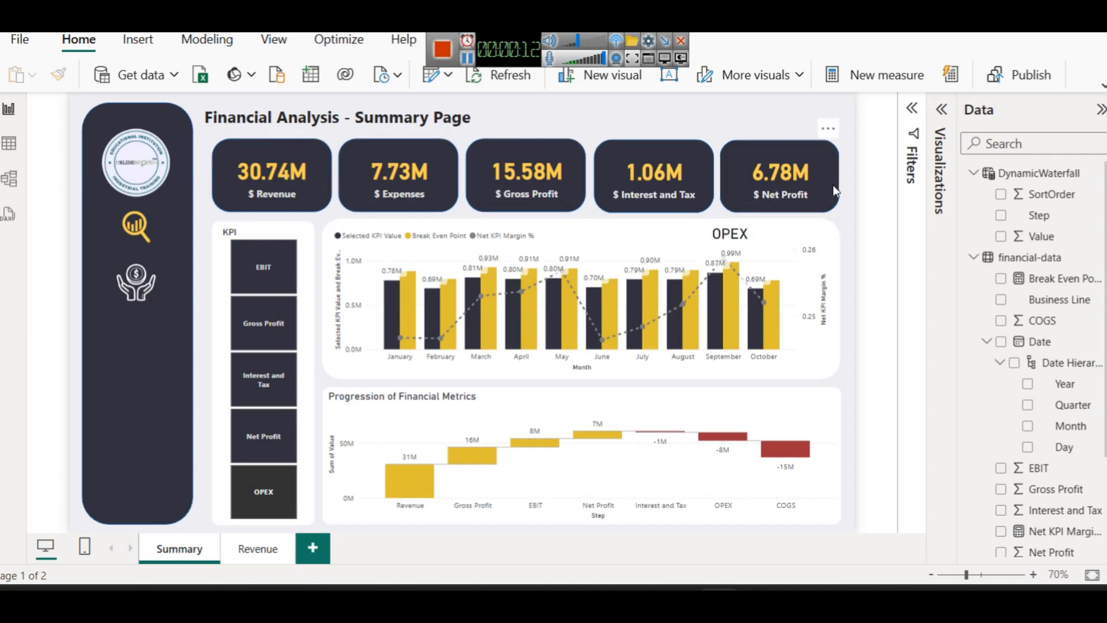
Inspect the DynamicWaterfall and financial-data table rows, then return to the summary page
{"action": "left_click", "coordinate": [10, 145]}
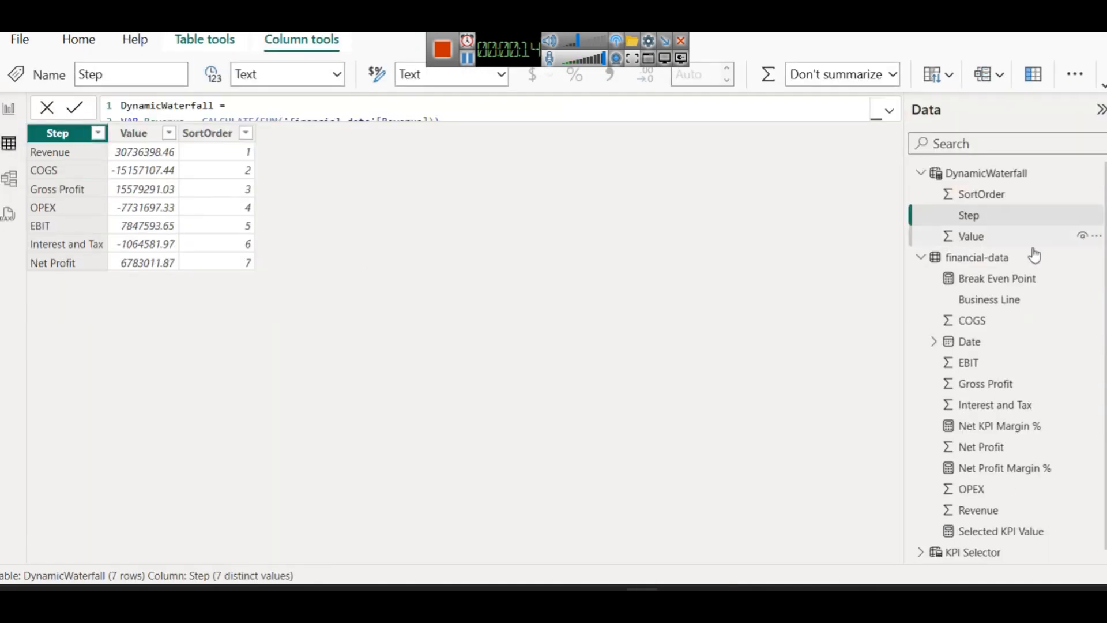
{"action": "left_click", "coordinate": [976, 258]}
{"action": "left_click", "coordinate": [9, 110]}
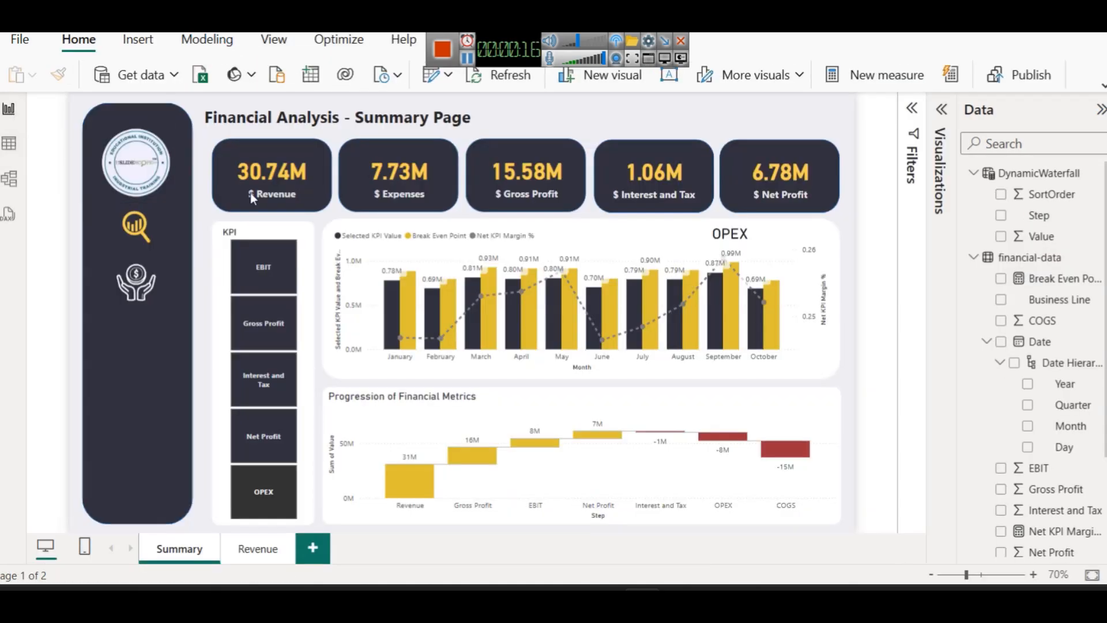
Cycle the KPI slicer through EBIT, Gross Profit, Interest and Tax, Net Profit and OPEX, ending on Gross Profit
{"action": "left_click", "coordinate": [251, 278]}
{"action": "left_click", "coordinate": [257, 322]}
{"action": "left_click", "coordinate": [254, 382]}
{"action": "left_click", "coordinate": [255, 446]}
{"action": "left_click", "coordinate": [282, 505]}
{"action": "left_click", "coordinate": [243, 331]}
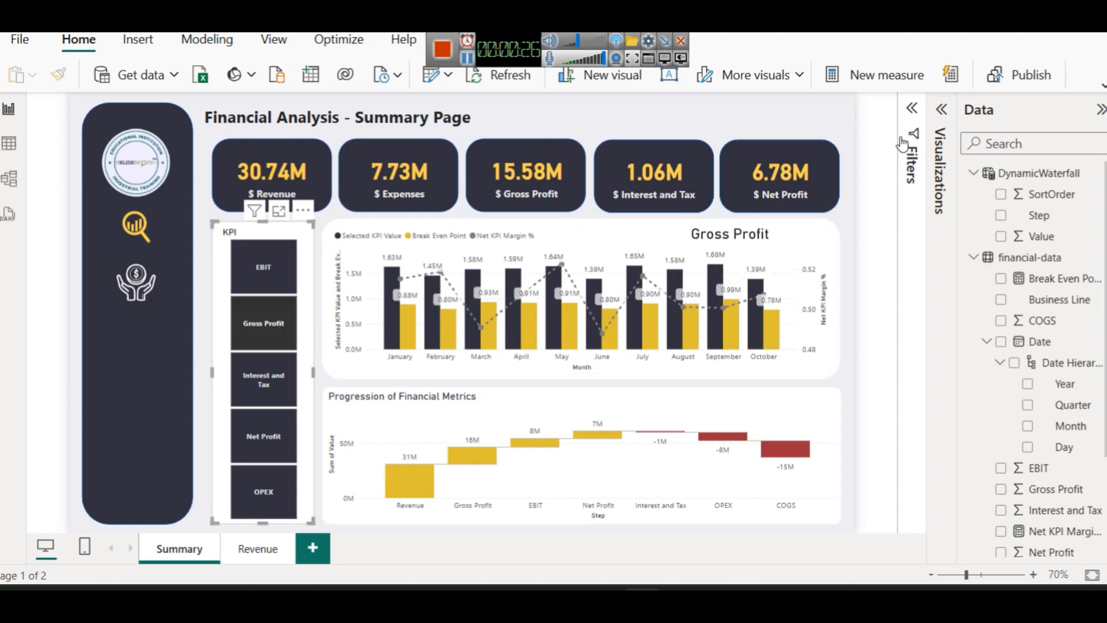
Select the combo chart and display the Selected KPI Value measure's SWITCH formula
{"action": "left_click", "coordinate": [947, 109]}
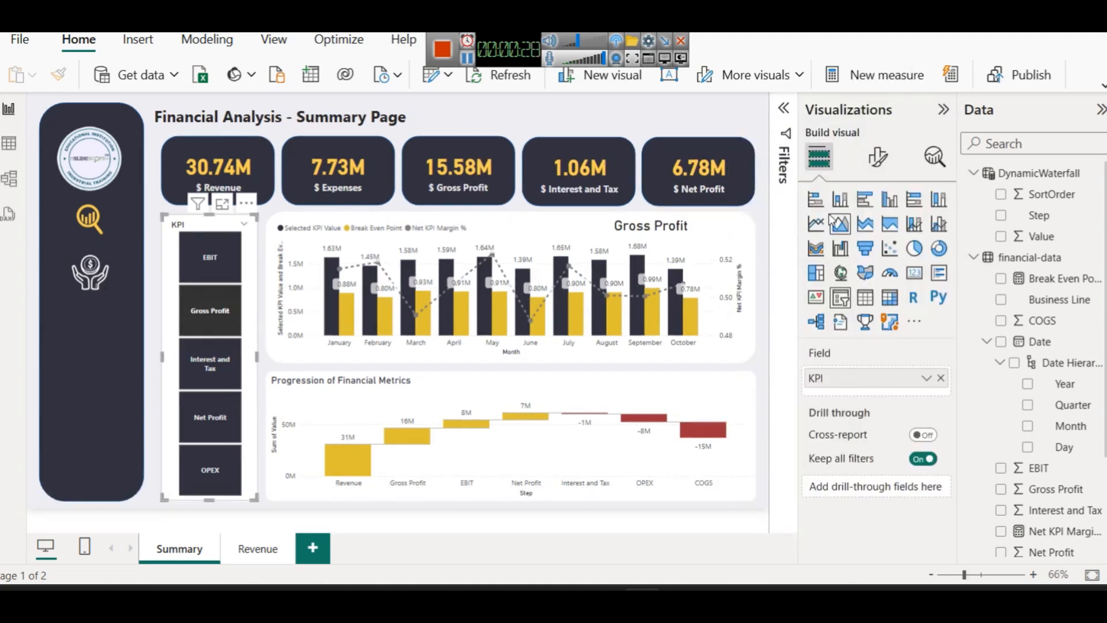
{"action": "left_click", "coordinate": [721, 239]}
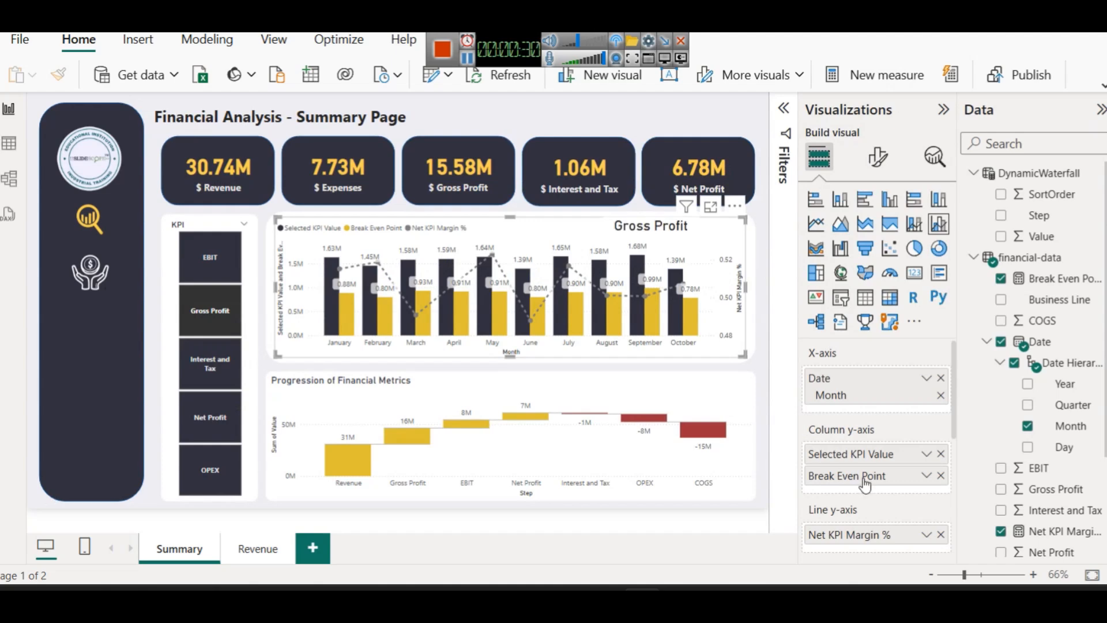
{"action": "scroll", "coordinate": [1047, 471], "scroll_direction": "down", "scroll_amount": 3}
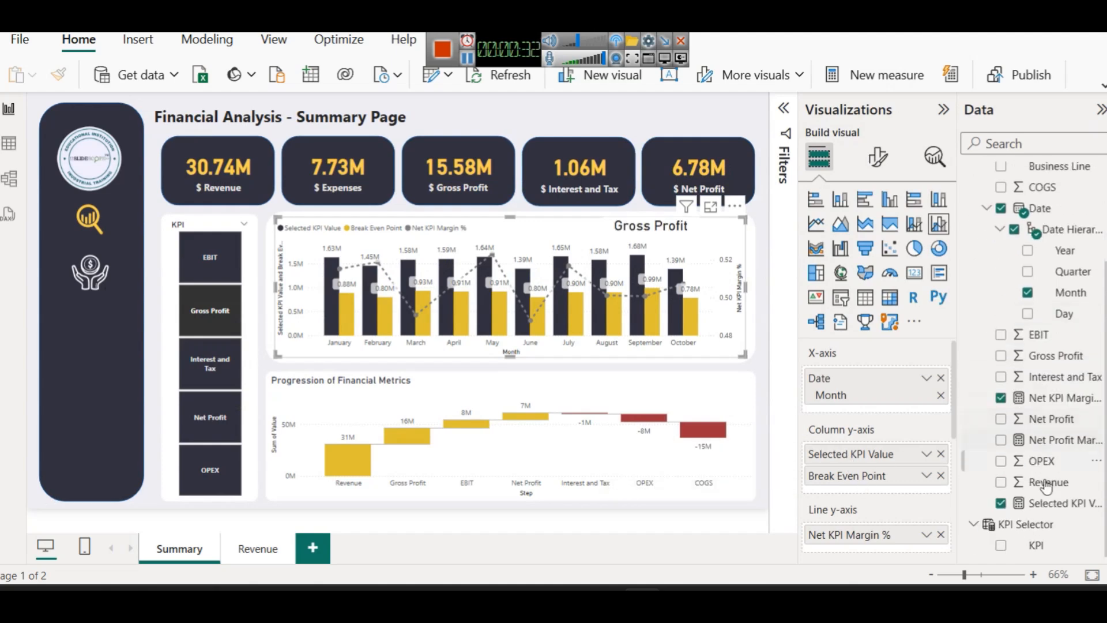
{"action": "left_click", "coordinate": [1064, 502]}
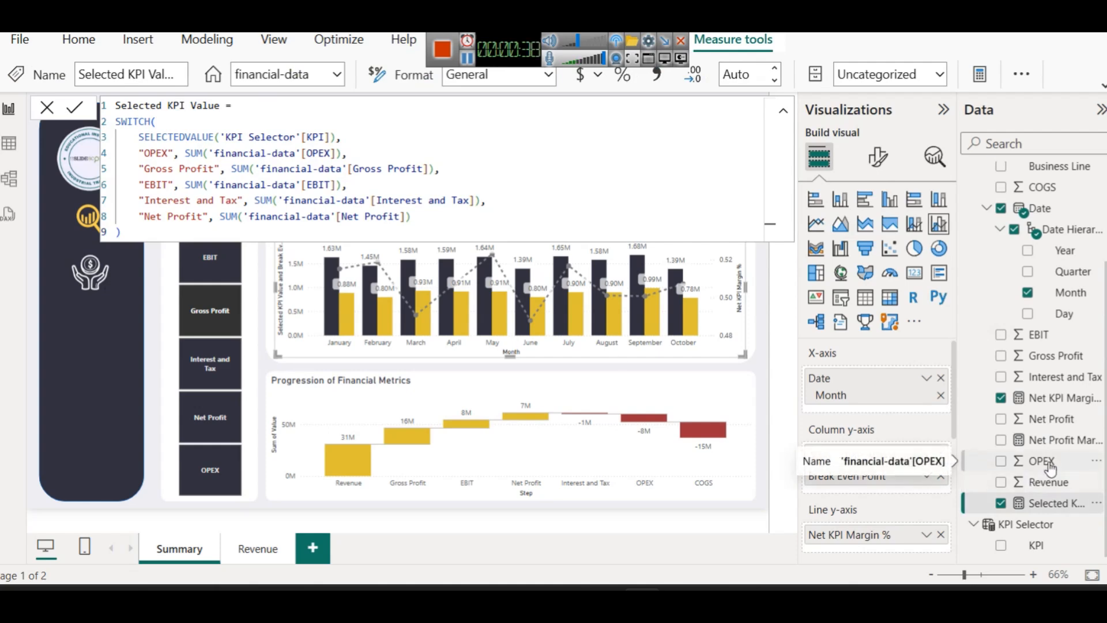
View the KPI Selector and DynamicWaterfall table DAX definitions, then close the formula bar
{"action": "left_click", "coordinate": [1030, 524]}
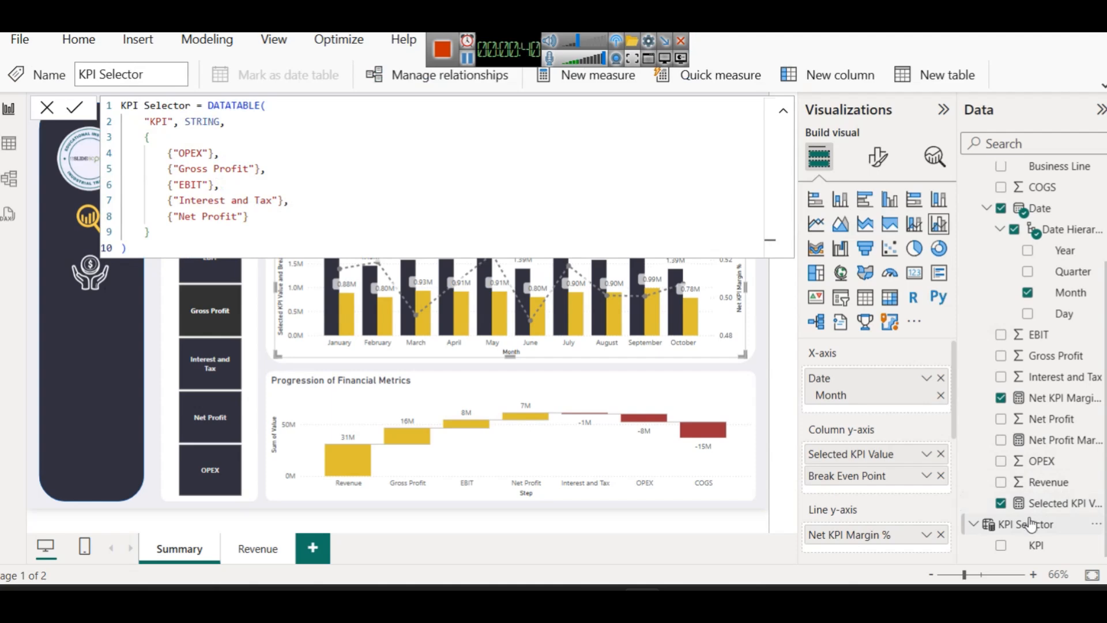
{"action": "scroll", "coordinate": [1090, 381], "scroll_direction": "up", "scroll_amount": 3}
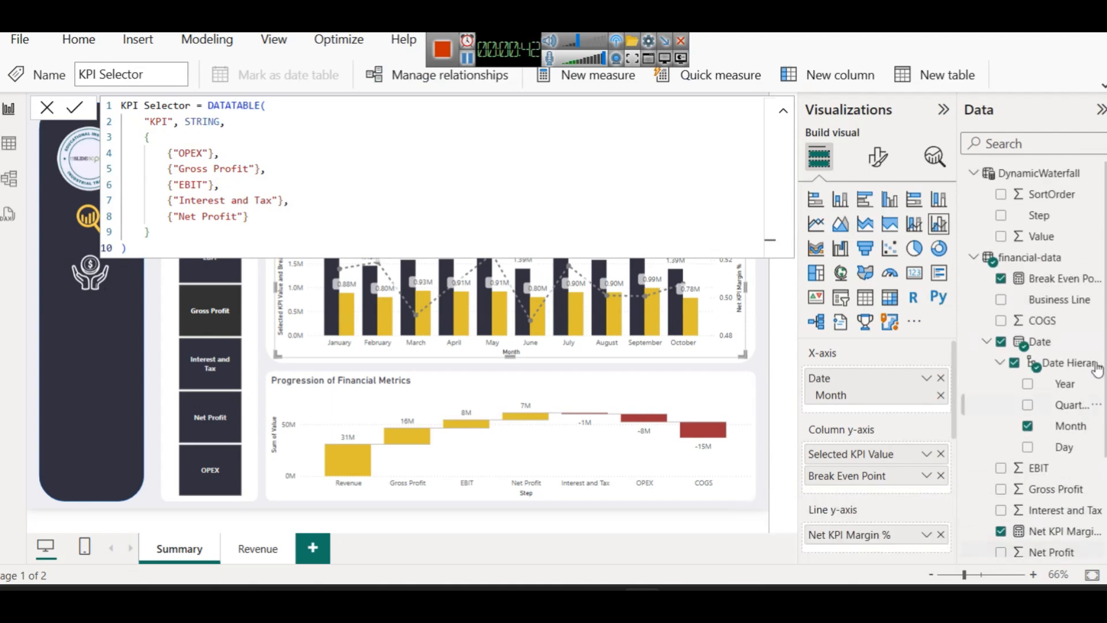
{"action": "left_click", "coordinate": [1041, 173]}
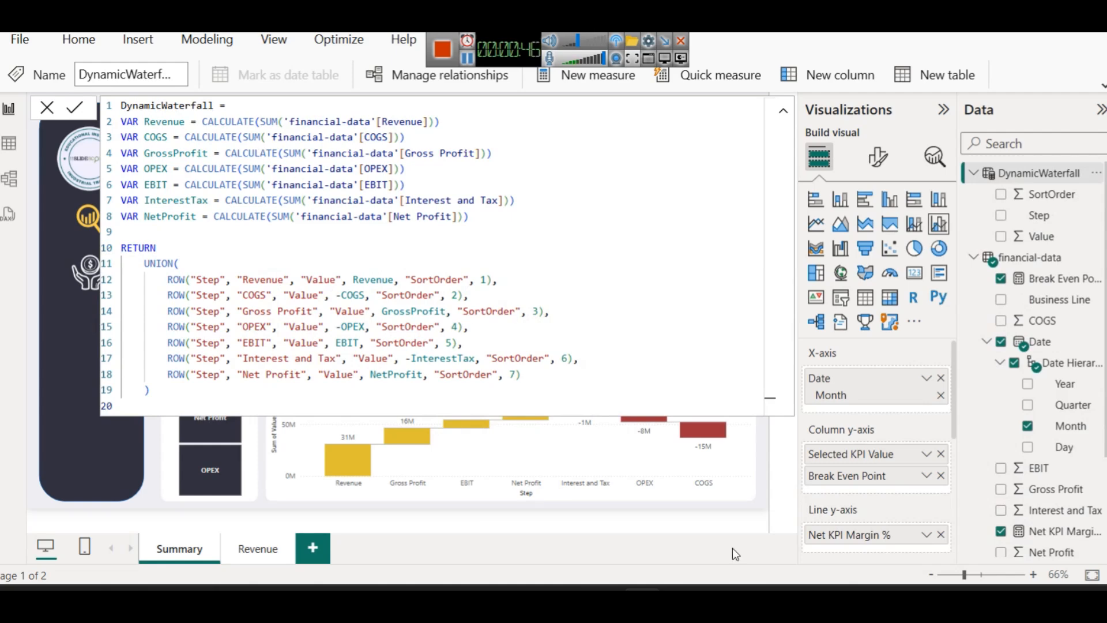
{"action": "left_click", "coordinate": [766, 501]}
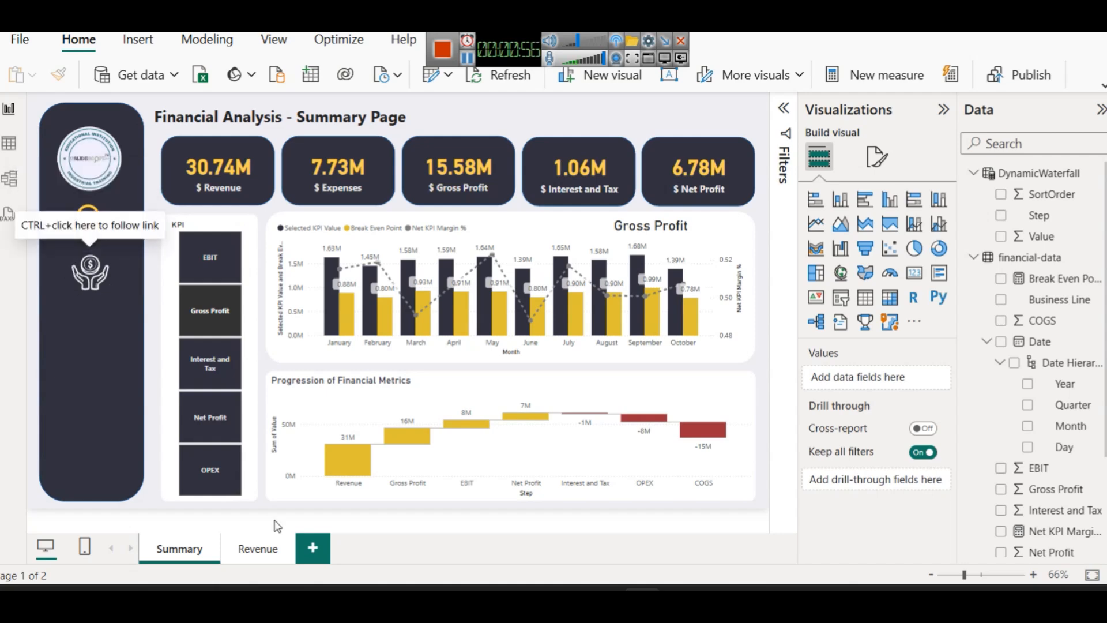
Visit the Revenue page, return to Summary, and view the hand image's page navigation action to Revenue
{"action": "left_click", "coordinate": [257, 549]}
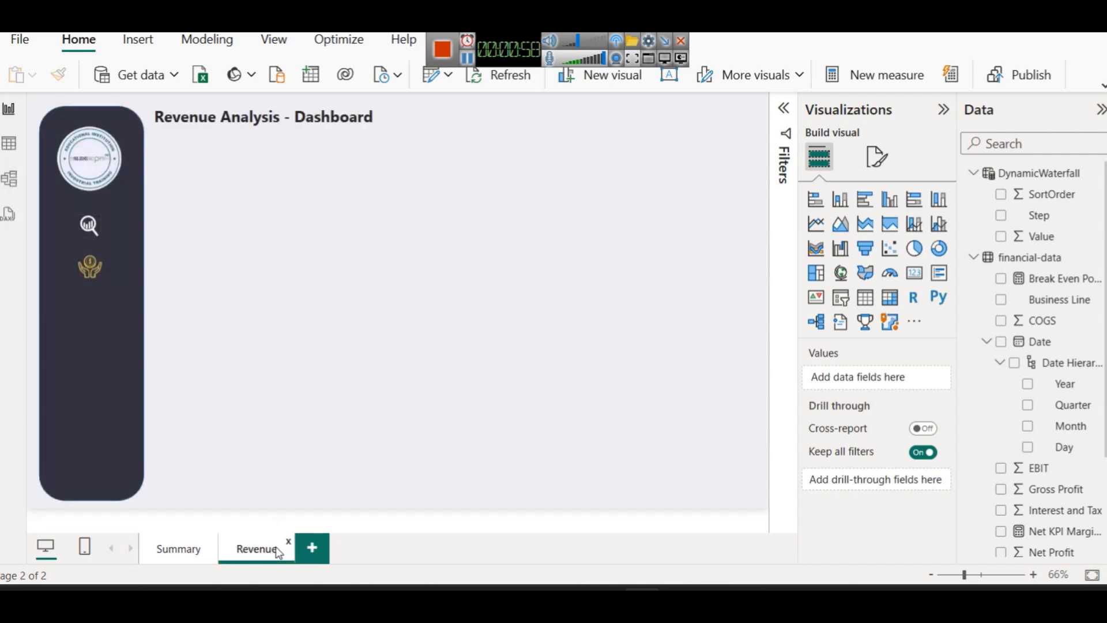
{"action": "left_click", "coordinate": [179, 553]}
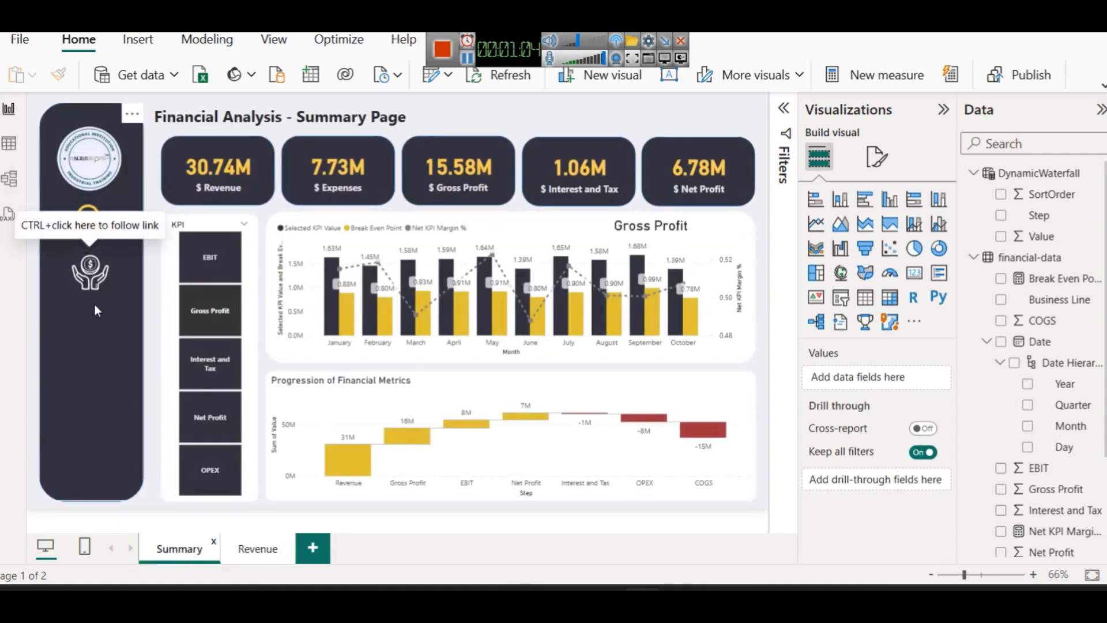
{"action": "left_click", "coordinate": [101, 276]}
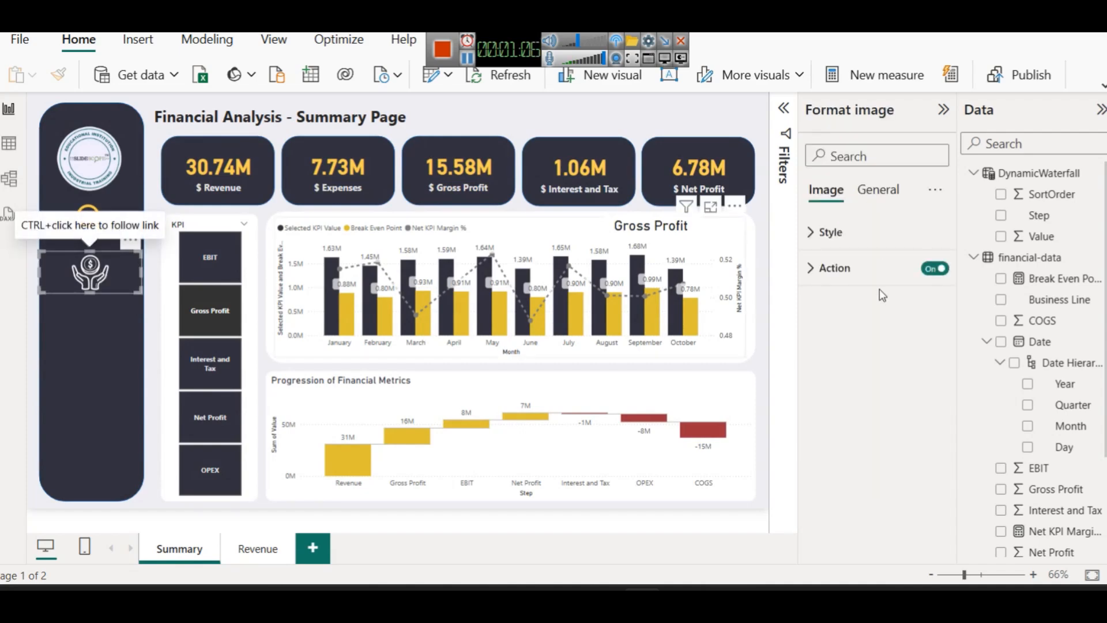
{"action": "left_click", "coordinate": [834, 267]}
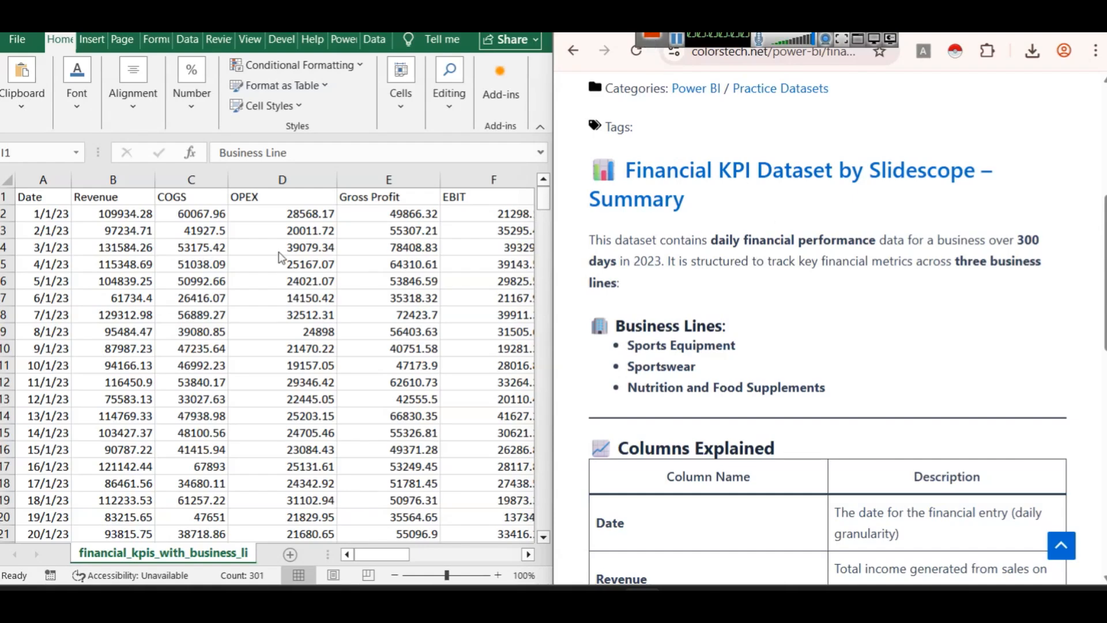
{"action": "scroll", "coordinate": [281, 257], "scroll_direction": "down", "scroll_amount": 4}
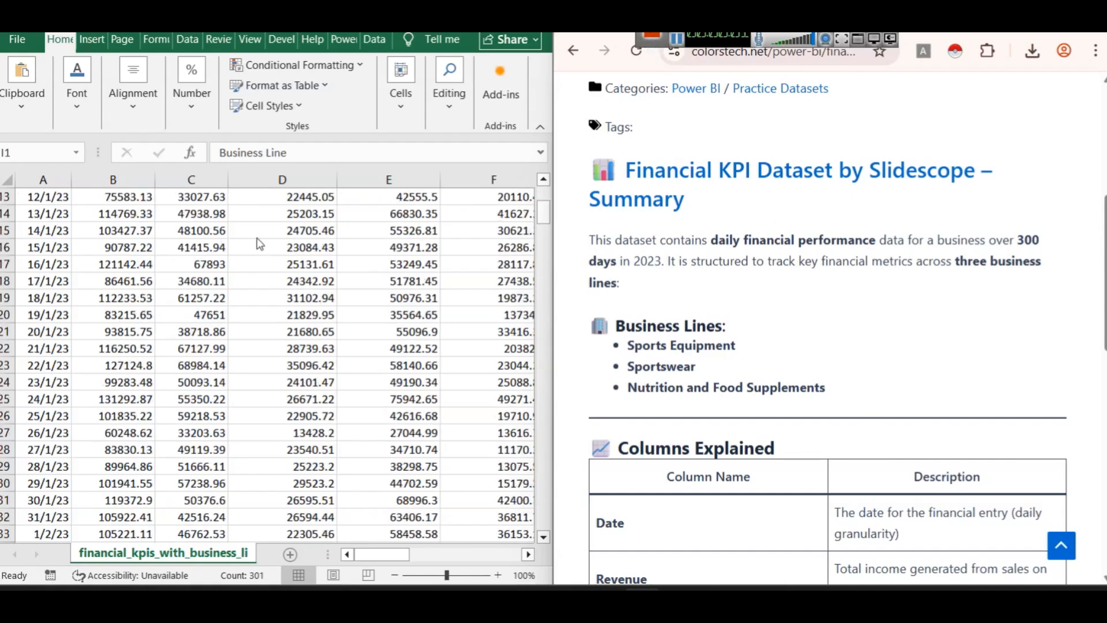
{"action": "scroll", "coordinate": [280, 258], "scroll_direction": "up", "scroll_amount": 4}
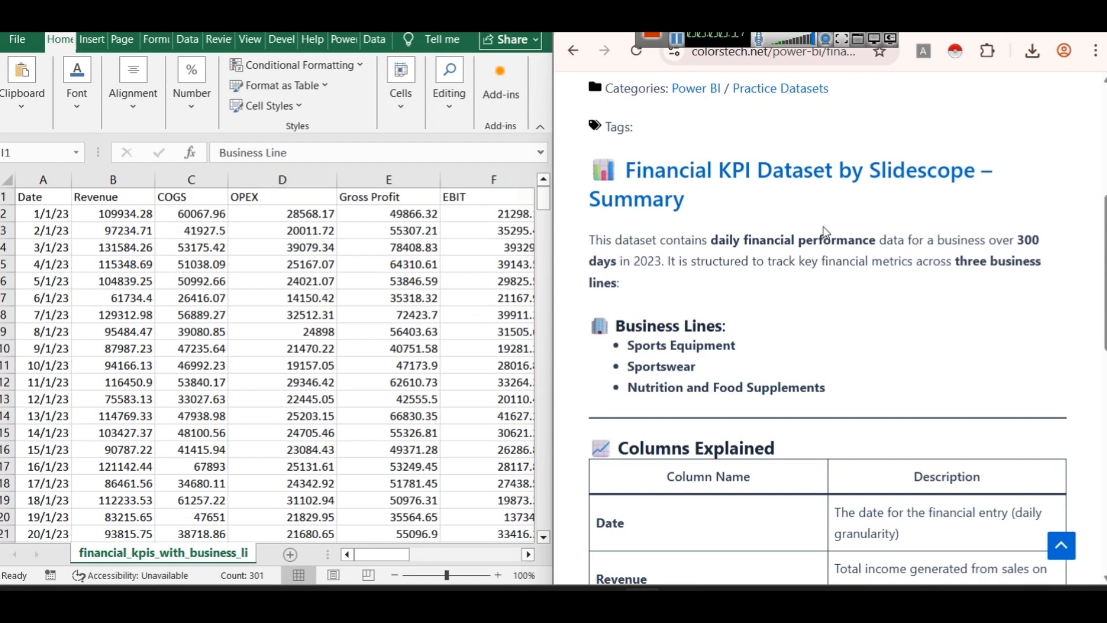
{"action": "scroll", "coordinate": [822, 226], "scroll_direction": "down", "scroll_amount": 3}
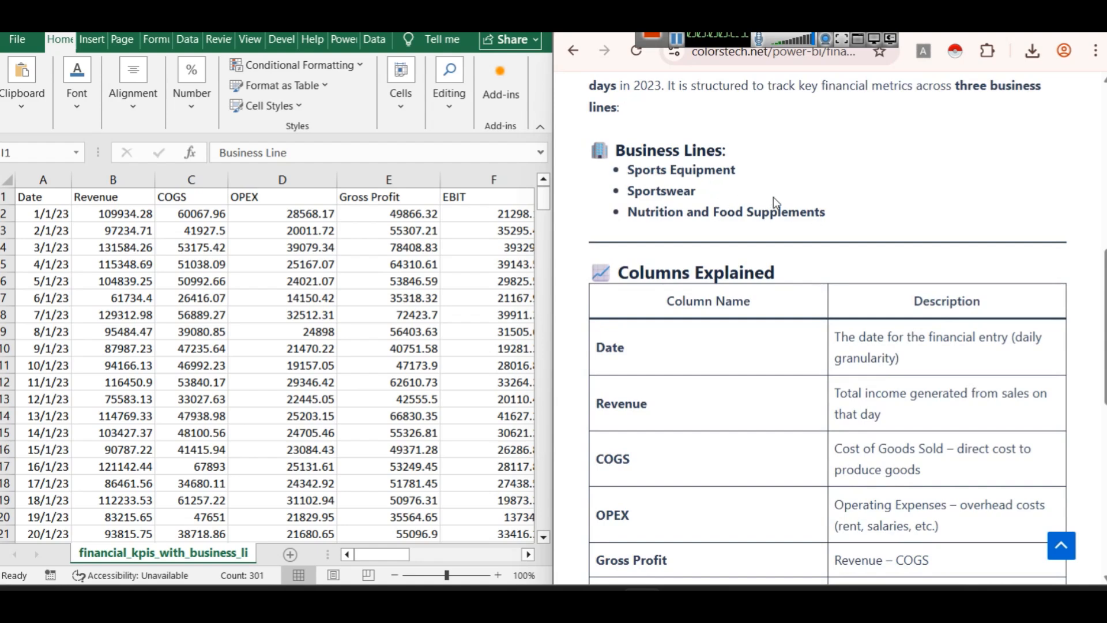
{"action": "scroll", "coordinate": [776, 205], "scroll_direction": "down", "scroll_amount": 2}
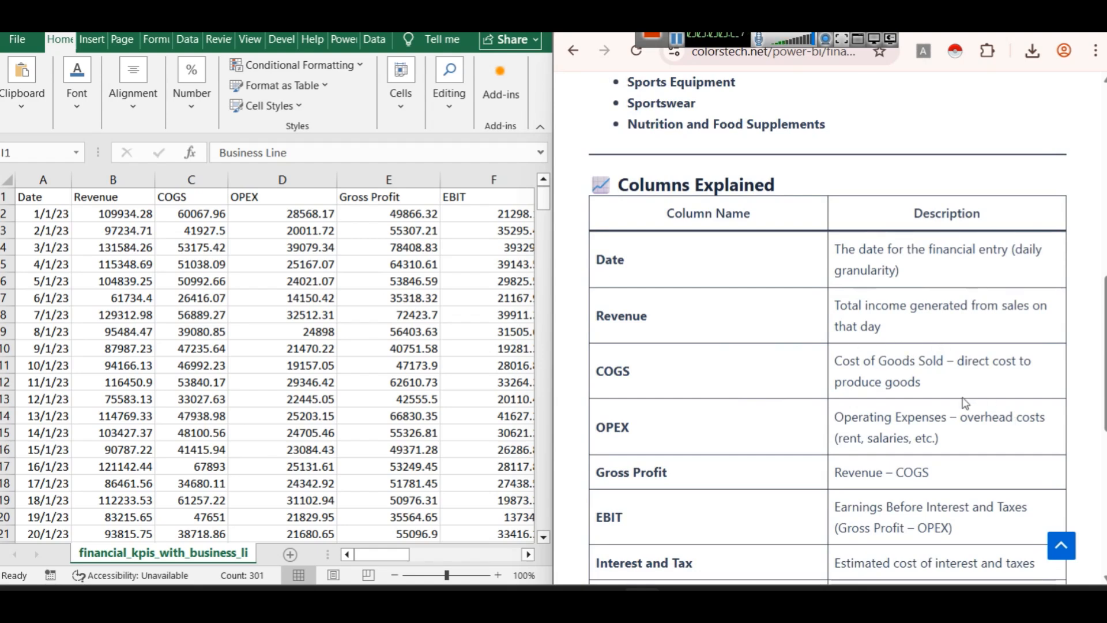
{"action": "scroll", "coordinate": [941, 396], "scroll_direction": "down", "scroll_amount": 2}
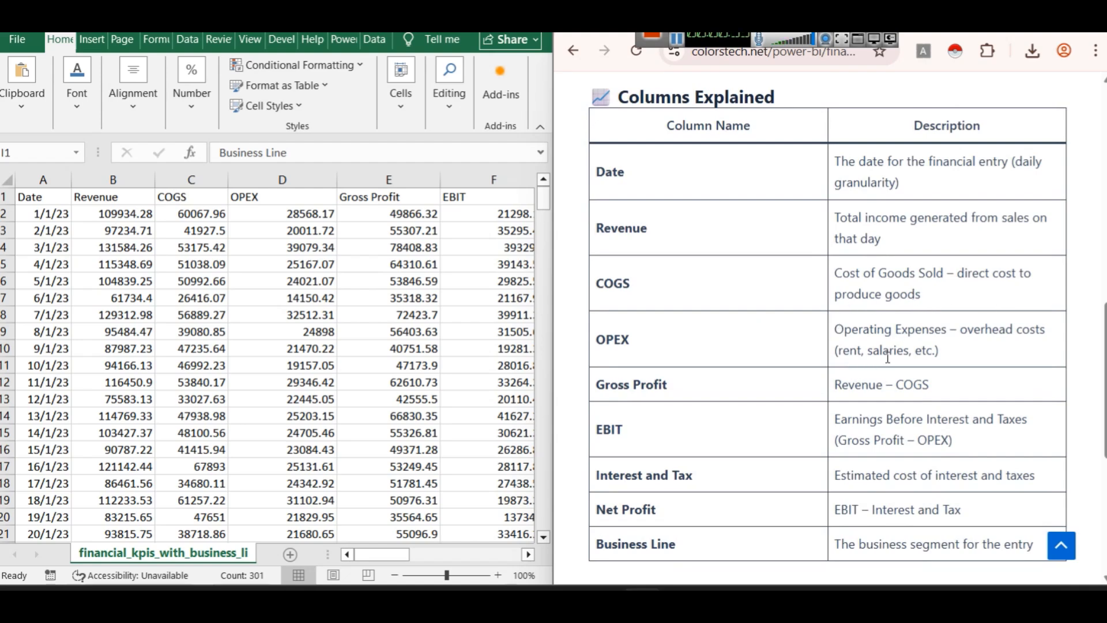
{"action": "scroll", "coordinate": [886, 354], "scroll_direction": "down", "scroll_amount": 2}
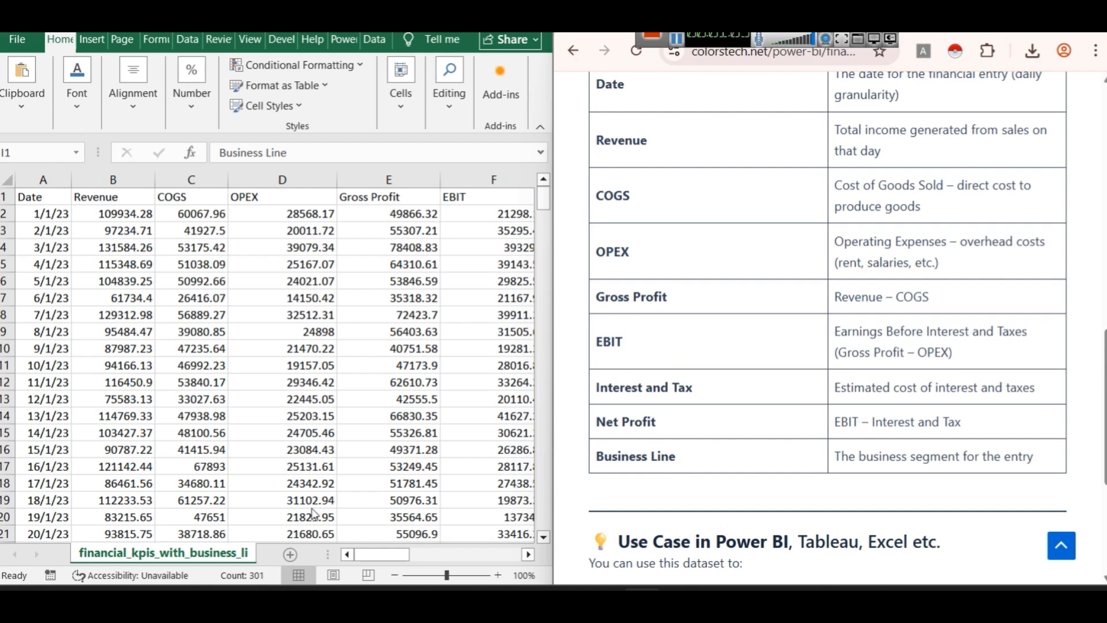
{"action": "left_click_drag", "start_coordinate": [385, 557], "coordinate": [497, 555]}
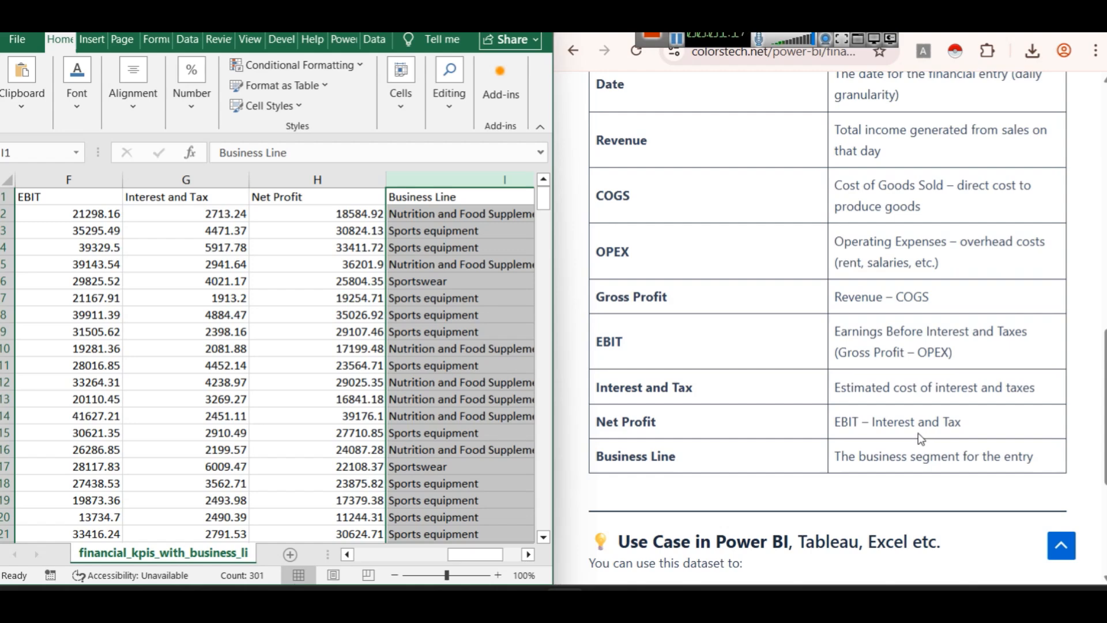
{"action": "scroll", "coordinate": [863, 390], "scroll_direction": "down", "scroll_amount": 3}
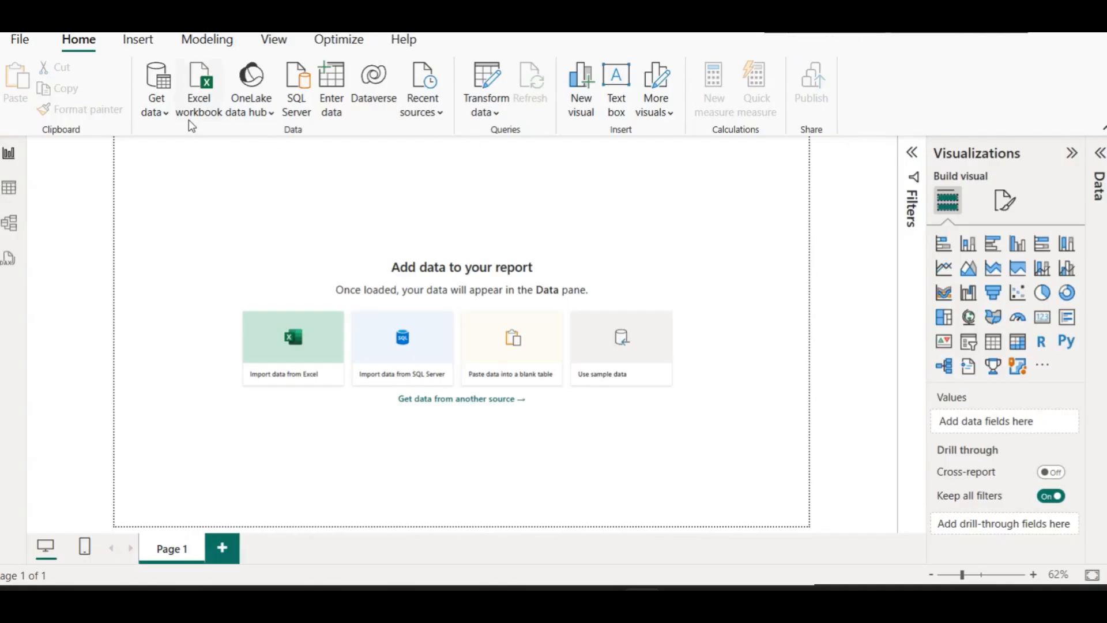
Import financial_kpis_with_business_line_300_rows.csv from E:\ss financial analysis as Text/CSV and load it
{"action": "left_click", "coordinate": [162, 112]}
{"action": "left_click", "coordinate": [195, 337]}
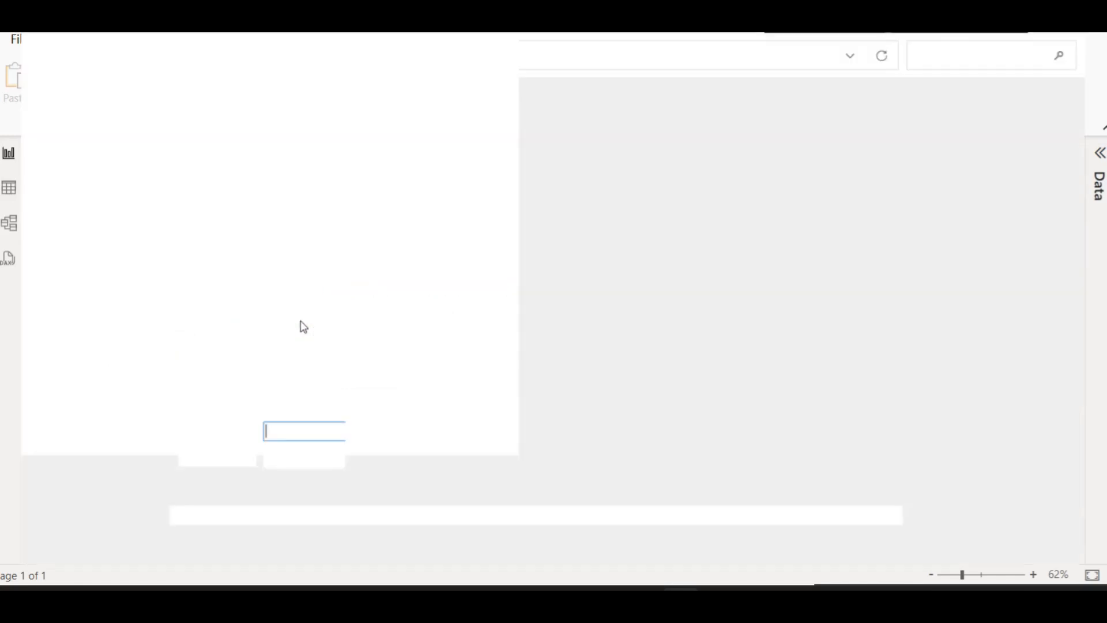
{"action": "left_click", "coordinate": [241, 43]}
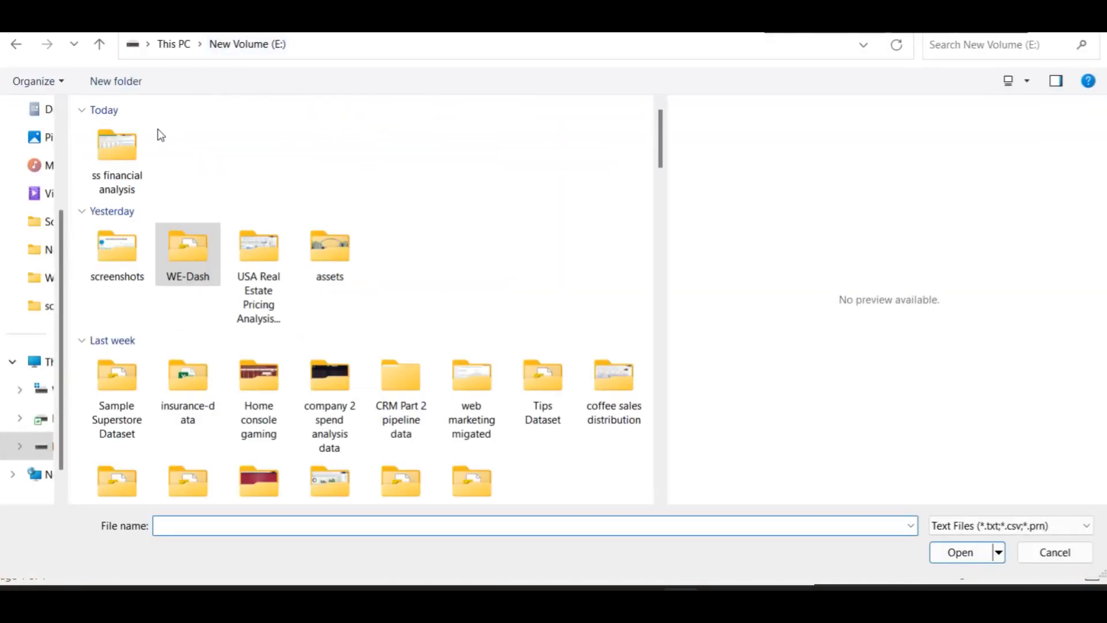
{"action": "double_click", "coordinate": [143, 151]}
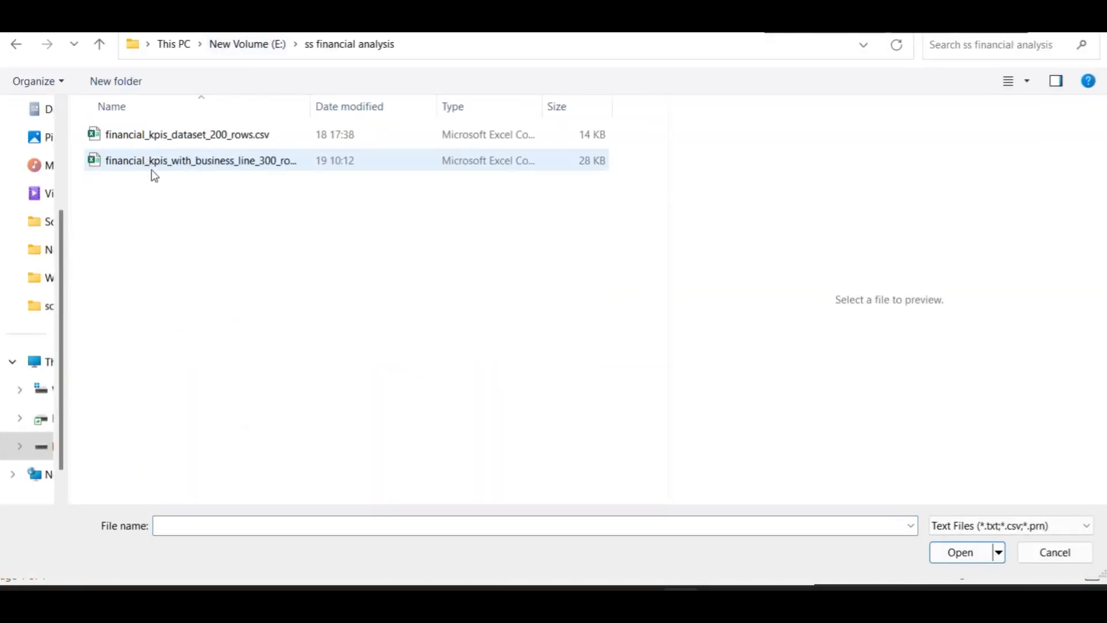
{"action": "left_click", "coordinate": [221, 163]}
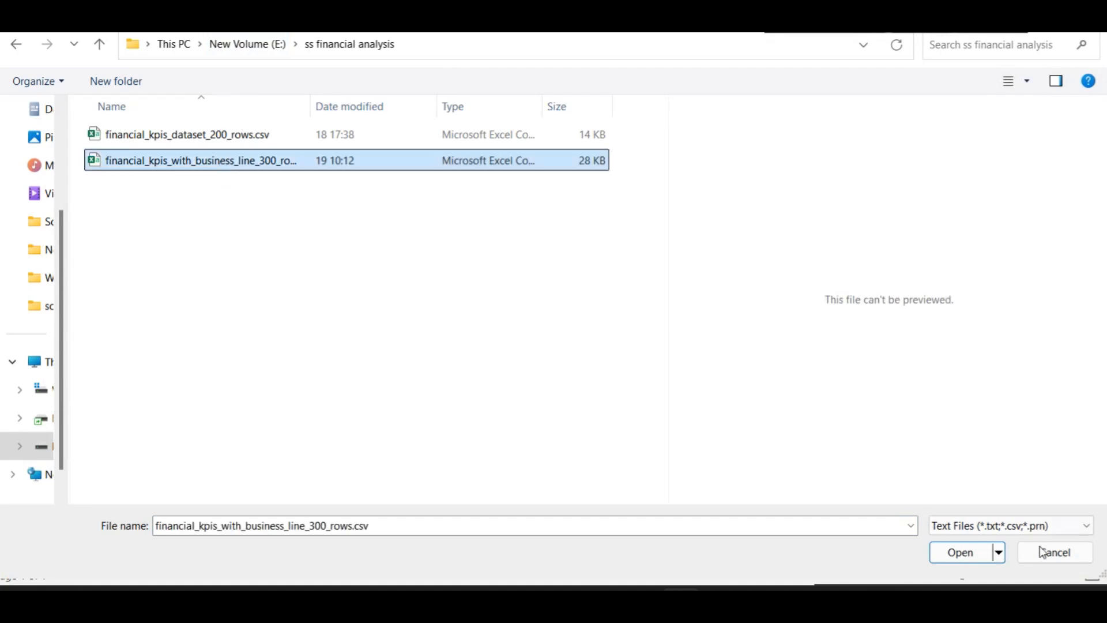
{"action": "left_click", "coordinate": [978, 552]}
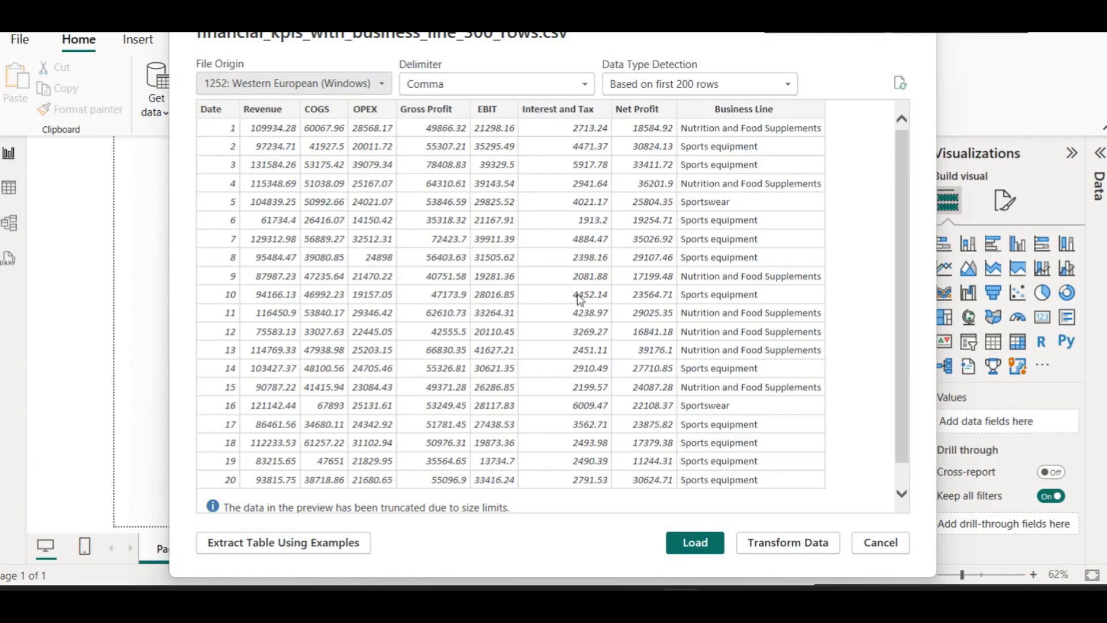
{"action": "left_click", "coordinate": [711, 542]}
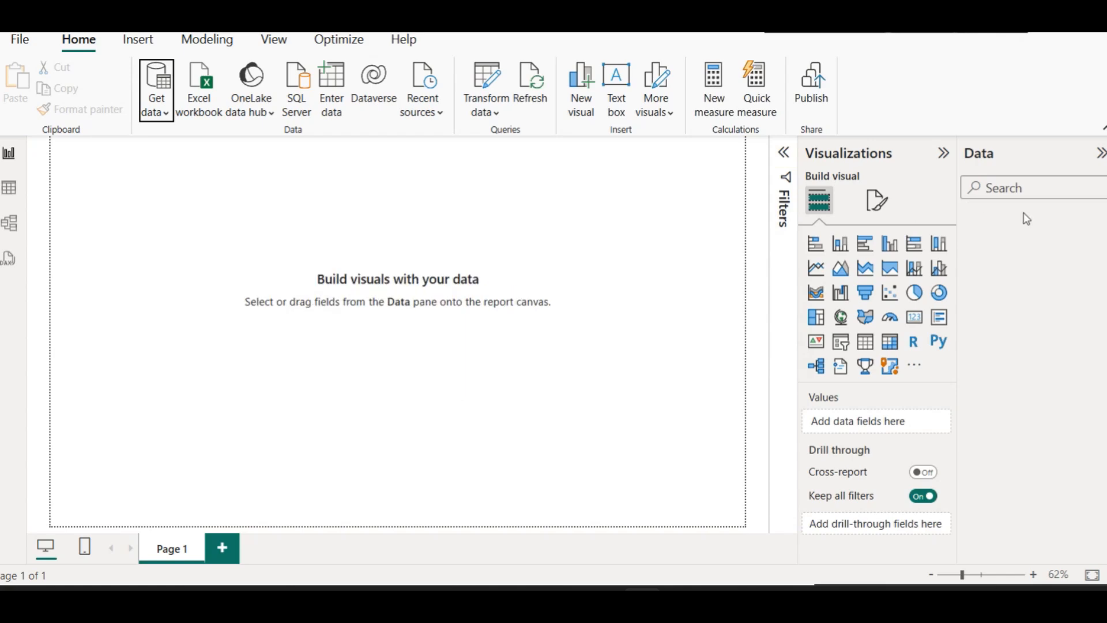
Check the loaded data in Table view, selecting the Date column, then switch to Report view
{"action": "left_click", "coordinate": [8, 191]}
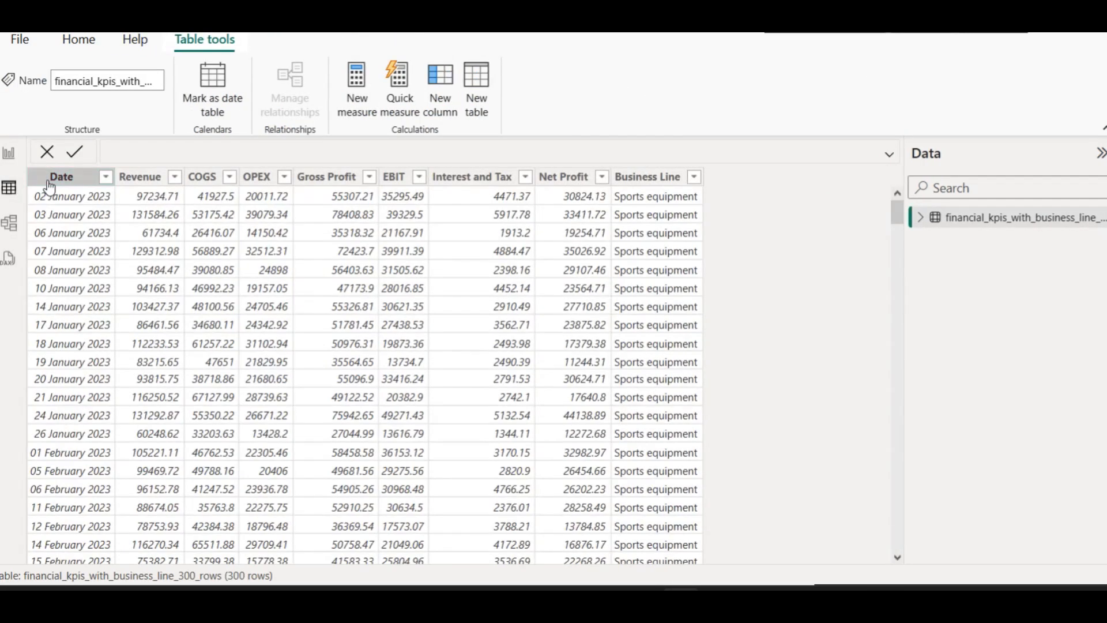
{"action": "left_click", "coordinate": [49, 185]}
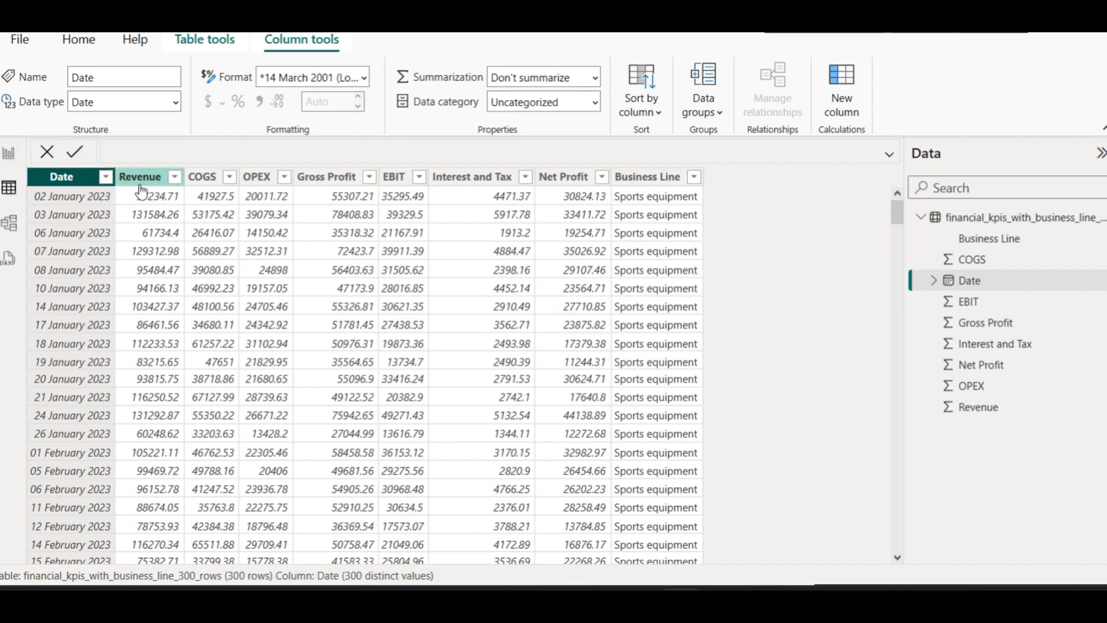
{"action": "left_click", "coordinate": [20, 162]}
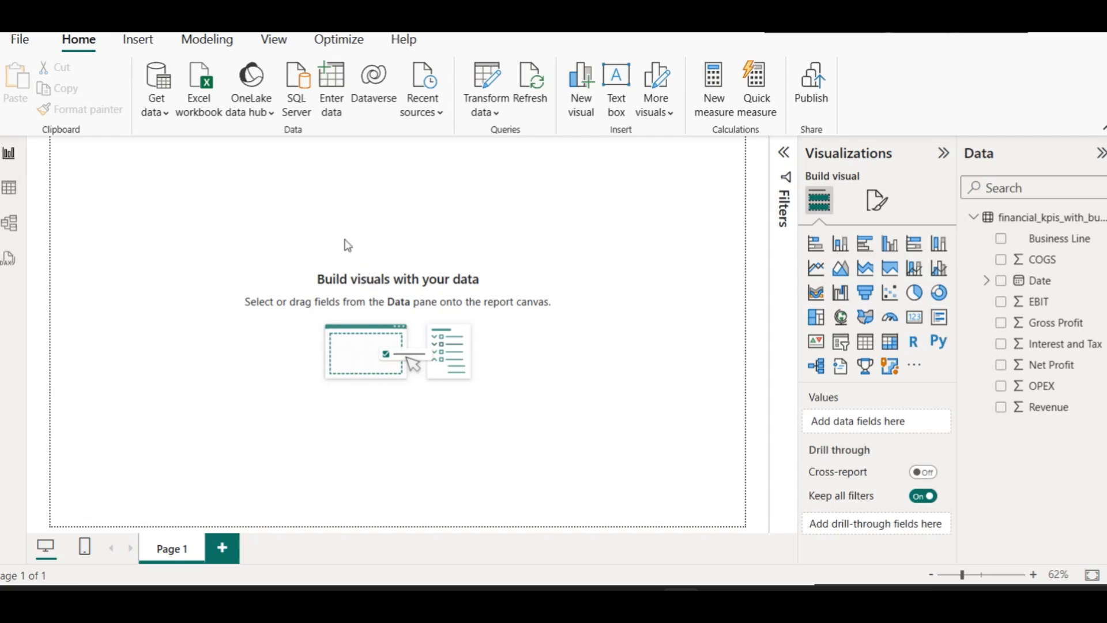
Insert a rounded rectangle and resize it into a tall, narrow bar down the left side
{"action": "left_click", "coordinate": [141, 39]}
{"action": "left_click", "coordinate": [236, 110]}
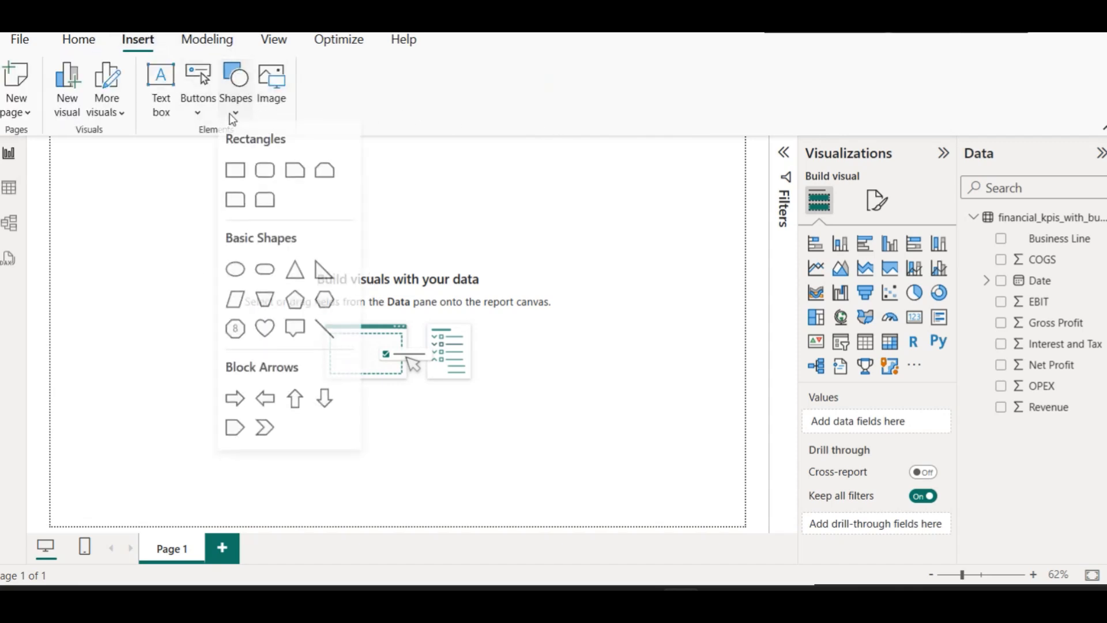
{"action": "left_click", "coordinate": [264, 173]}
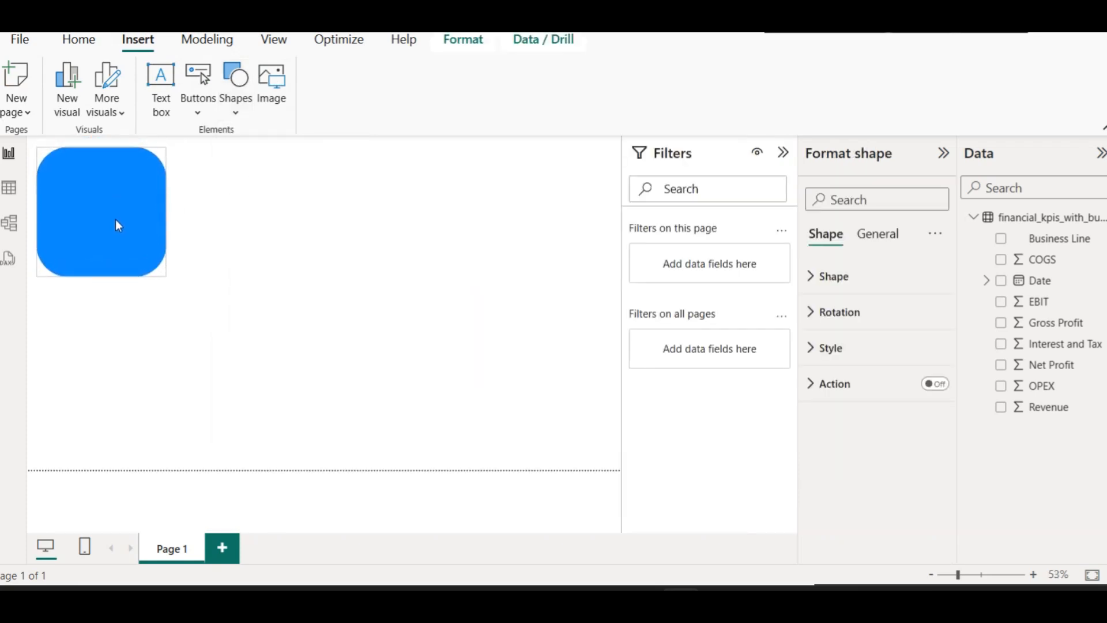
{"action": "left_click_drag", "start_coordinate": [105, 276], "coordinate": [120, 464]}
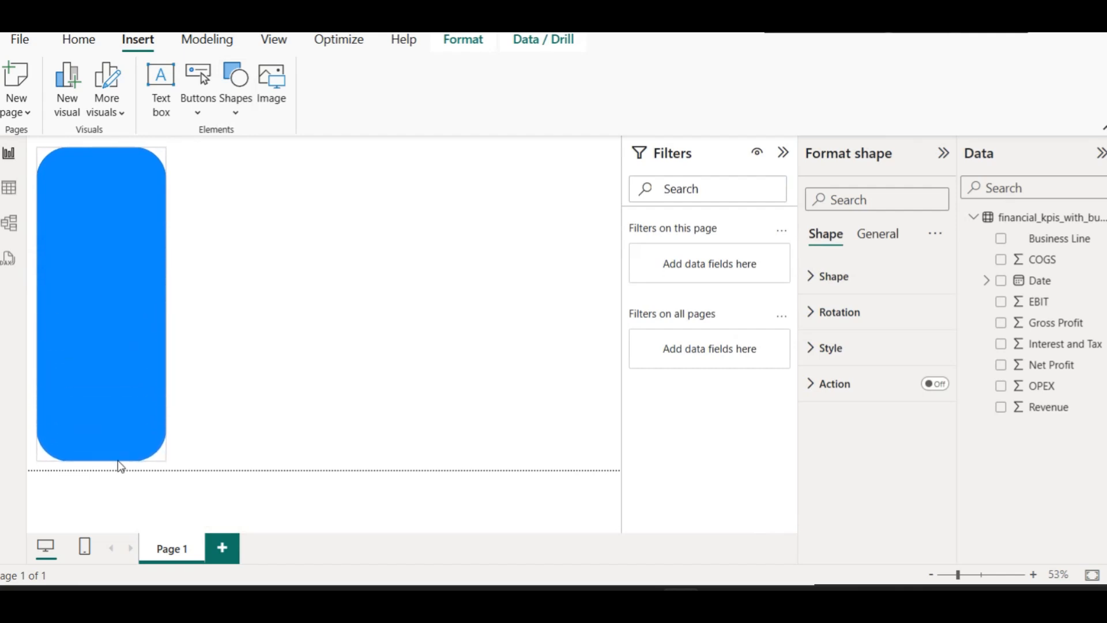
{"action": "left_click_drag", "start_coordinate": [166, 309], "coordinate": [143, 313]}
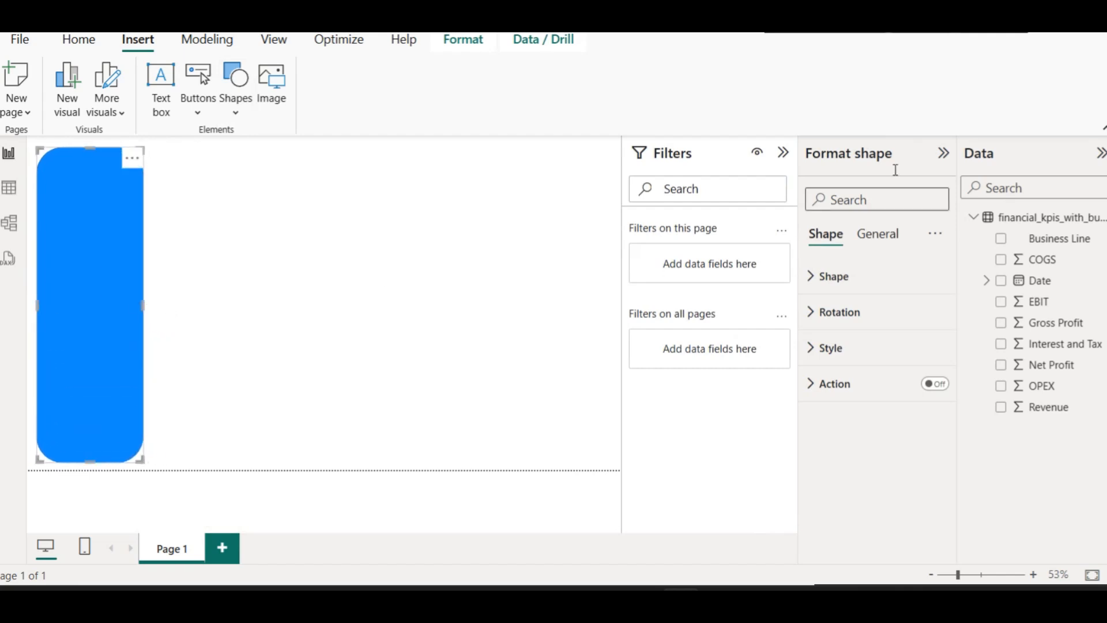
{"action": "left_click", "coordinate": [784, 153]}
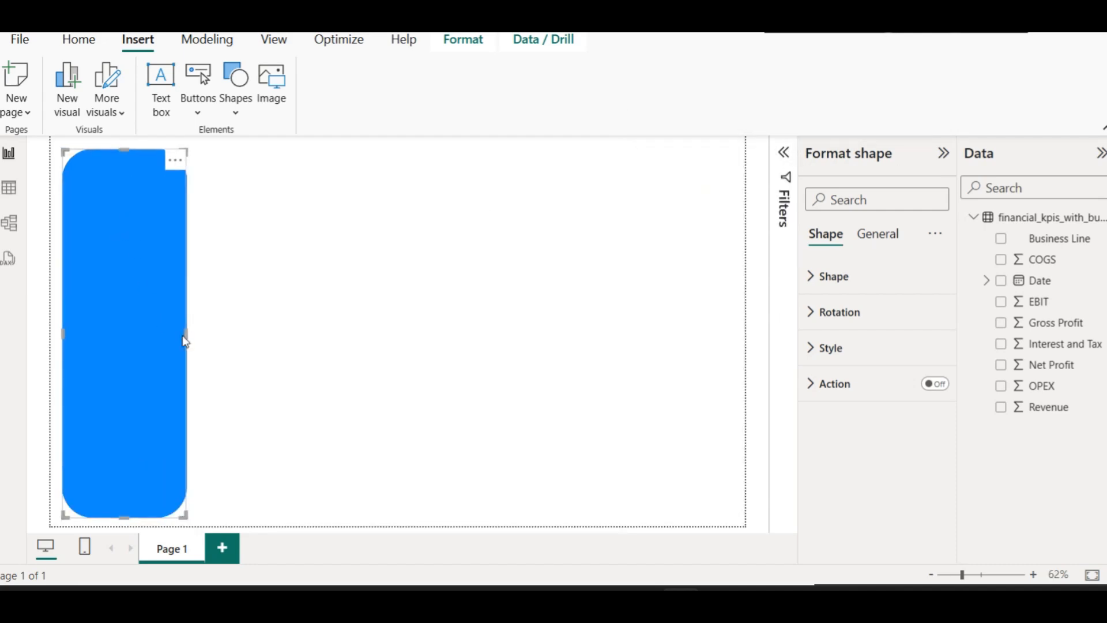
{"action": "left_click_drag", "start_coordinate": [189, 335], "coordinate": [163, 332]}
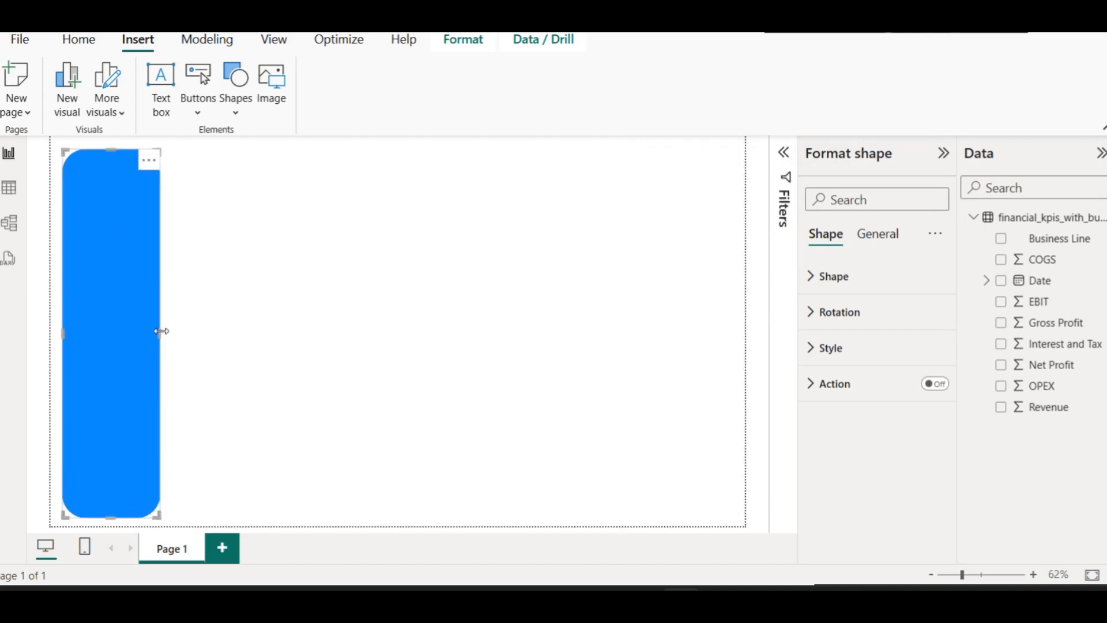
{"action": "left_click", "coordinate": [264, 267]}
Set the rectangle's fill colour to dark navy hex #323240
{"action": "left_click", "coordinate": [102, 219]}
{"action": "left_click", "coordinate": [851, 347]}
{"action": "left_click", "coordinate": [848, 435]}
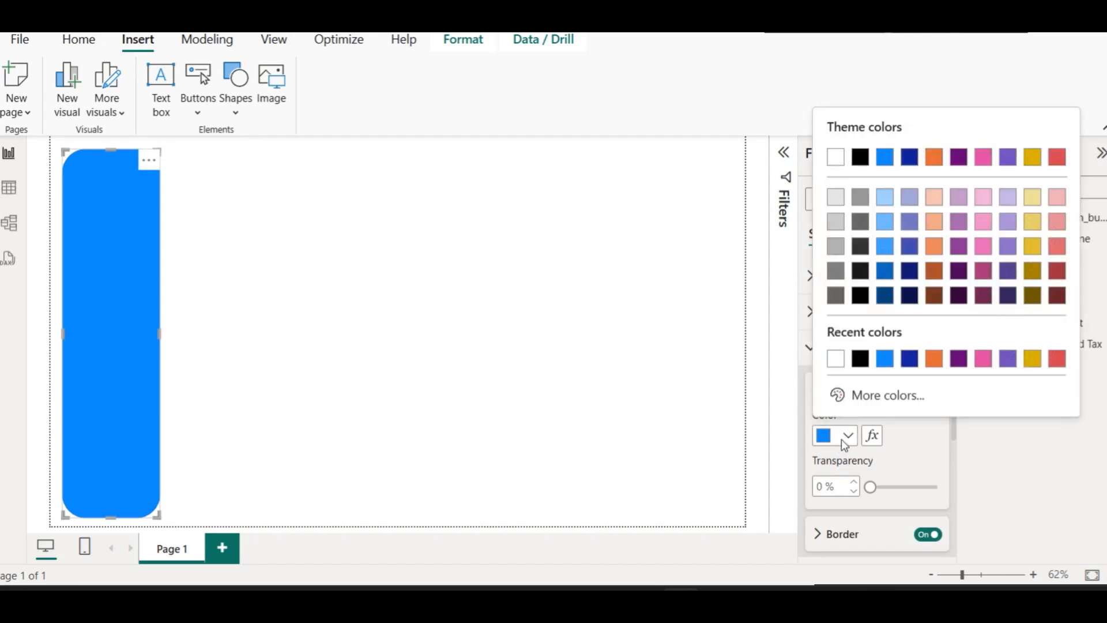
{"action": "left_click", "coordinate": [889, 397]}
{"action": "left_click_drag", "start_coordinate": [922, 245], "coordinate": [900, 257]}
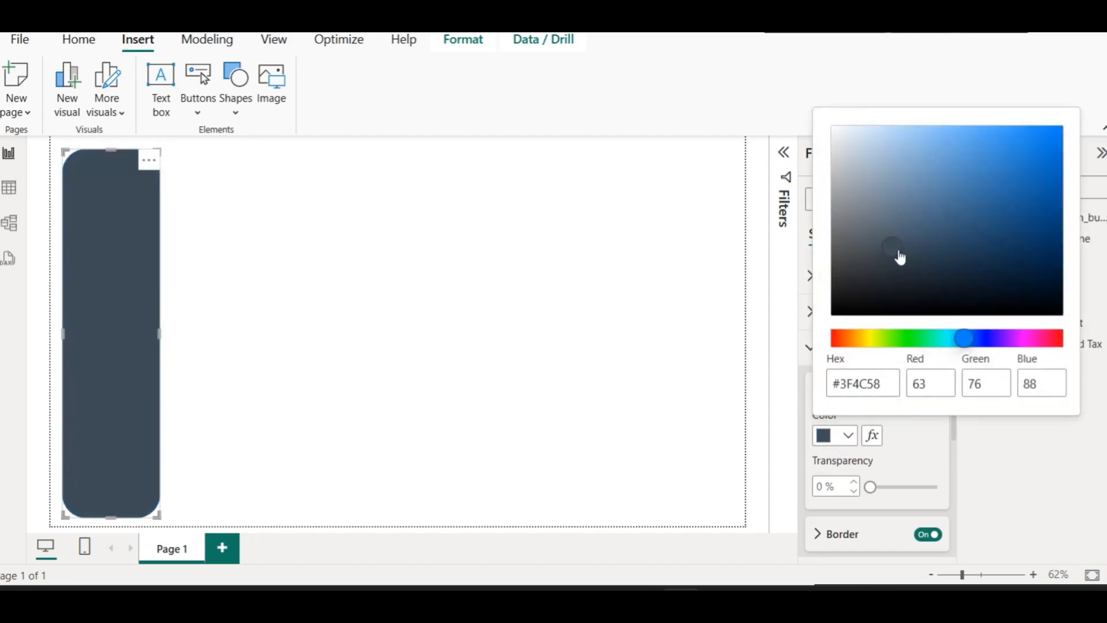
{"action": "double_click", "coordinate": [892, 384]}
{"action": "type", "text": "#323240"}
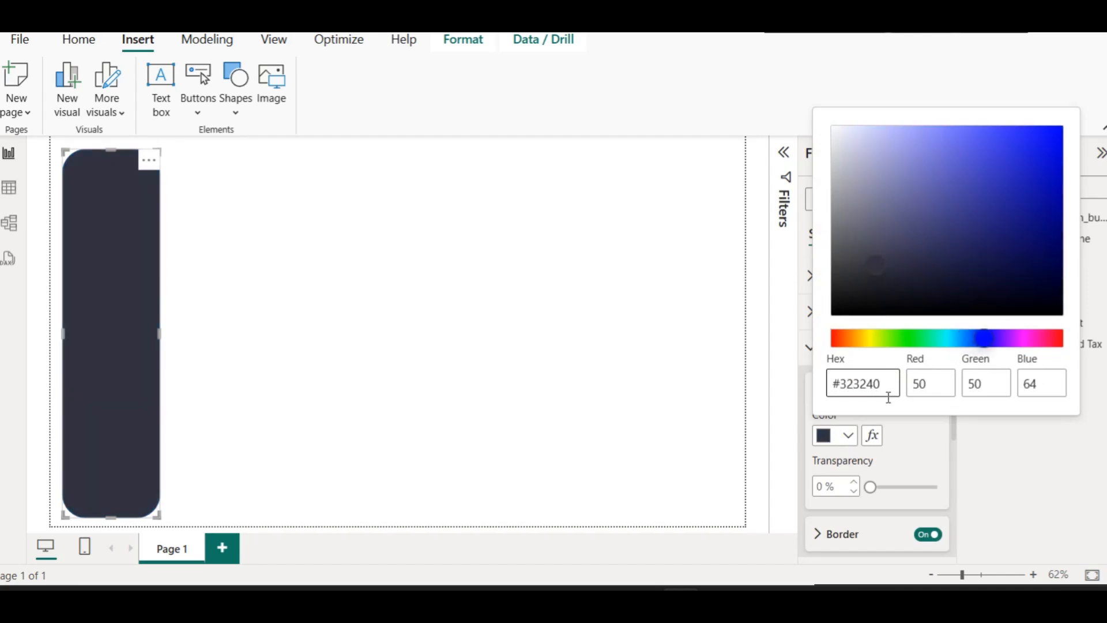
{"action": "left_click", "coordinate": [448, 309]}
{"action": "left_click", "coordinate": [449, 311]}
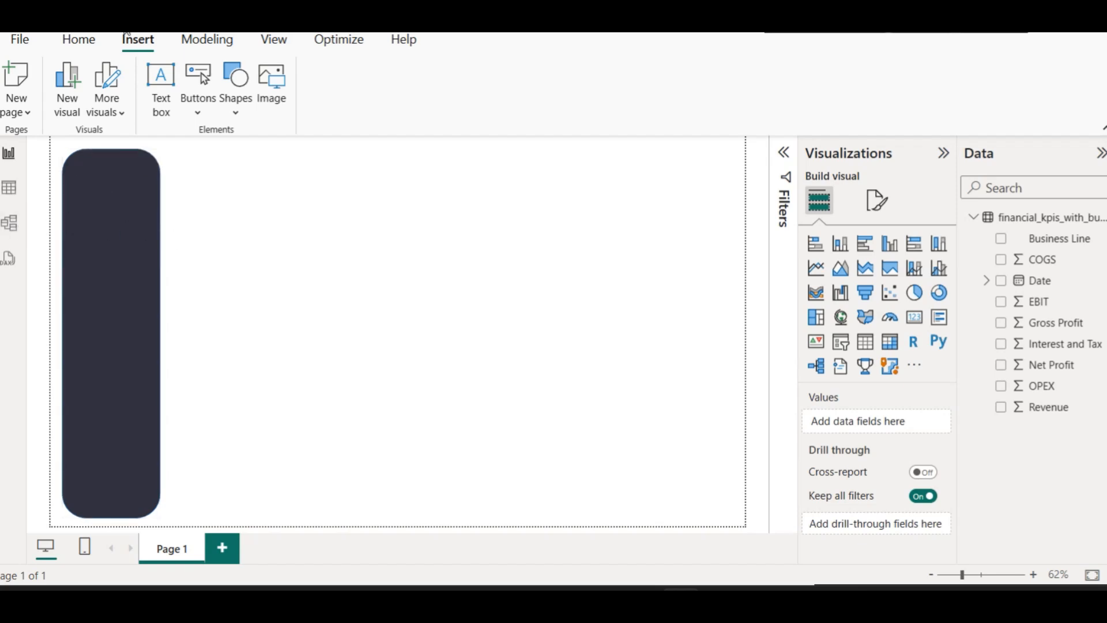
Insert the ss-logo-removebg-preview.png image from E:\assets and resize its box
{"action": "left_click", "coordinate": [288, 101]}
{"action": "left_click", "coordinate": [260, 56]}
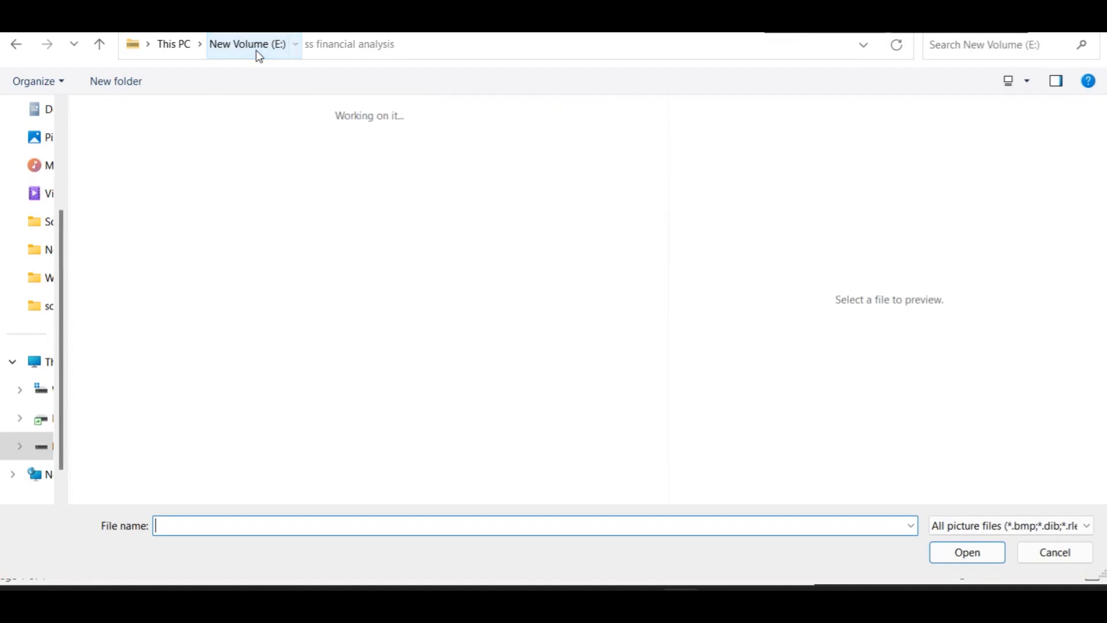
{"action": "left_click", "coordinate": [311, 254]}
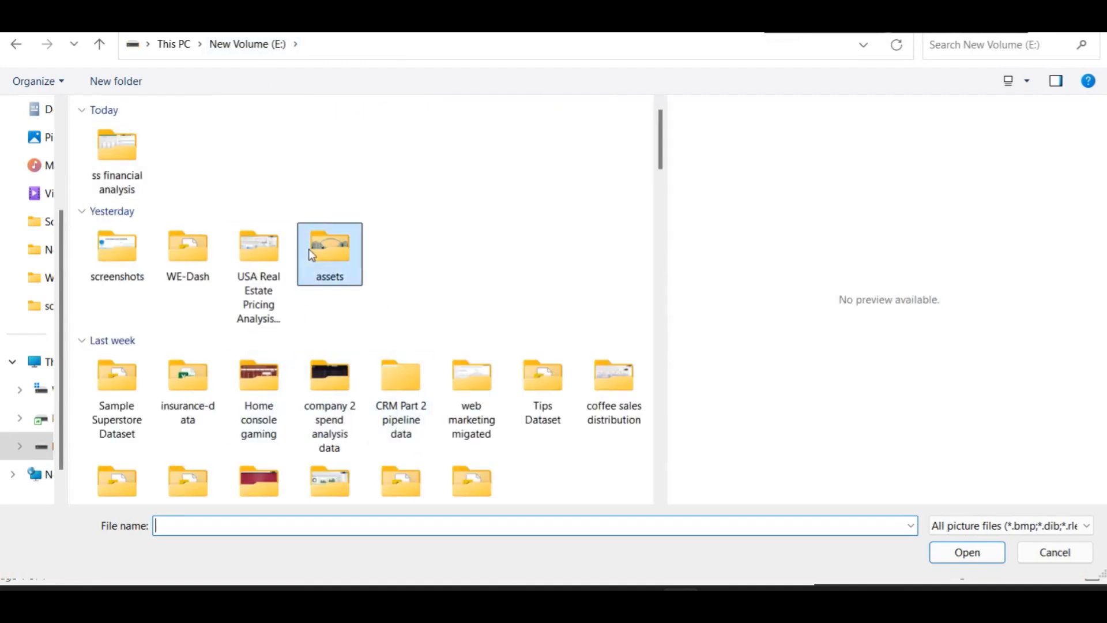
{"action": "double_click", "coordinate": [310, 251]}
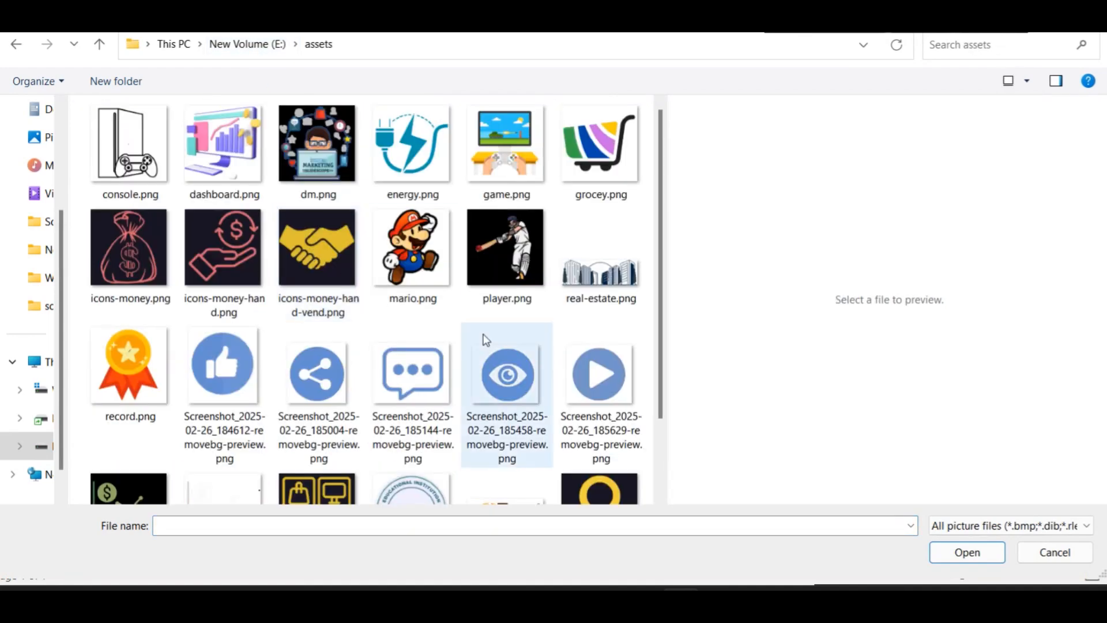
{"action": "scroll", "coordinate": [486, 334], "scroll_direction": "down", "scroll_amount": 2}
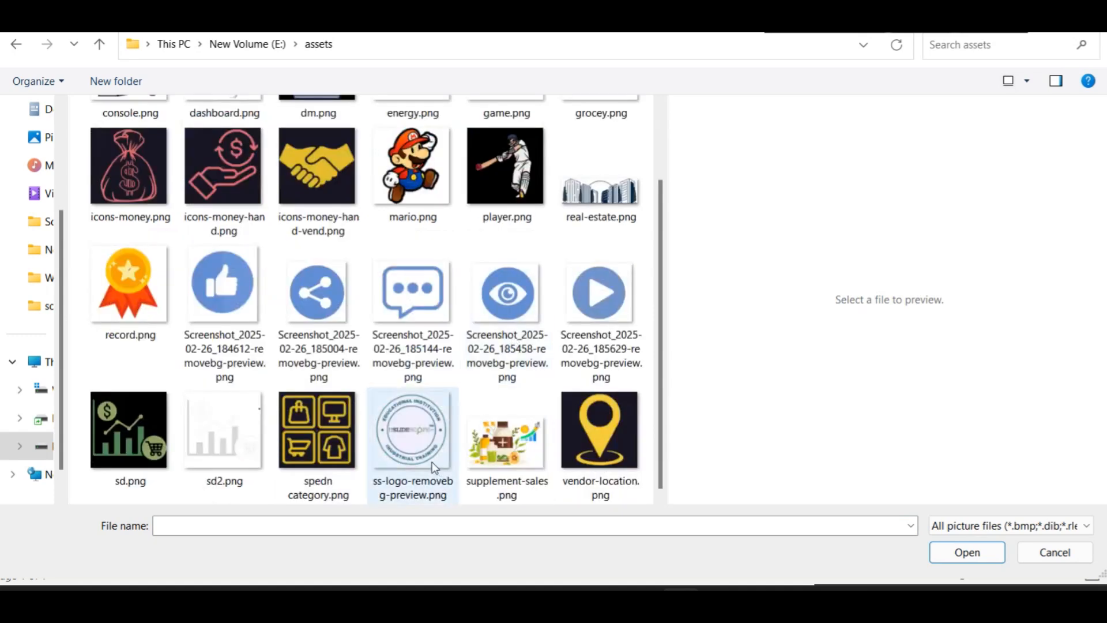
{"action": "double_click", "coordinate": [427, 434]}
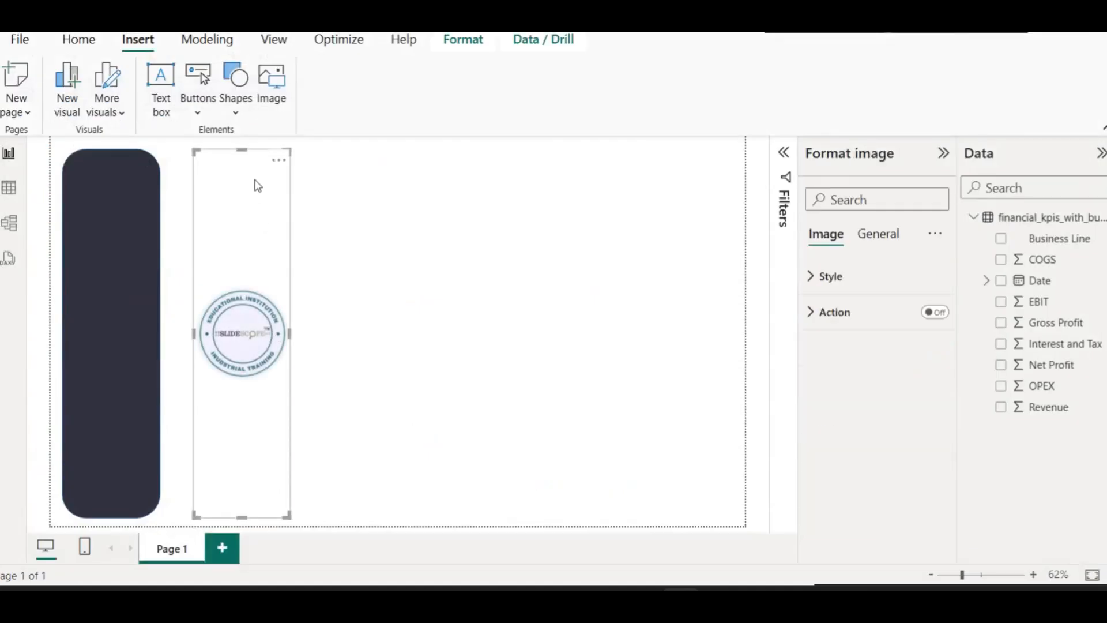
{"action": "left_click_drag", "start_coordinate": [244, 151], "coordinate": [464, 274]}
Shrink the logo box and drag it onto the top of the dark rounded rectangle
{"action": "left_click_drag", "start_coordinate": [398, 190], "coordinate": [102, 182]}
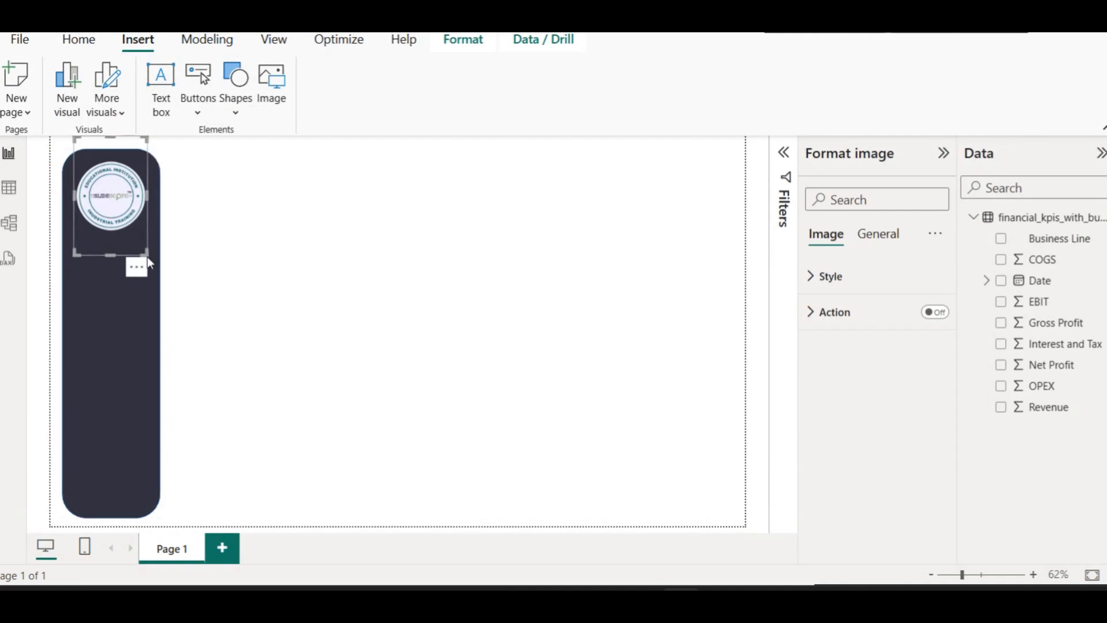
{"action": "left_click_drag", "start_coordinate": [143, 248], "coordinate": [139, 243]}
{"action": "left_click_drag", "start_coordinate": [111, 190], "coordinate": [112, 196]}
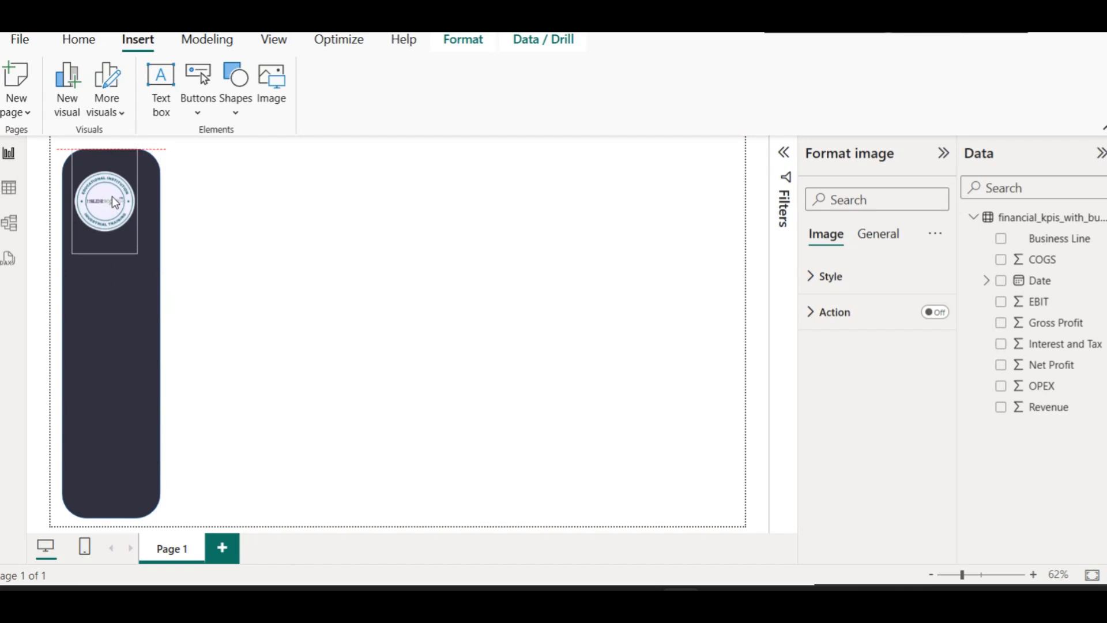
{"action": "left_click", "coordinate": [378, 209]}
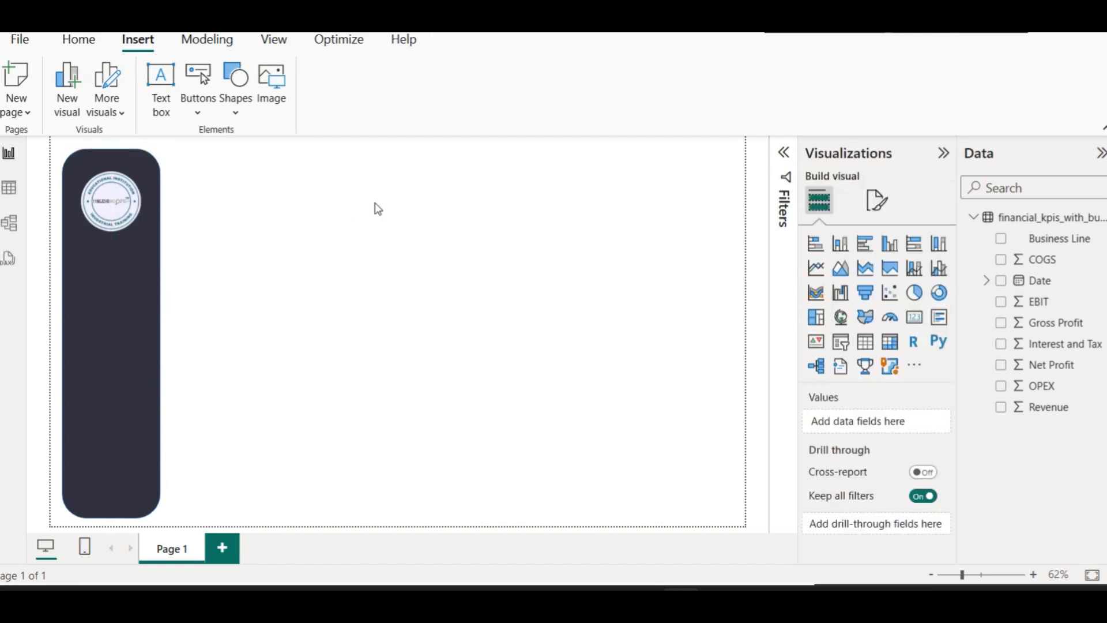
{"action": "left_click", "coordinate": [105, 251]}
{"action": "left_click_drag", "start_coordinate": [105, 251], "coordinate": [111, 205]}
{"action": "left_click", "coordinate": [199, 212]}
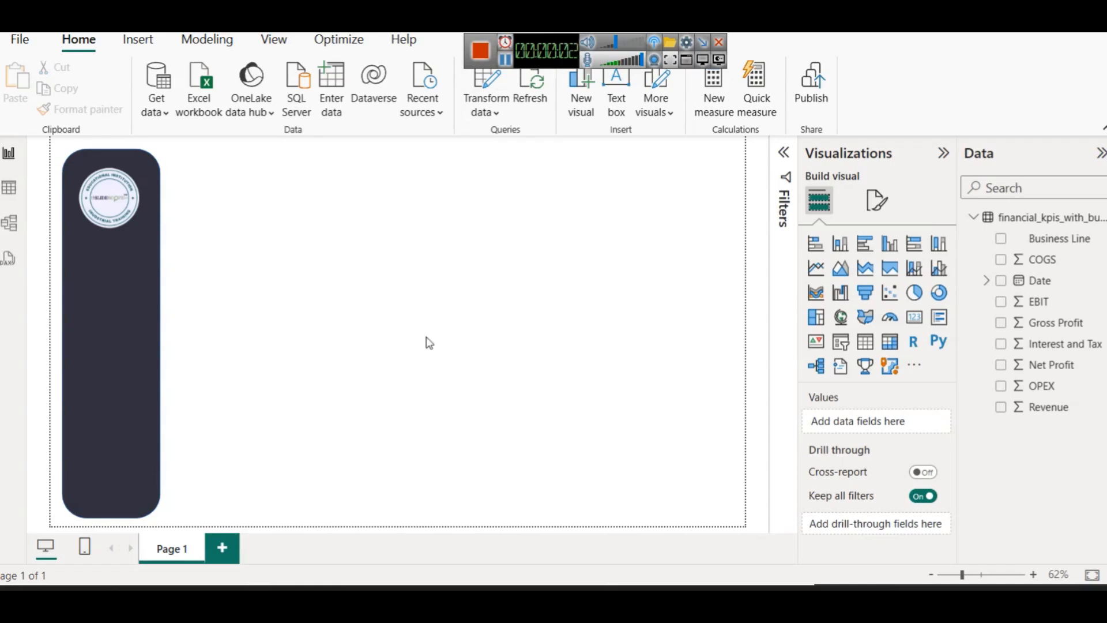
Rename the Page 1 tab to Summary
{"action": "right_click", "coordinate": [181, 544]}
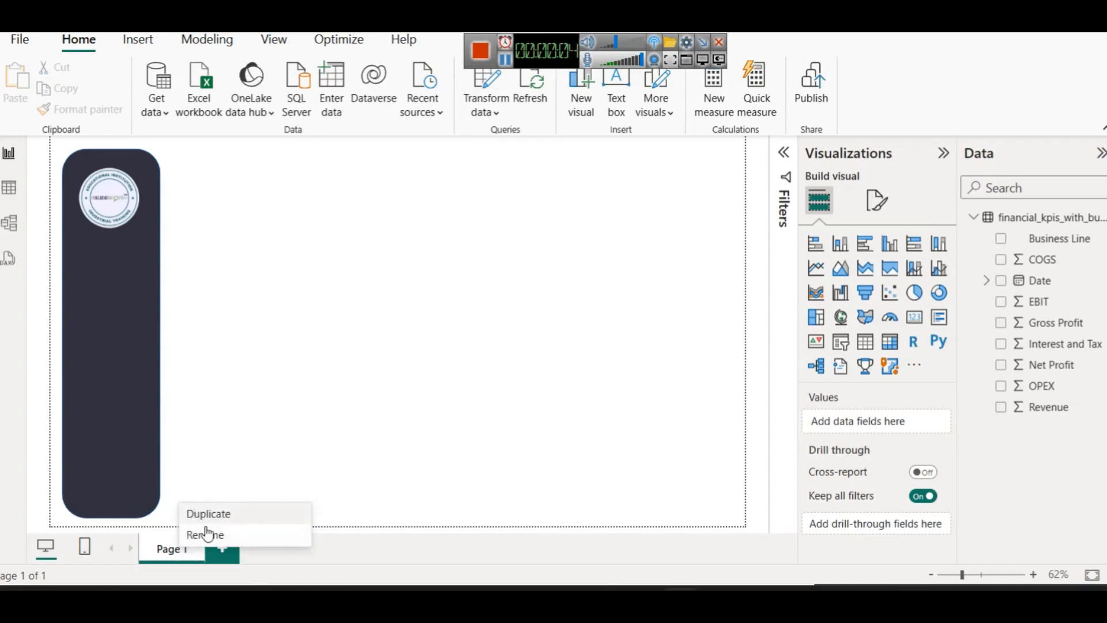
{"action": "left_click", "coordinate": [205, 533]}
{"action": "type", "text": "Summary"}
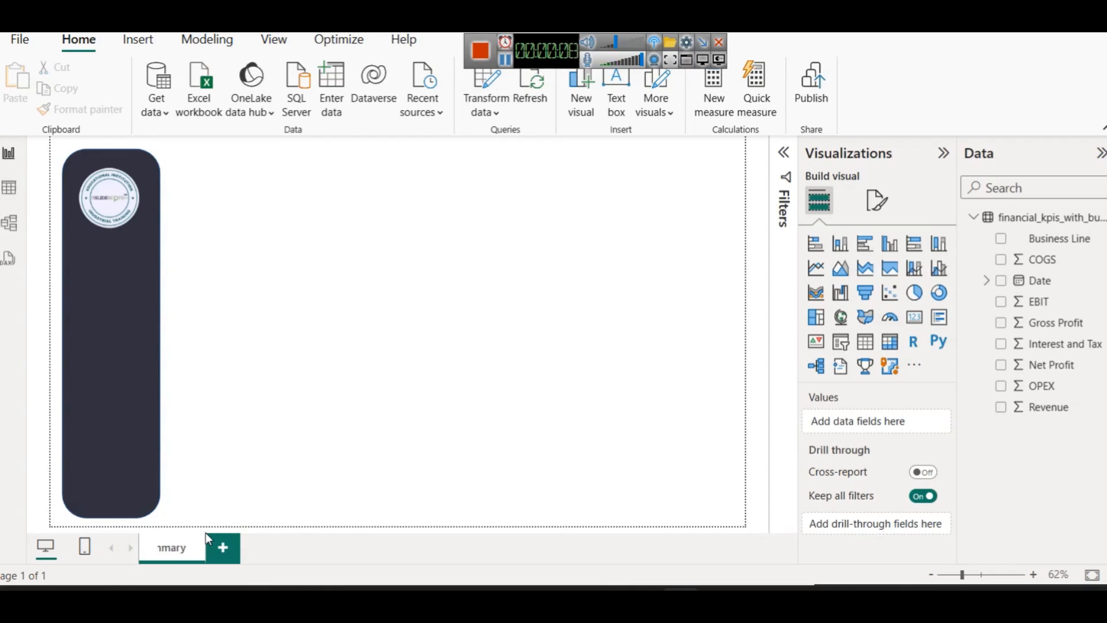
{"action": "key", "text": "Return"}
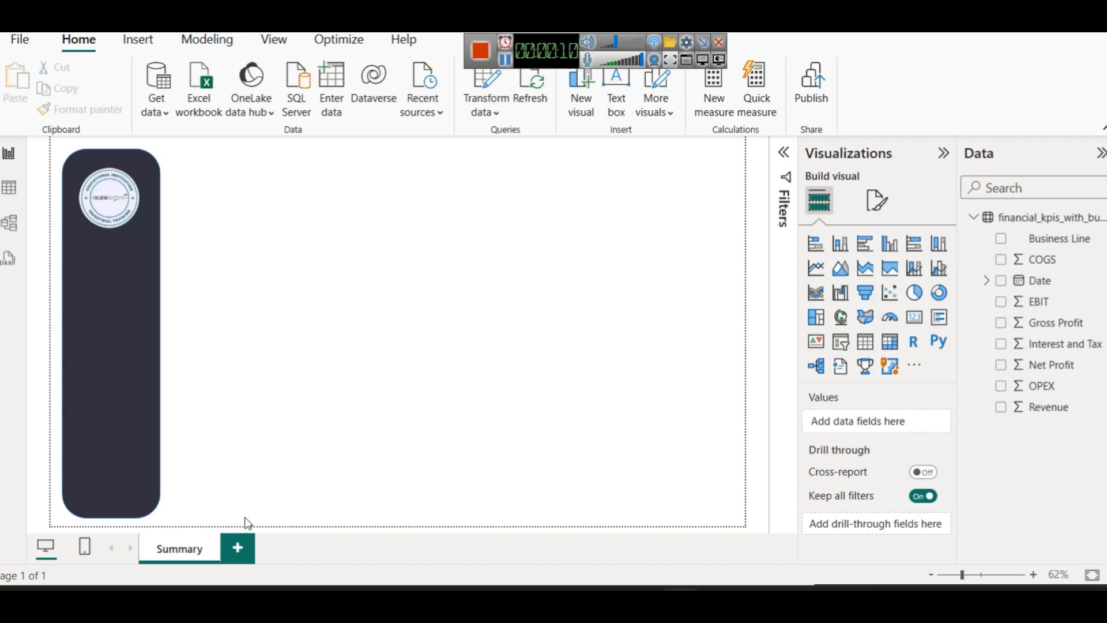
{"action": "left_click", "coordinate": [137, 39]}
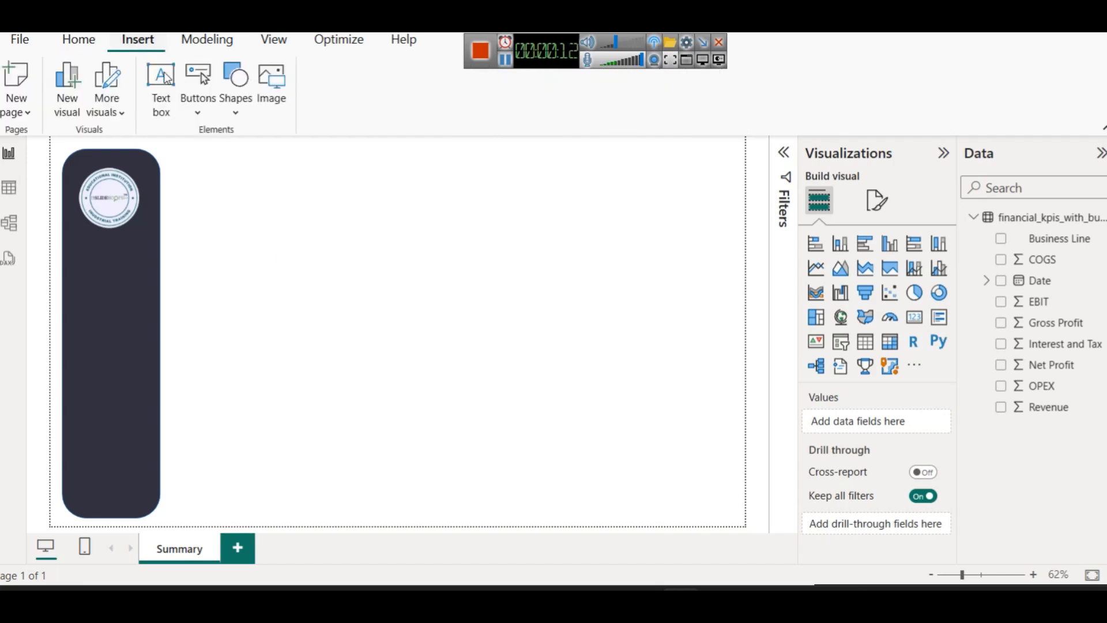
Insert searchanalytics.png and shrink it into a small icon beneath the sidebar logo
{"action": "left_click", "coordinate": [271, 92]}
{"action": "scroll", "coordinate": [301, 347], "scroll_direction": "up", "scroll_amount": 3}
{"action": "scroll", "coordinate": [301, 346], "scroll_direction": "down", "scroll_amount": 3}
{"action": "double_click", "coordinate": [300, 346]}
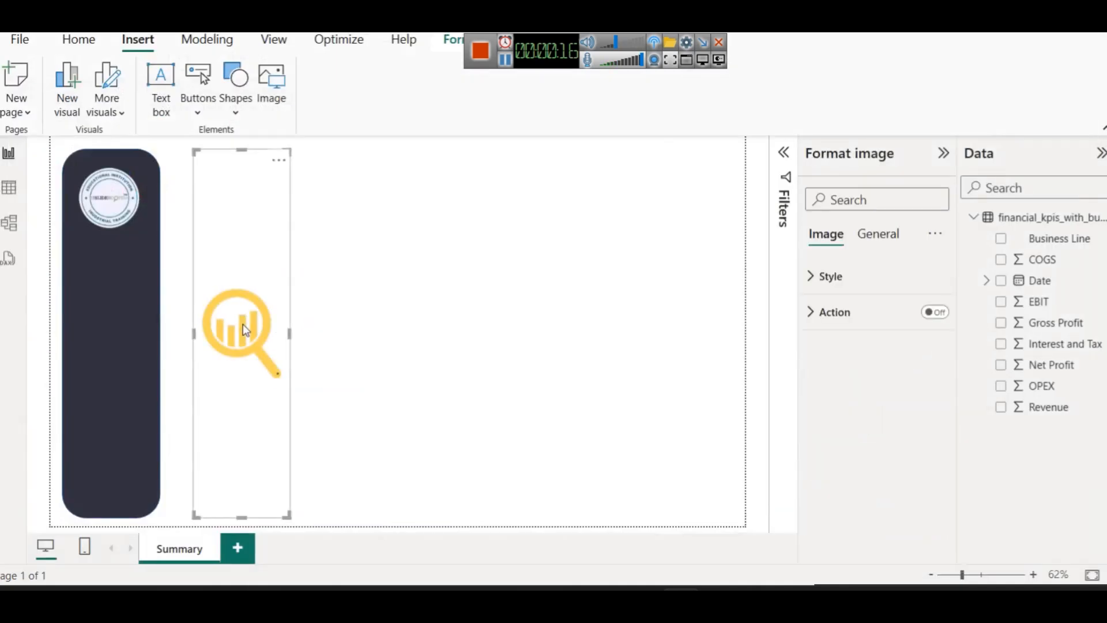
{"action": "left_click_drag", "start_coordinate": [245, 152], "coordinate": [110, 265]}
{"action": "left_click", "coordinate": [285, 318]}
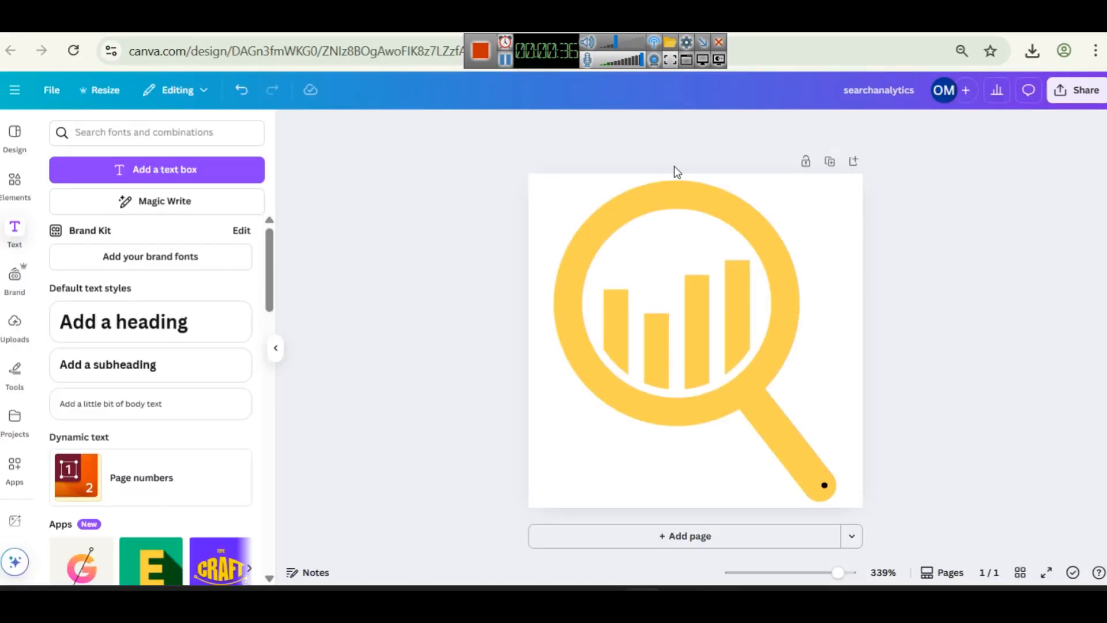
Paste the magnifier graphic onto a new blank page 2 in Canva, then return to Power BI
{"action": "left_click", "coordinate": [718, 360]}
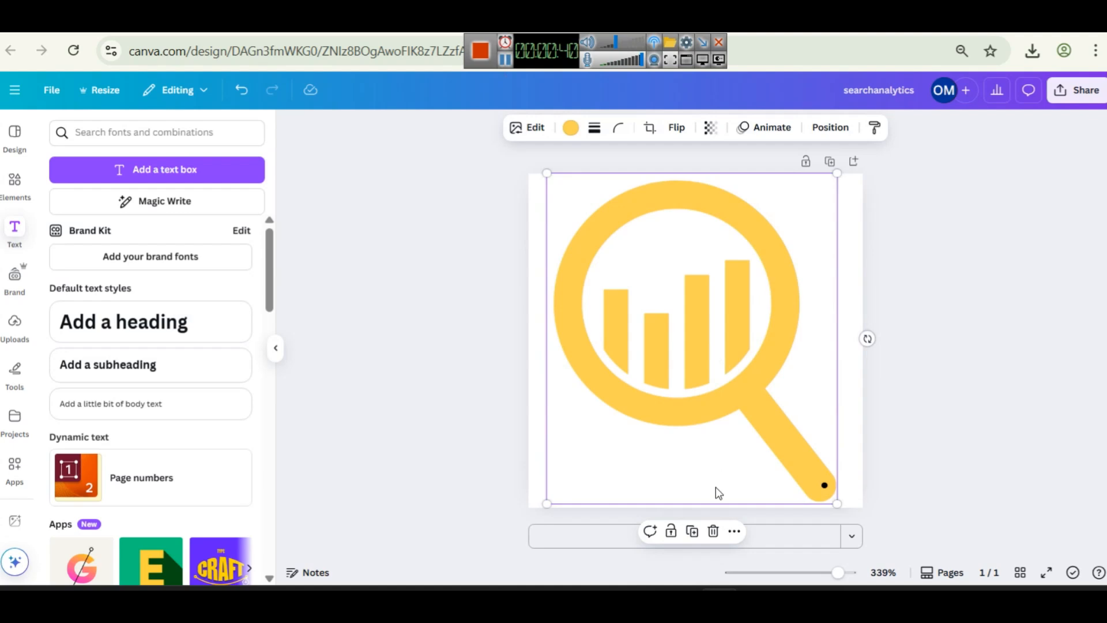
{"action": "left_click", "coordinate": [752, 536]}
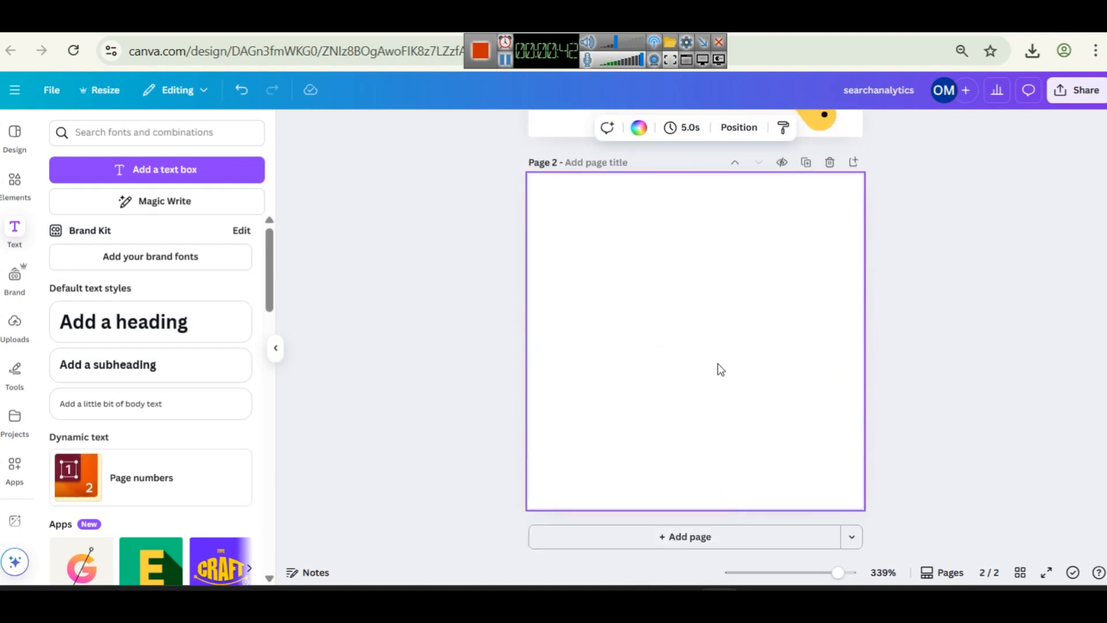
{"action": "key", "text": "ctrl+v"}
{"action": "left_click", "coordinate": [856, 196]}
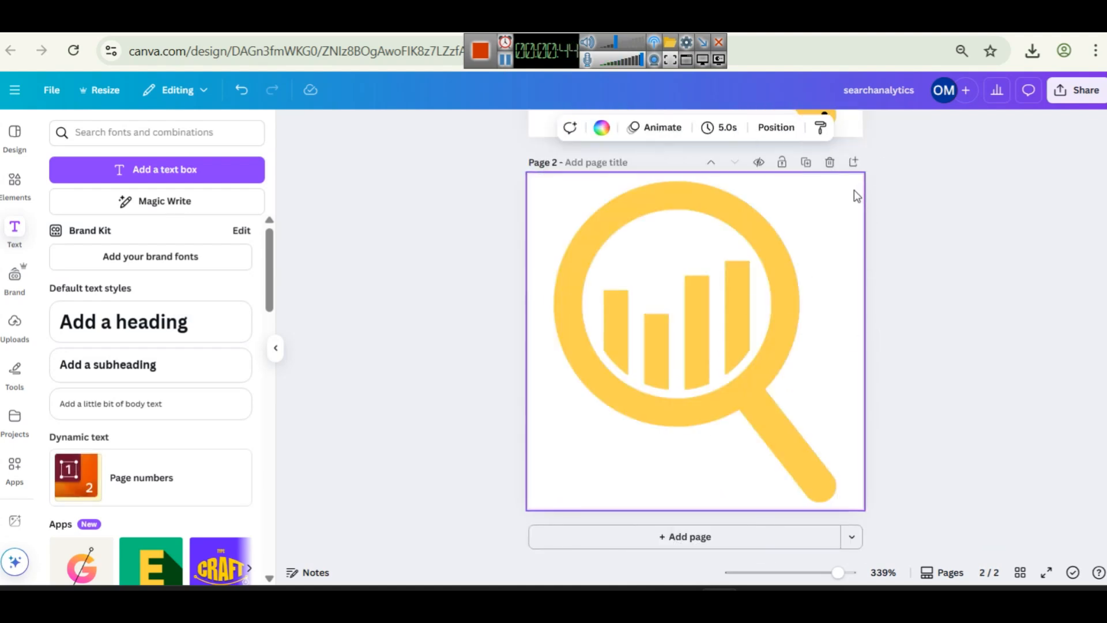
{"action": "left_click", "coordinate": [602, 128]}
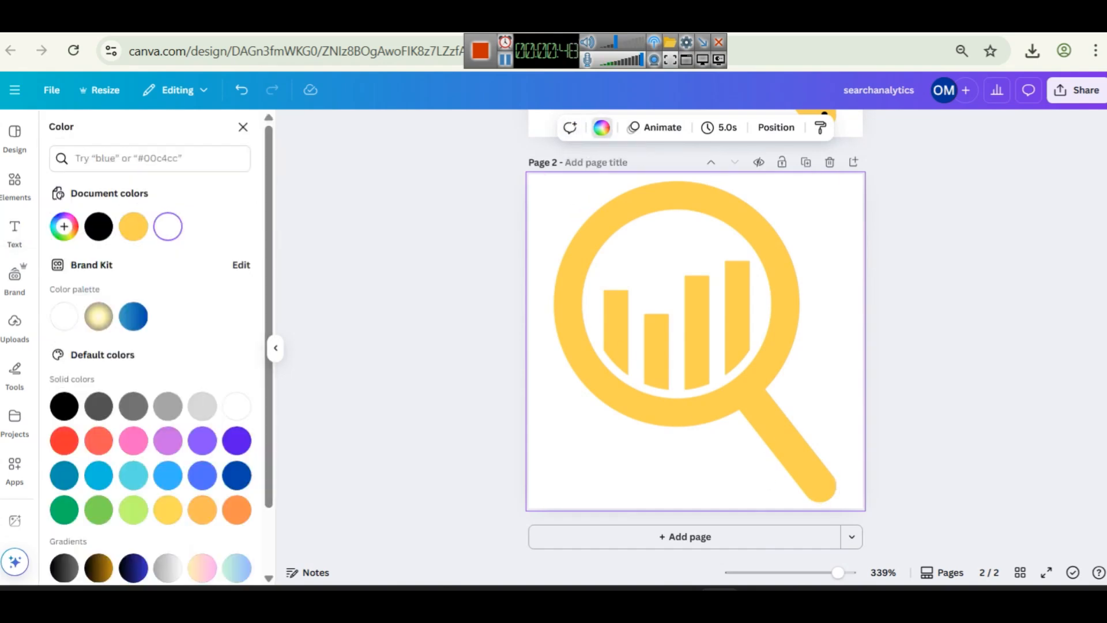
{"action": "left_click", "coordinate": [680, 600]}
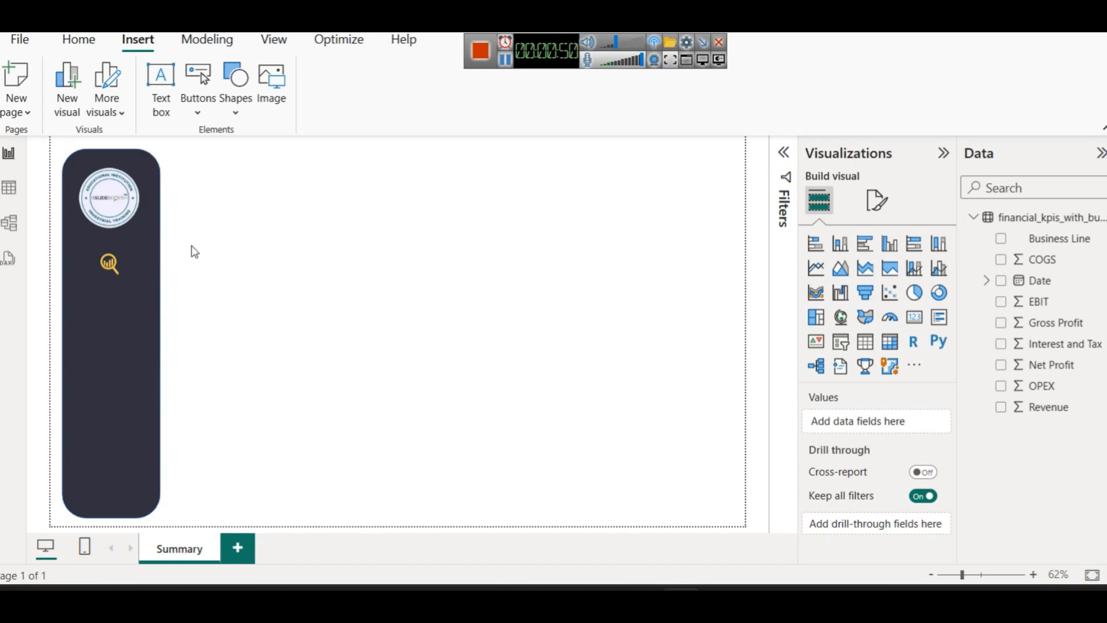
Read the dark navigation panel's fill hex #323240 without changing it, then return to Canva
{"action": "left_click", "coordinate": [117, 346]}
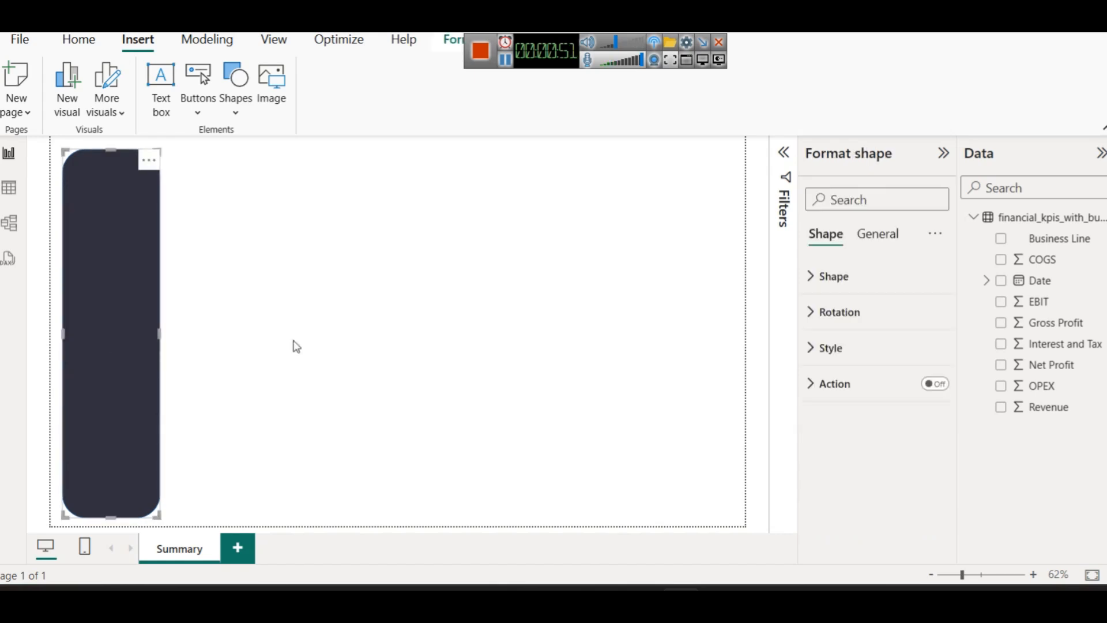
{"action": "left_click", "coordinate": [832, 349]}
{"action": "left_click", "coordinate": [847, 436]}
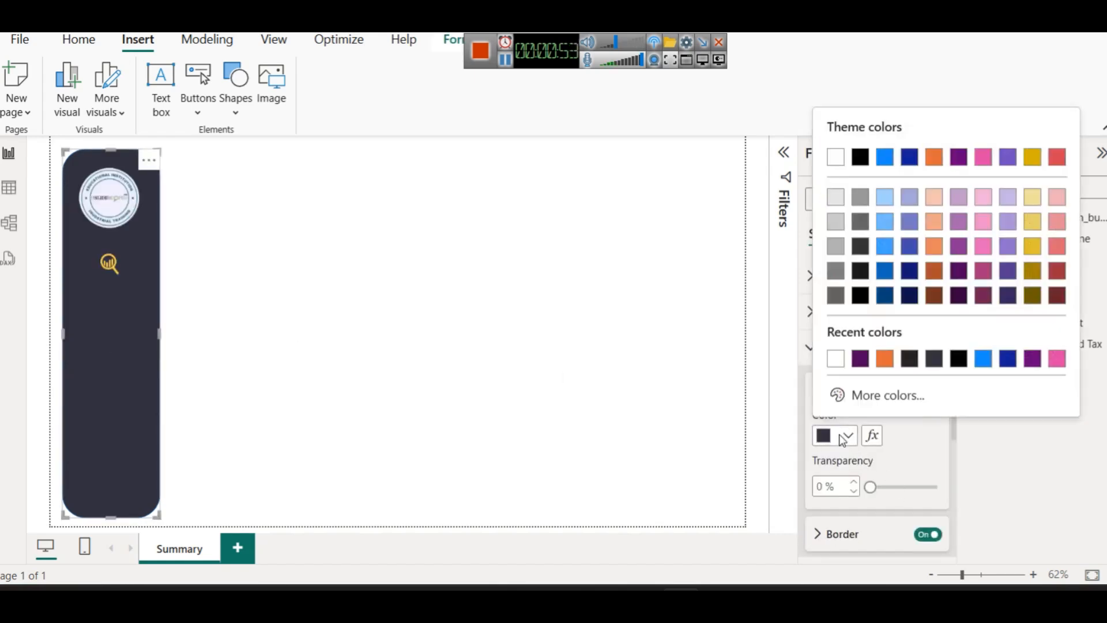
{"action": "left_click", "coordinate": [874, 397]}
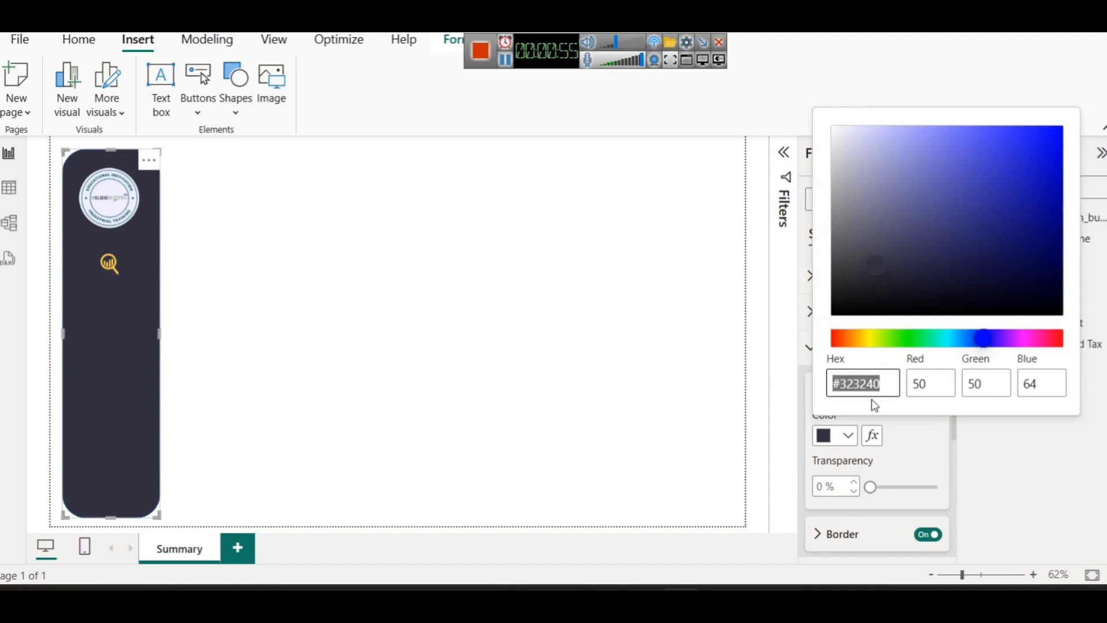
{"action": "left_click", "coordinate": [1000, 445]}
{"action": "left_click", "coordinate": [719, 600]}
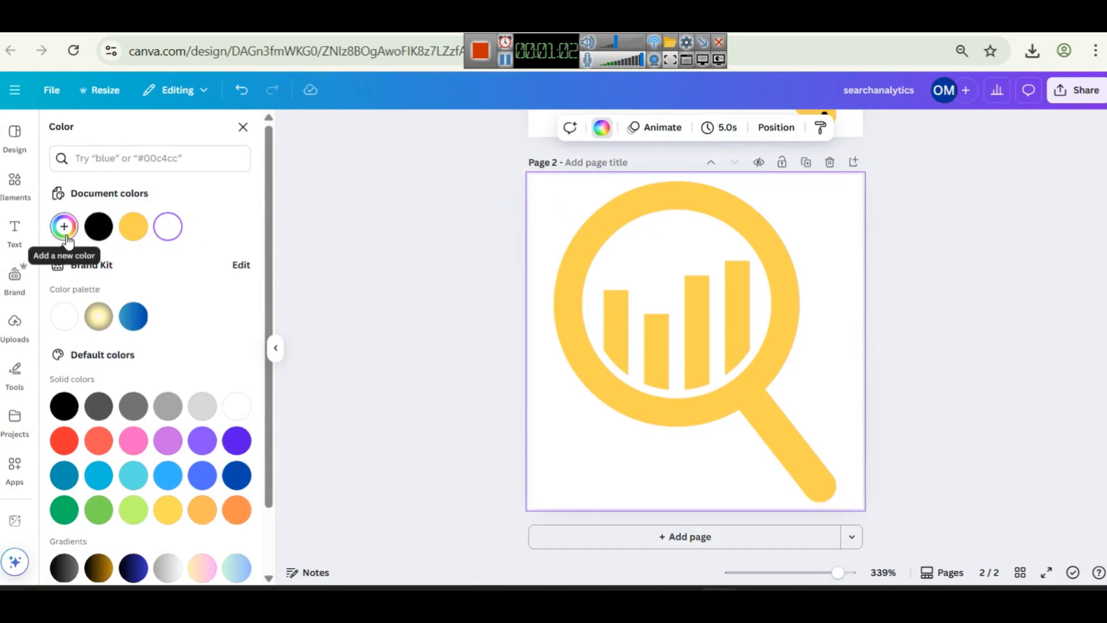
Set Canva page 2's background to the custom dark #323240 hex colour
{"action": "left_click", "coordinate": [602, 127]}
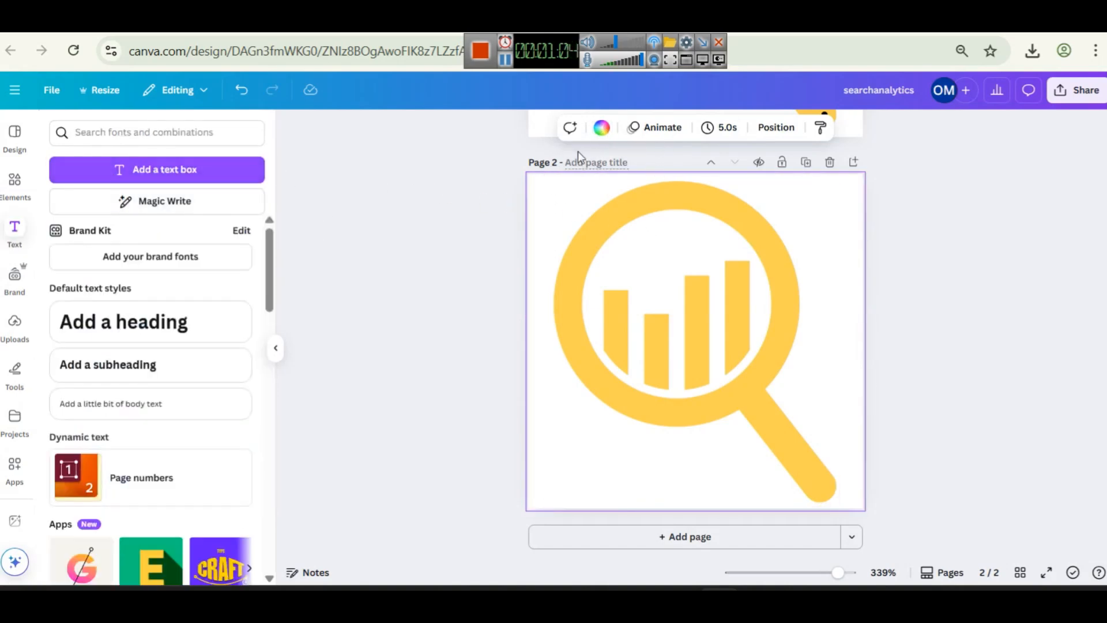
{"action": "left_click", "coordinate": [602, 128]}
{"action": "left_click", "coordinate": [64, 226]}
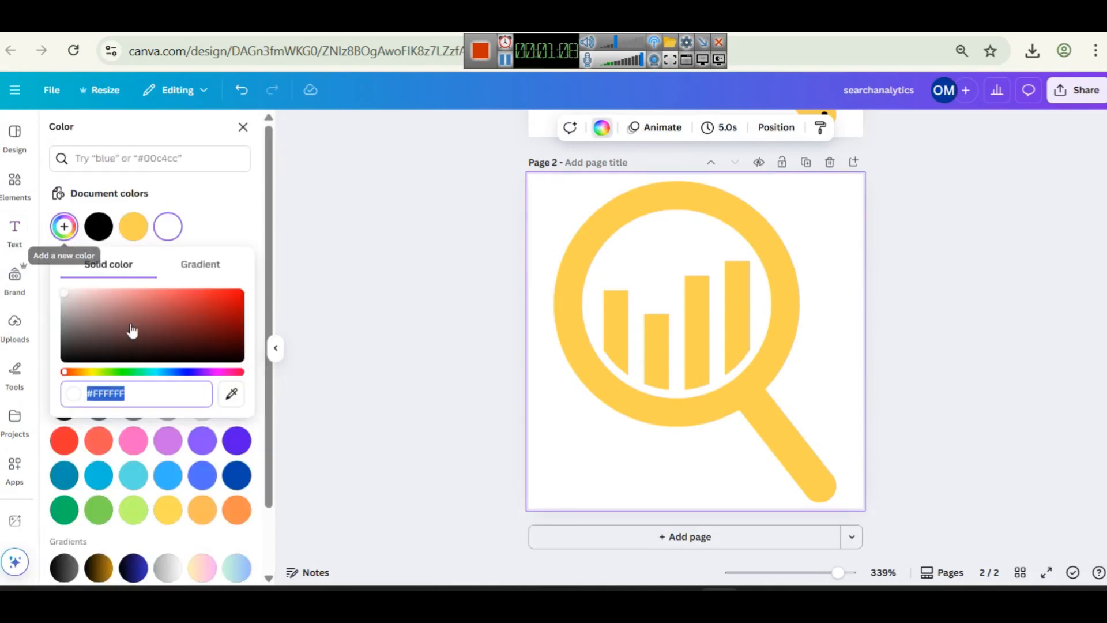
{"action": "type", "text": "#323243"}
{"action": "left_click", "coordinate": [915, 369]}
Make the magnifier graphic white, then go back to Power BI
{"action": "left_click", "coordinate": [794, 268]}
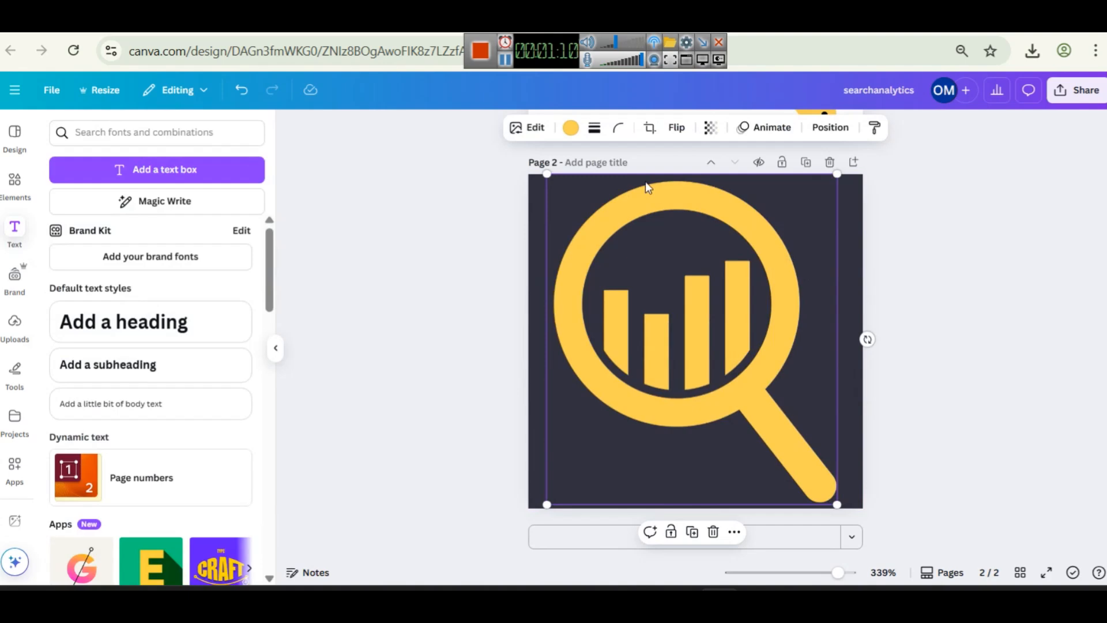
{"action": "left_click", "coordinate": [570, 127]}
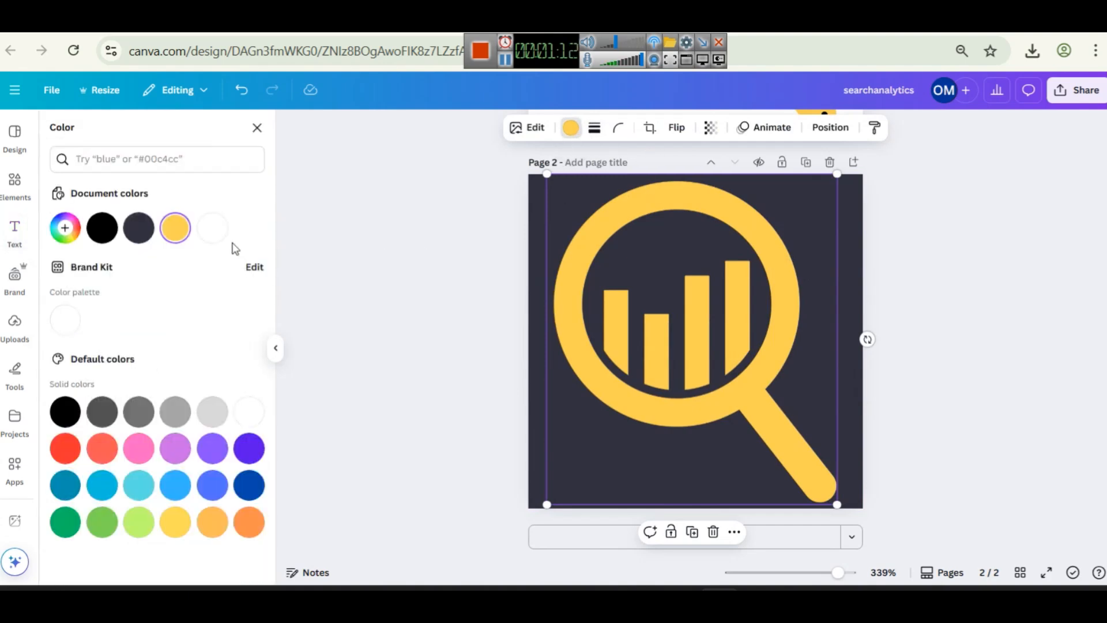
{"action": "left_click", "coordinate": [212, 227]}
{"action": "left_click", "coordinate": [960, 296]}
{"action": "left_click", "coordinate": [959, 296]}
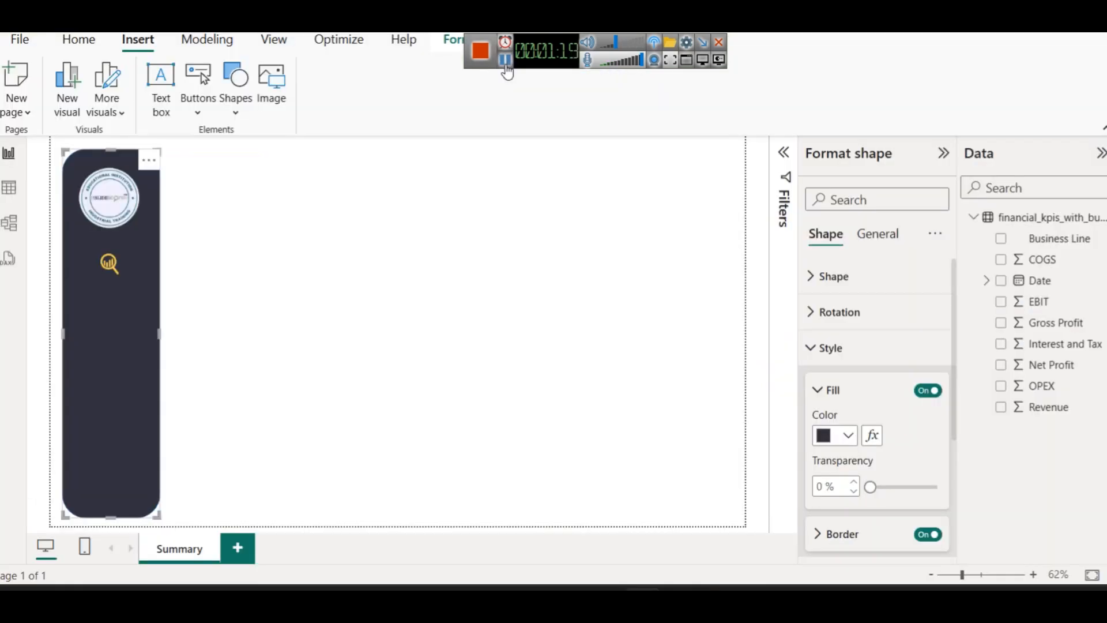
{"action": "left_click", "coordinate": [344, 444]}
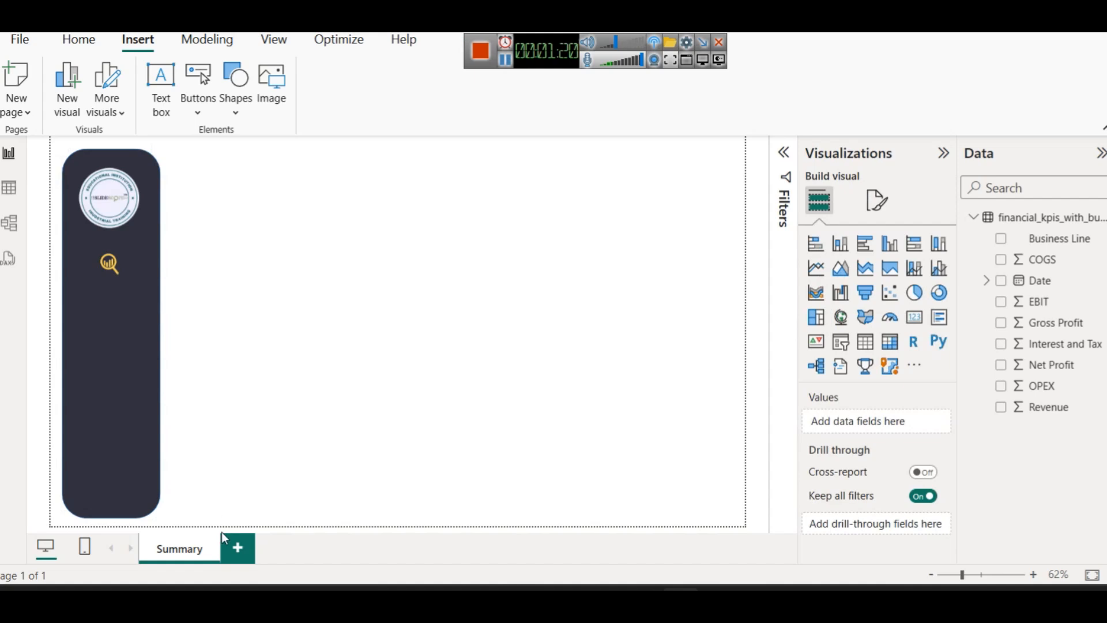
Duplicate the Summary page and rename the copy 'Revenue'
{"action": "right_click", "coordinate": [155, 545]}
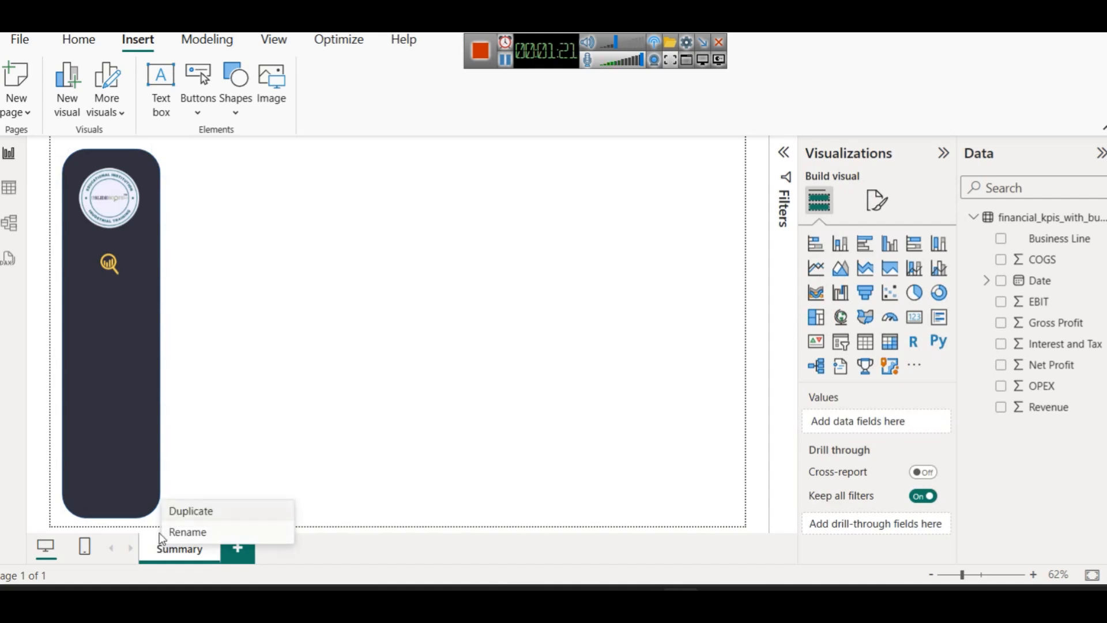
{"action": "left_click", "coordinate": [179, 511]}
{"action": "right_click", "coordinate": [259, 545]}
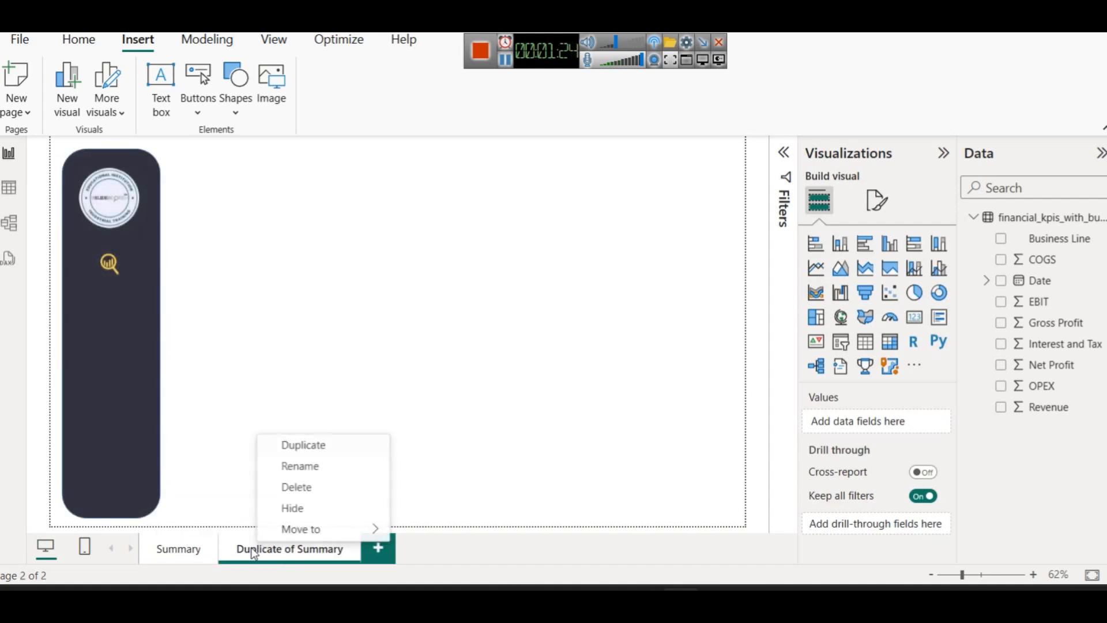
{"action": "left_click", "coordinate": [294, 466]}
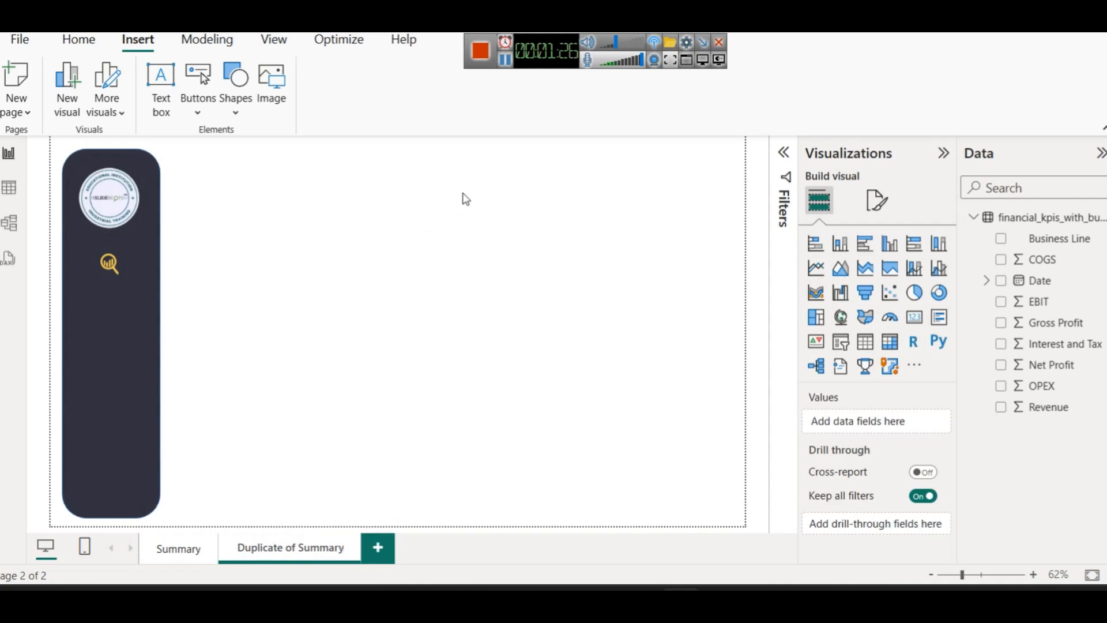
{"action": "key", "text": "ctrl+a"}
{"action": "key", "text": "BackSpace"}
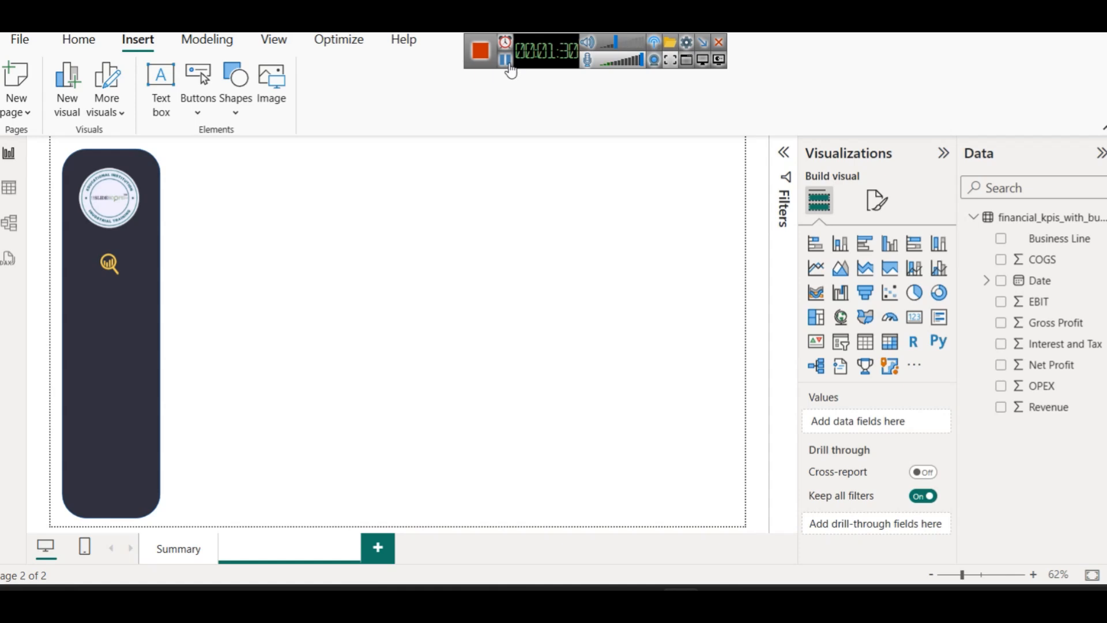
{"action": "right_click", "coordinate": [245, 551]}
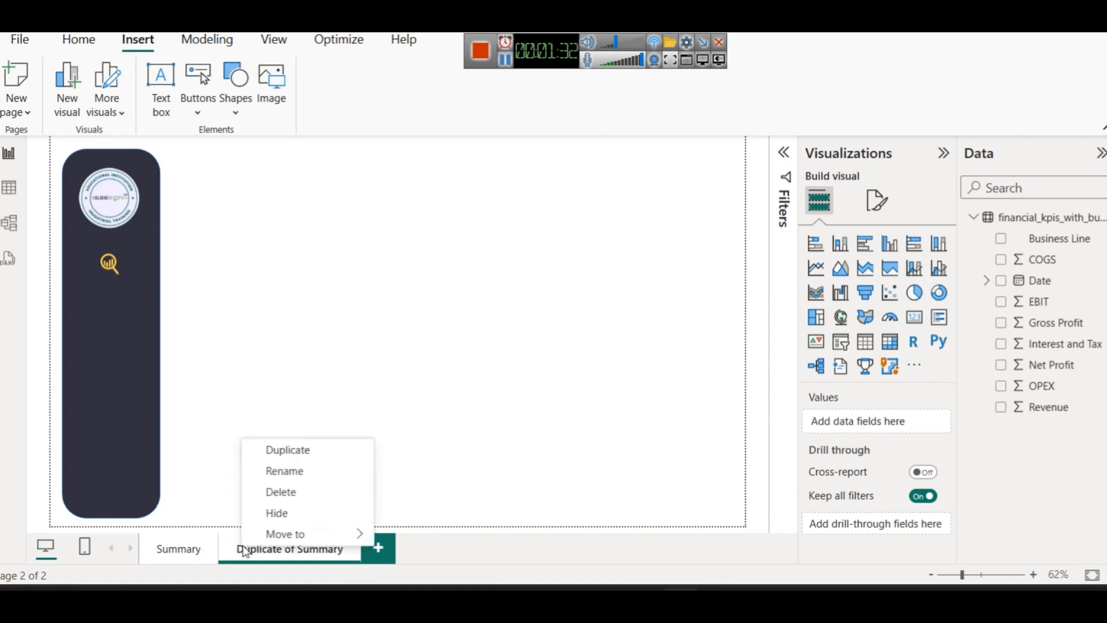
{"action": "left_click", "coordinate": [316, 470]}
{"action": "type", "text": "Revenue"}
{"action": "key", "text": "Return"}
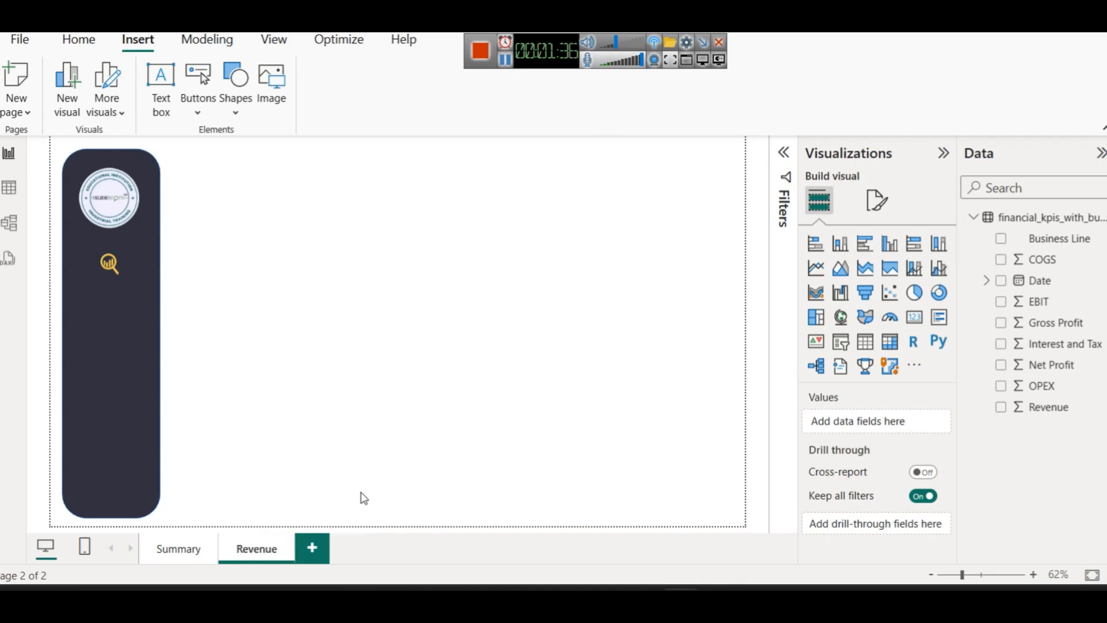
Delete the yellow magnifier icon from the Revenue page's sidebar
{"action": "left_click", "coordinate": [172, 548]}
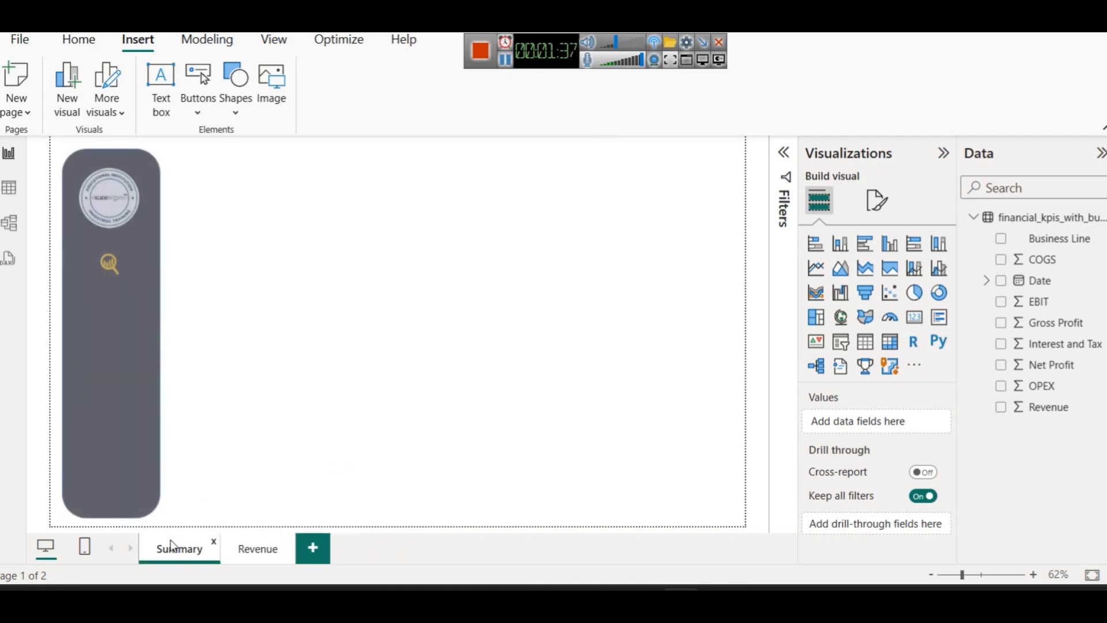
{"action": "left_click", "coordinate": [248, 548]}
{"action": "left_click", "coordinate": [119, 265]}
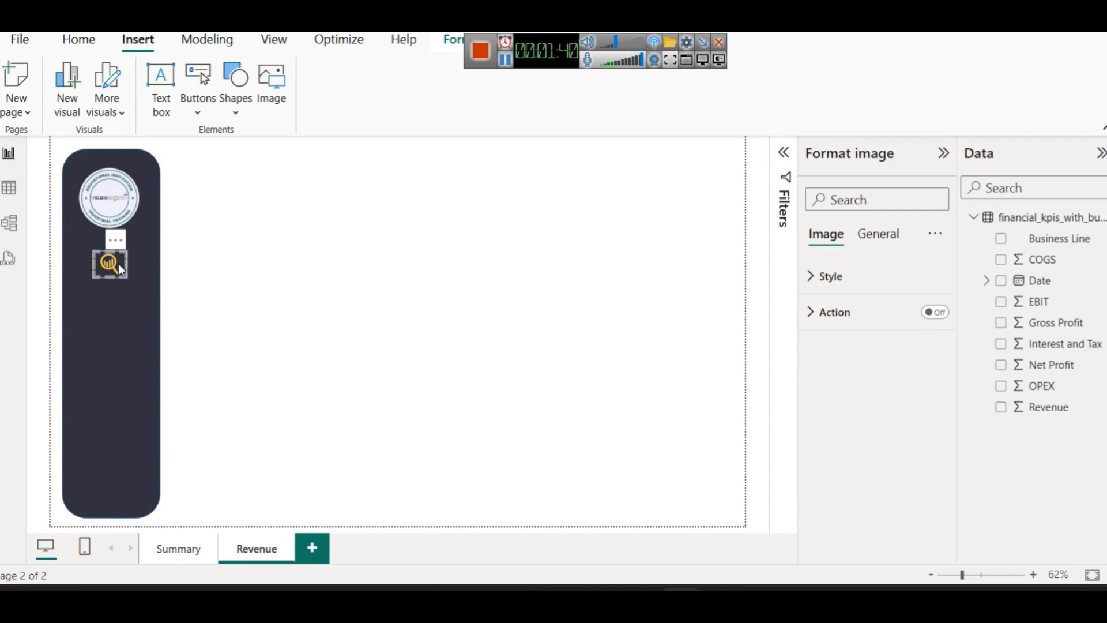
{"action": "key", "text": "Delete"}
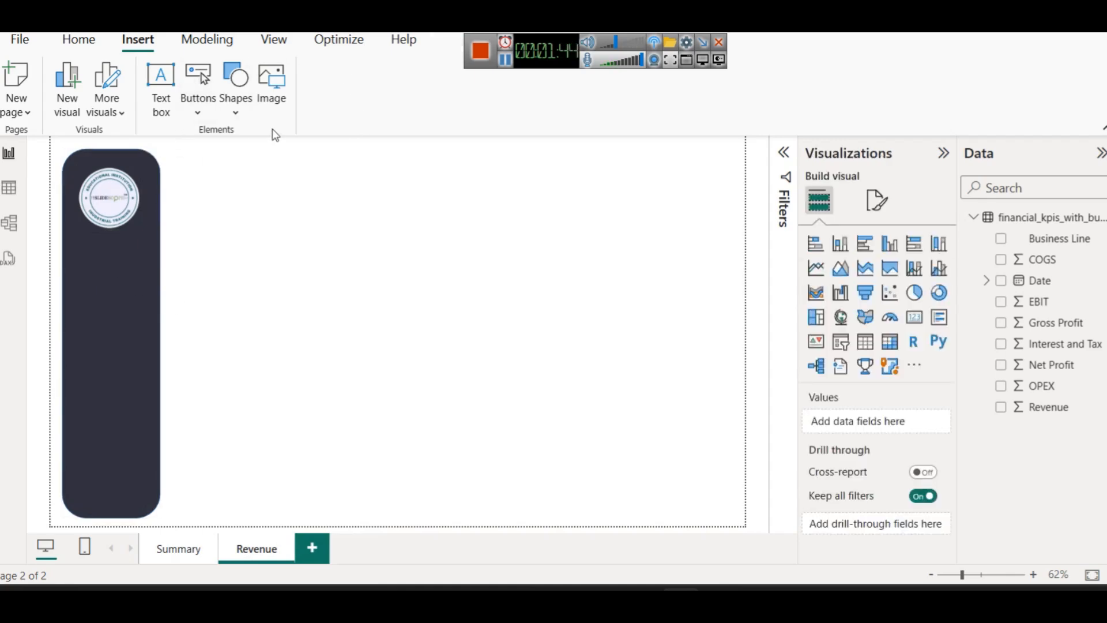
Insert searchanalytics2.png and size it into the Revenue page's dark sidebar
{"action": "left_click", "coordinate": [274, 106]}
{"action": "scroll", "coordinate": [353, 358], "scroll_direction": "down", "scroll_amount": 3}
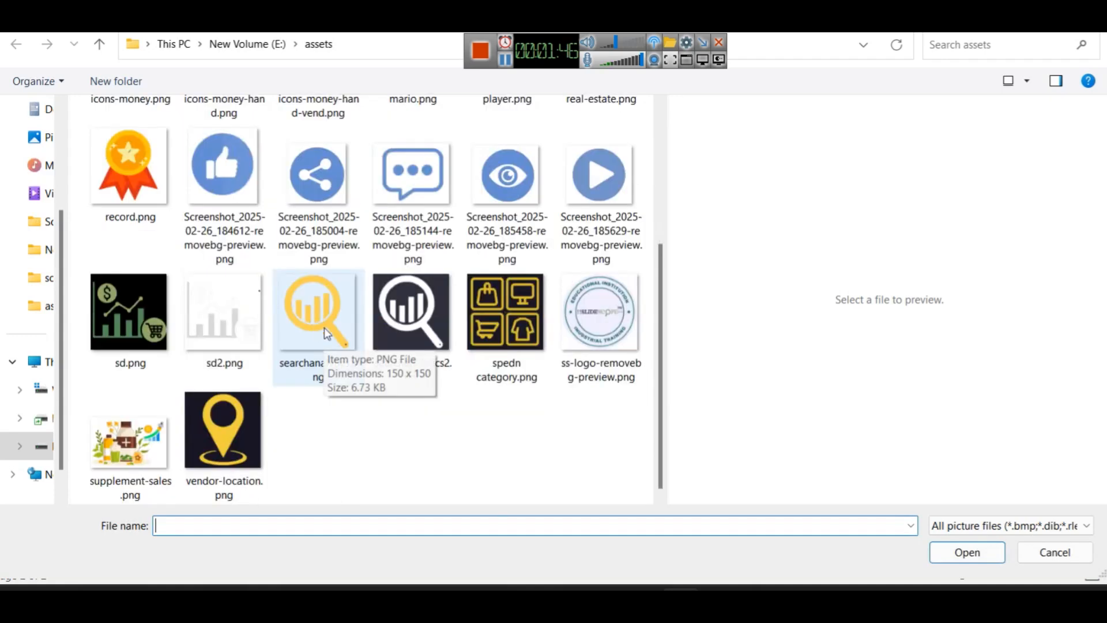
{"action": "double_click", "coordinate": [407, 307]}
{"action": "left_click_drag", "start_coordinate": [239, 144], "coordinate": [263, 490]}
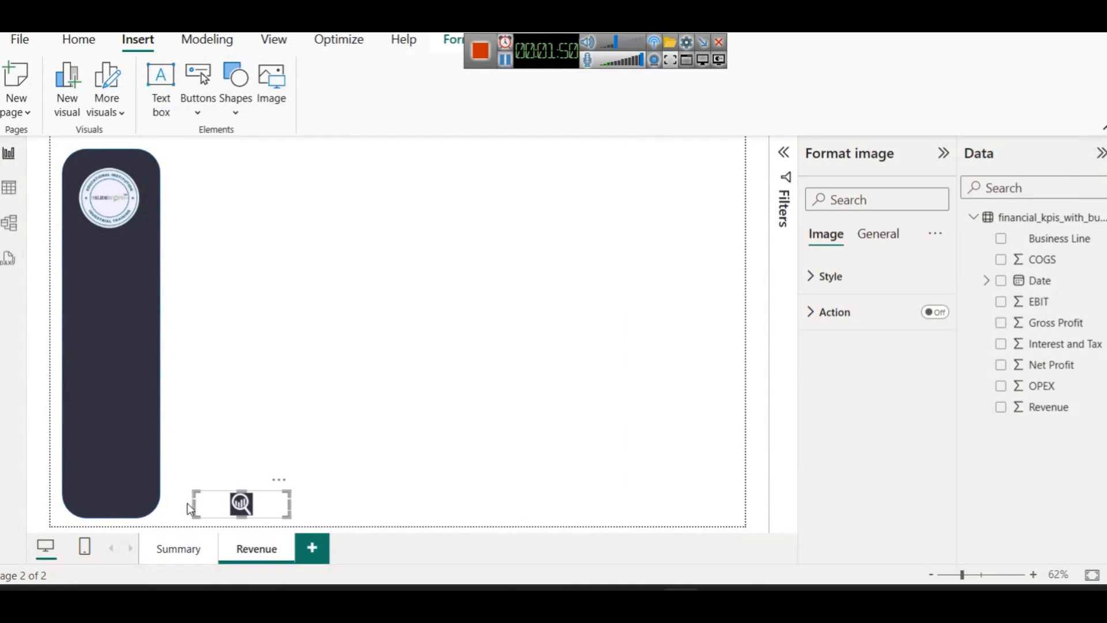
{"action": "left_click_drag", "start_coordinate": [193, 506], "coordinate": [114, 266]}
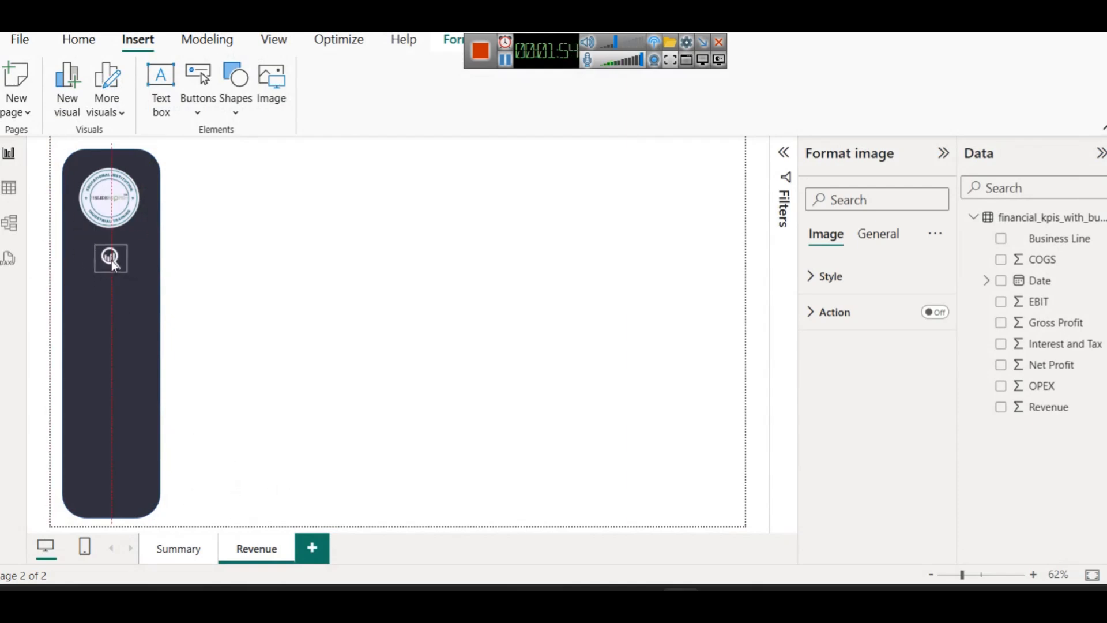
{"action": "left_click", "coordinate": [309, 275]}
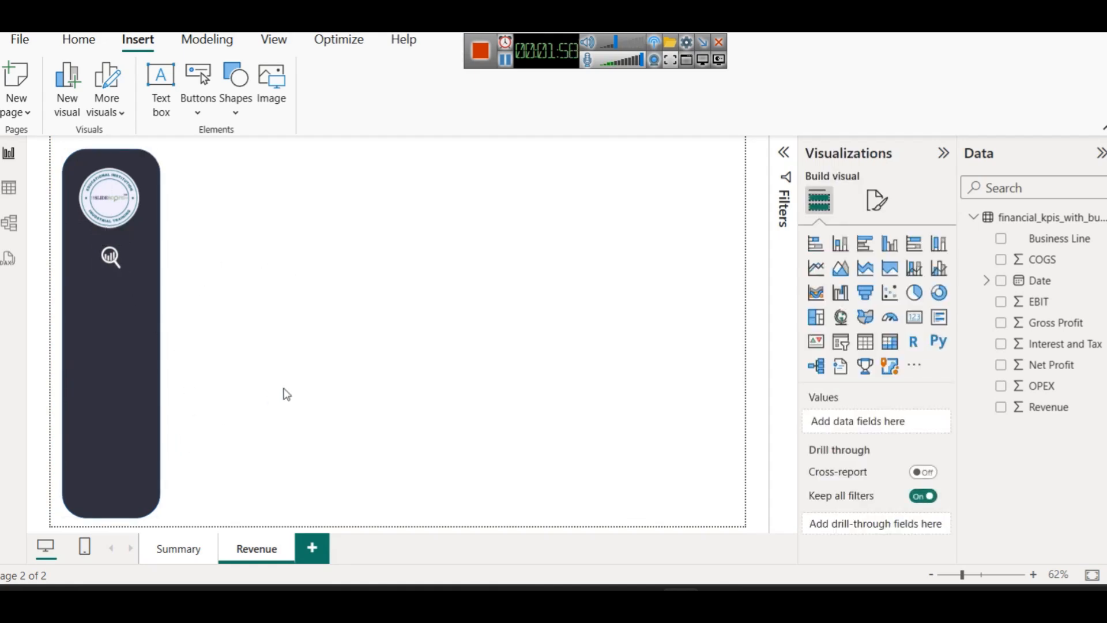
Undo the image placement to restore the original yellow magnifier
{"action": "key", "text": "ctrl+z"}
{"action": "key", "text": "ctrl+z"}
{"action": "key", "text": "ctrl+z"}
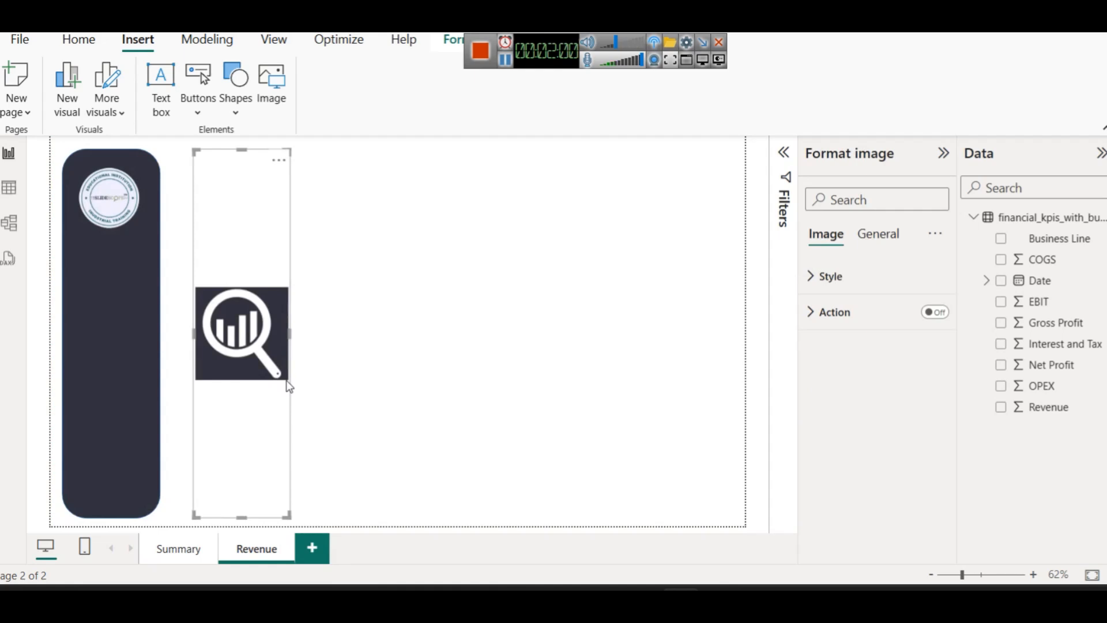
{"action": "key", "text": "ctrl+z"}
{"action": "key", "text": "ctrl+z"}
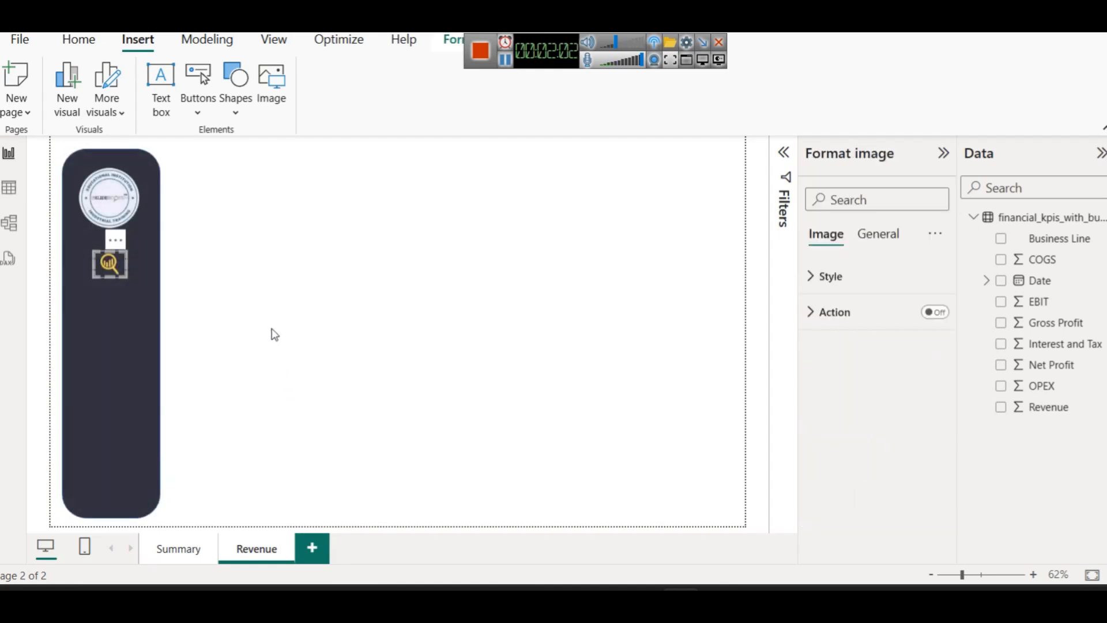
{"action": "left_click", "coordinate": [270, 325]}
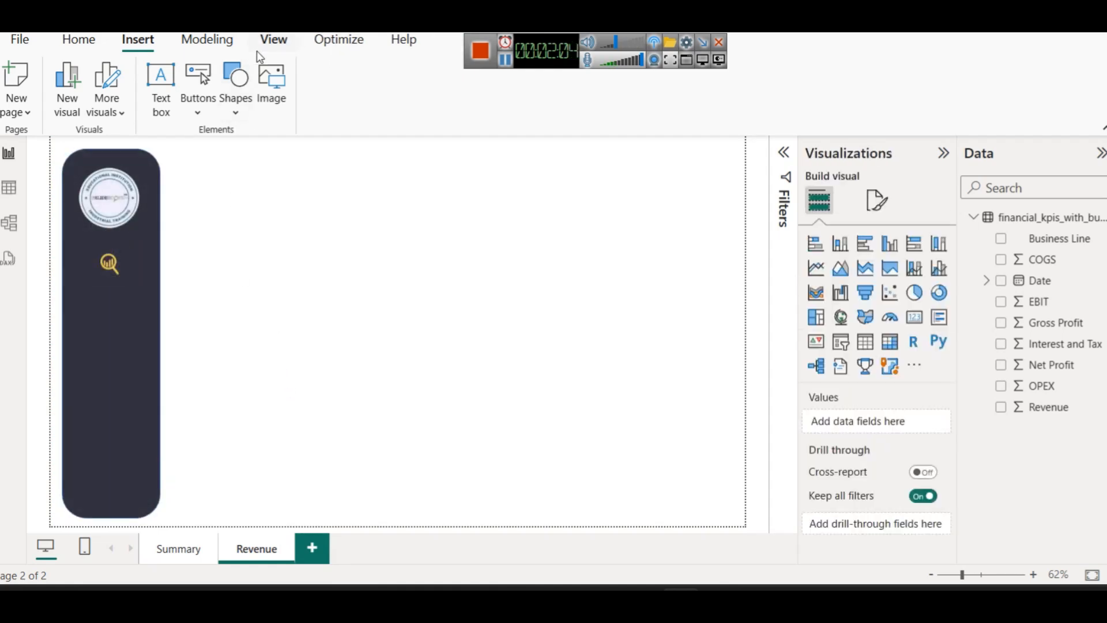
Insert searchanalytics2.png and move the white search icon onto the yellow icon's spot
{"action": "left_click", "coordinate": [272, 98]}
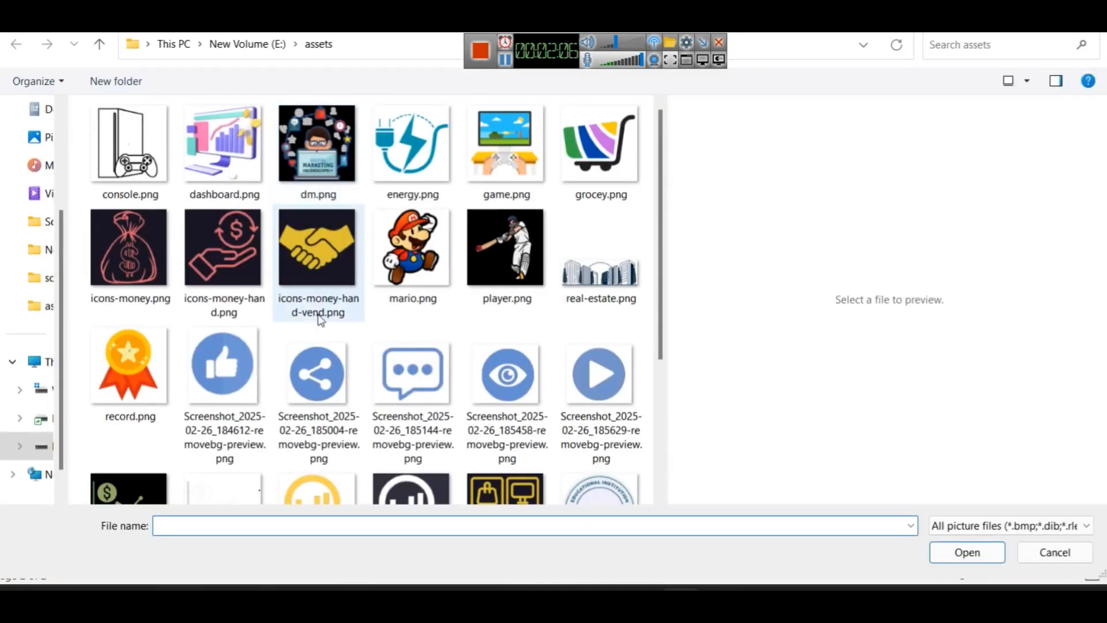
{"action": "scroll", "coordinate": [317, 404], "scroll_direction": "down", "scroll_amount": 3}
{"action": "double_click", "coordinate": [403, 320]}
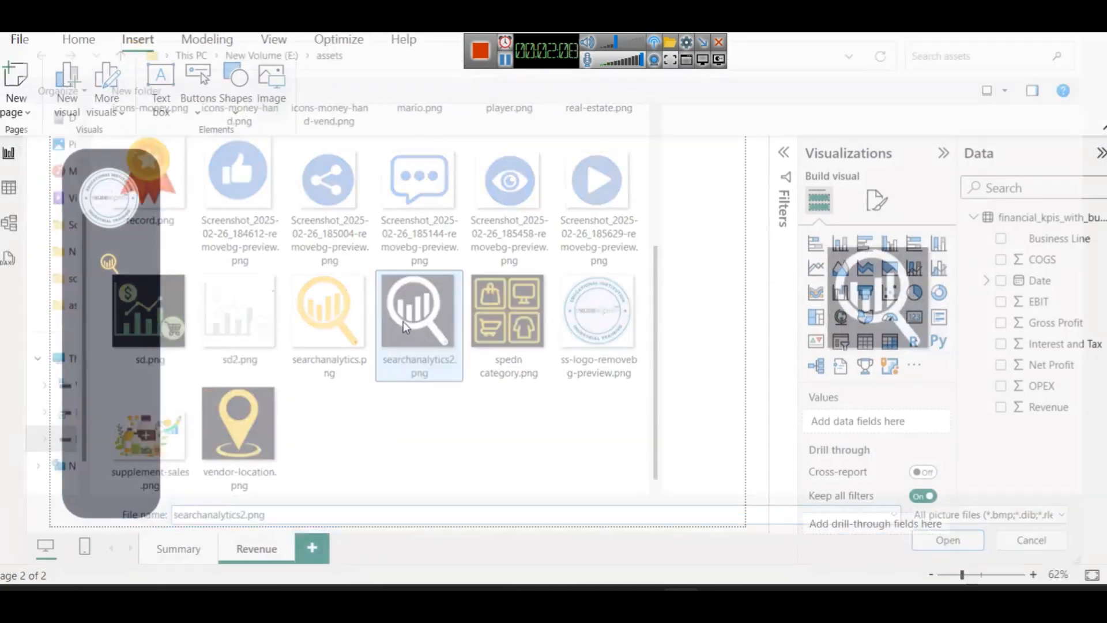
{"action": "left_click_drag", "start_coordinate": [247, 150], "coordinate": [157, 270]}
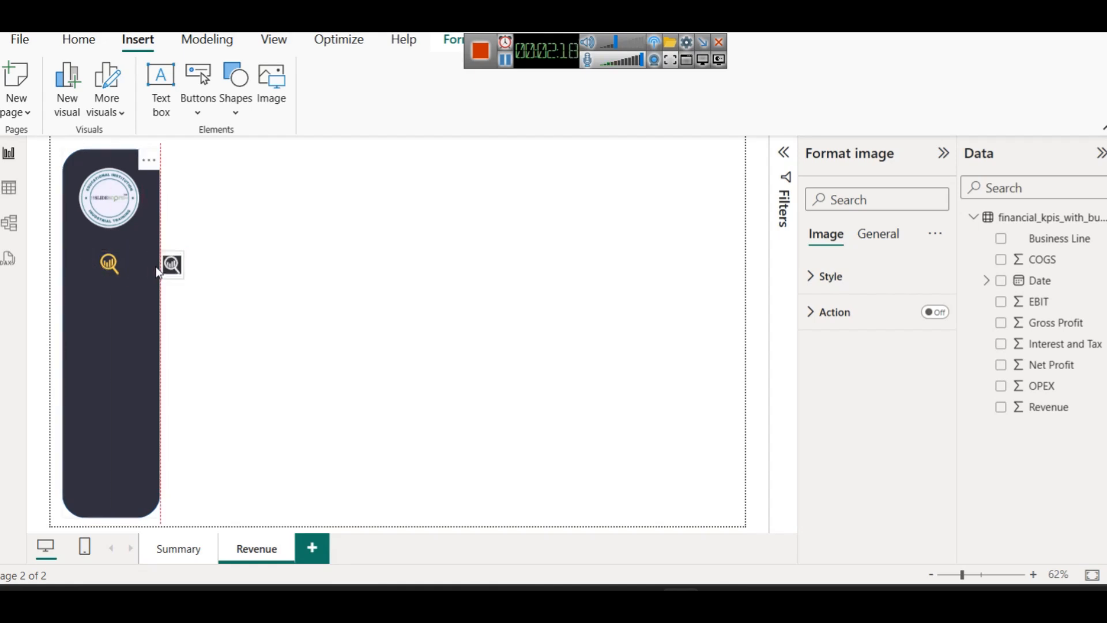
{"action": "left_click_drag", "start_coordinate": [156, 269], "coordinate": [153, 266]}
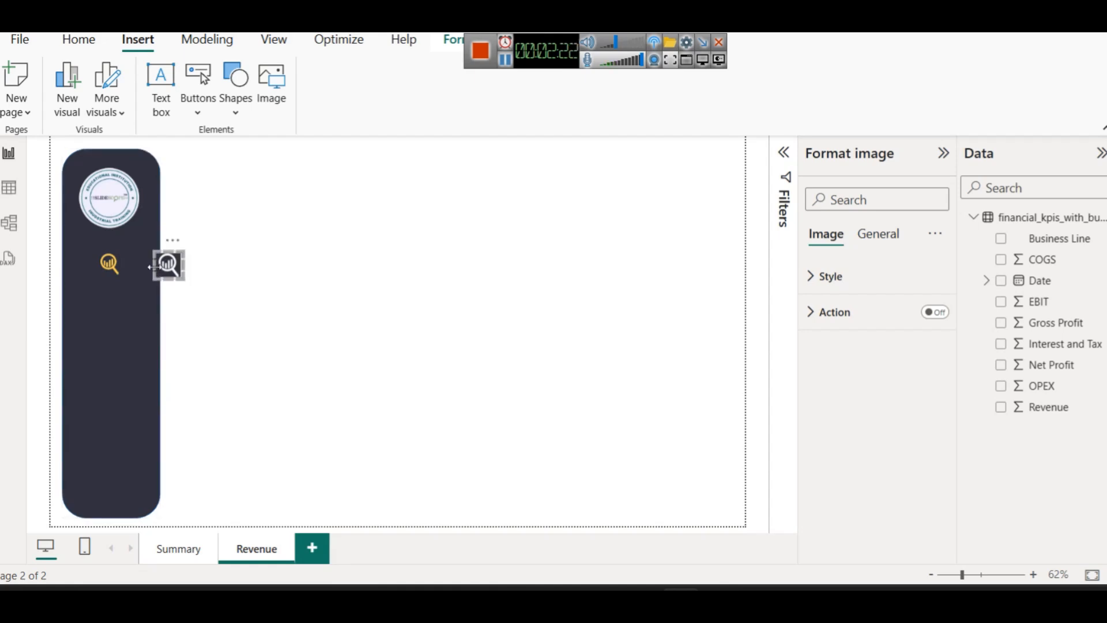
{"action": "left_click_drag", "start_coordinate": [163, 267], "coordinate": [132, 267]}
Delete the yellow search icon, leaving the white one in its place
{"action": "left_click", "coordinate": [109, 264]}
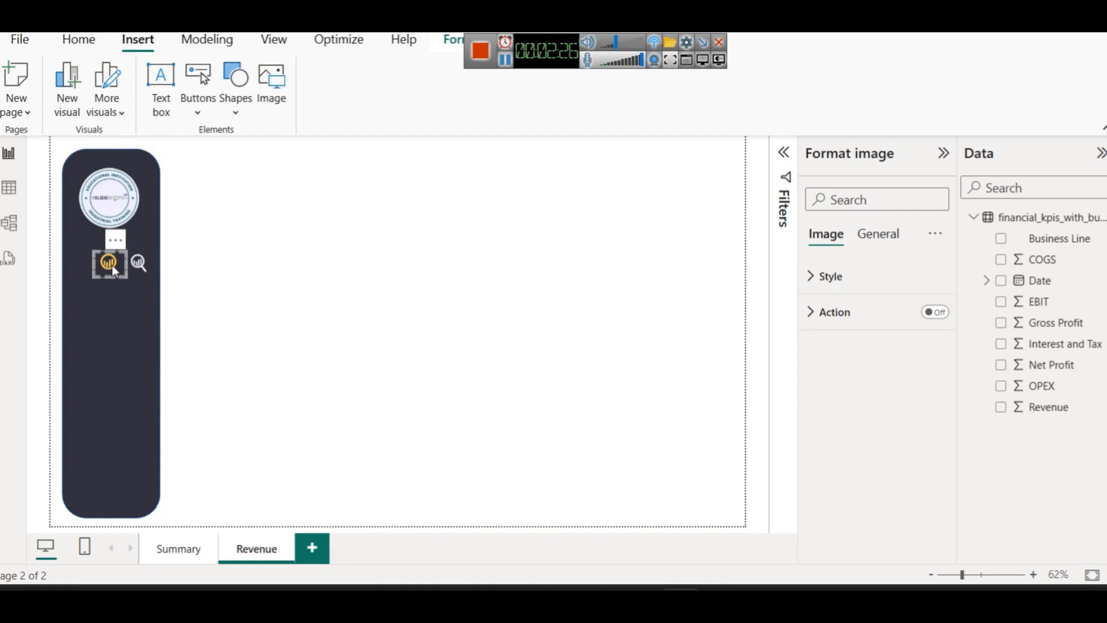
{"action": "key", "text": "Delete"}
{"action": "left_click", "coordinate": [134, 264]}
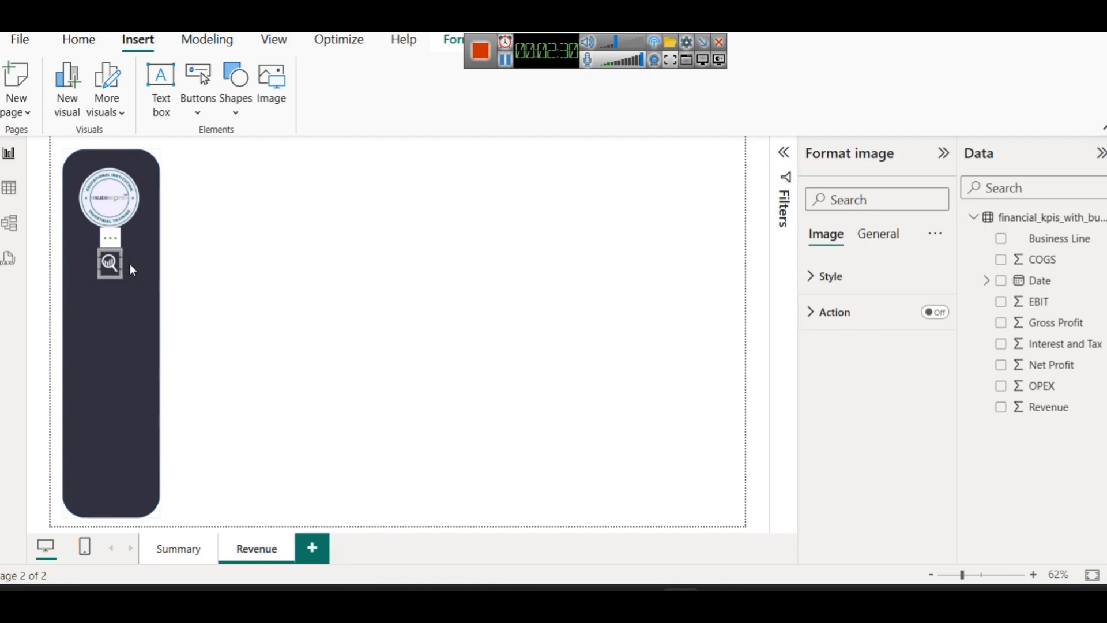
Compare the Summary and Revenue pages' sidebar search icons
{"action": "left_click", "coordinate": [249, 270]}
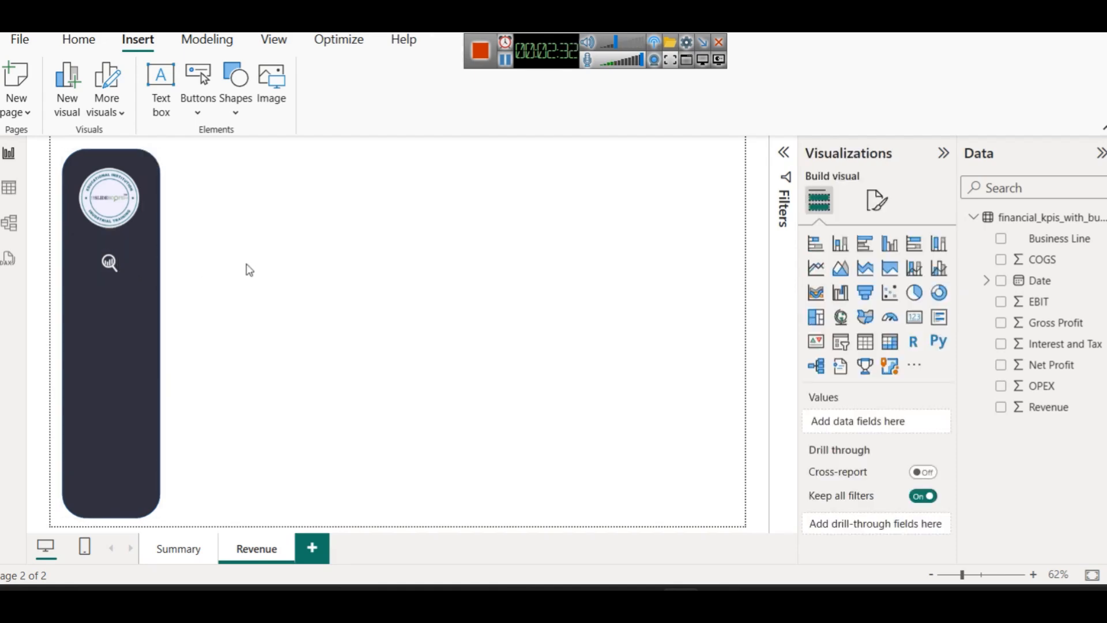
{"action": "left_click", "coordinate": [189, 555]}
{"action": "left_click", "coordinate": [262, 549]}
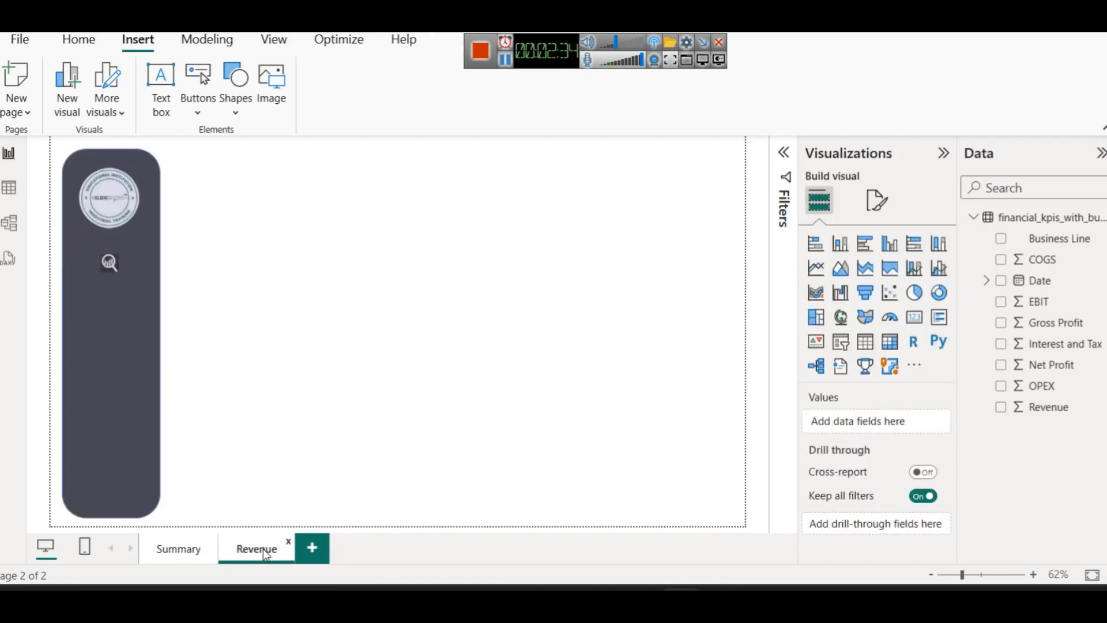
{"action": "left_click", "coordinate": [215, 555]}
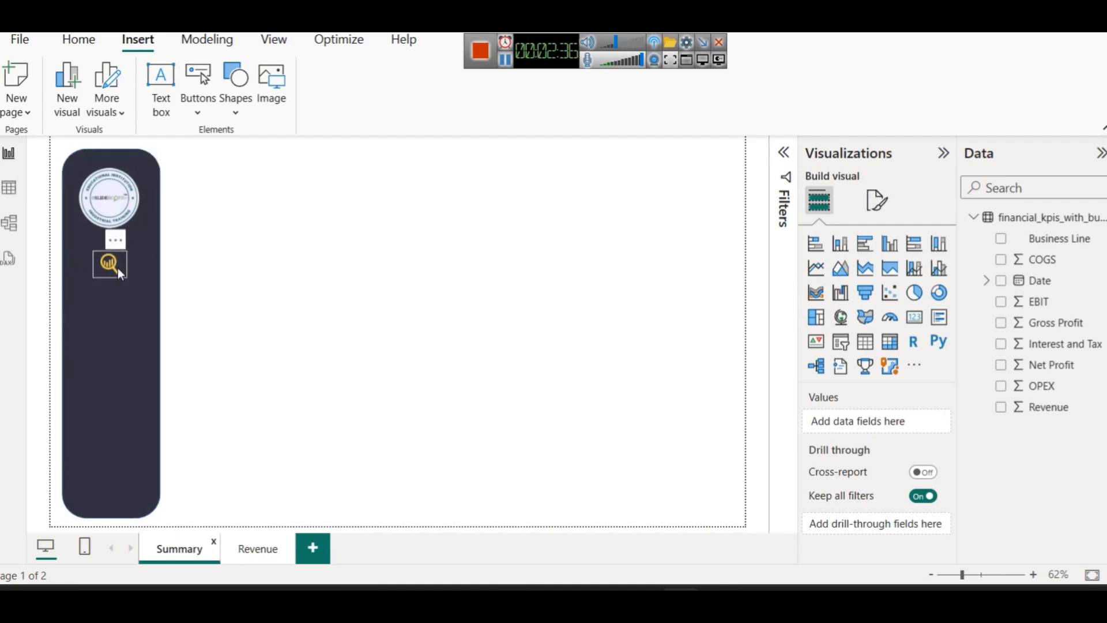
{"action": "left_click", "coordinate": [256, 551]}
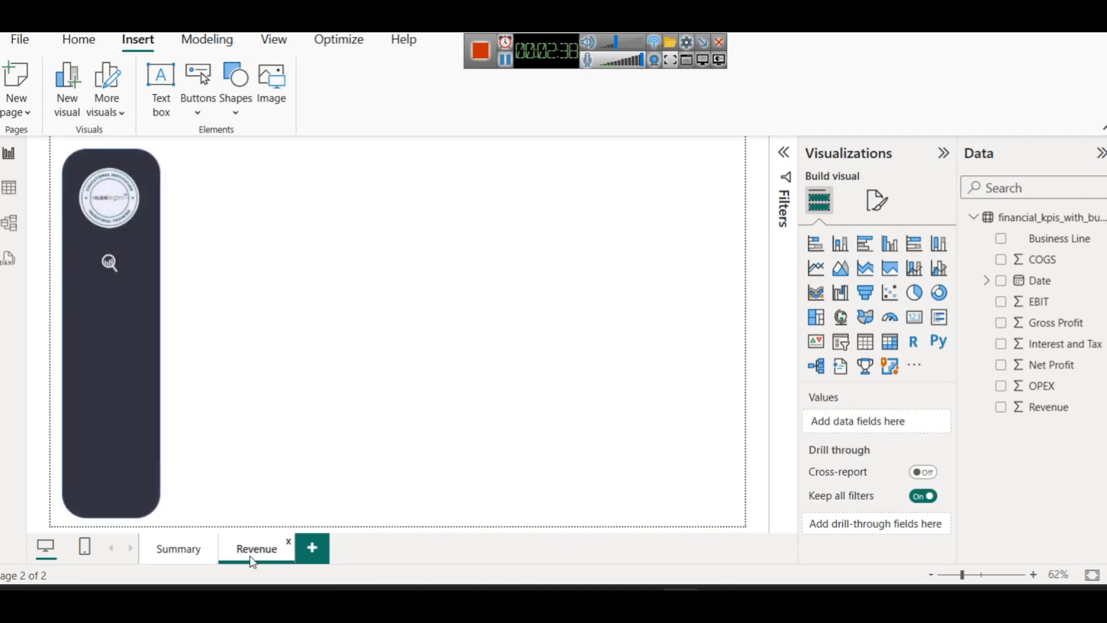
Widen the Revenue page's white search icon frame leftward to match the Summary icon
{"action": "left_click", "coordinate": [103, 259]}
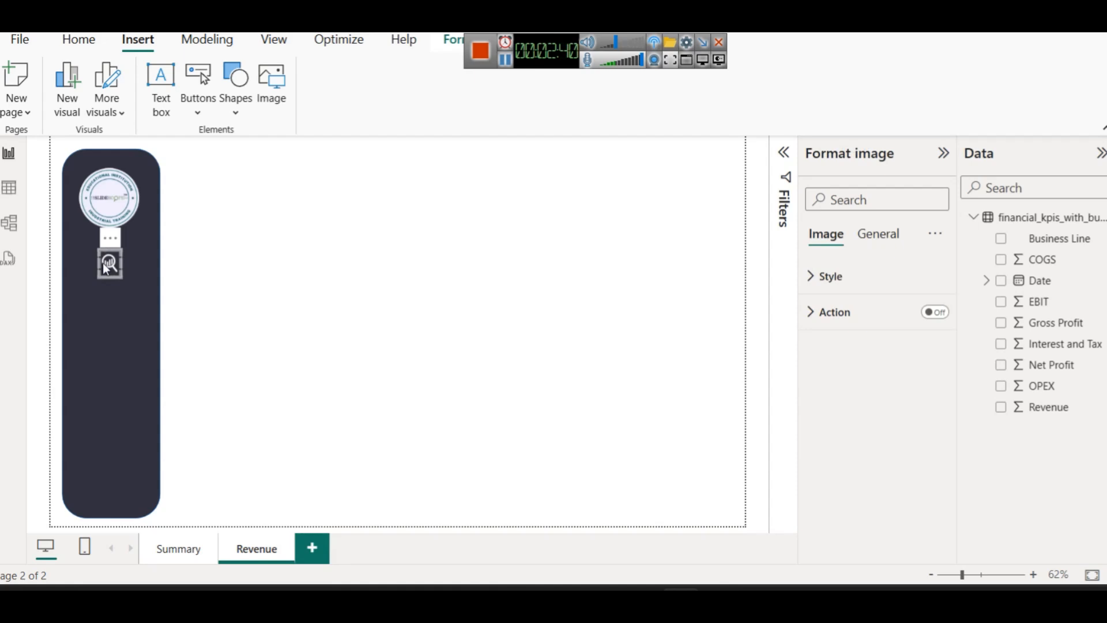
{"action": "left_click_drag", "start_coordinate": [94, 263], "coordinate": [92, 262]}
{"action": "left_click", "coordinate": [327, 309]}
{"action": "left_click", "coordinate": [179, 548]}
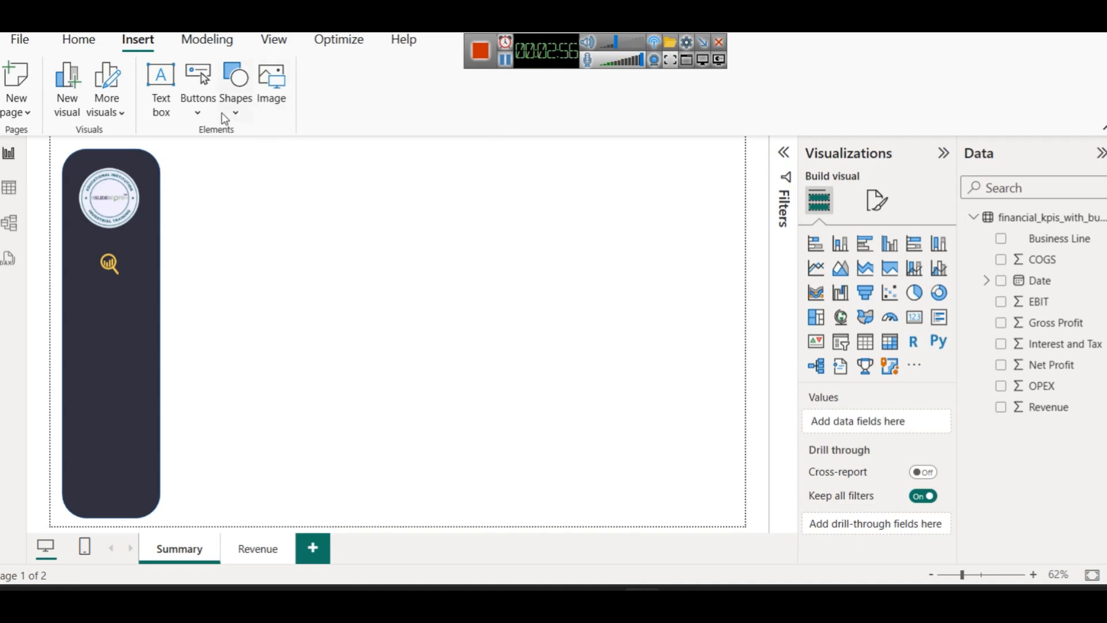
Insert the white hands-and-coin icon 2.png beneath the Summary sidebar's search icon
{"action": "left_click", "coordinate": [272, 95]}
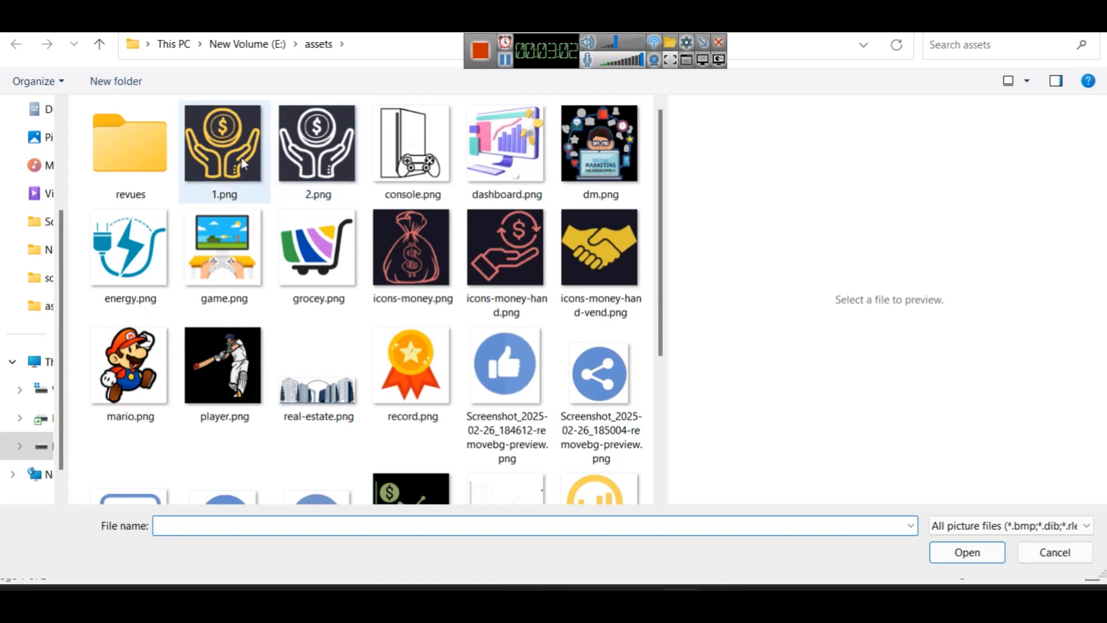
{"action": "left_click", "coordinate": [232, 155]}
{"action": "double_click", "coordinate": [334, 157]}
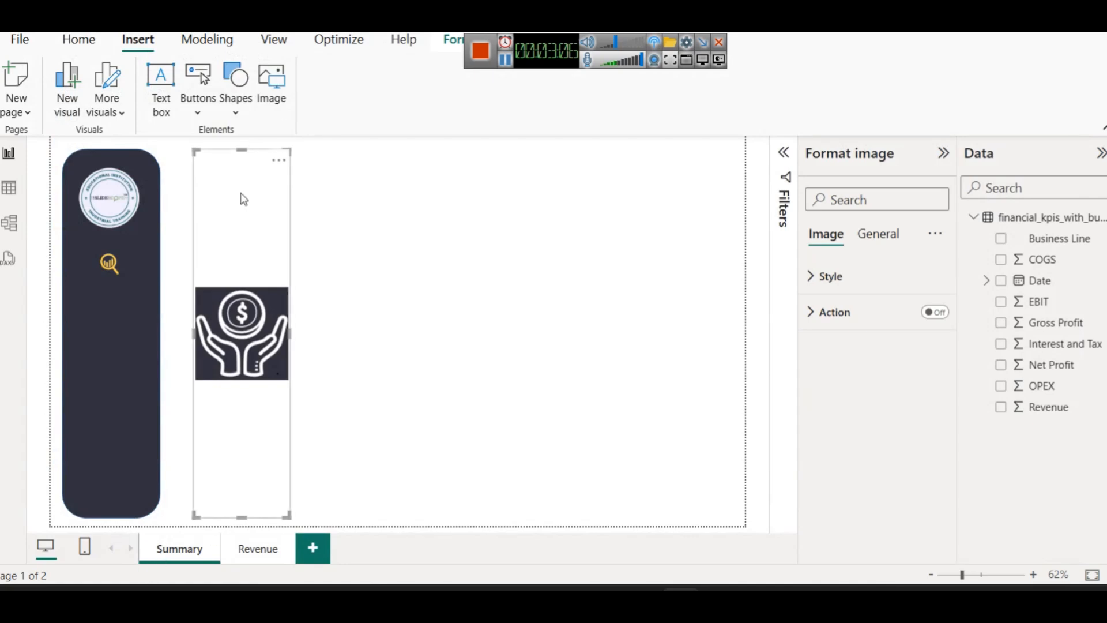
{"action": "left_click_drag", "start_coordinate": [242, 151], "coordinate": [113, 299]}
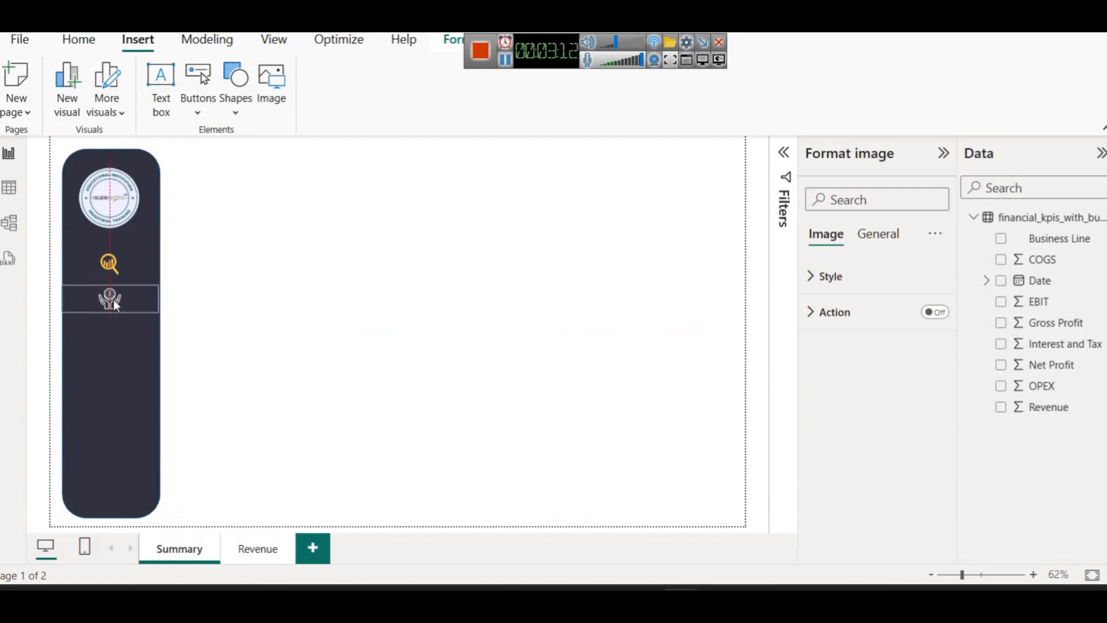
{"action": "left_click", "coordinate": [249, 299]}
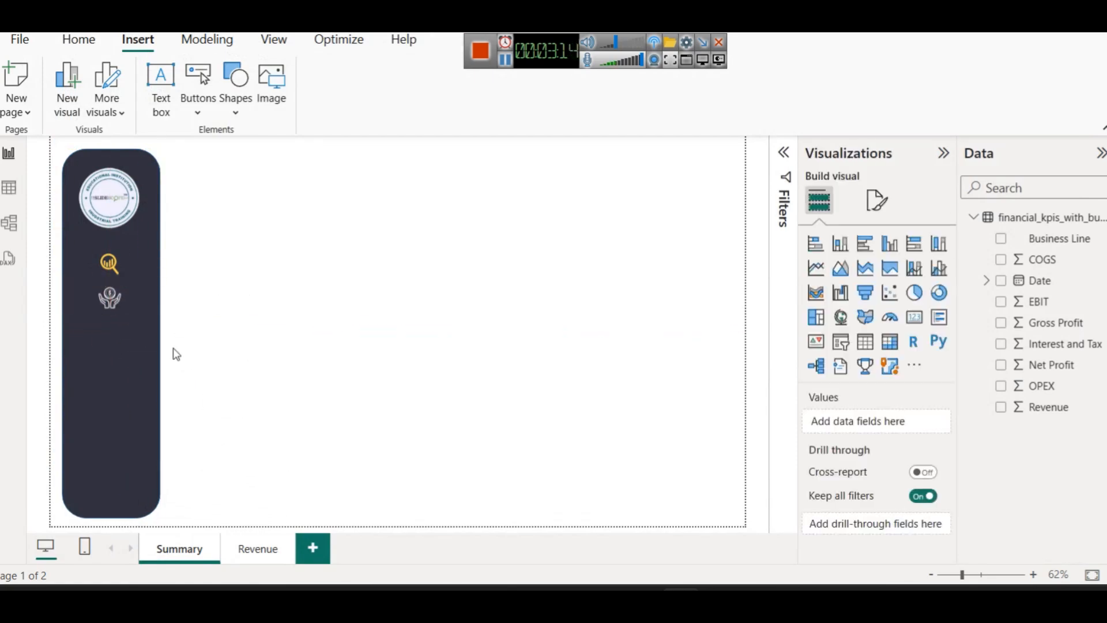
{"action": "left_click", "coordinate": [262, 547]}
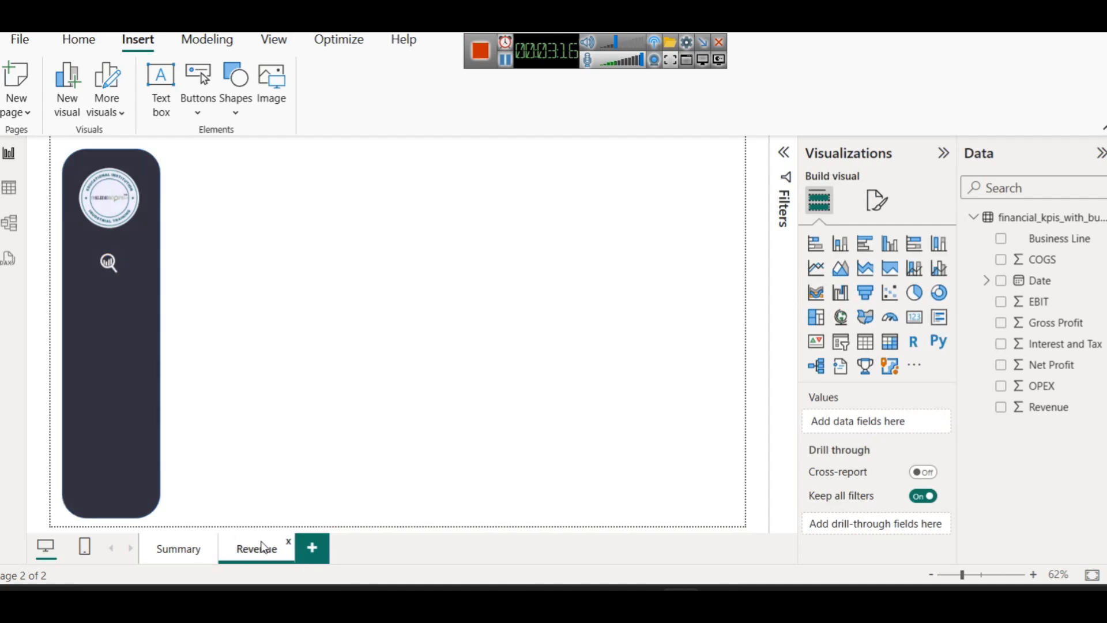
Insert yellow hands-and-coin icon 1.png under the Revenue sidebar's white magnifier, then compare both pages
{"action": "left_click", "coordinate": [270, 99]}
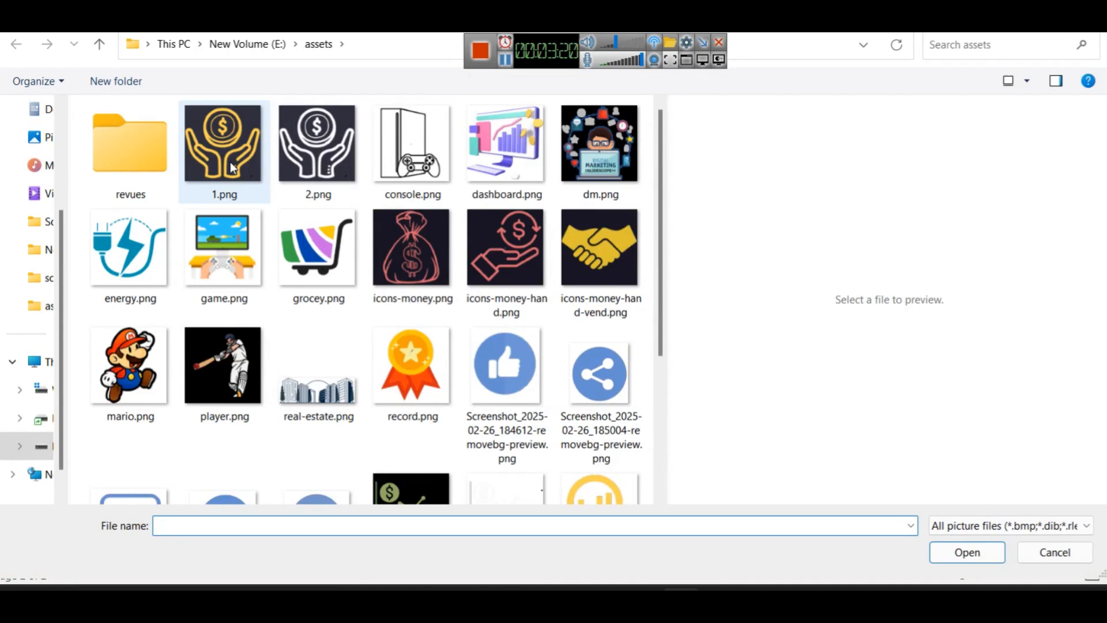
{"action": "double_click", "coordinate": [232, 168]}
{"action": "left_click_drag", "start_coordinate": [240, 148], "coordinate": [110, 300]}
{"action": "left_click", "coordinate": [188, 306]}
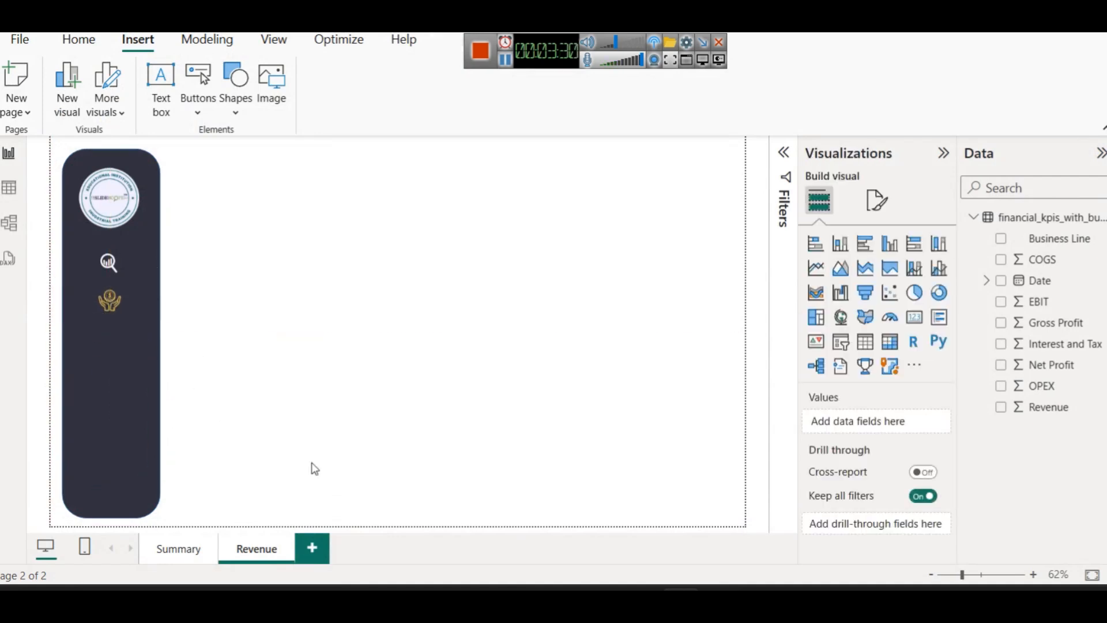
{"action": "left_click", "coordinate": [201, 557]}
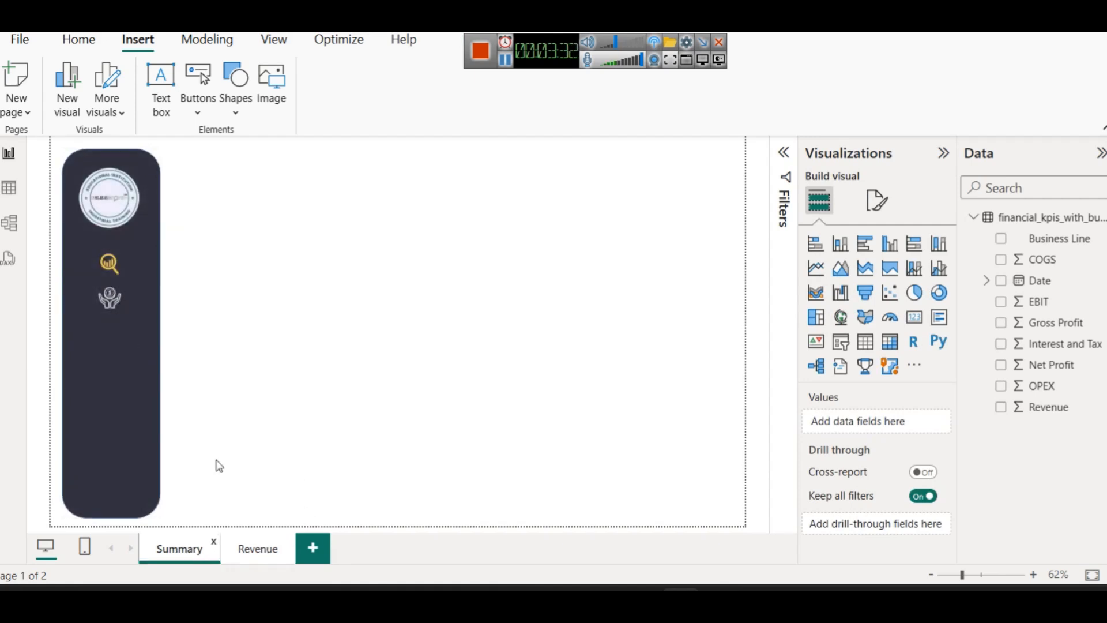
{"action": "left_click", "coordinate": [262, 552]}
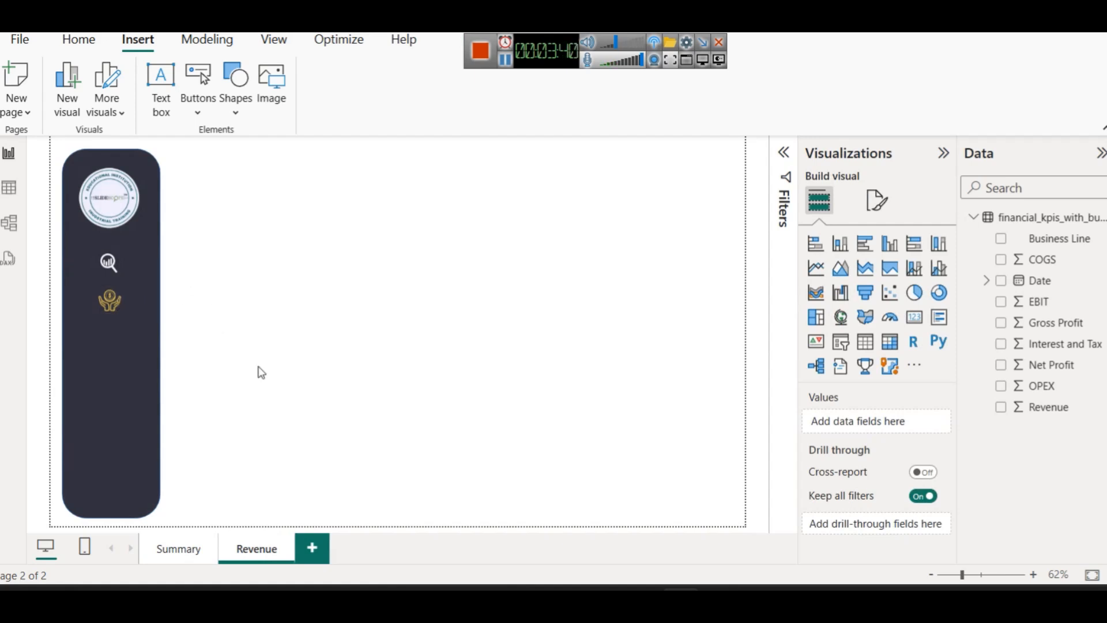
Add a Summary page text box titled 'Financial Analysis - Summary Page', sized as a title strip
{"action": "left_click", "coordinate": [173, 557]}
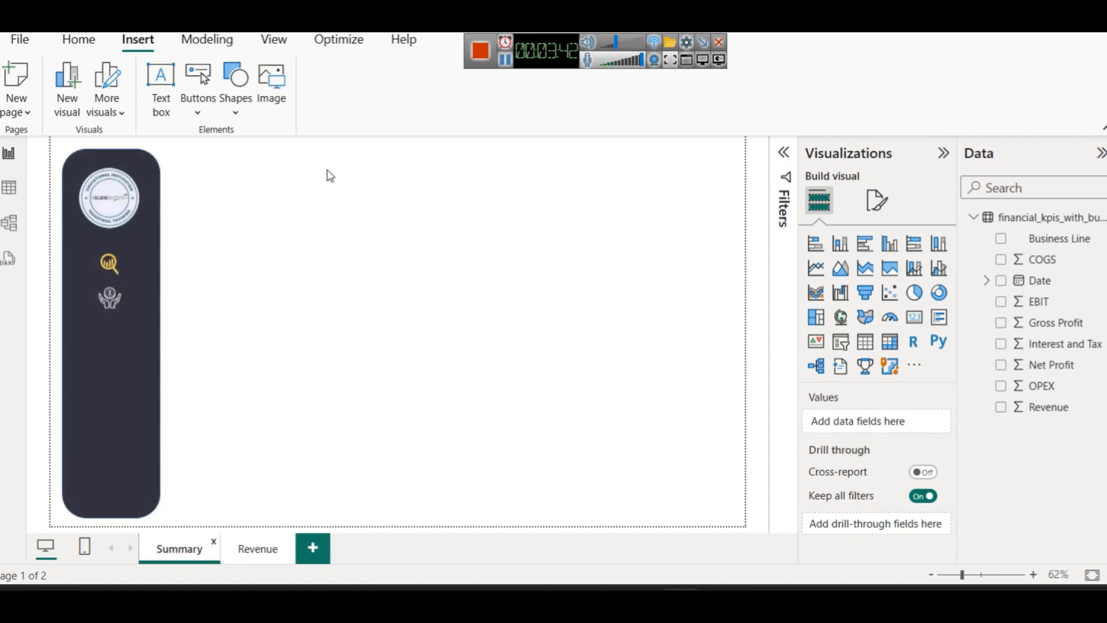
{"action": "left_click", "coordinate": [161, 86]}
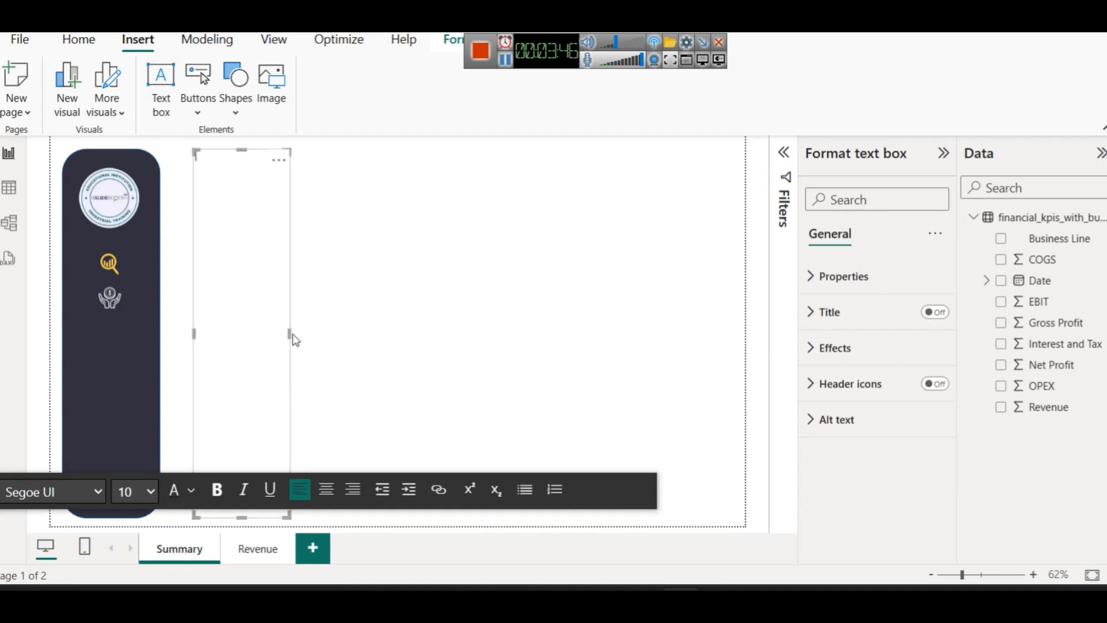
{"action": "left_click_drag", "start_coordinate": [290, 333], "coordinate": [431, 323]}
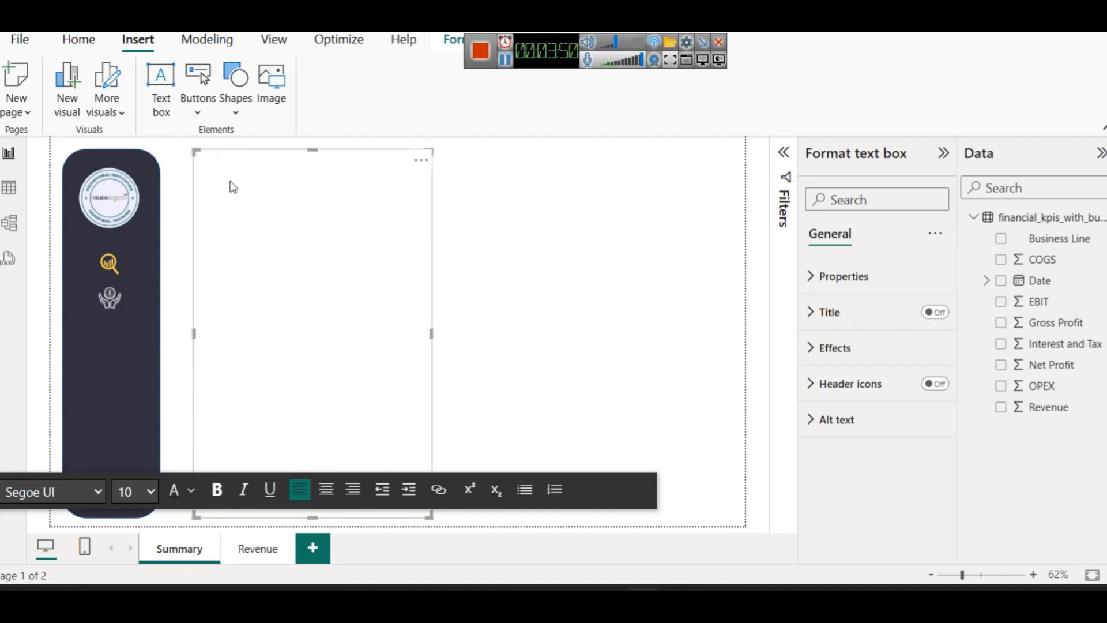
{"action": "type", "text": "Financial Anal"}
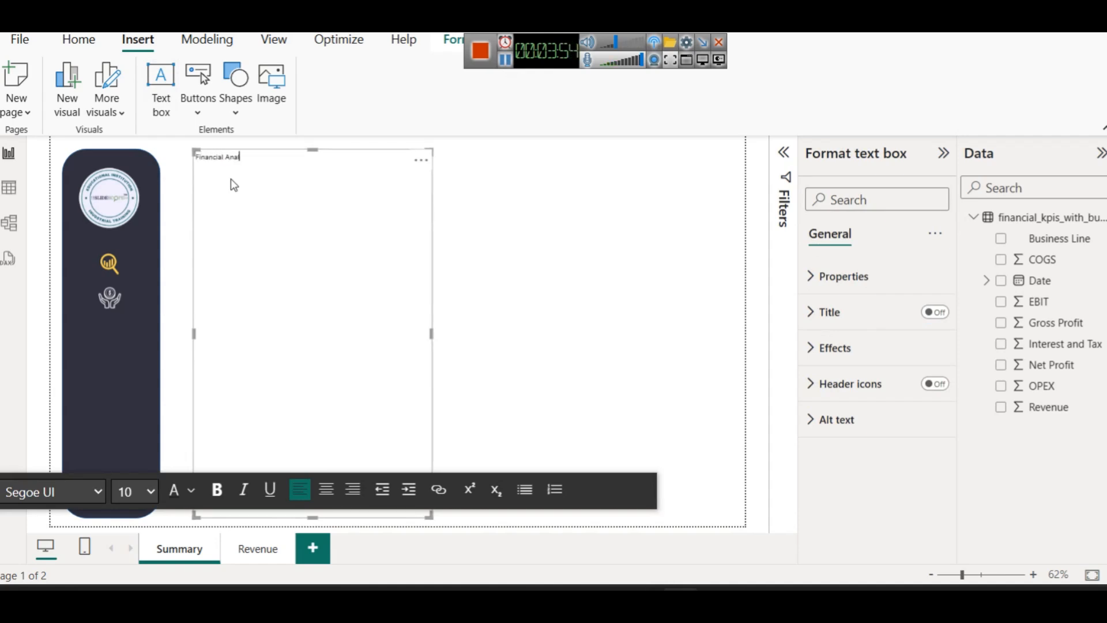
{"action": "type", "text": "ysis - Summary Page"}
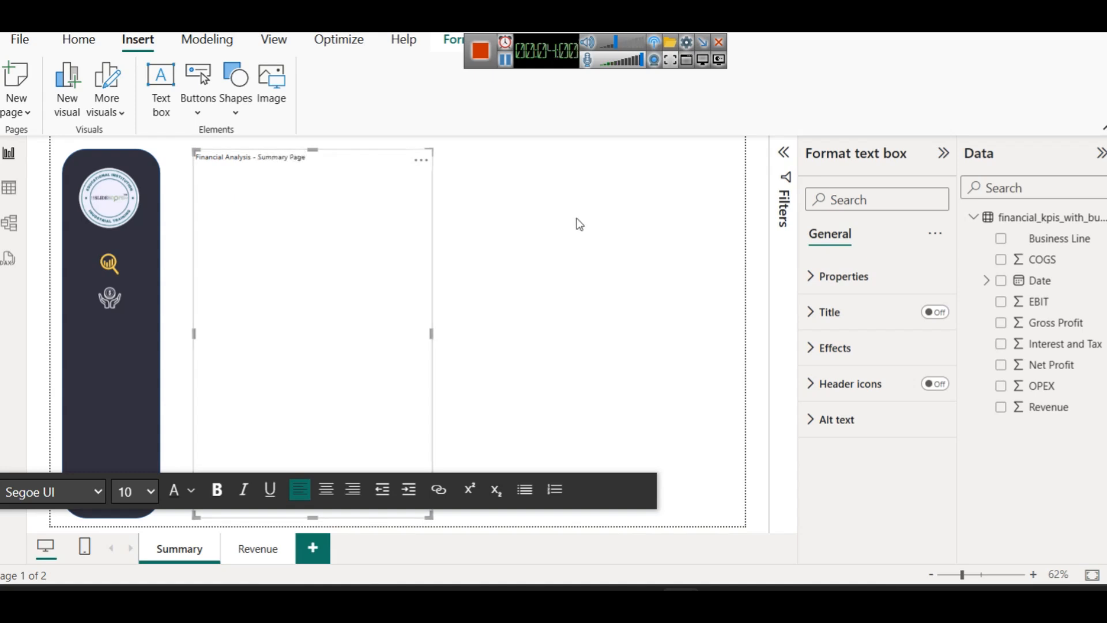
{"action": "left_click", "coordinate": [519, 221]}
{"action": "left_click", "coordinate": [282, 323]}
{"action": "left_click_drag", "start_coordinate": [312, 517], "coordinate": [281, 176]}
Make the title 18-point bold and move it beside the dark sidebar
{"action": "triple_click", "coordinate": [279, 160]}
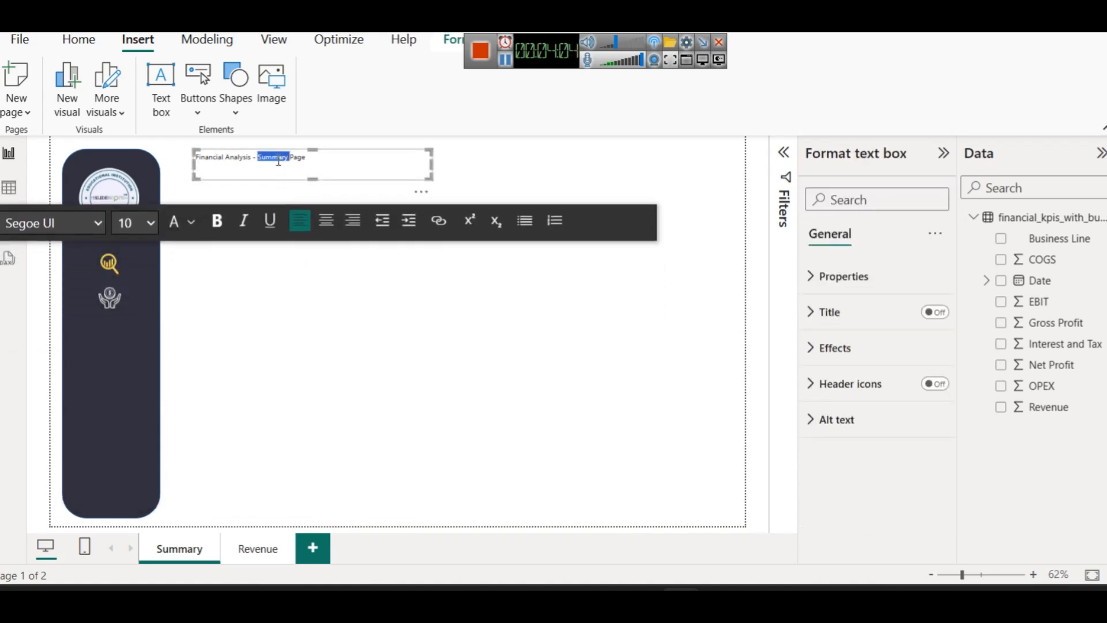
{"action": "left_click", "coordinate": [151, 223]}
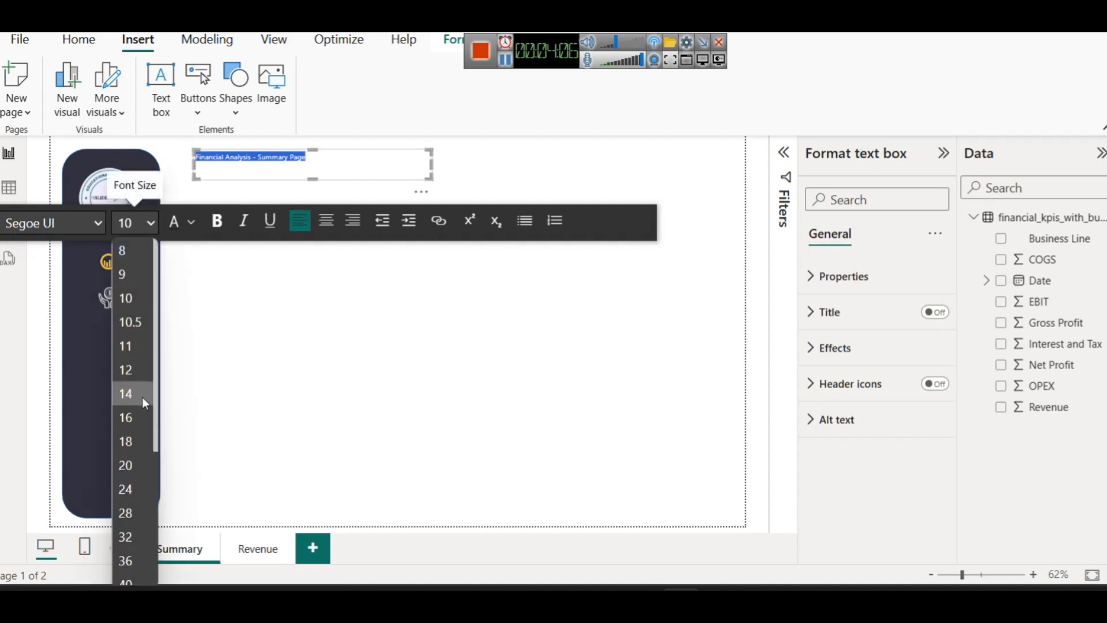
{"action": "left_click", "coordinate": [134, 414]}
{"action": "left_click", "coordinate": [151, 223]}
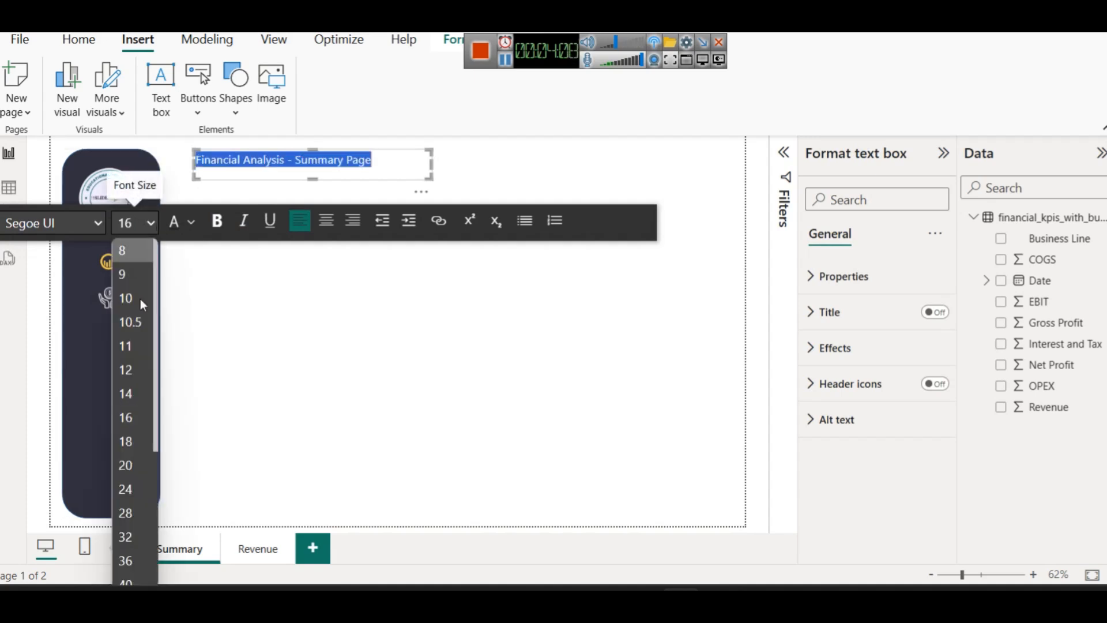
{"action": "left_click", "coordinate": [119, 450]}
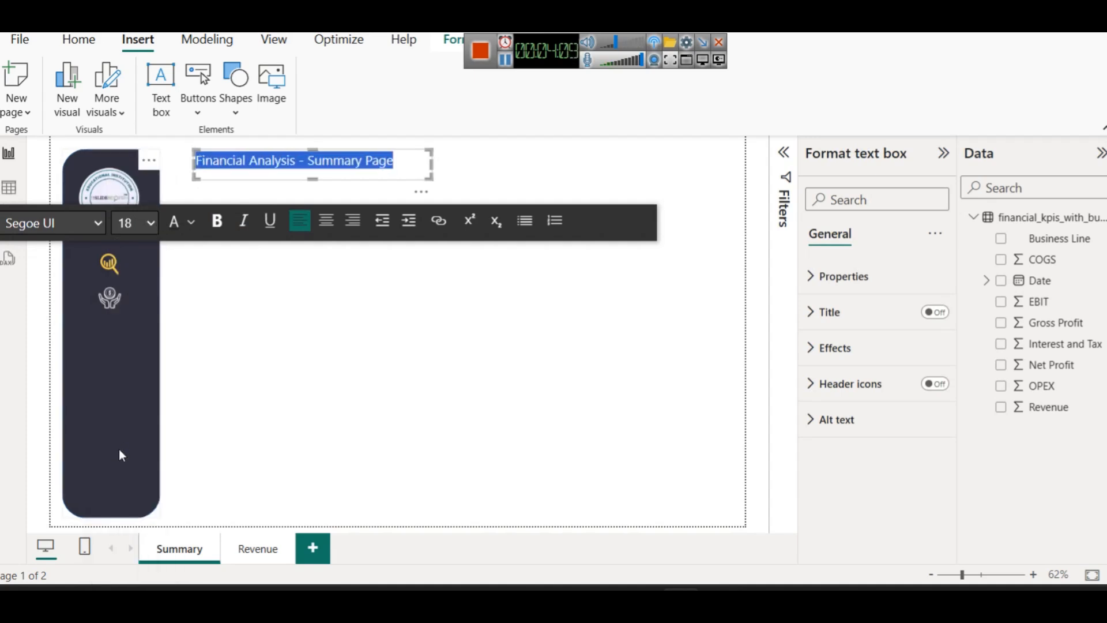
{"action": "left_click", "coordinate": [217, 220]}
{"action": "left_click", "coordinate": [340, 181]}
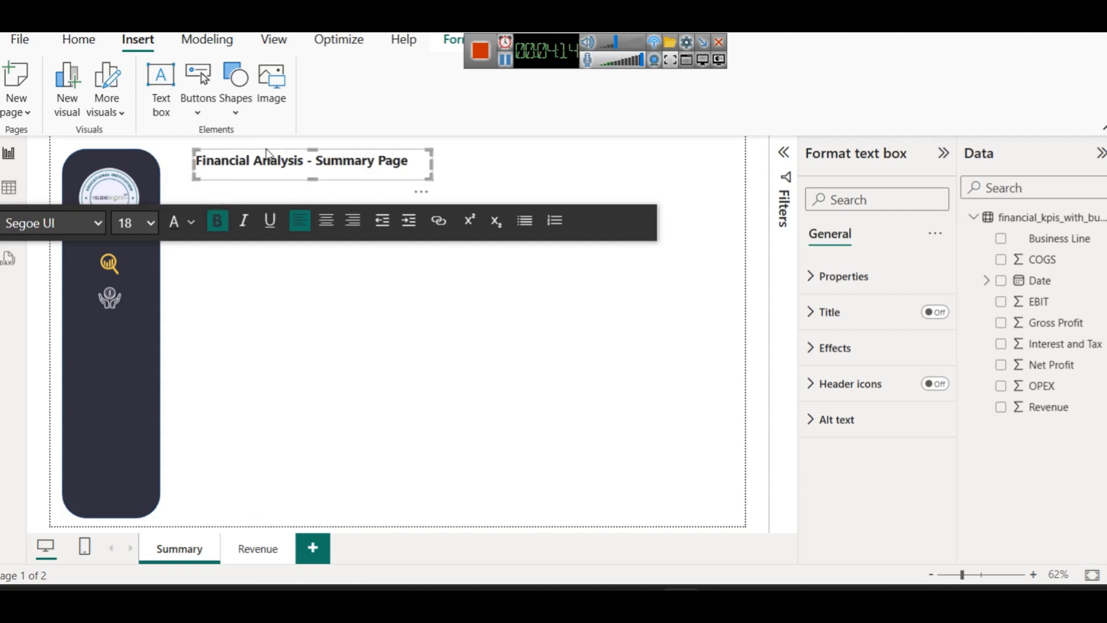
{"action": "left_click_drag", "start_coordinate": [261, 154], "coordinate": [242, 162]}
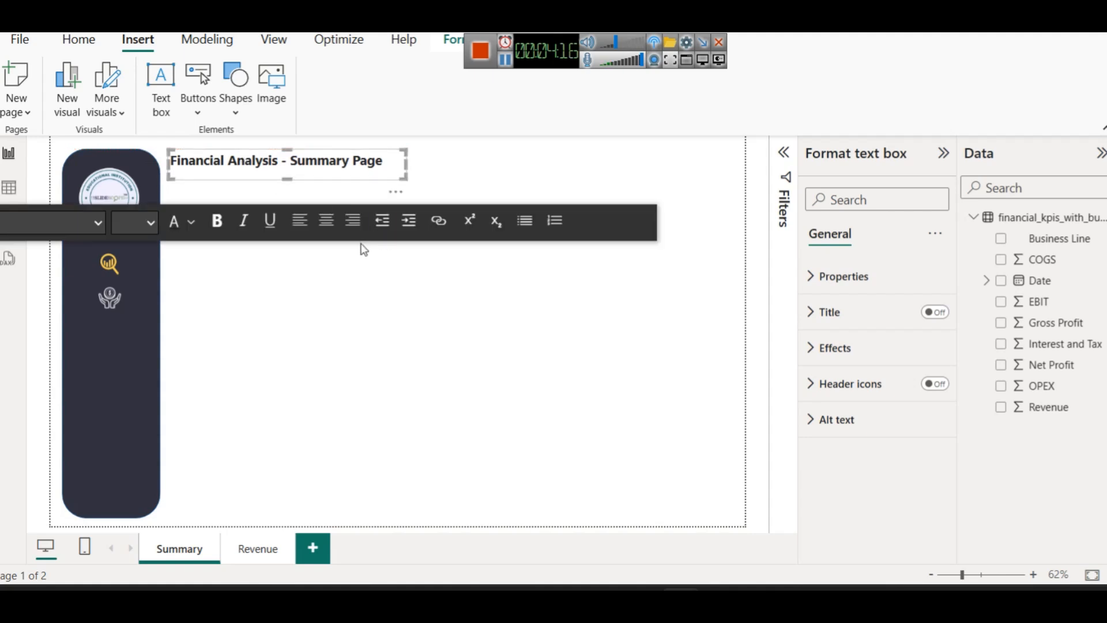
{"action": "left_click", "coordinate": [446, 177]}
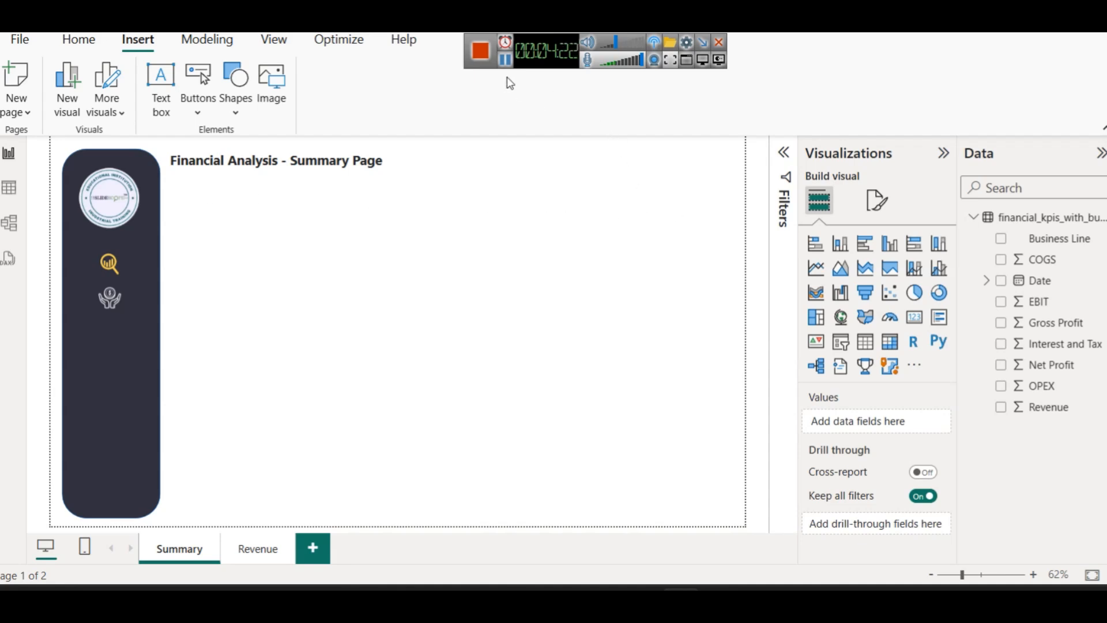
{"action": "left_click", "coordinate": [86, 407]}
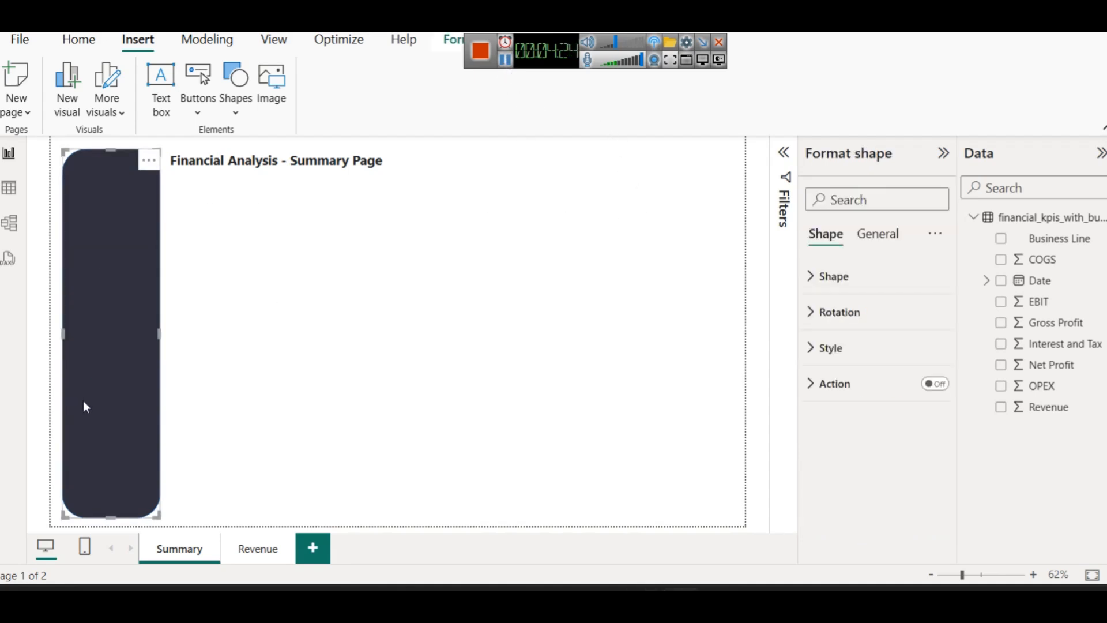
Duplicate the dark sidebar shape and resize it into a small box under the title
{"action": "key", "text": "ctrl+c"}
{"action": "key", "text": "ctrl+v"}
{"action": "left_click_drag", "start_coordinate": [85, 407], "coordinate": [188, 425]}
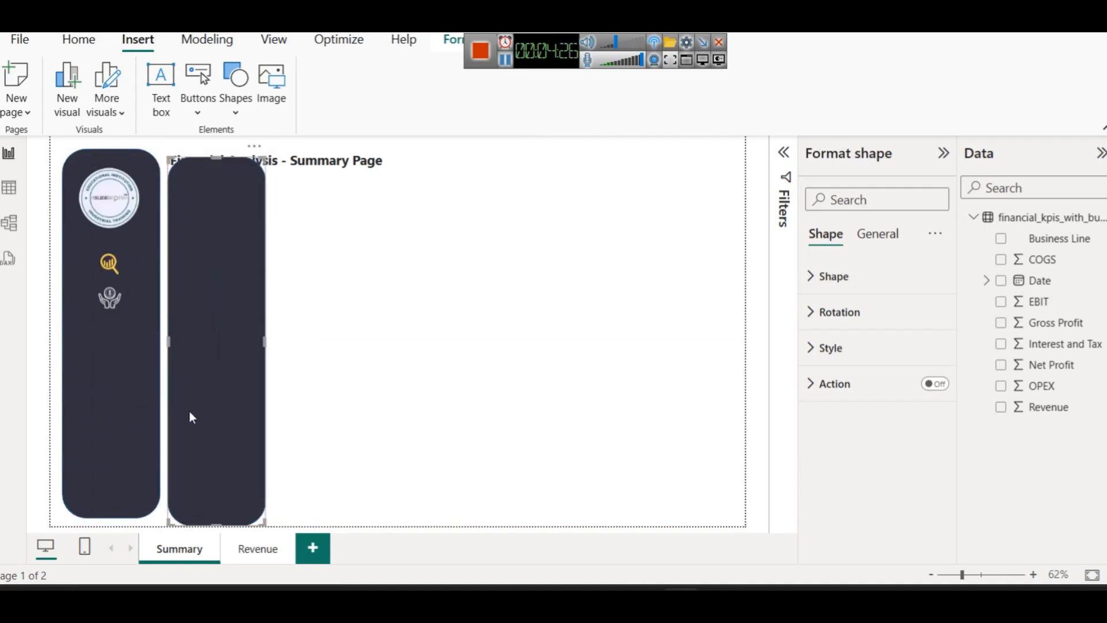
{"action": "left_click_drag", "start_coordinate": [218, 167], "coordinate": [239, 202]}
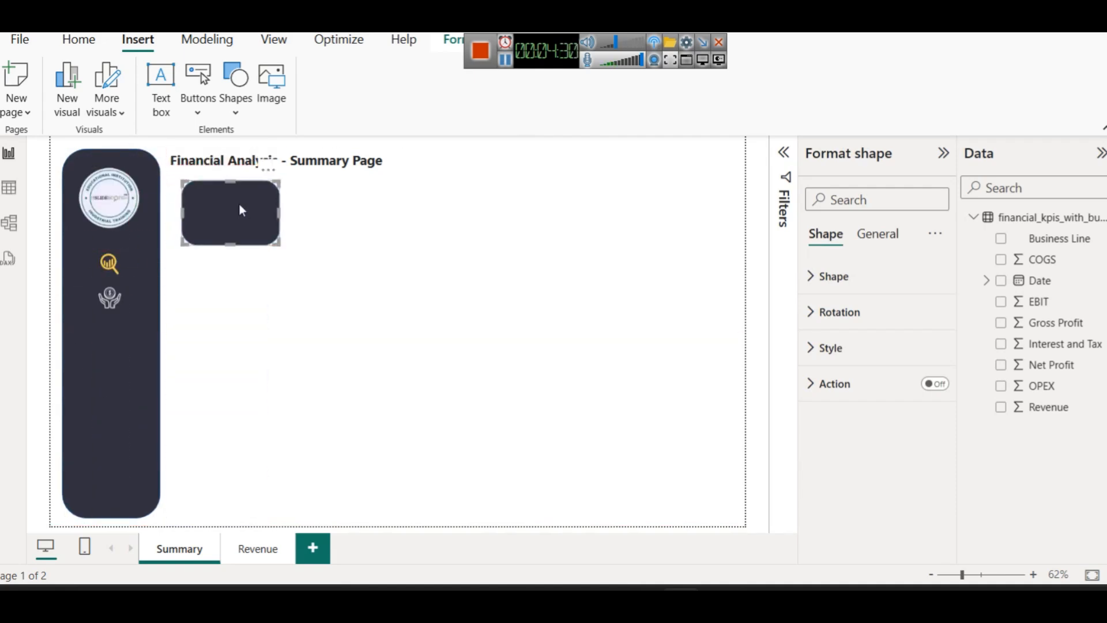
{"action": "left_click", "coordinate": [366, 231]}
{"action": "left_click", "coordinate": [240, 207]}
{"action": "left_click_drag", "start_coordinate": [279, 212], "coordinate": [288, 212]}
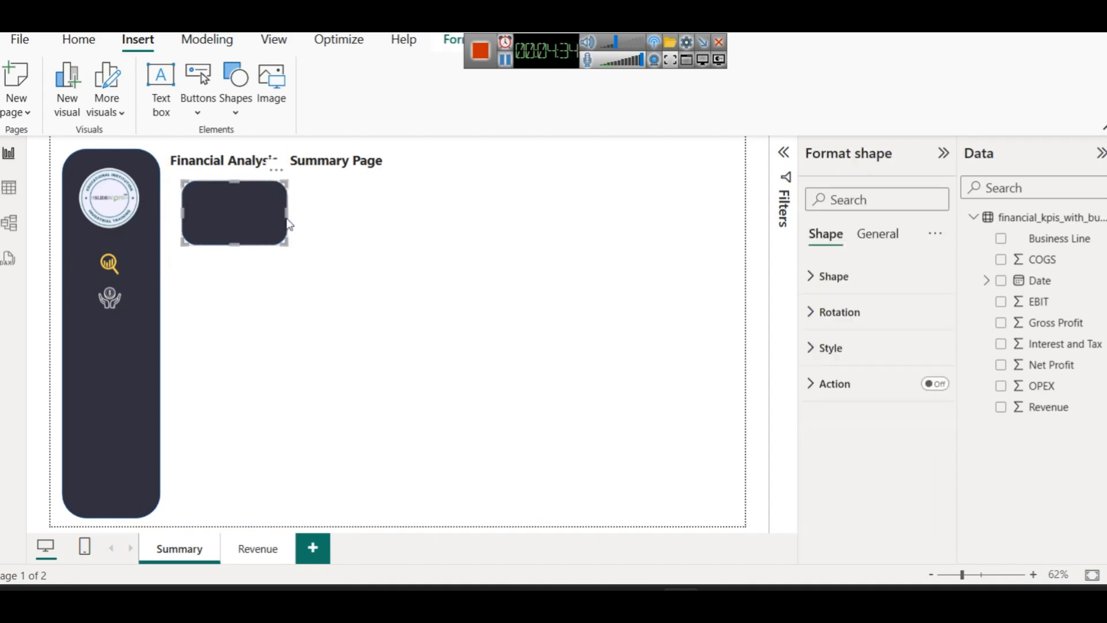
{"action": "left_click", "coordinate": [334, 226]}
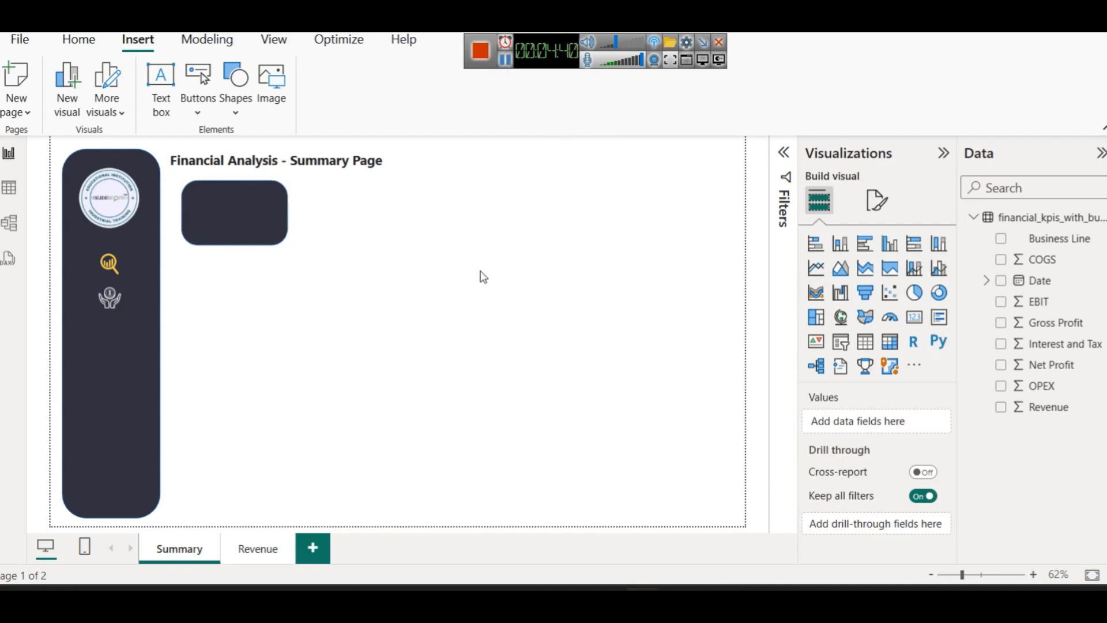
Try moving and editing the page title, undo those changes, and add an empty card visual
{"action": "left_click", "coordinate": [337, 163]}
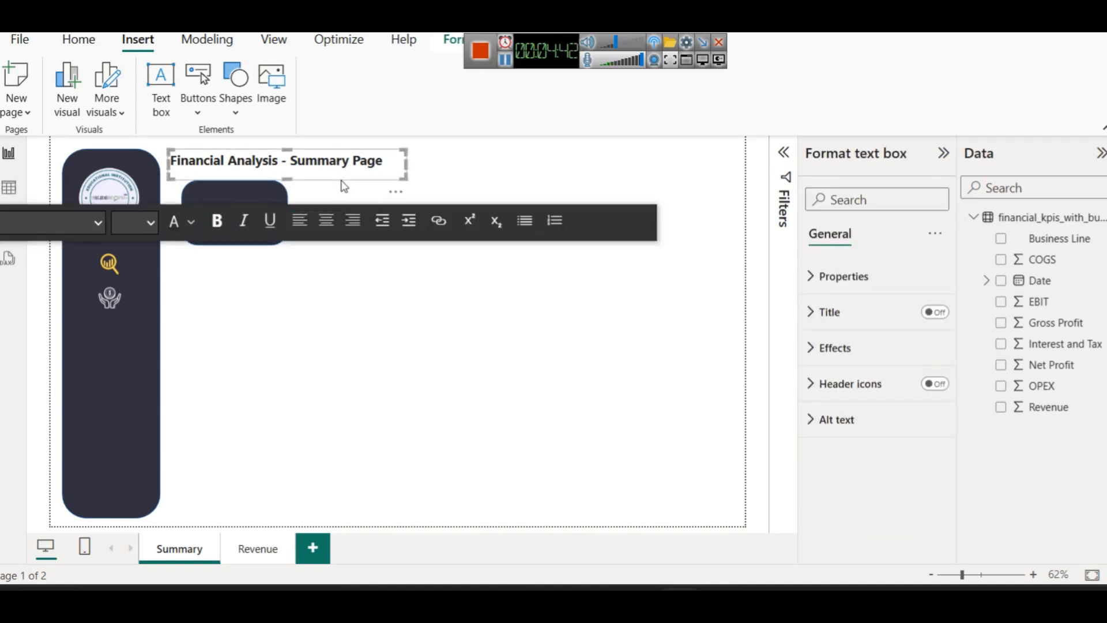
{"action": "left_click_drag", "start_coordinate": [344, 185], "coordinate": [383, 232]}
{"action": "left_click", "coordinate": [360, 259]}
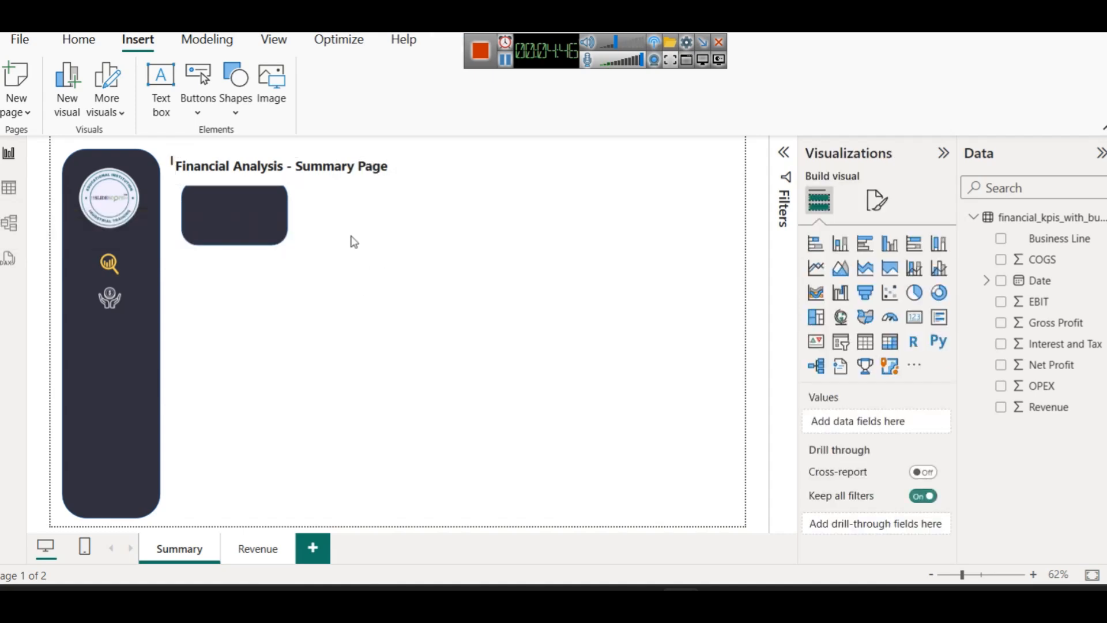
{"action": "left_click", "coordinate": [342, 192]}
{"action": "left_click_drag", "start_coordinate": [341, 191], "coordinate": [368, 235]}
{"action": "double_click", "coordinate": [278, 208]}
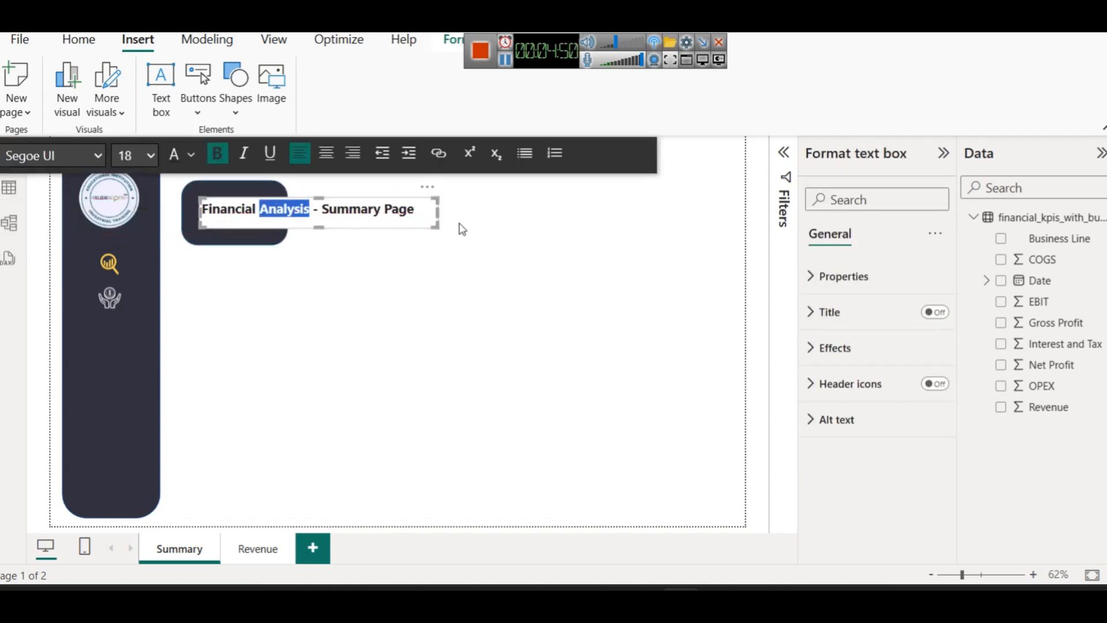
{"action": "left_click", "coordinate": [438, 248]}
{"action": "left_click", "coordinate": [295, 218]}
{"action": "key", "text": "BackSpace"}
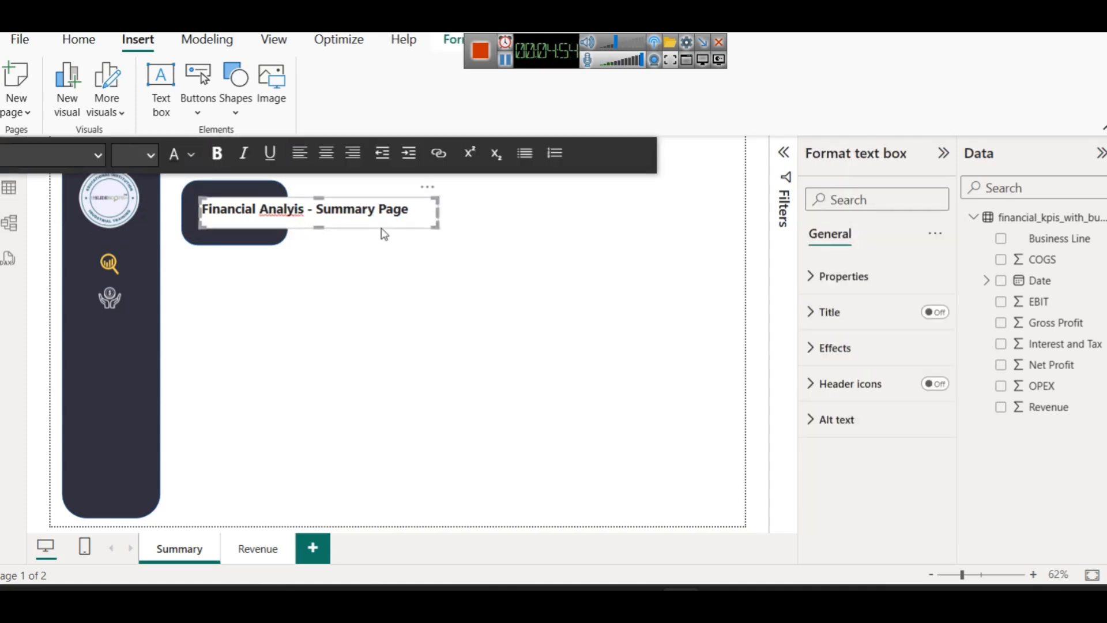
{"action": "key", "text": "ctrl+z"}
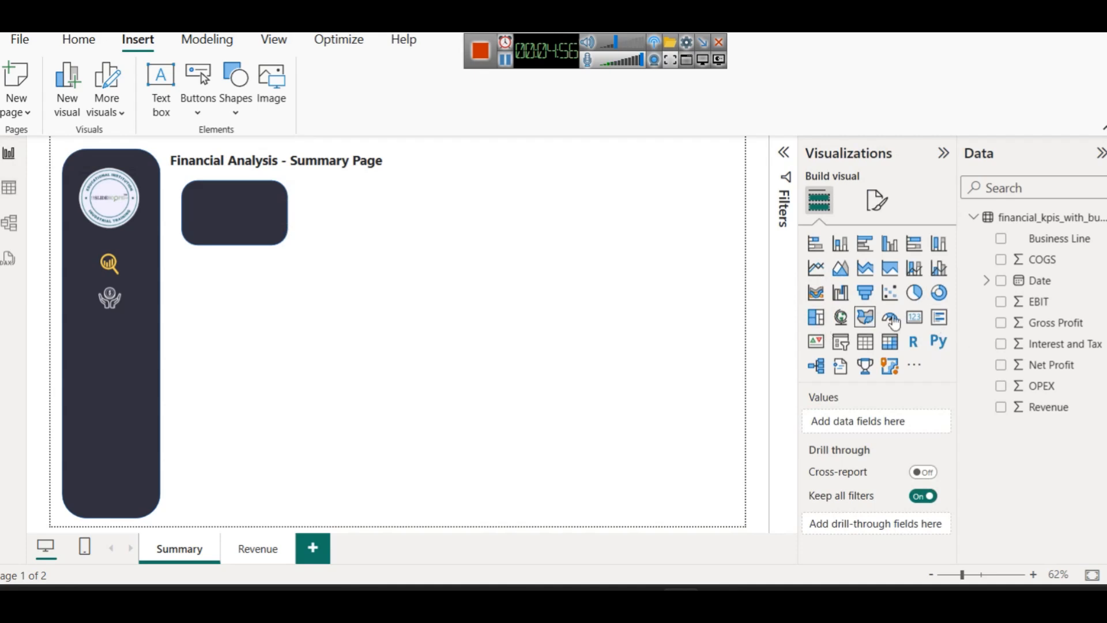
{"action": "left_click", "coordinate": [914, 316]}
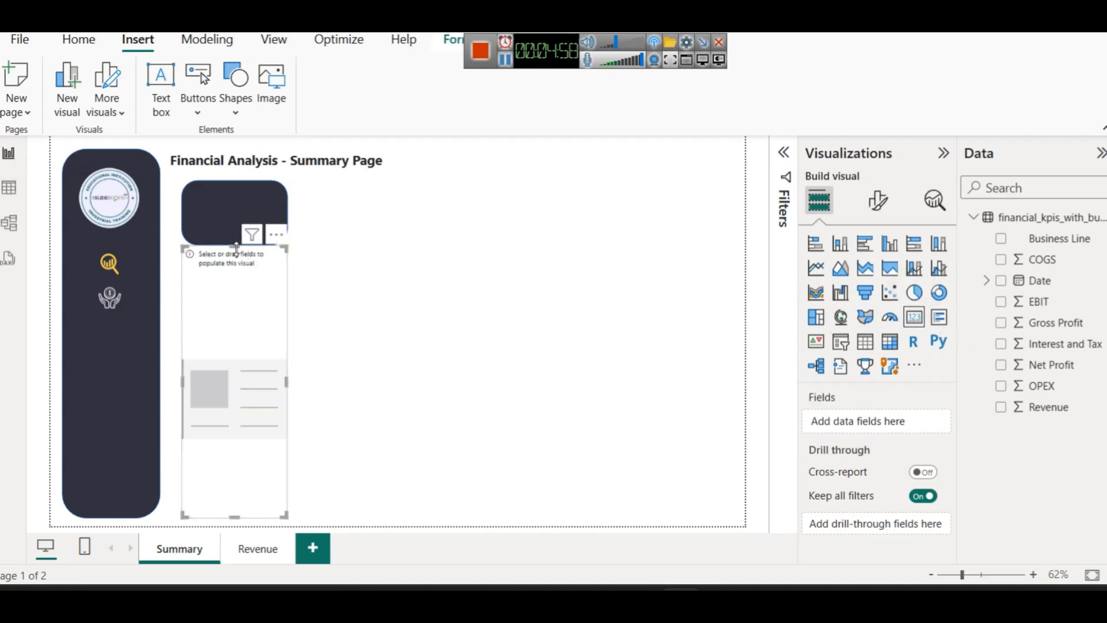
Shrink the card into the dark box, add the Revenue field, and set the callout size to 30
{"action": "left_click_drag", "start_coordinate": [235, 248], "coordinate": [287, 200]}
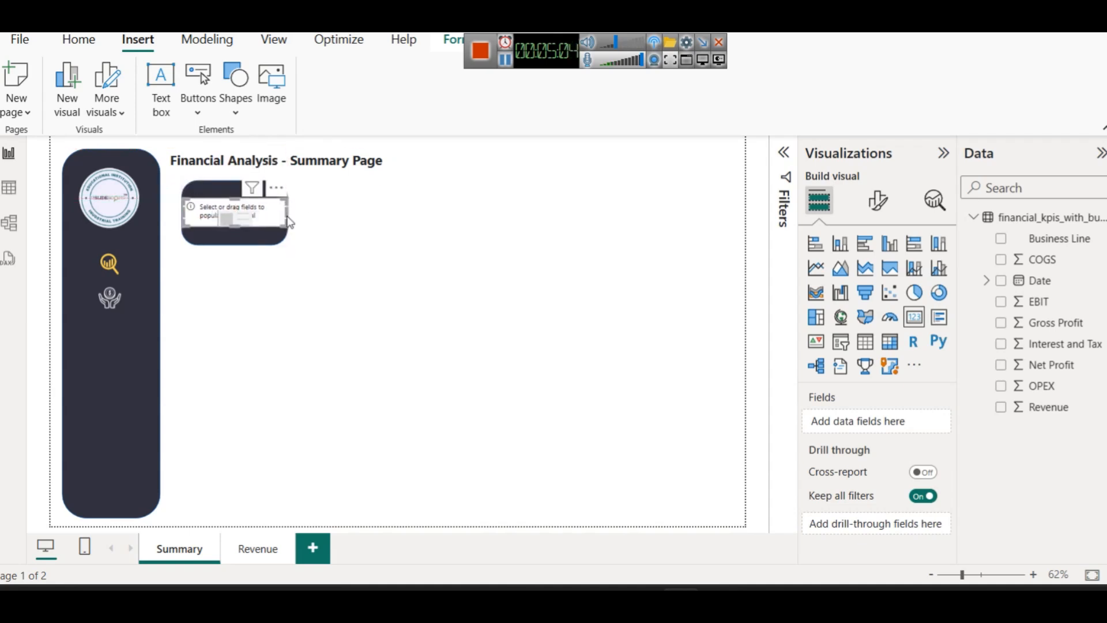
{"action": "left_click", "coordinate": [378, 227]}
{"action": "left_click", "coordinate": [241, 214]}
{"action": "left_click_drag", "start_coordinate": [1061, 409], "coordinate": [842, 430]}
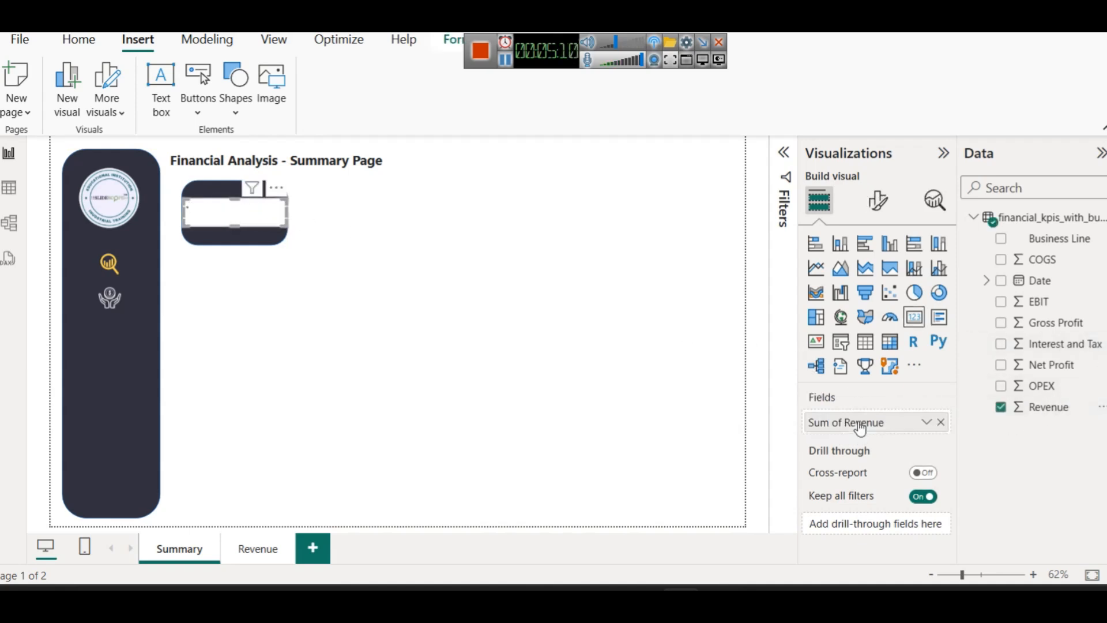
{"action": "left_click", "coordinate": [877, 200]}
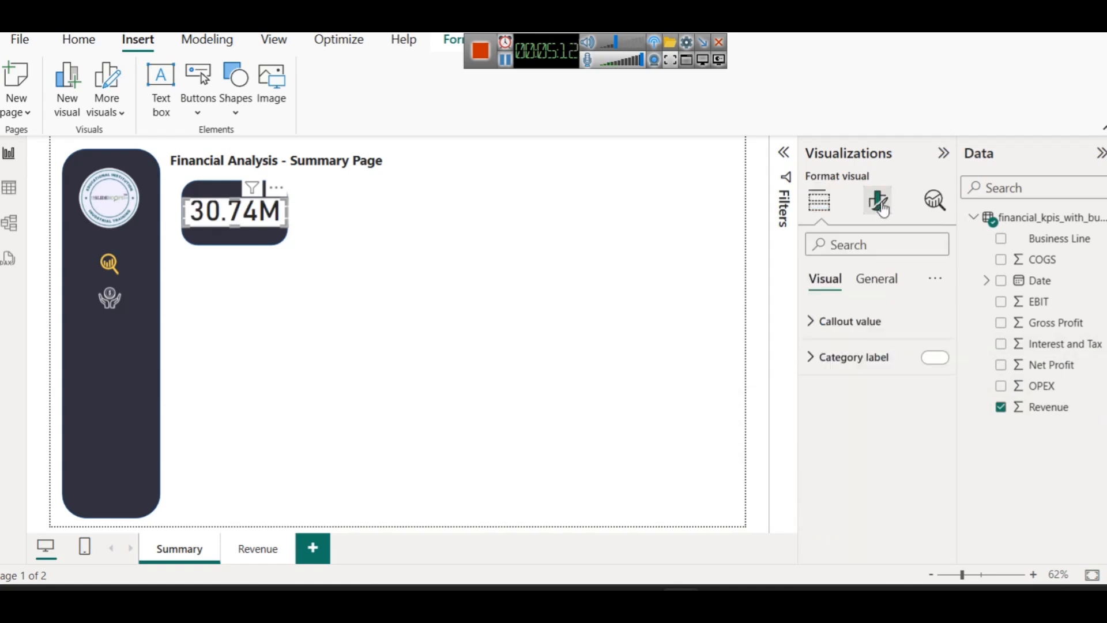
{"action": "left_click", "coordinate": [862, 319]}
{"action": "left_click", "coordinate": [911, 381]}
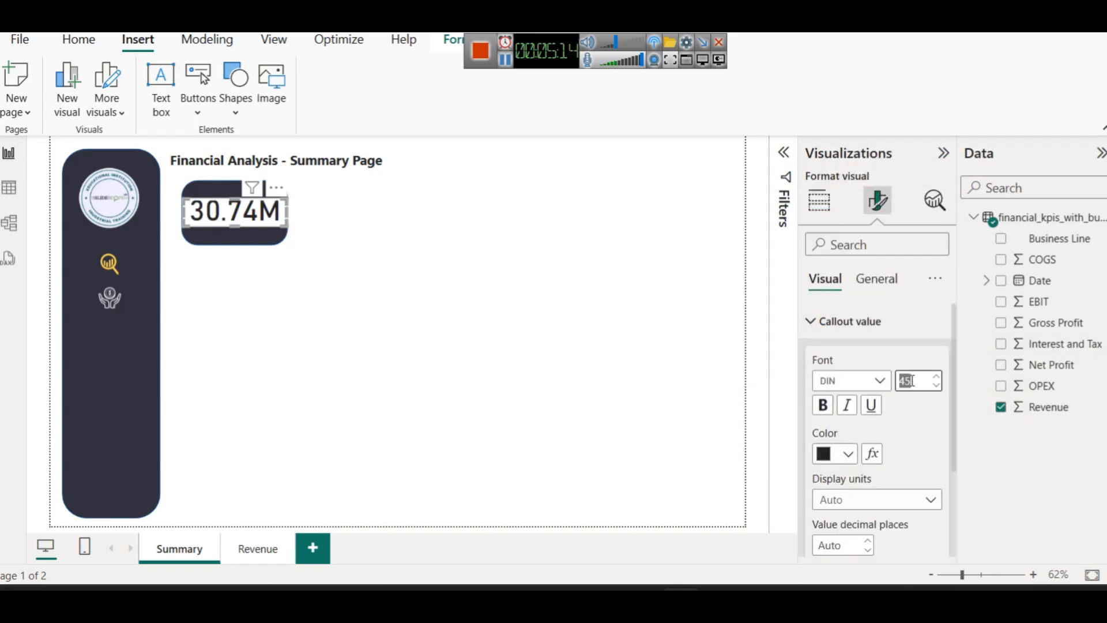
{"action": "type", "text": "30"}
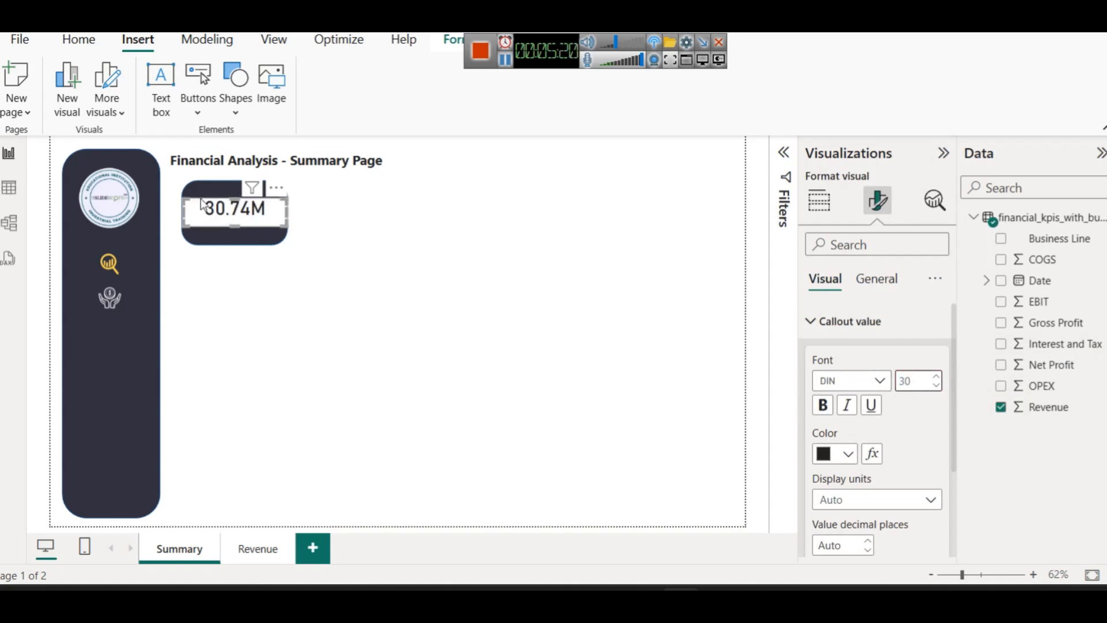
Resize the card to fit the box, and make the callout value size 30 and bold
{"action": "left_click_drag", "start_coordinate": [235, 226], "coordinate": [233, 196]}
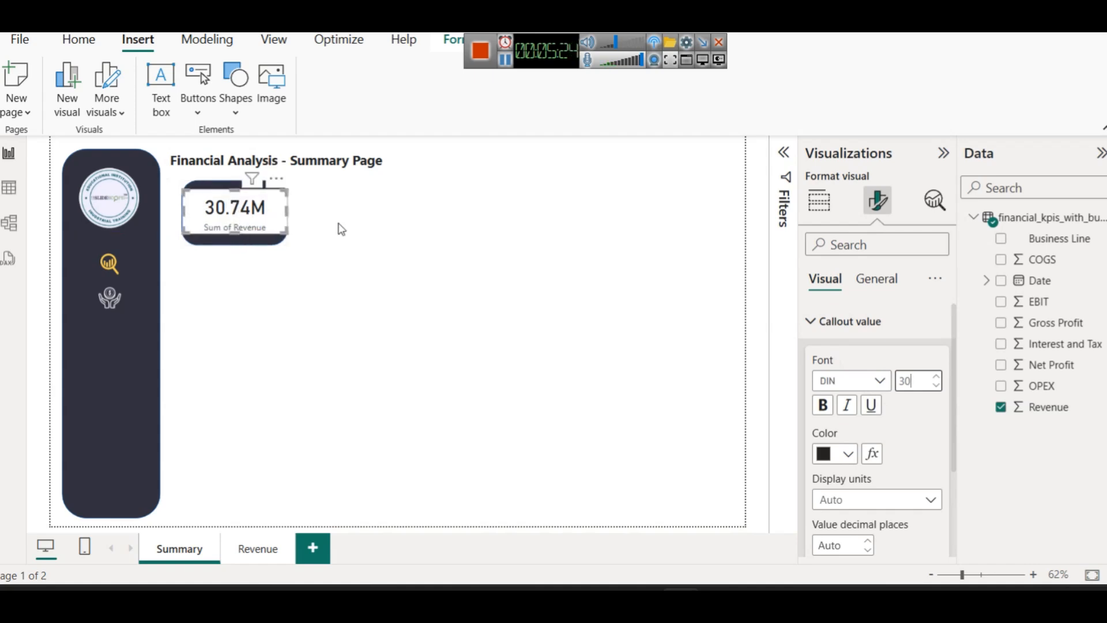
{"action": "left_click", "coordinate": [362, 227]}
{"action": "left_click", "coordinate": [272, 211]}
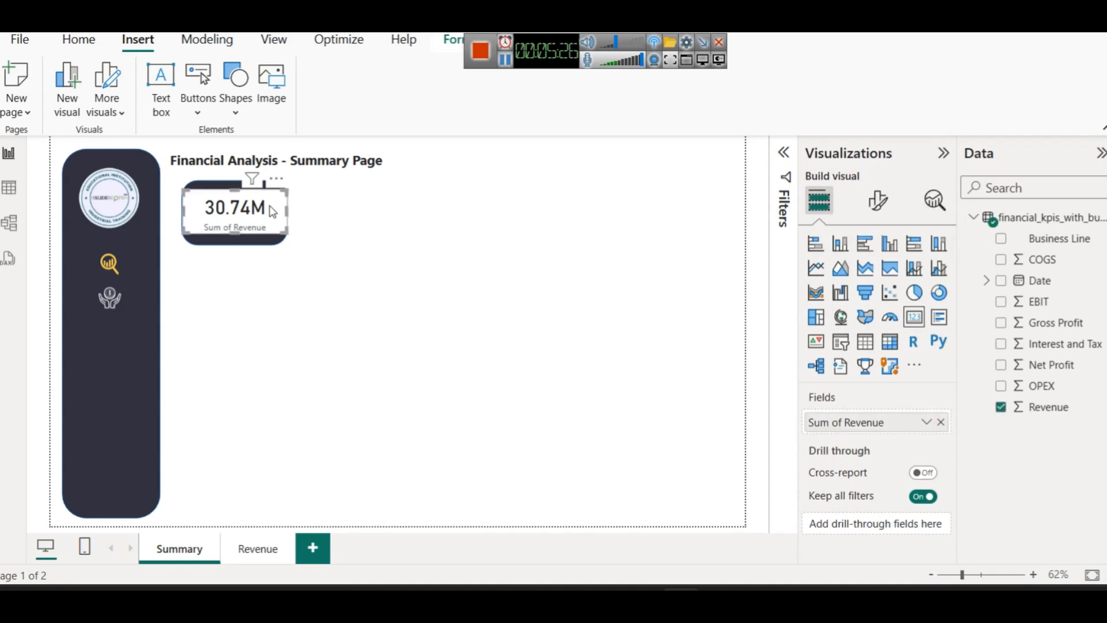
{"action": "left_click", "coordinate": [875, 213]}
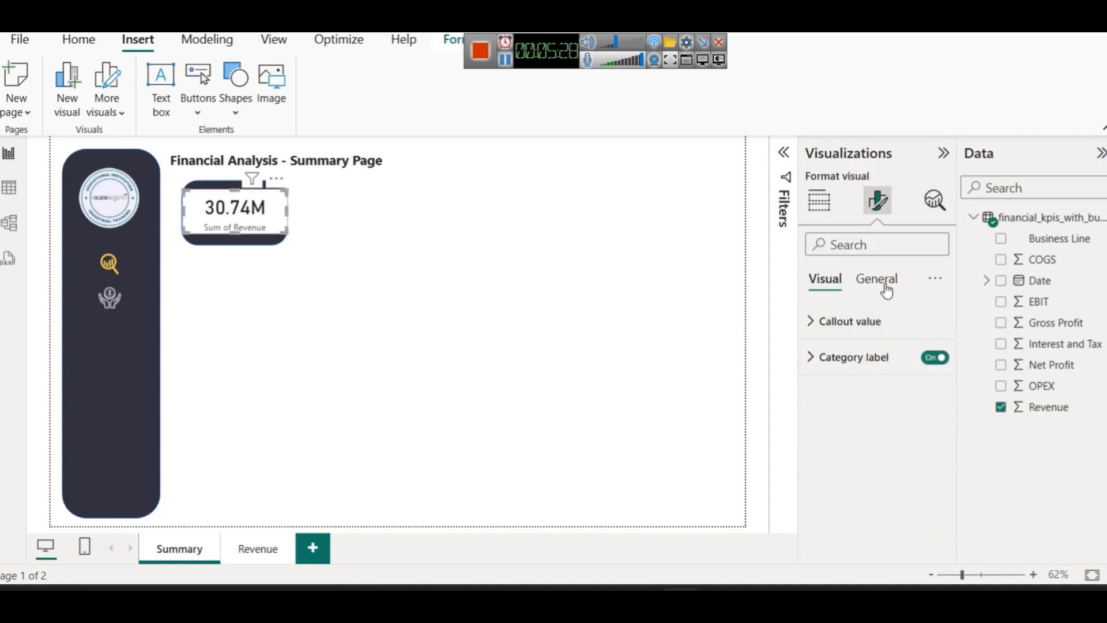
{"action": "left_click", "coordinate": [881, 281]}
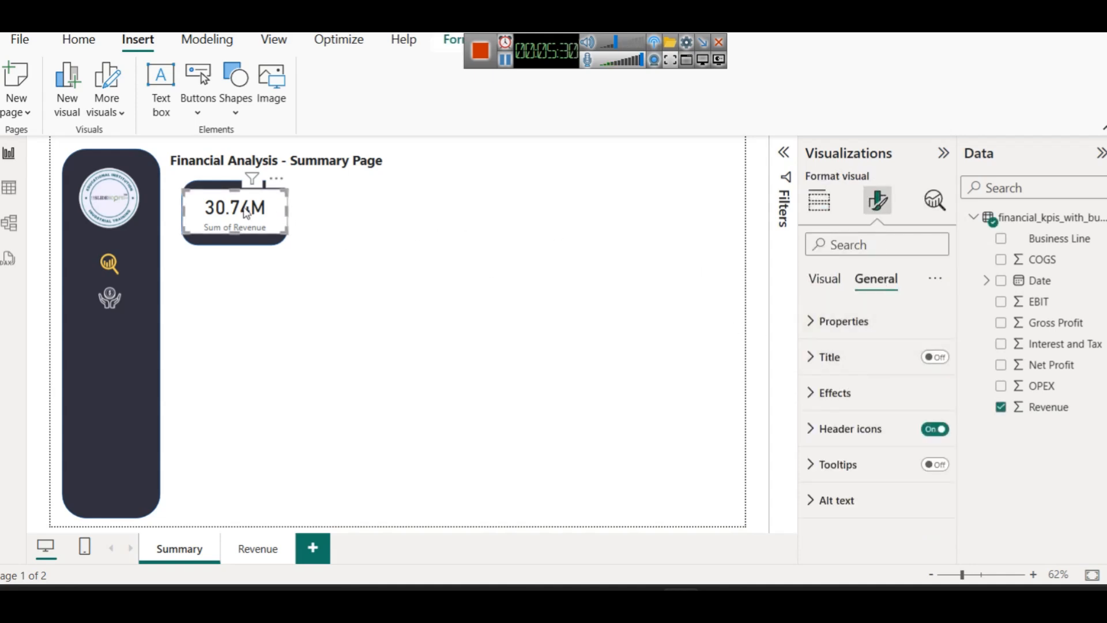
{"action": "left_click", "coordinate": [843, 283]}
{"action": "left_click", "coordinate": [858, 318]}
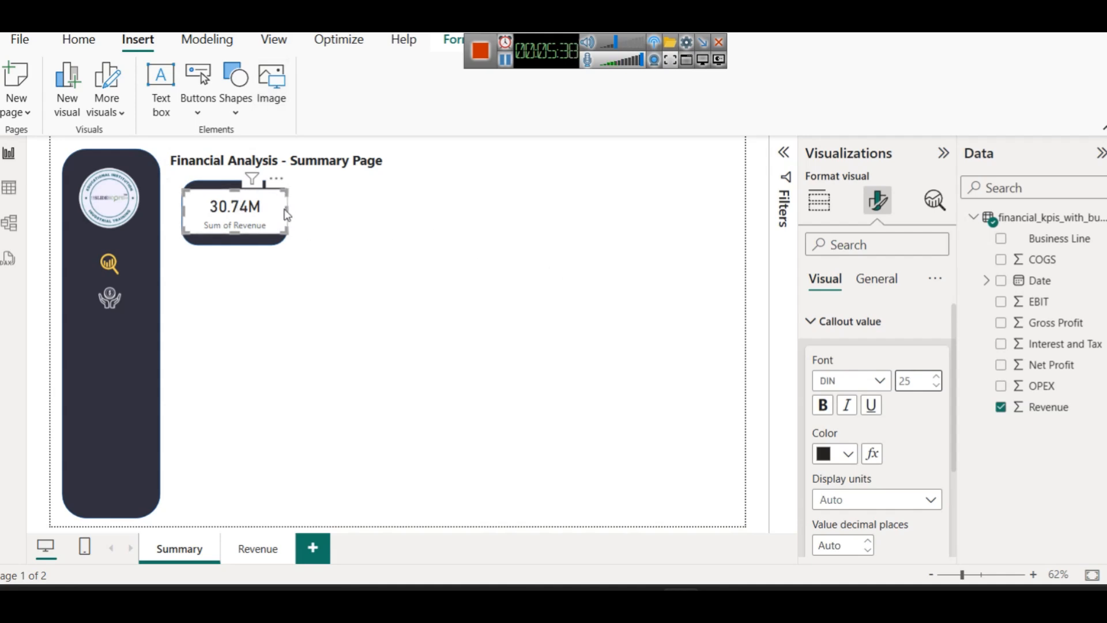
{"action": "left_click_drag", "start_coordinate": [288, 209], "coordinate": [280, 209]}
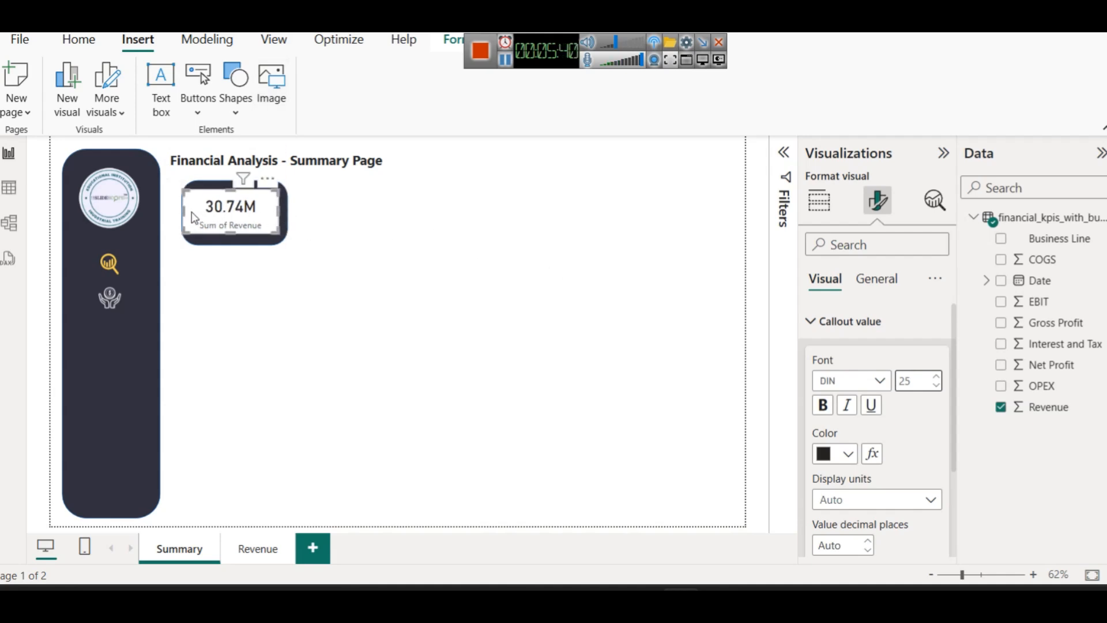
{"action": "left_click_drag", "start_coordinate": [183, 213], "coordinate": [193, 214]}
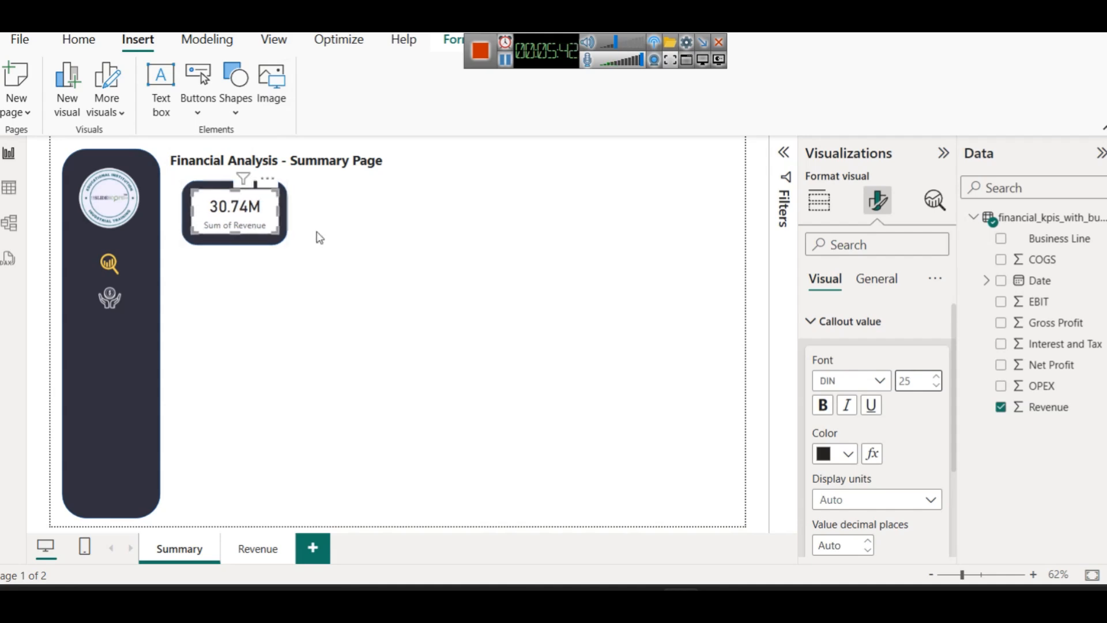
{"action": "type", "text": "30"}
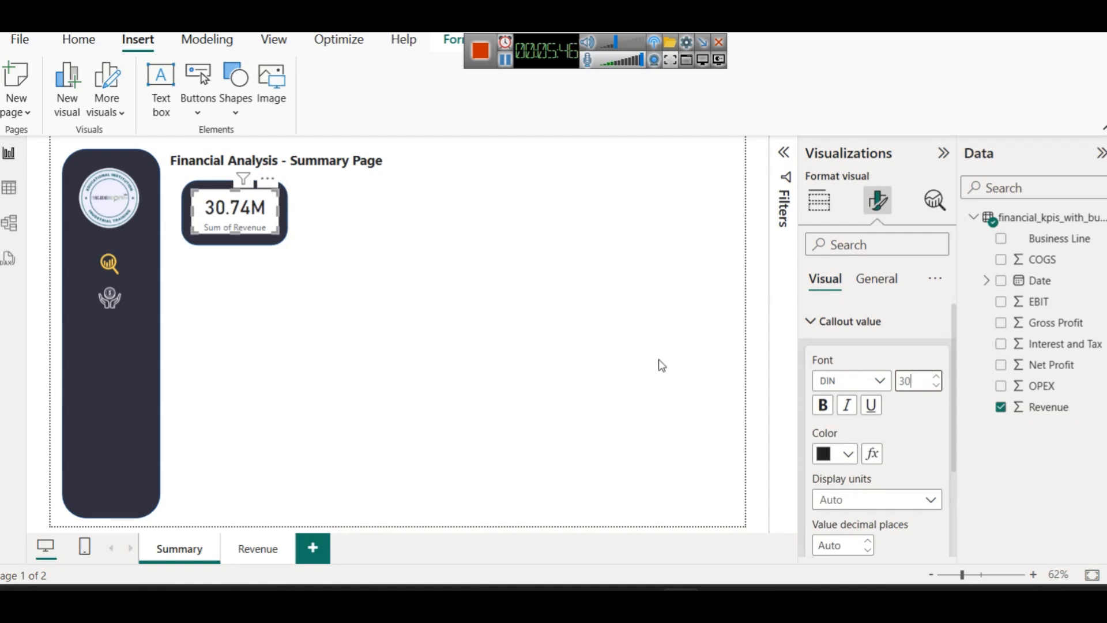
{"action": "left_click", "coordinate": [822, 404]}
Color the card's callout value yellow #FED254
{"action": "left_click", "coordinate": [490, 303]}
{"action": "left_click", "coordinate": [266, 227]}
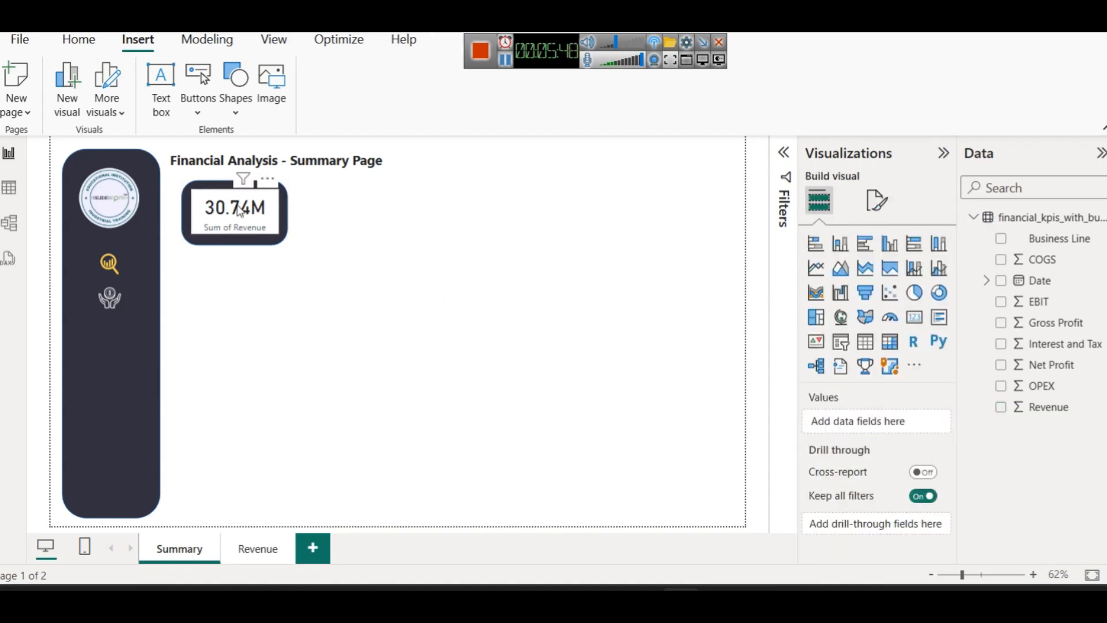
{"action": "left_click", "coordinate": [877, 200]}
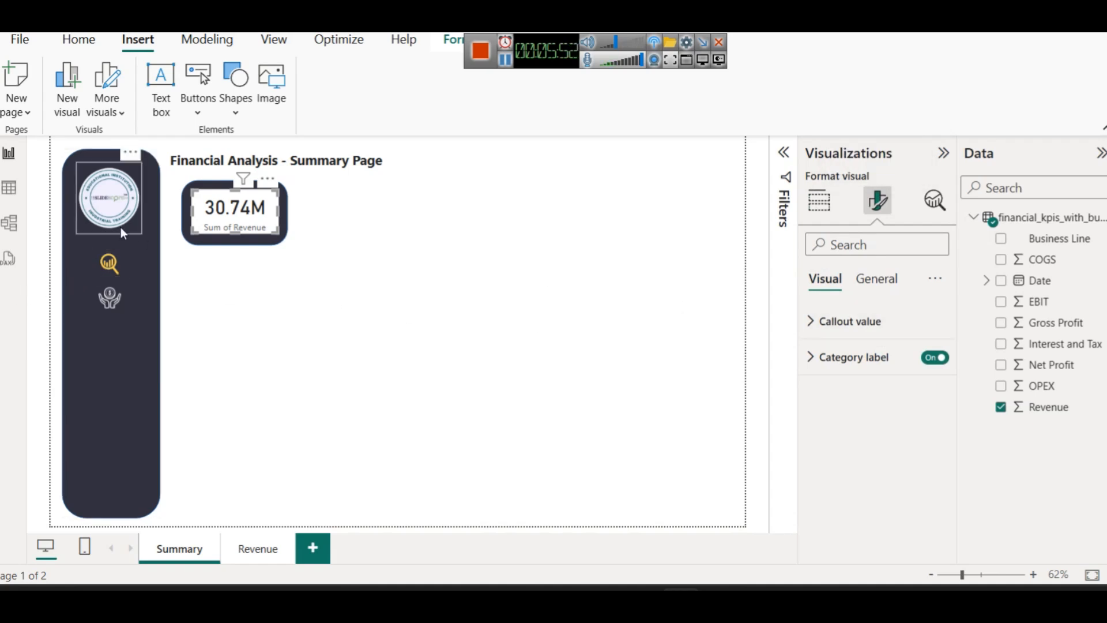
{"action": "left_click", "coordinate": [862, 322]}
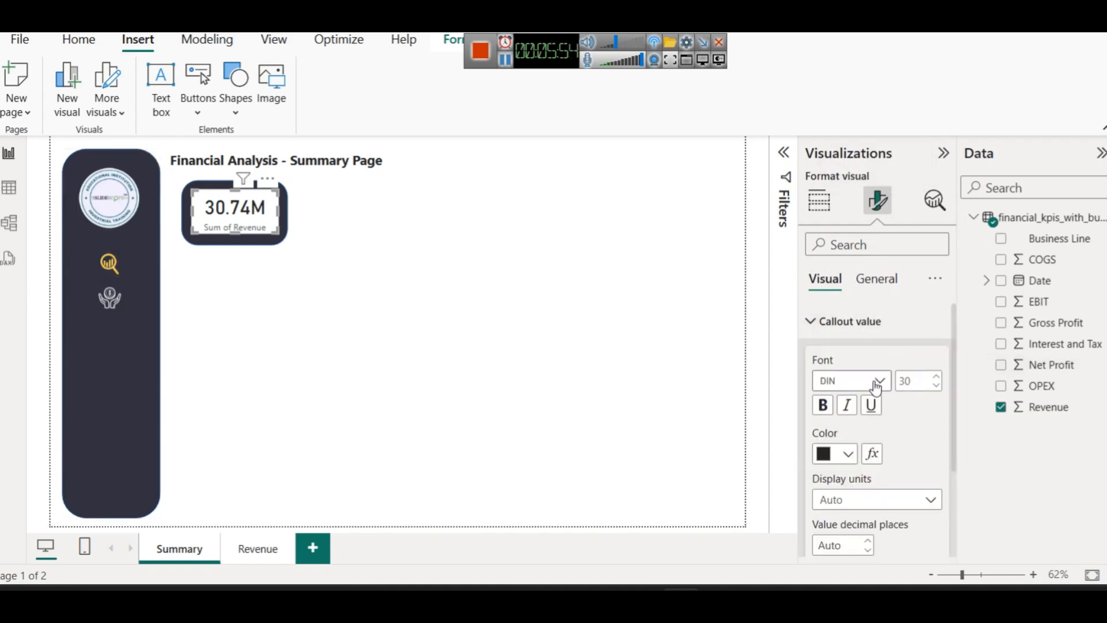
{"action": "left_click", "coordinate": [831, 456]}
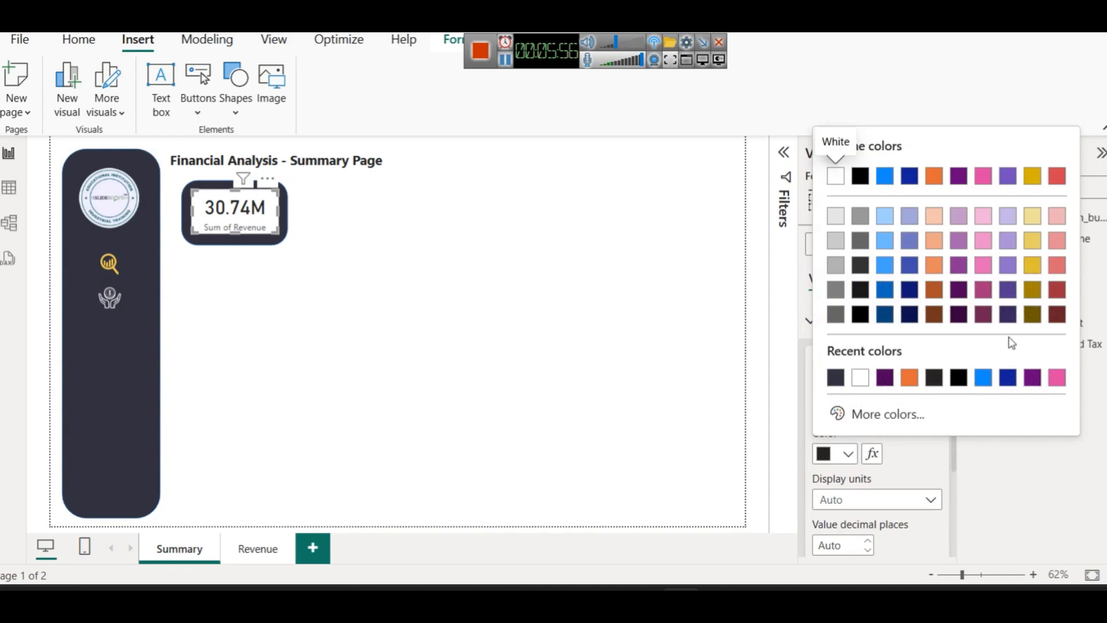
{"action": "left_click", "coordinate": [873, 421]}
{"action": "type", "text": "#FED254"}
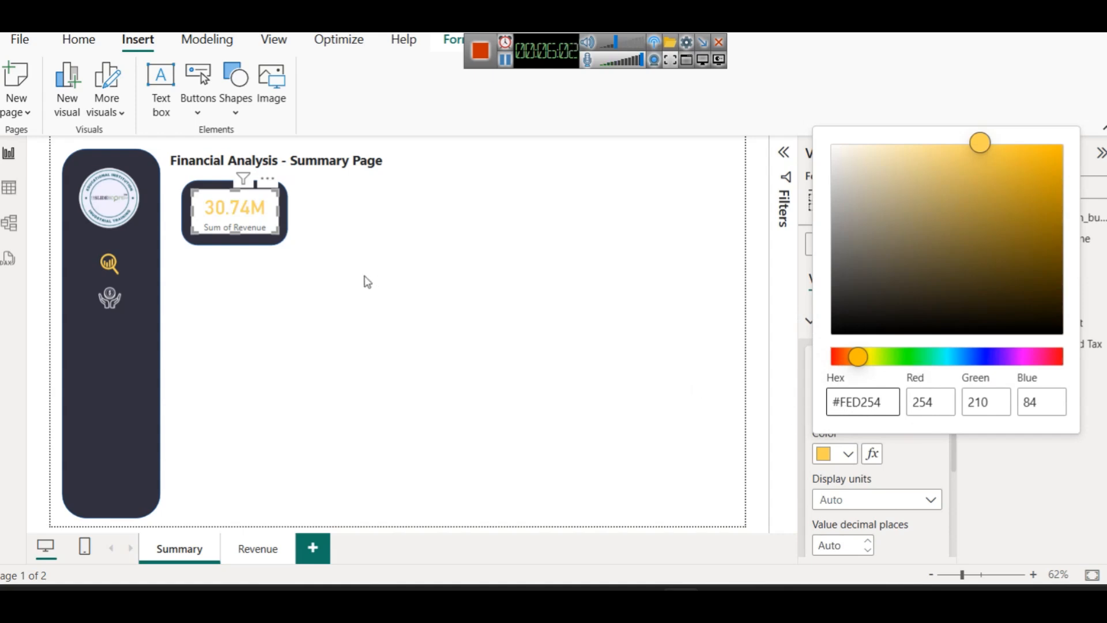
{"action": "left_click", "coordinate": [734, 313]}
{"action": "left_click", "coordinate": [819, 323]}
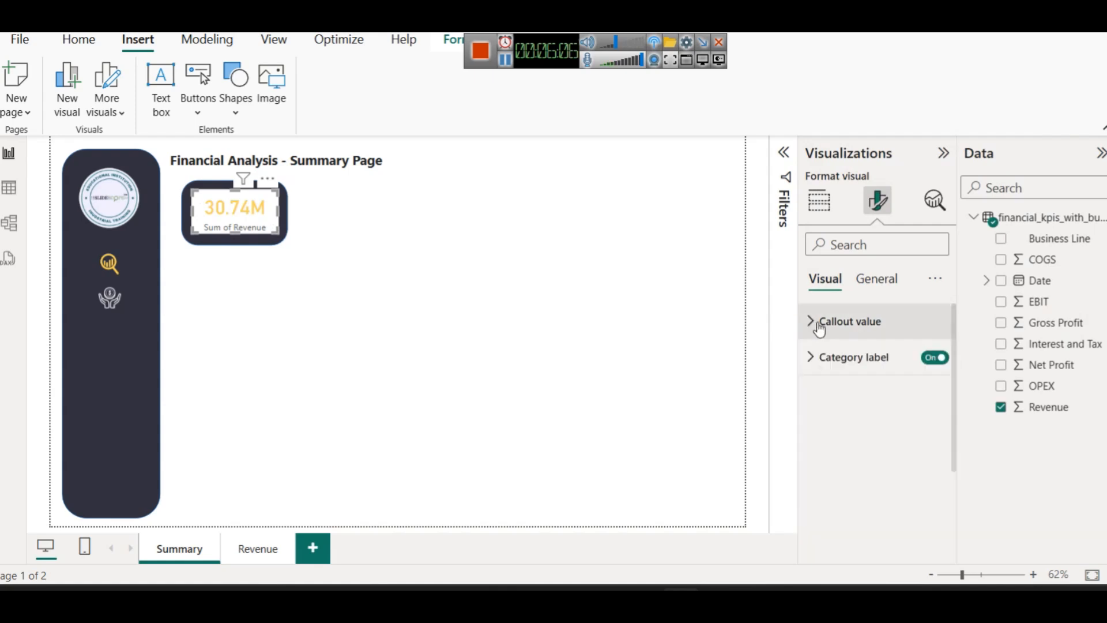
Rename the card's Sum of Revenue field to '$ Revenue' for this visual
{"action": "left_click", "coordinate": [823, 357]}
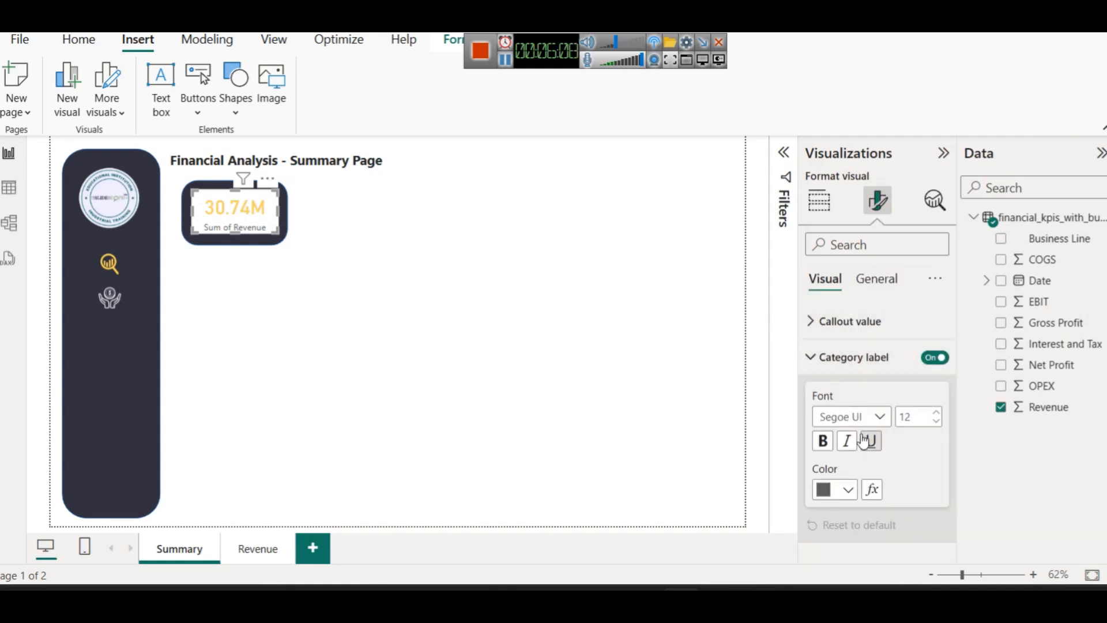
{"action": "left_click", "coordinate": [836, 358]}
{"action": "left_click", "coordinate": [825, 207]}
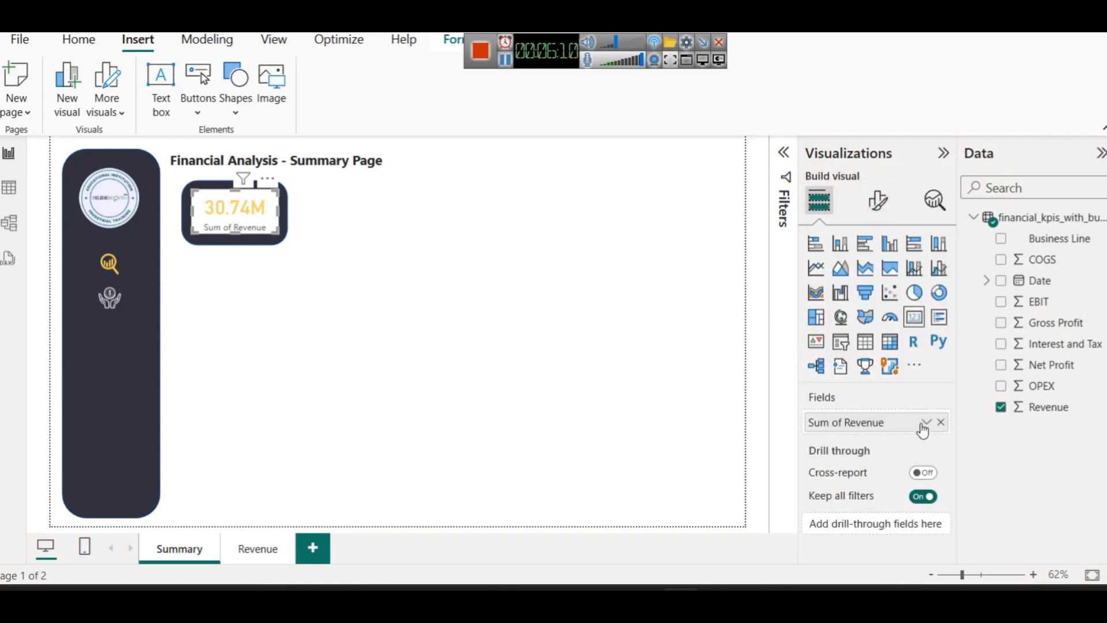
{"action": "left_click", "coordinate": [925, 422]}
{"action": "left_click", "coordinate": [980, 184]}
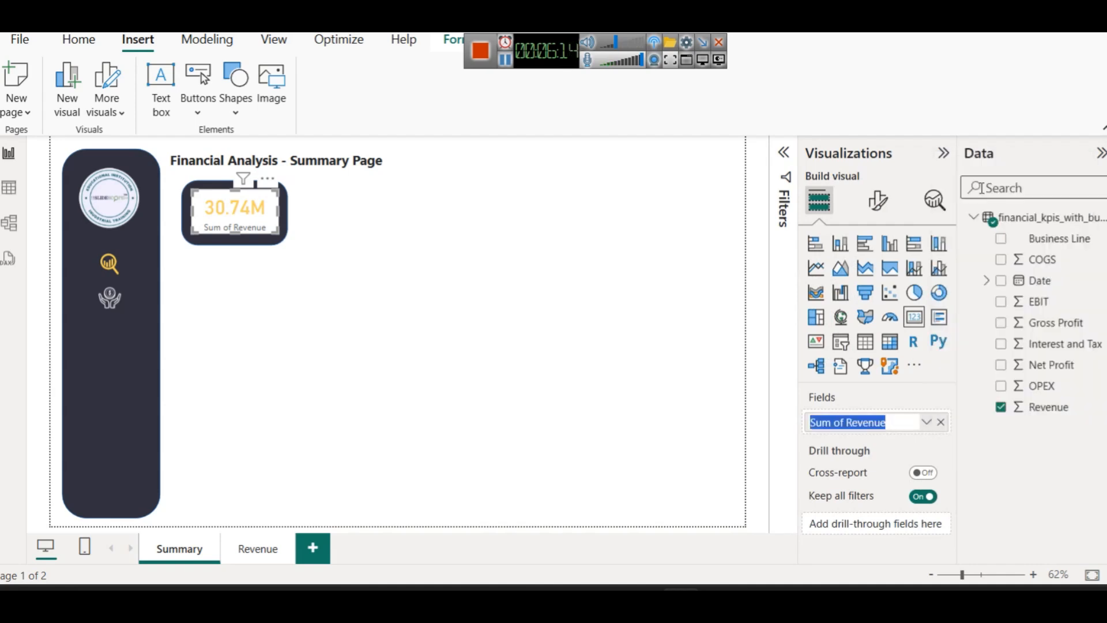
{"action": "type", "text": "$ Reven"}
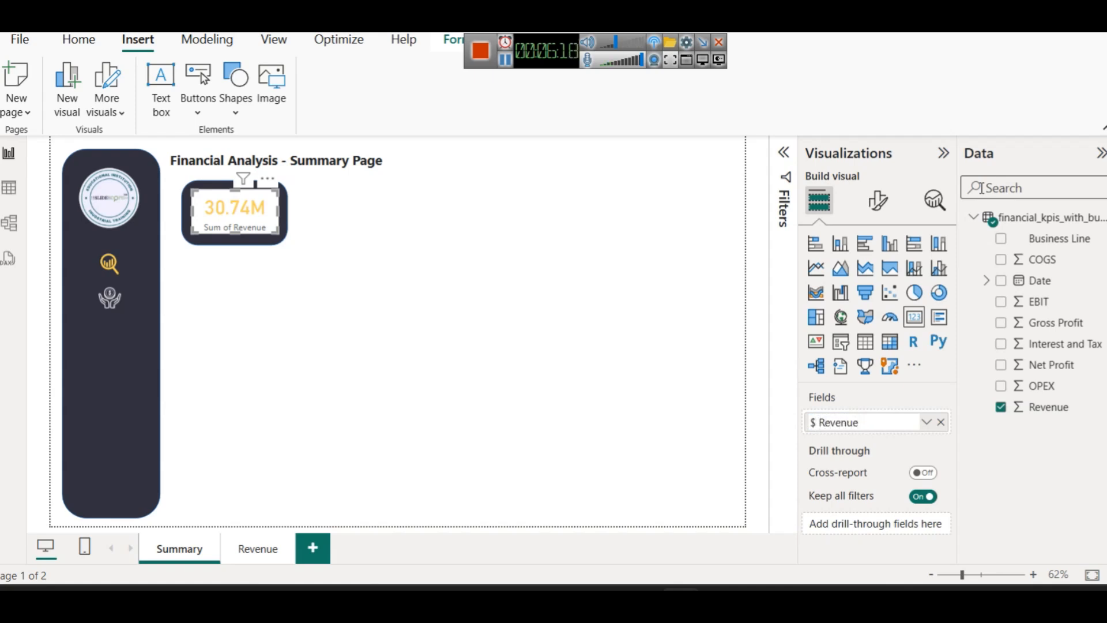
{"action": "key", "text": "Return"}
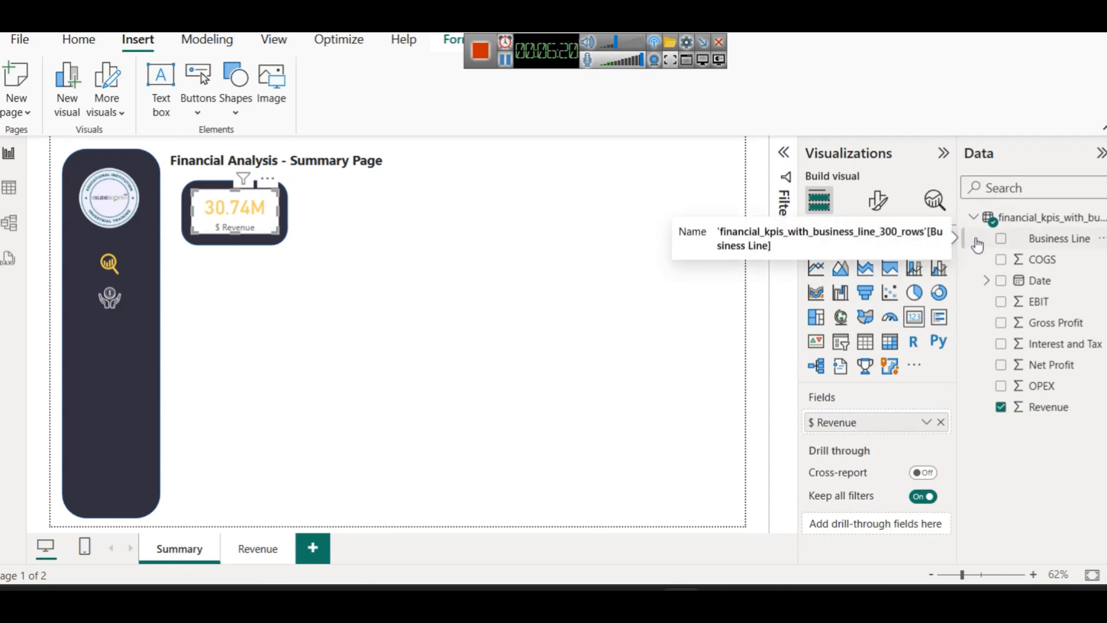
Make the revenue card's category label yellow
{"action": "left_click", "coordinate": [867, 201]}
{"action": "left_click", "coordinate": [868, 358]}
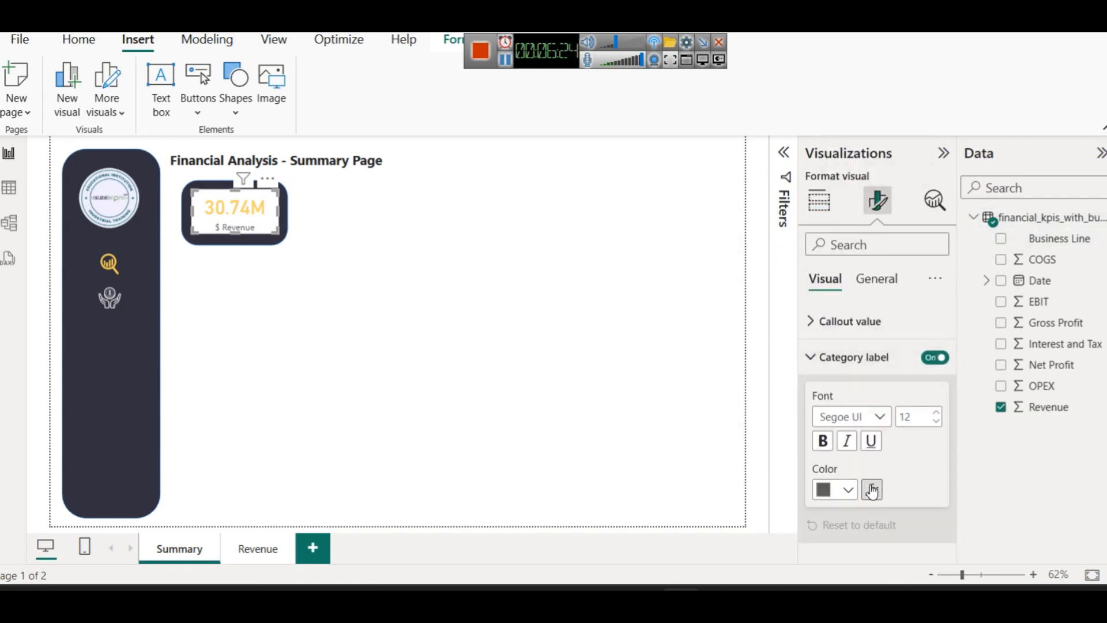
{"action": "left_click", "coordinate": [847, 489]}
{"action": "left_click", "coordinate": [831, 413]}
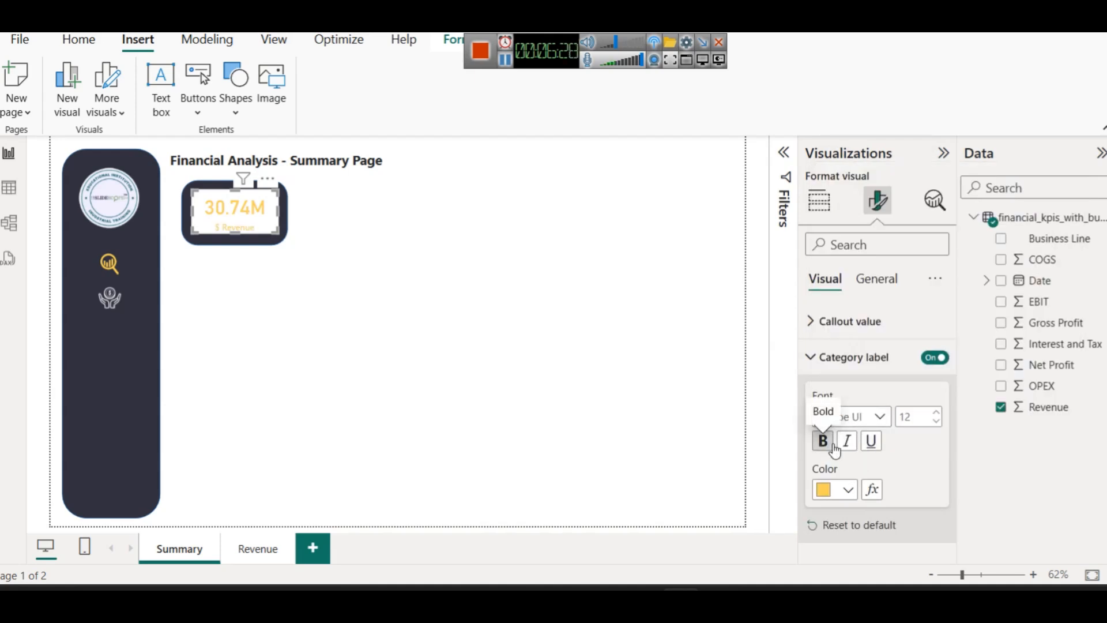
{"action": "left_click", "coordinate": [830, 321]}
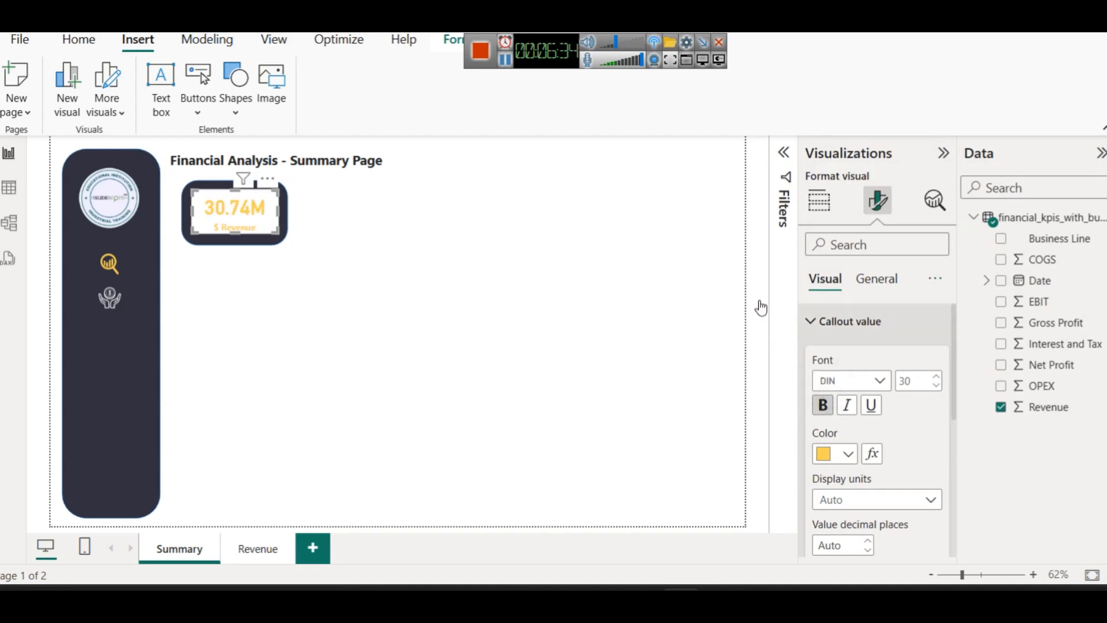
Turn off the revenue card's white background under General > Effects
{"action": "left_click", "coordinate": [882, 281]}
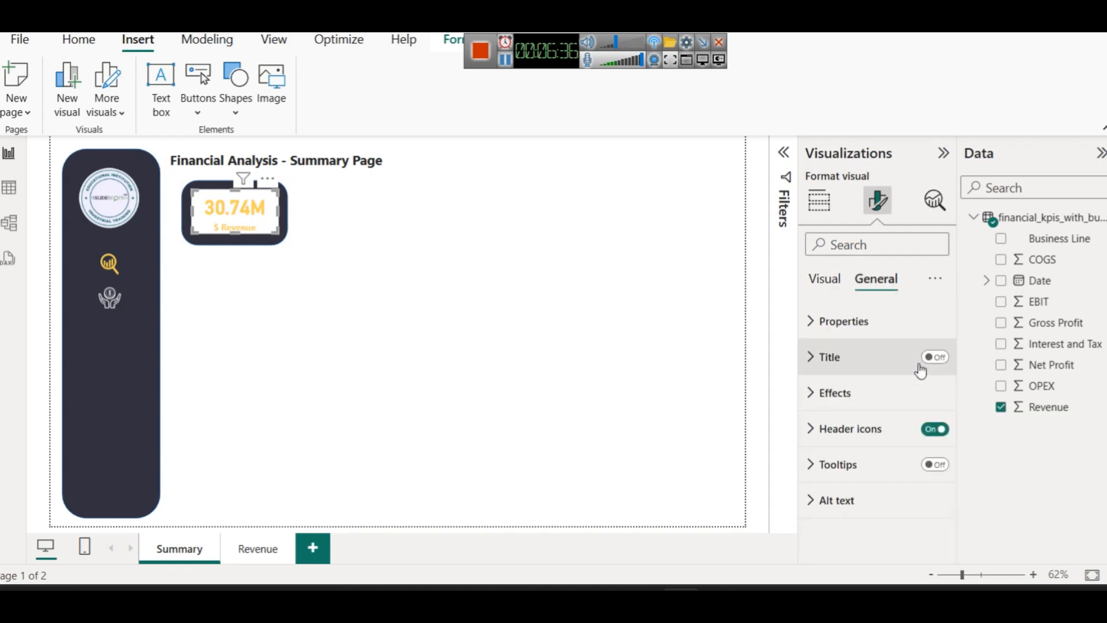
{"action": "left_click", "coordinate": [870, 403]}
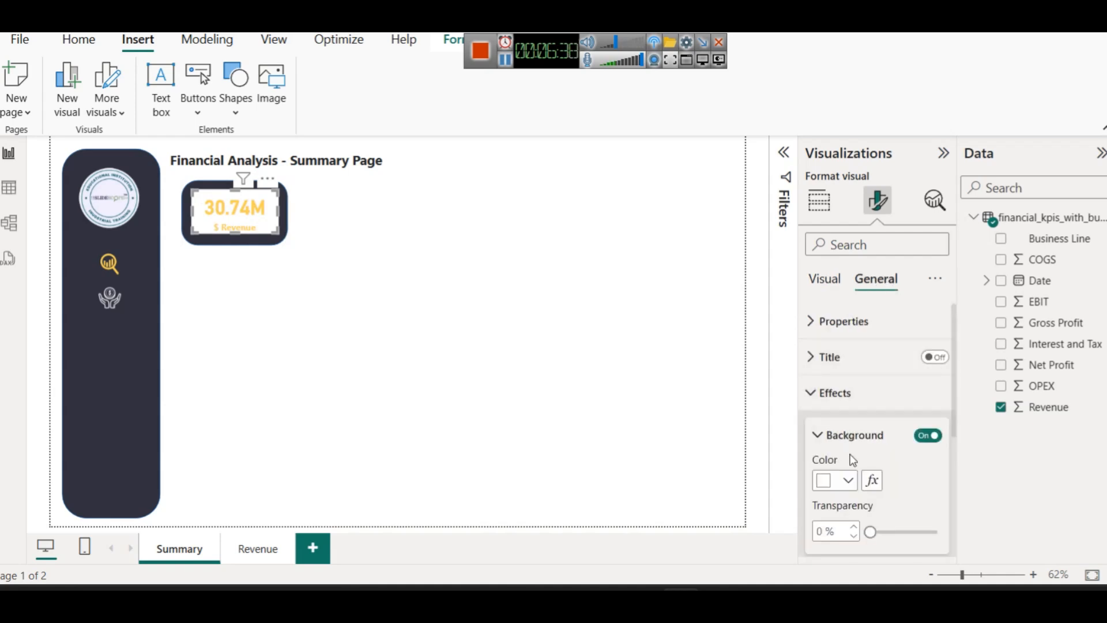
{"action": "left_click", "coordinate": [928, 435]}
{"action": "left_click", "coordinate": [412, 281]}
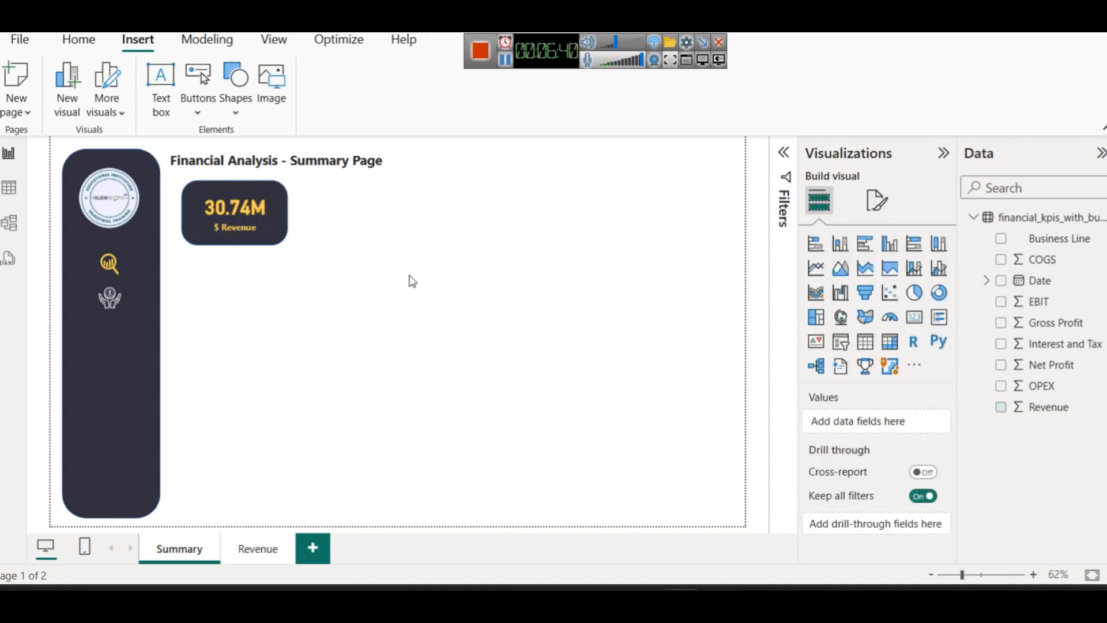
{"action": "left_click", "coordinate": [241, 219]}
{"action": "left_click", "coordinate": [350, 238]}
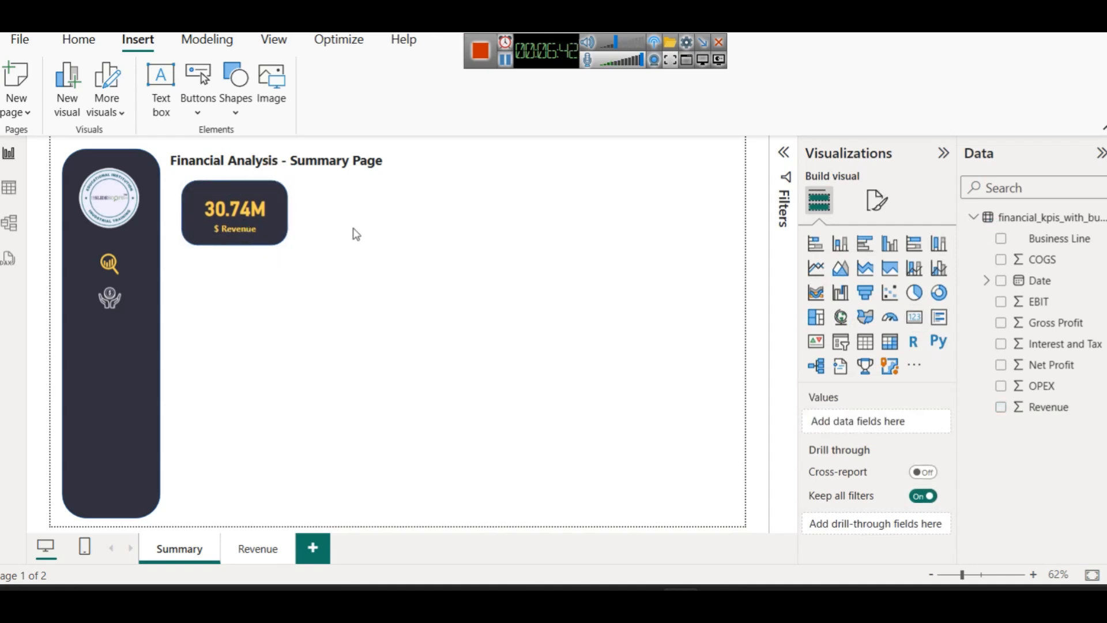
{"action": "left_click", "coordinate": [242, 216]}
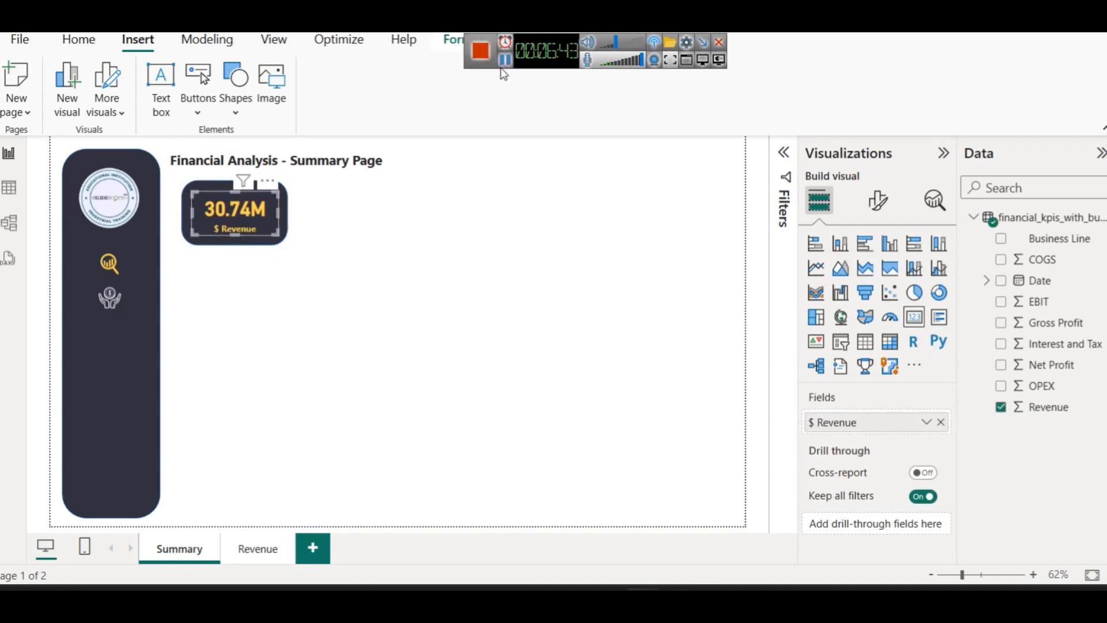
Recolour the card label light grey-white, undoing an accidental title move
{"action": "left_click", "coordinate": [877, 202]}
{"action": "left_click", "coordinate": [856, 356]}
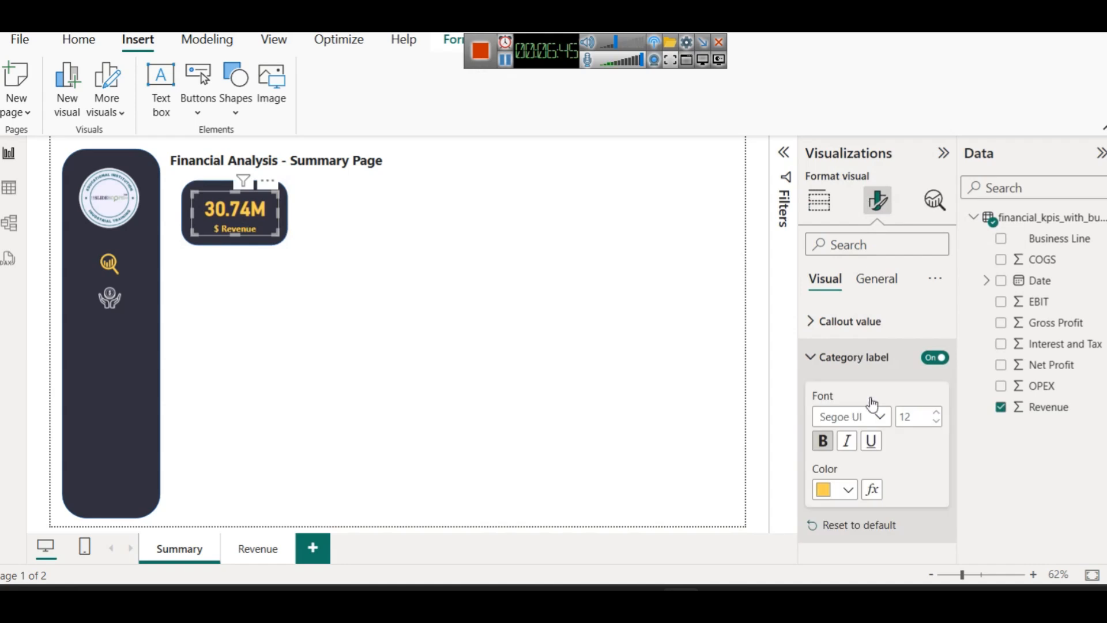
{"action": "left_click", "coordinate": [846, 492]}
{"action": "left_click", "coordinate": [832, 259]}
{"action": "left_click", "coordinate": [523, 265]}
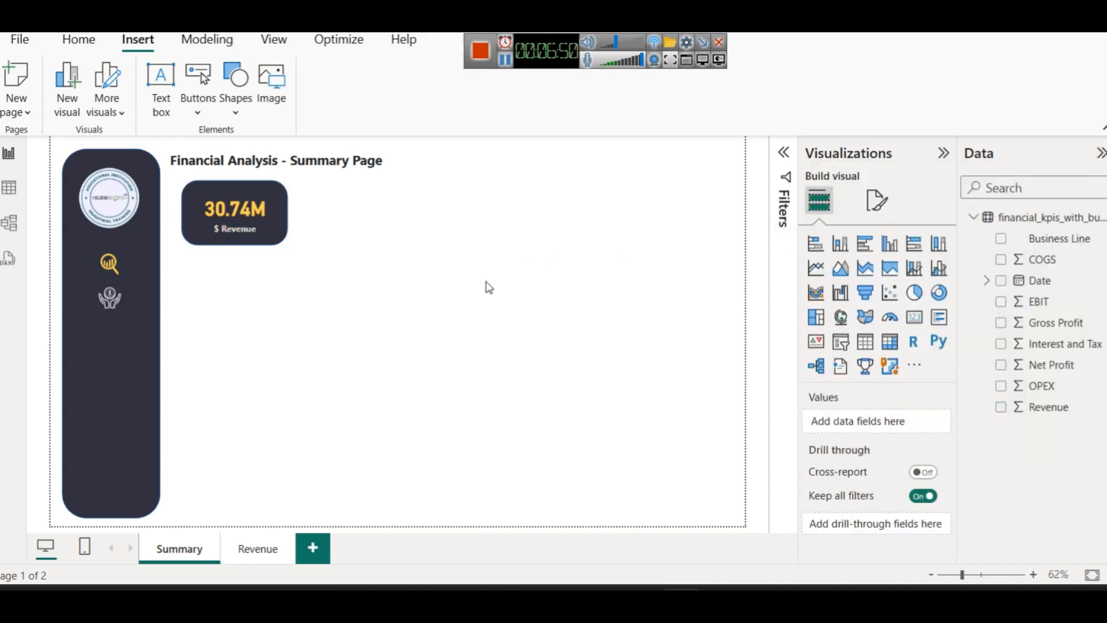
{"action": "left_click_drag", "start_coordinate": [283, 237], "coordinate": [175, 173]}
{"action": "key", "text": "ctrl+z"}
Duplicate the revenue card and place the copy to its right
{"action": "left_click", "coordinate": [306, 316]}
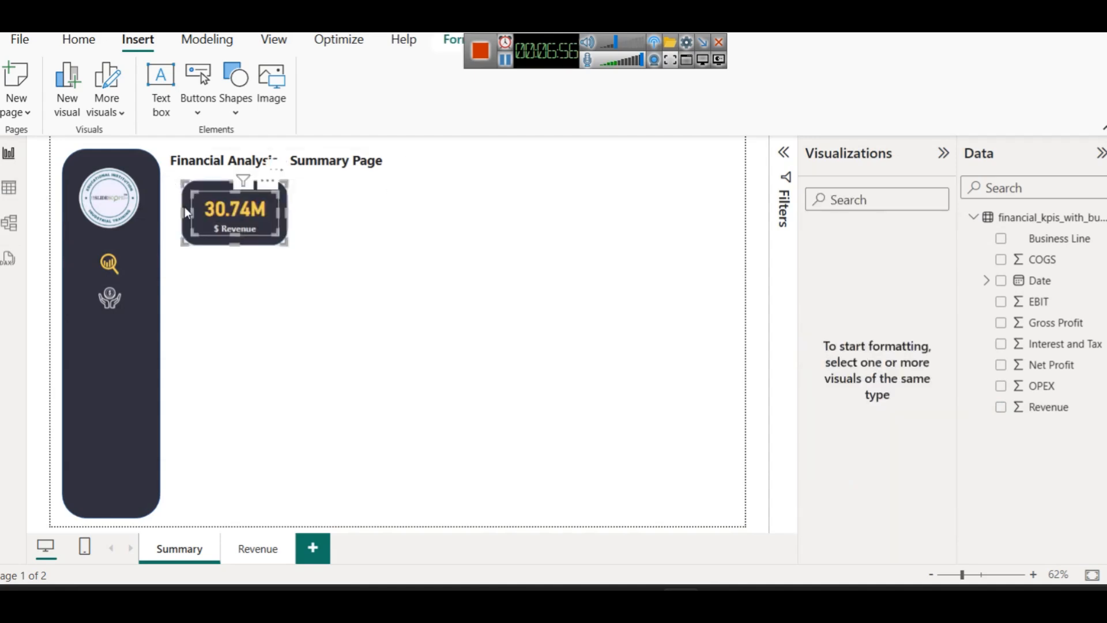
{"action": "key", "text": "ctrl+c"}
{"action": "key", "text": "ctrl+v"}
{"action": "left_click_drag", "start_coordinate": [212, 190], "coordinate": [348, 185]}
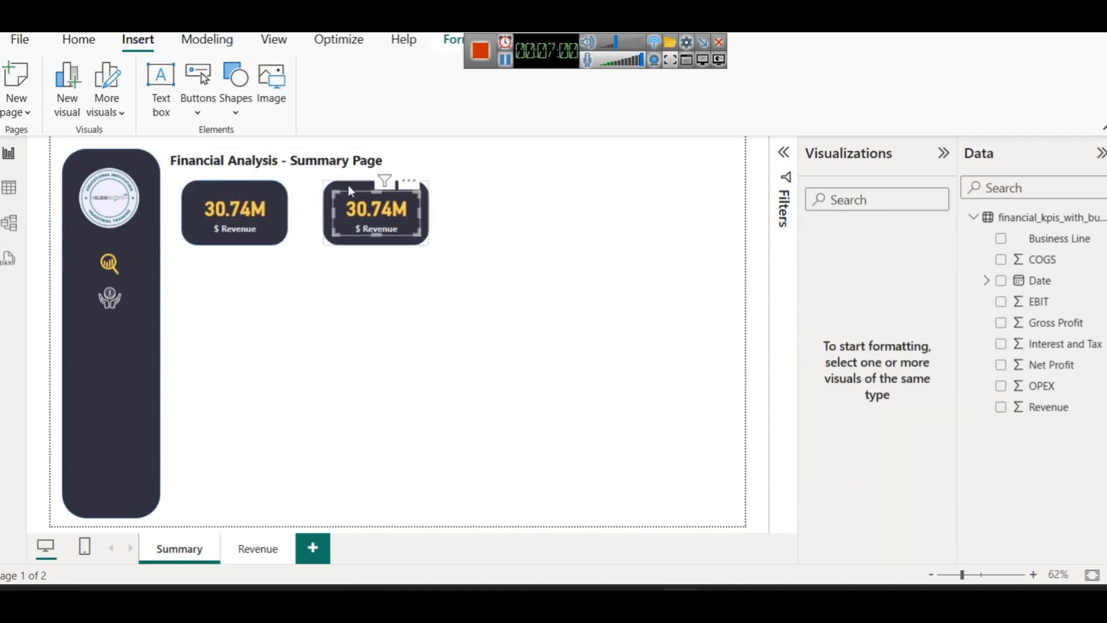
{"action": "left_click", "coordinate": [348, 185]}
{"action": "left_click", "coordinate": [574, 226]}
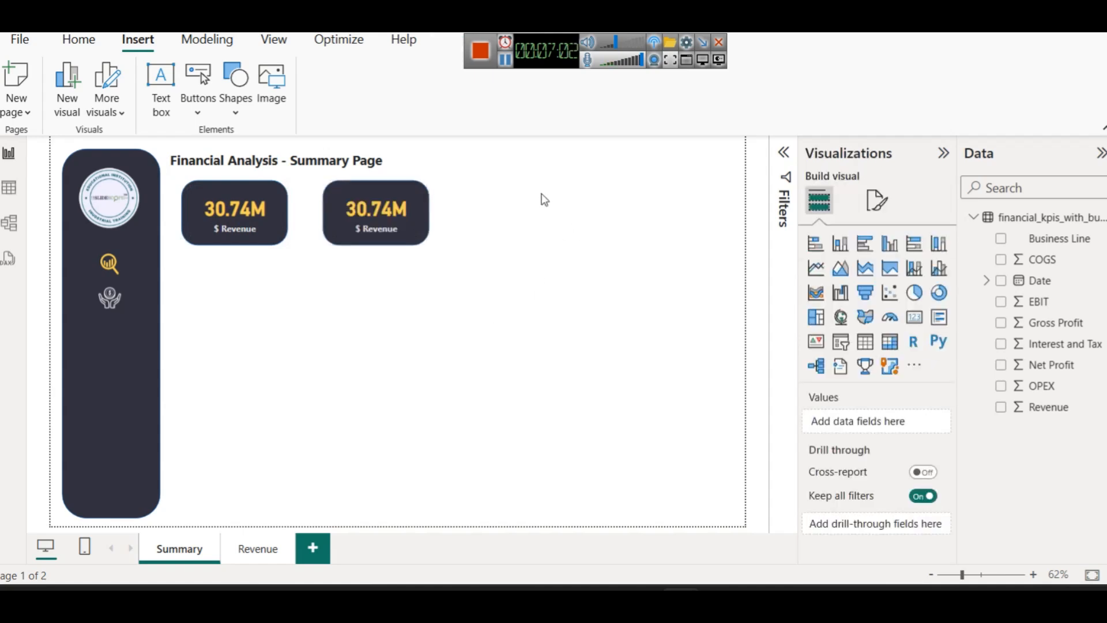
{"action": "left_click", "coordinate": [503, 64]}
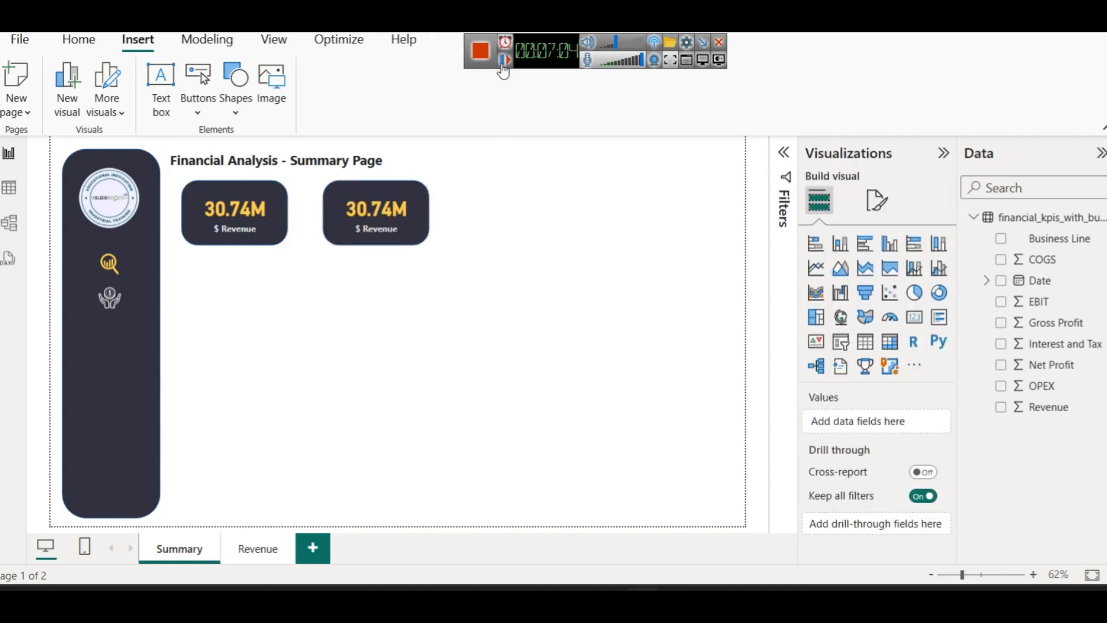
Swap Revenue for OPEX on the second card and label it '$ Expenses'
{"action": "left_click", "coordinate": [371, 210]}
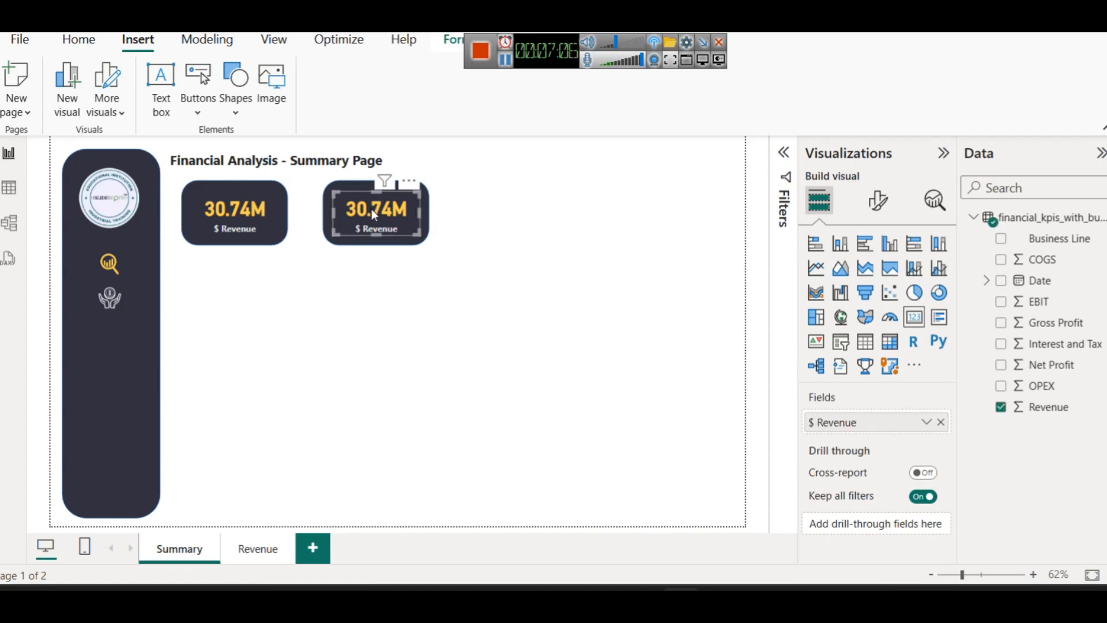
{"action": "left_click", "coordinate": [940, 422]}
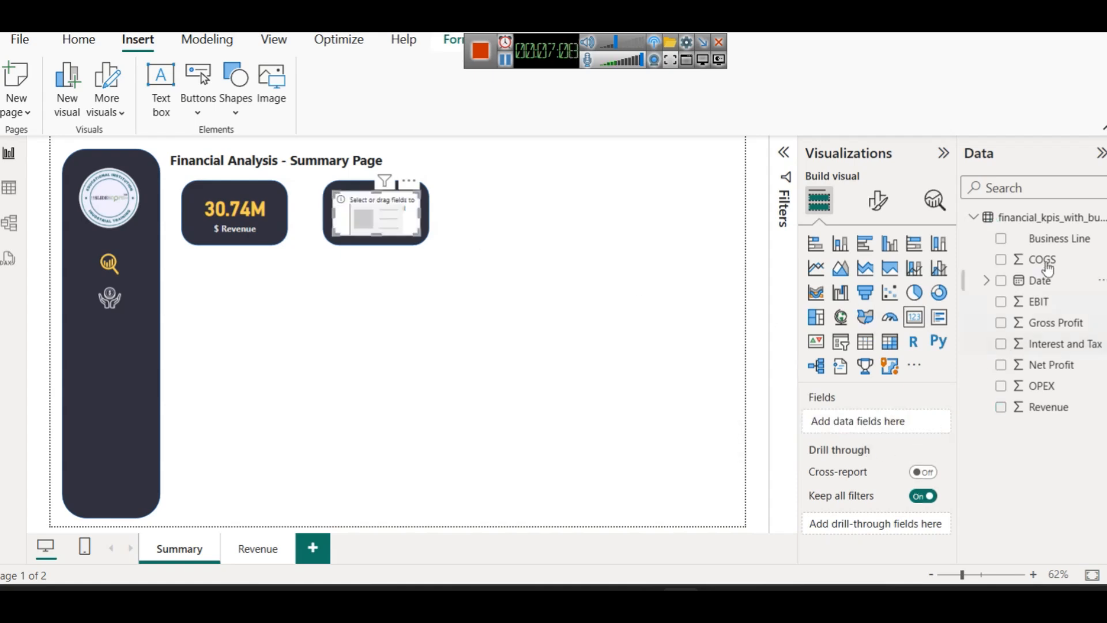
{"action": "left_click_drag", "start_coordinate": [1048, 392], "coordinate": [921, 420]}
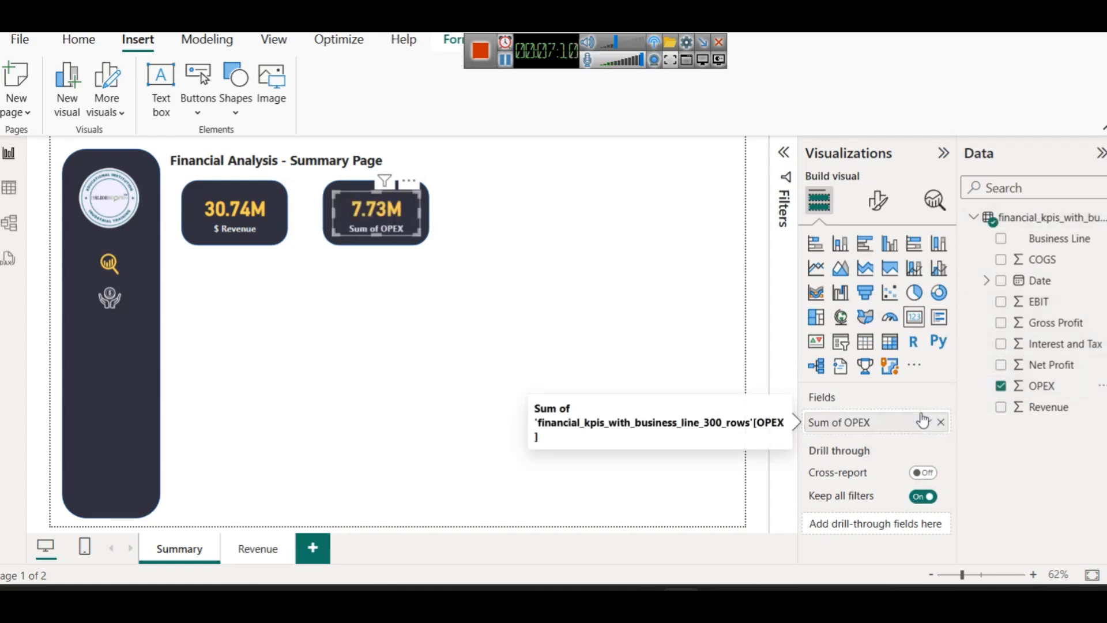
{"action": "left_click", "coordinate": [926, 422]}
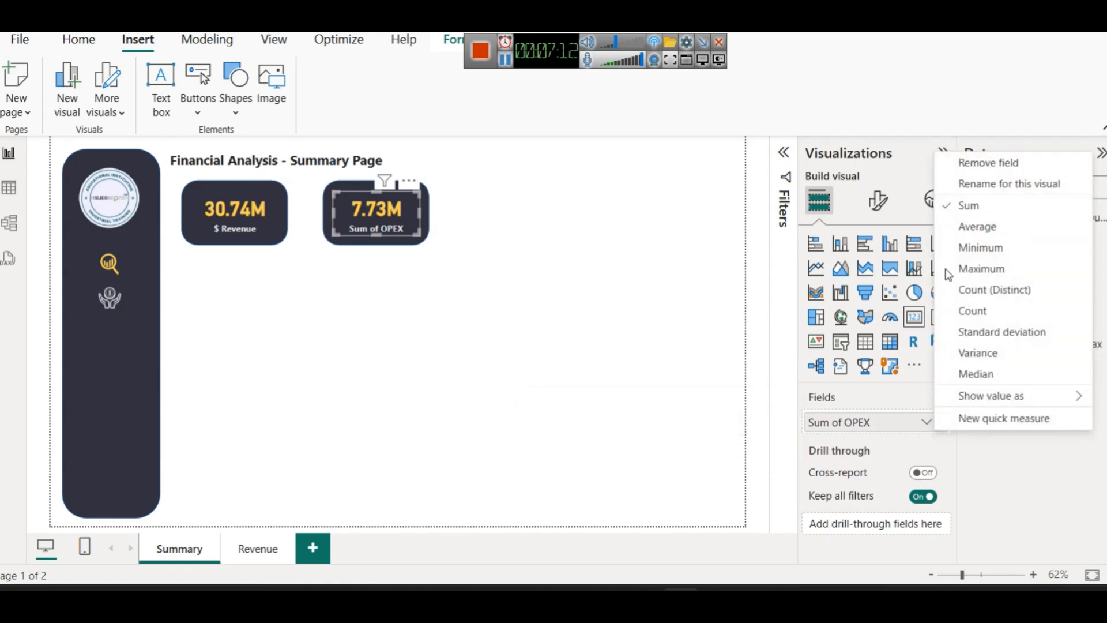
{"action": "left_click", "coordinate": [980, 185]}
{"action": "key", "text": "ctrl+a"}
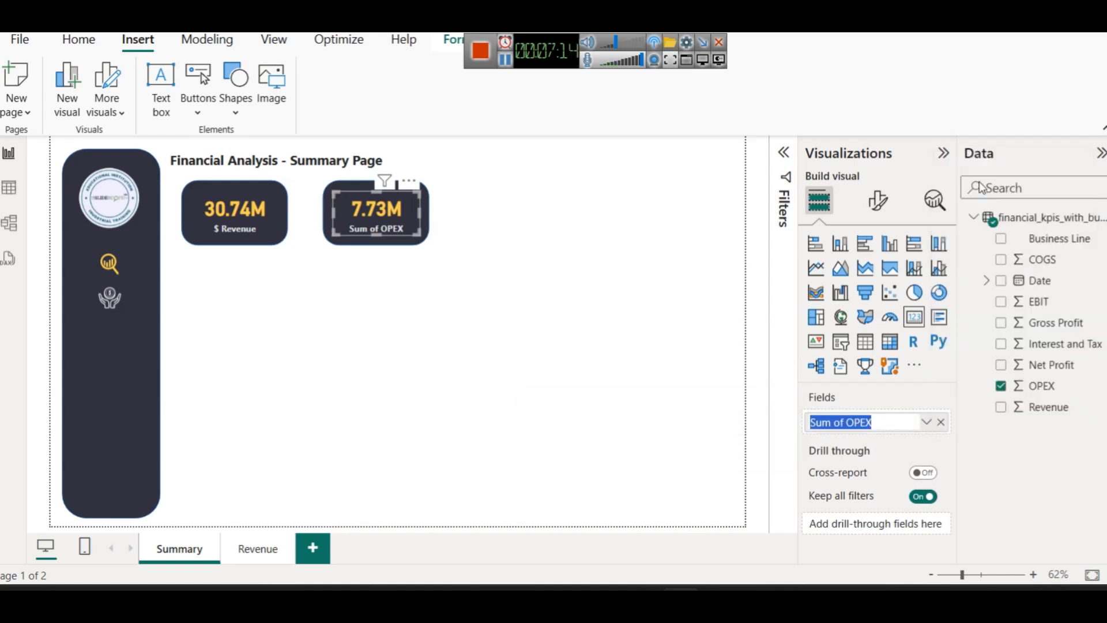
{"action": "type", "text": "$ Expenses"}
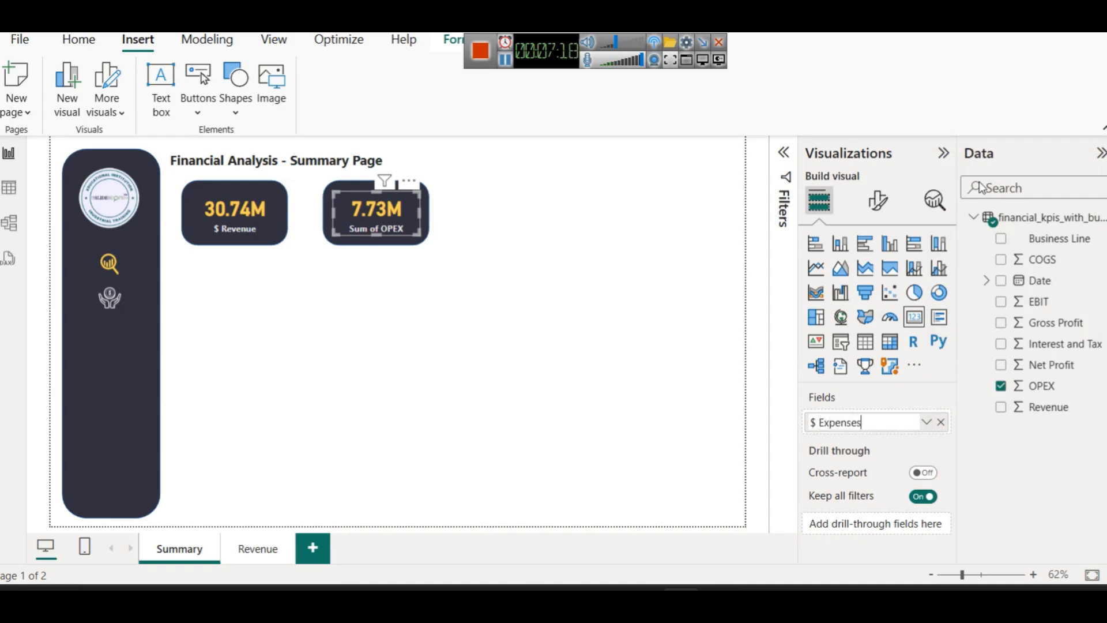
{"action": "key", "text": "Return"}
Copy the expenses card and place a third card further right
{"action": "left_click", "coordinate": [578, 192]}
{"action": "left_click_drag", "start_coordinate": [456, 260], "coordinate": [492, 187]}
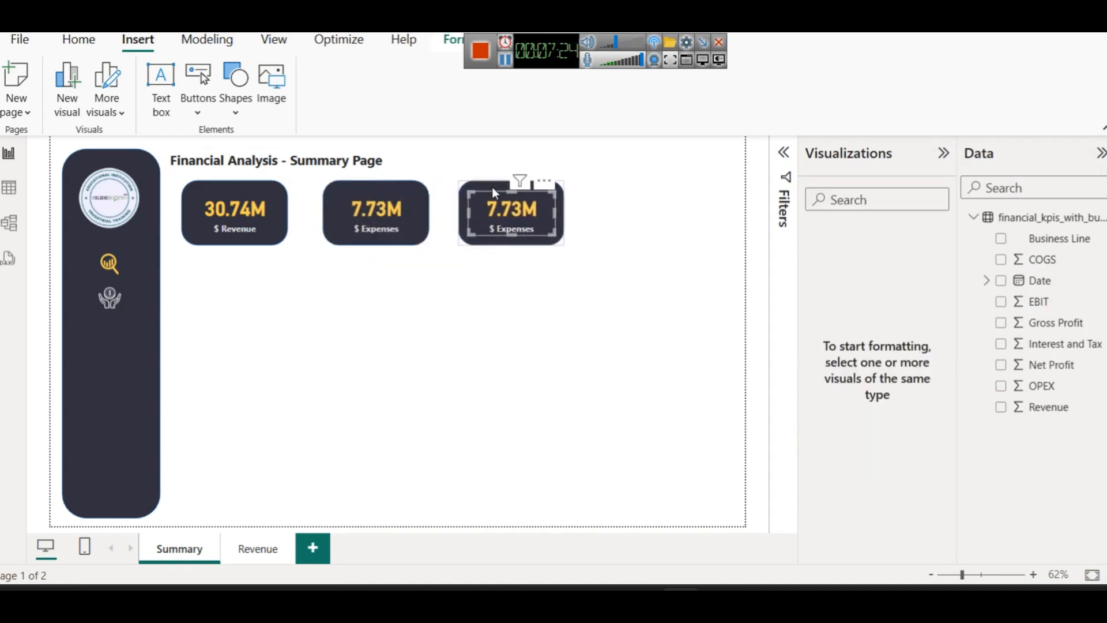
{"action": "left_click", "coordinate": [496, 304]}
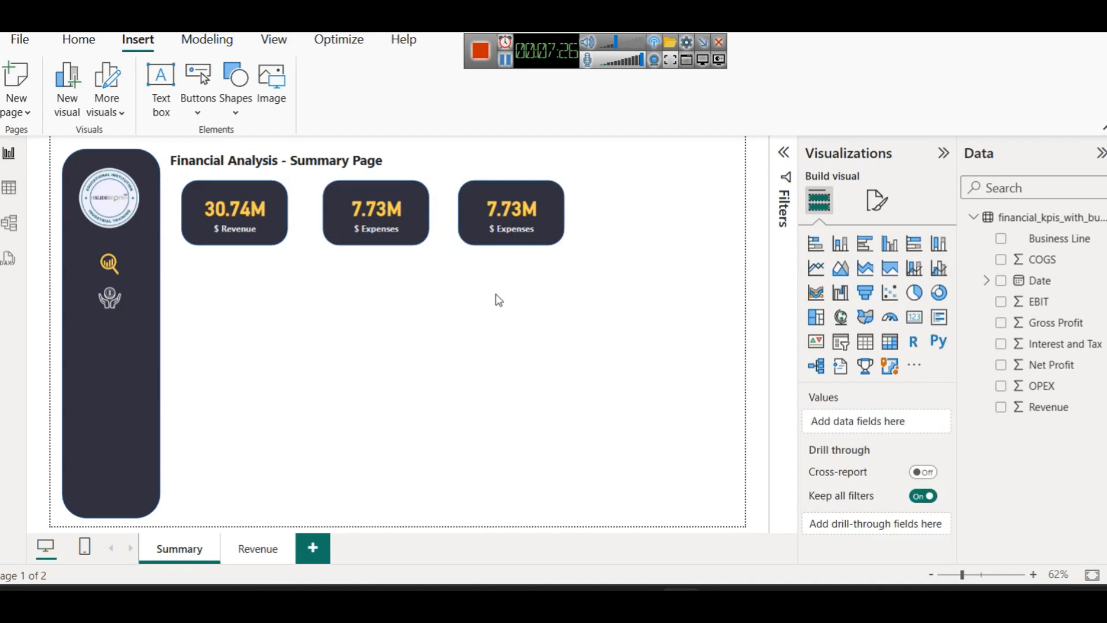
{"action": "left_click", "coordinate": [506, 210]}
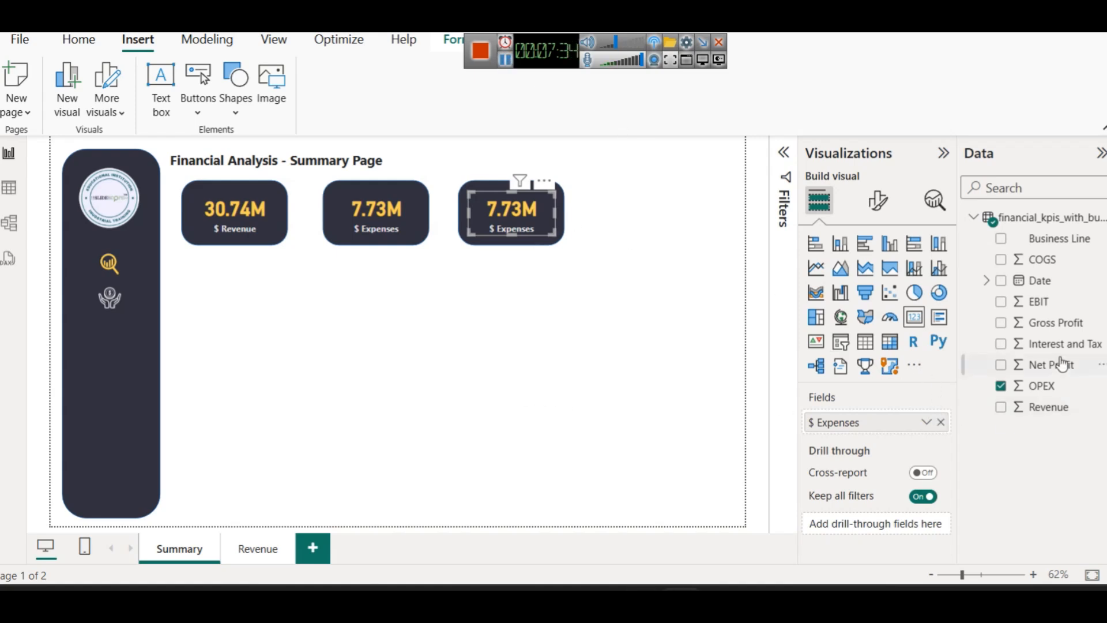
Replace OPEX with Gross Profit on the third card and label it '$ Gross Profit'
{"action": "left_click", "coordinate": [942, 422]}
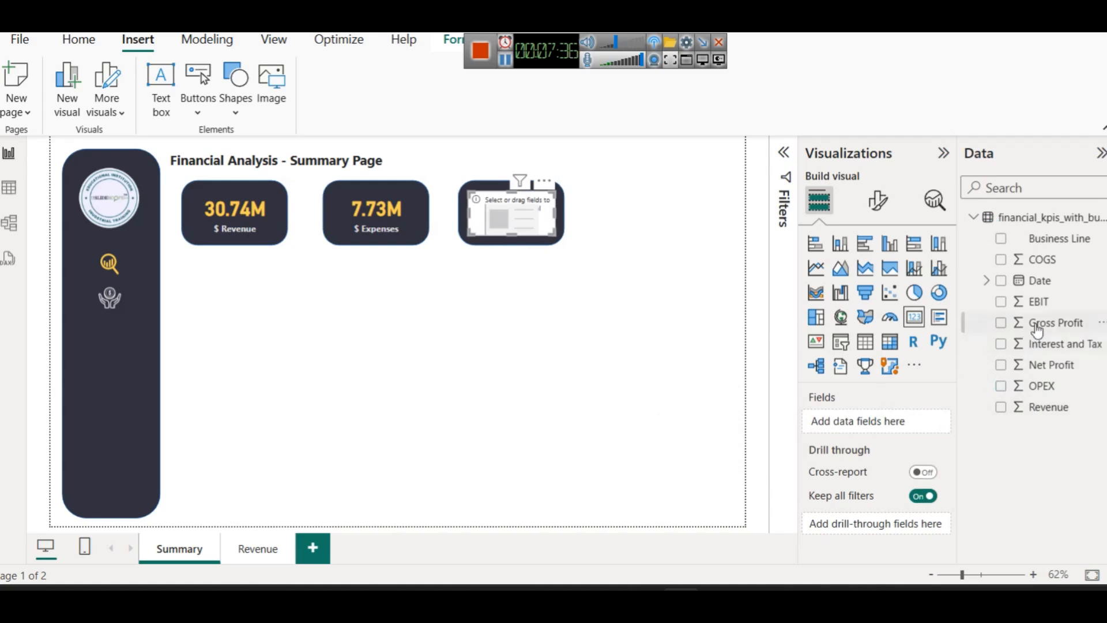
{"action": "left_click_drag", "start_coordinate": [1038, 322], "coordinate": [880, 432]}
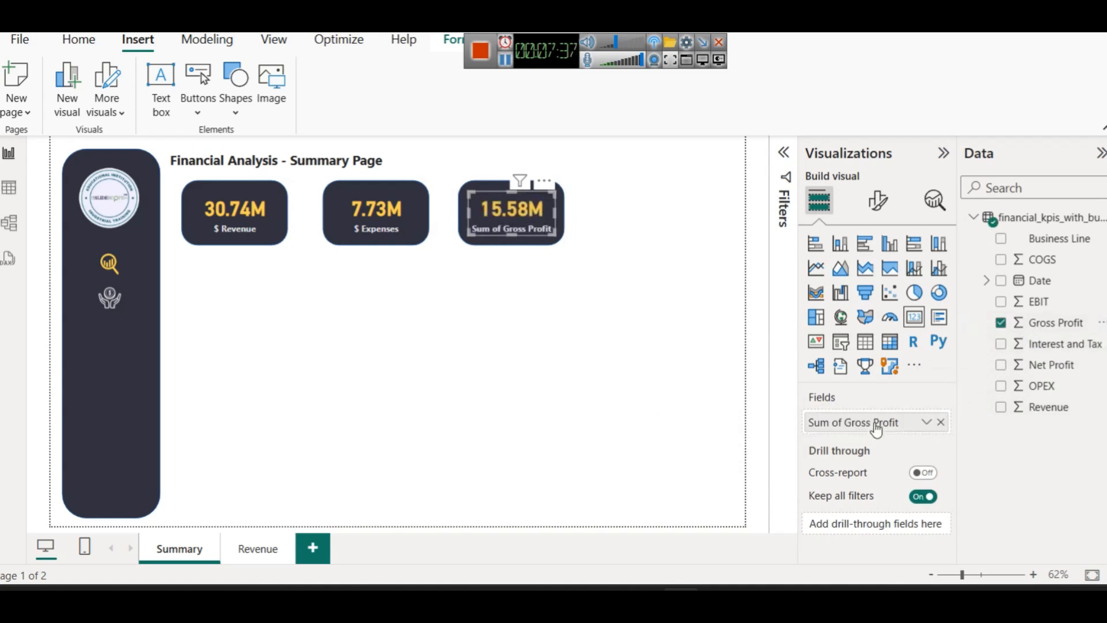
{"action": "left_click", "coordinate": [926, 422]}
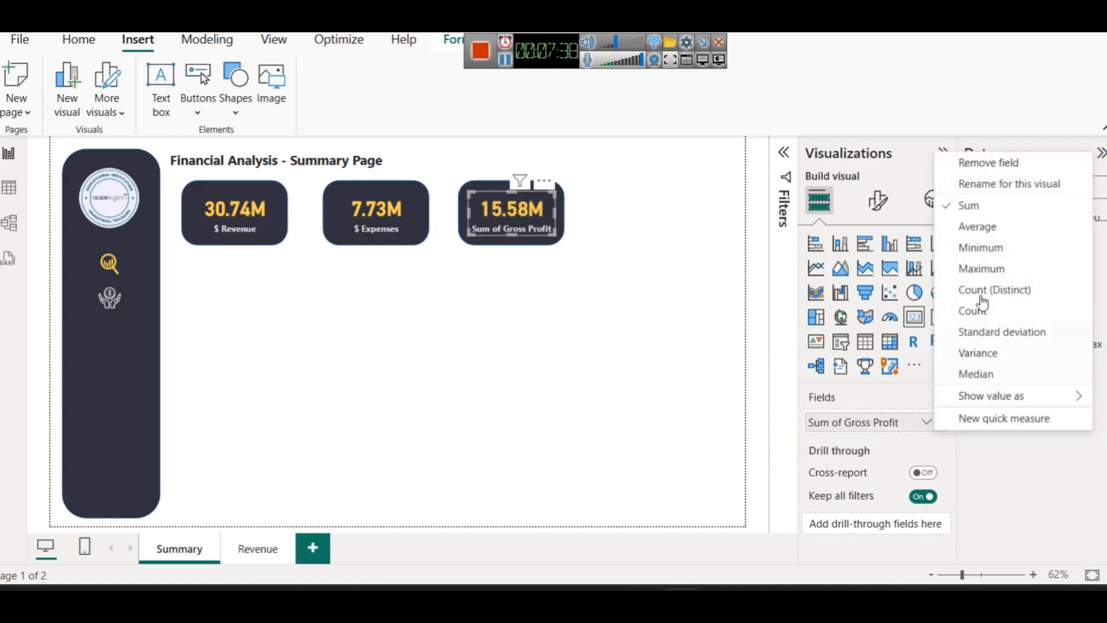
{"action": "left_click", "coordinate": [990, 188]}
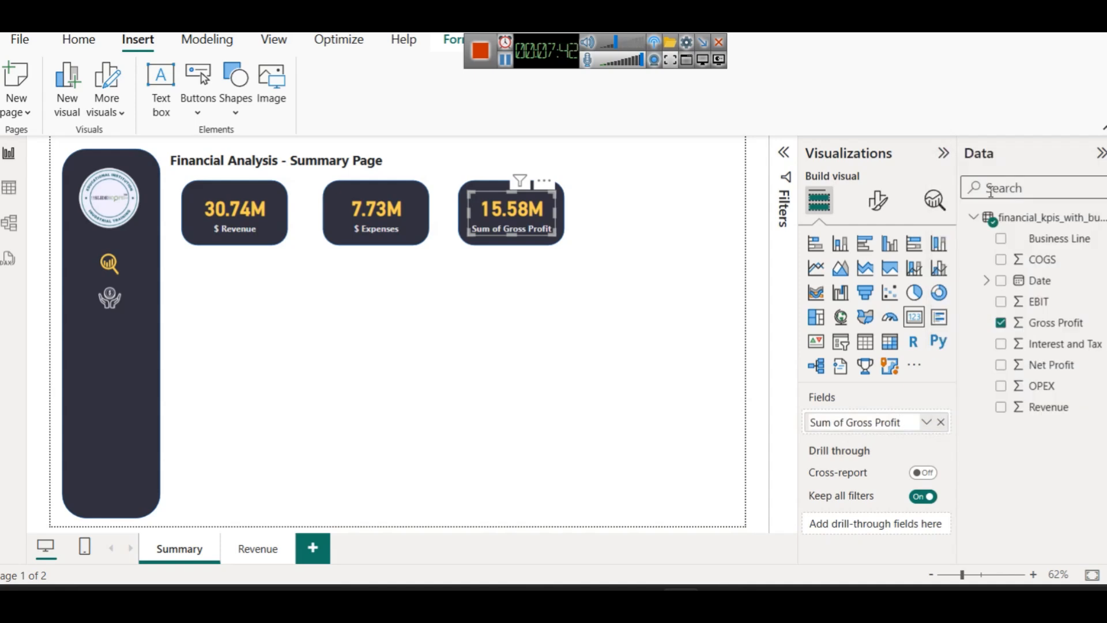
{"action": "key", "text": "shift+Right"}
{"action": "key", "text": "shift+Right"}
{"action": "key", "text": "shift+Right"}
{"action": "key", "text": "shift+Right"}
{"action": "key", "text": "shift+Right"}
{"action": "type", "text": "$"}
{"action": "key", "text": "Return"}
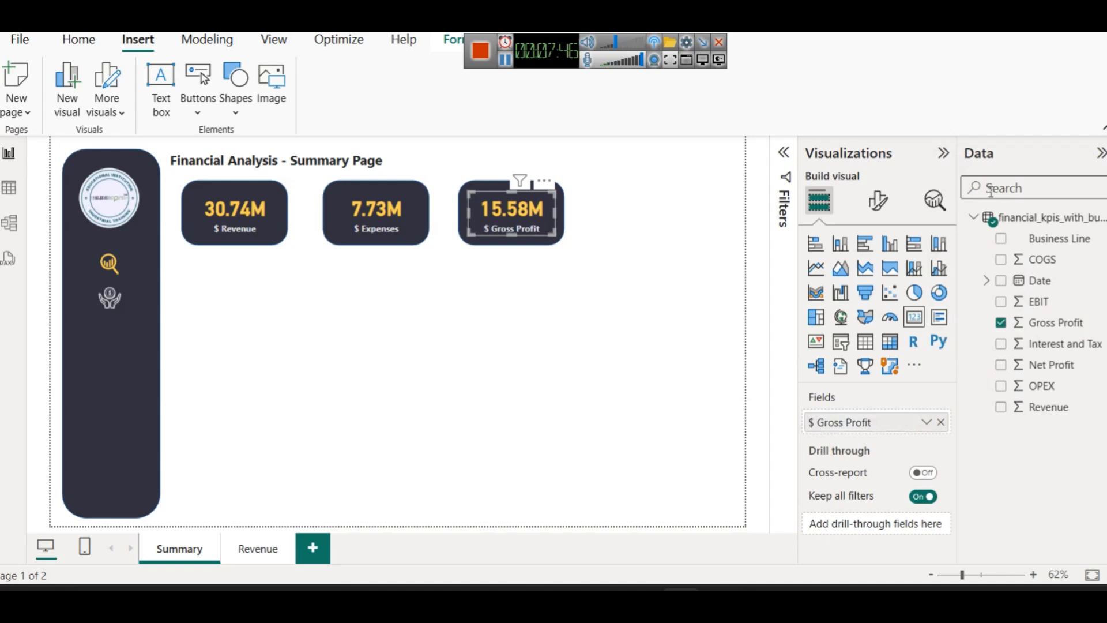
{"action": "left_click", "coordinate": [679, 230]}
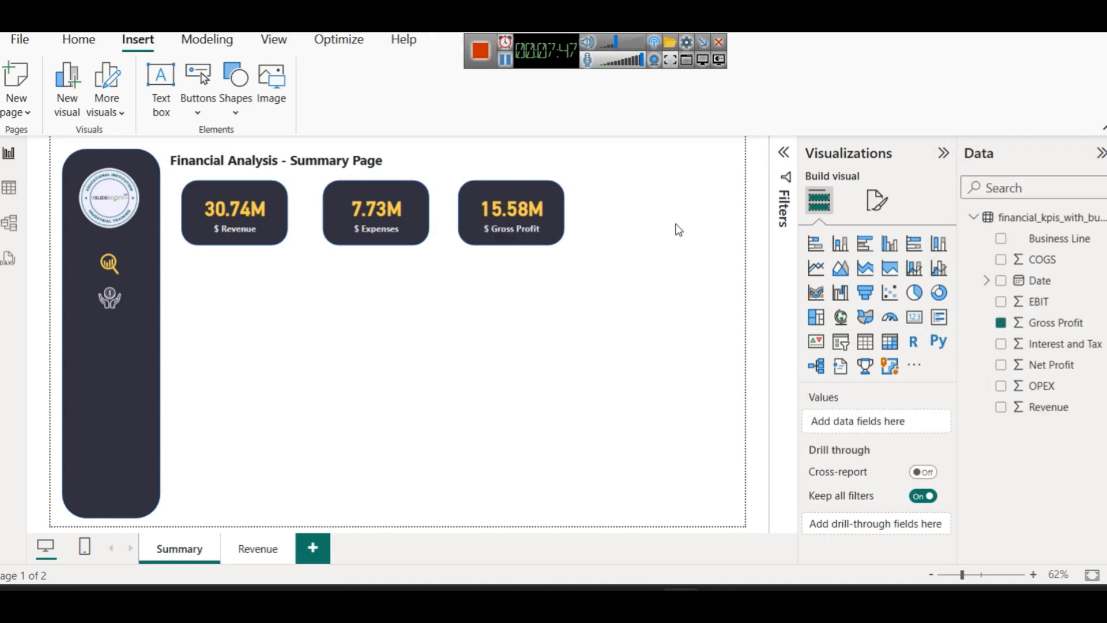
{"action": "left_click", "coordinate": [504, 61]}
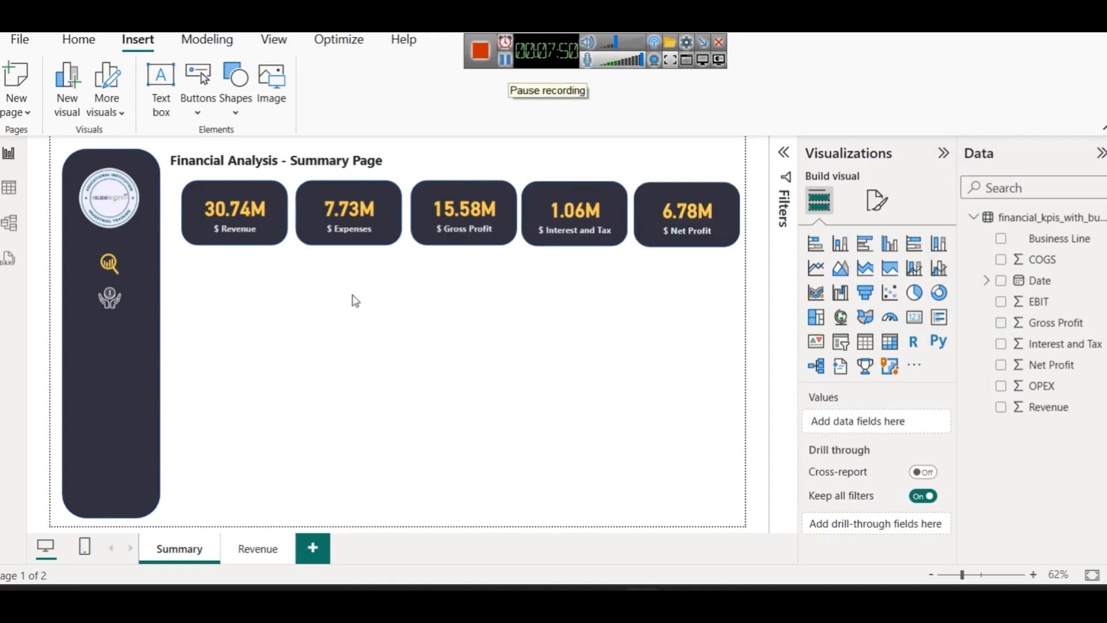
Check the Revenue page, return to the Summary page, and open its page formatting
{"action": "left_click_drag", "start_coordinate": [408, 164], "coordinate": [519, 279]}
{"action": "left_click", "coordinate": [503, 329]}
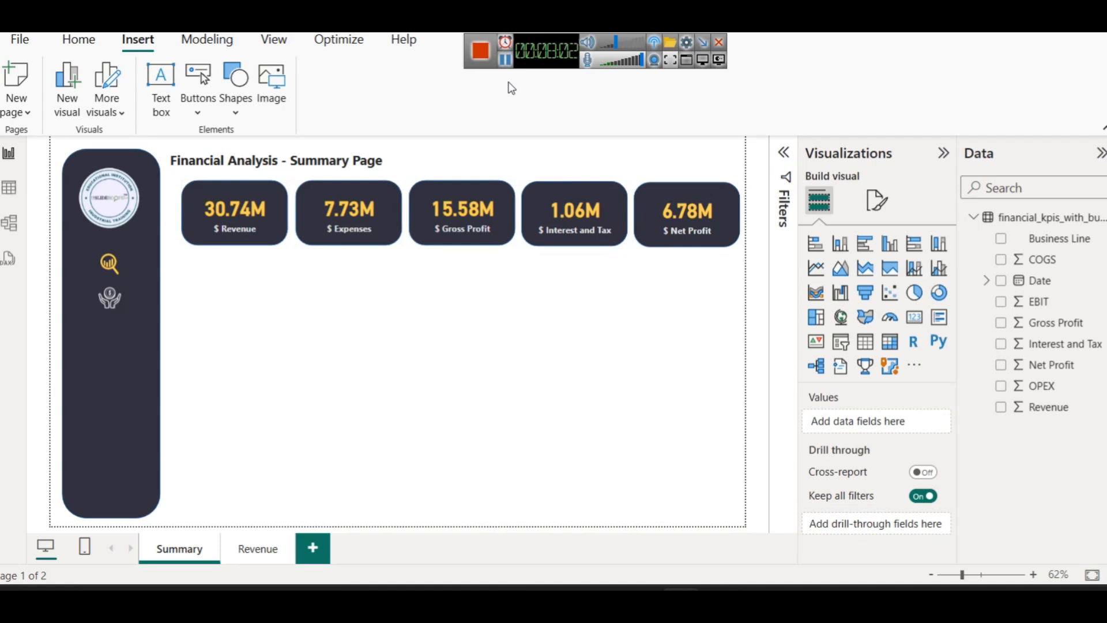
{"action": "left_click", "coordinate": [259, 549]}
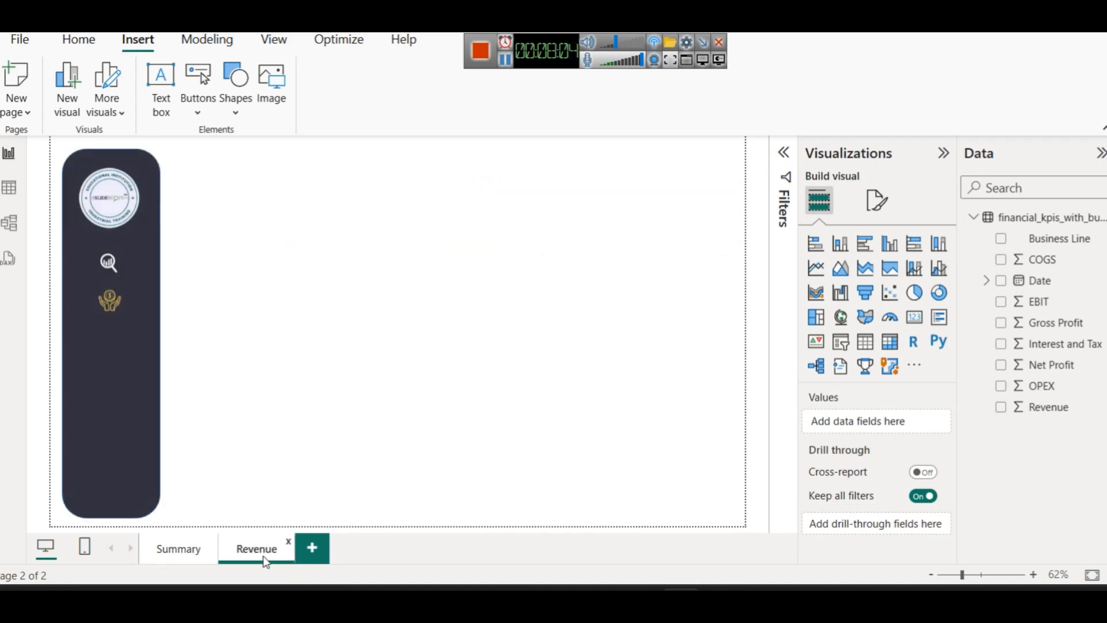
{"action": "left_click", "coordinate": [171, 554]}
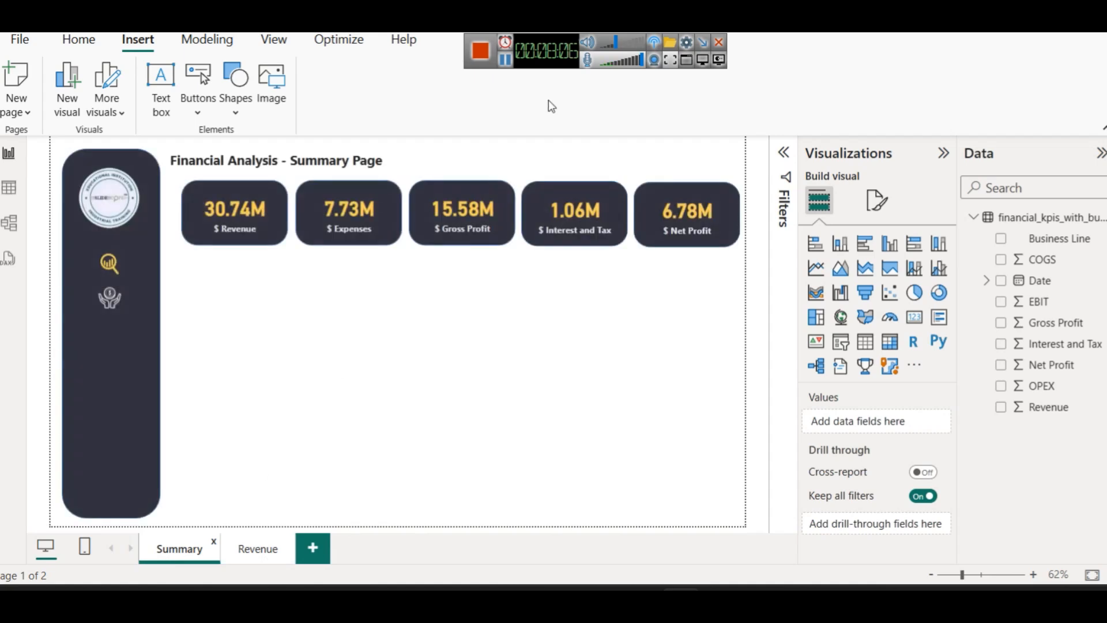
{"action": "left_click", "coordinate": [482, 55]}
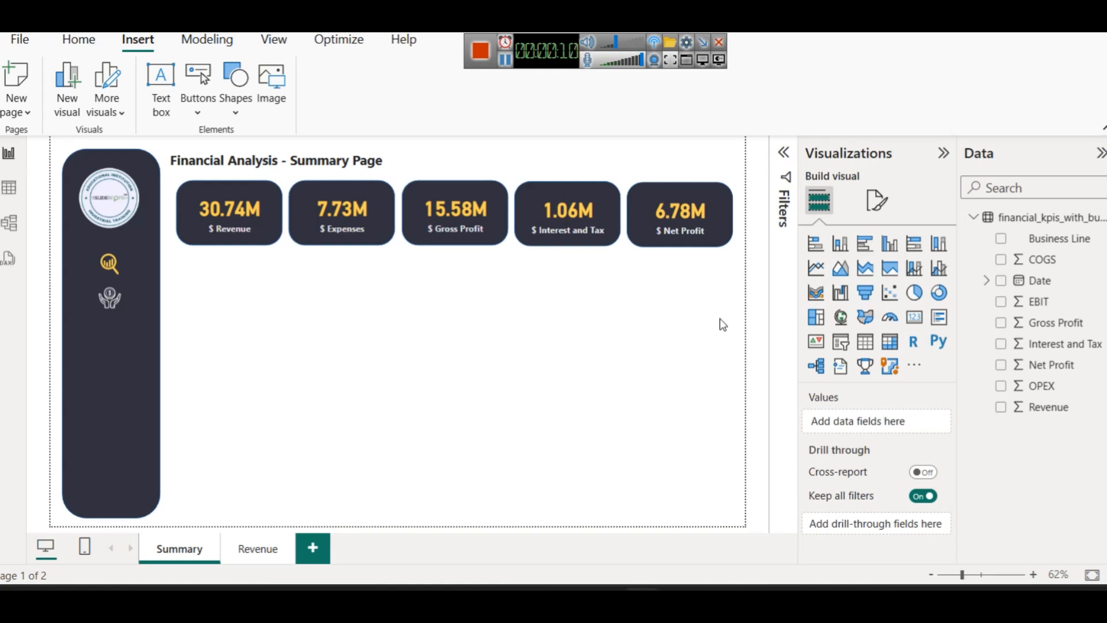
{"action": "left_click", "coordinate": [878, 200]}
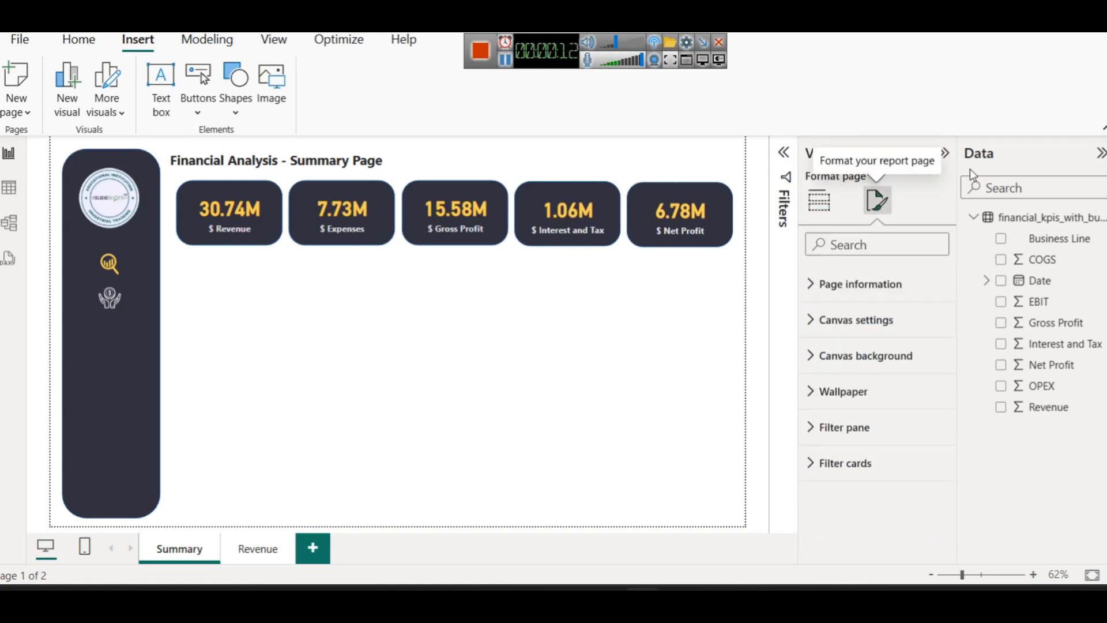
Set Canvas background colour to custom #F0EFF5 with transparency 0%
{"action": "left_click", "coordinate": [854, 358]}
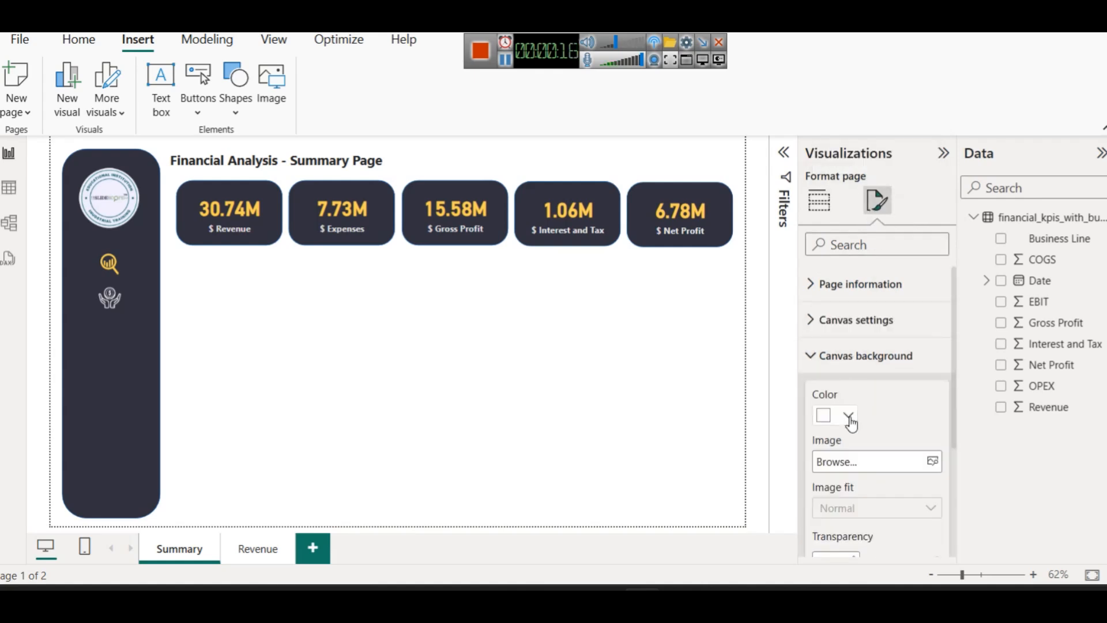
{"action": "left_click", "coordinate": [851, 422]}
{"action": "left_click", "coordinate": [863, 376]}
{"action": "type", "text": "#F0EFF5"}
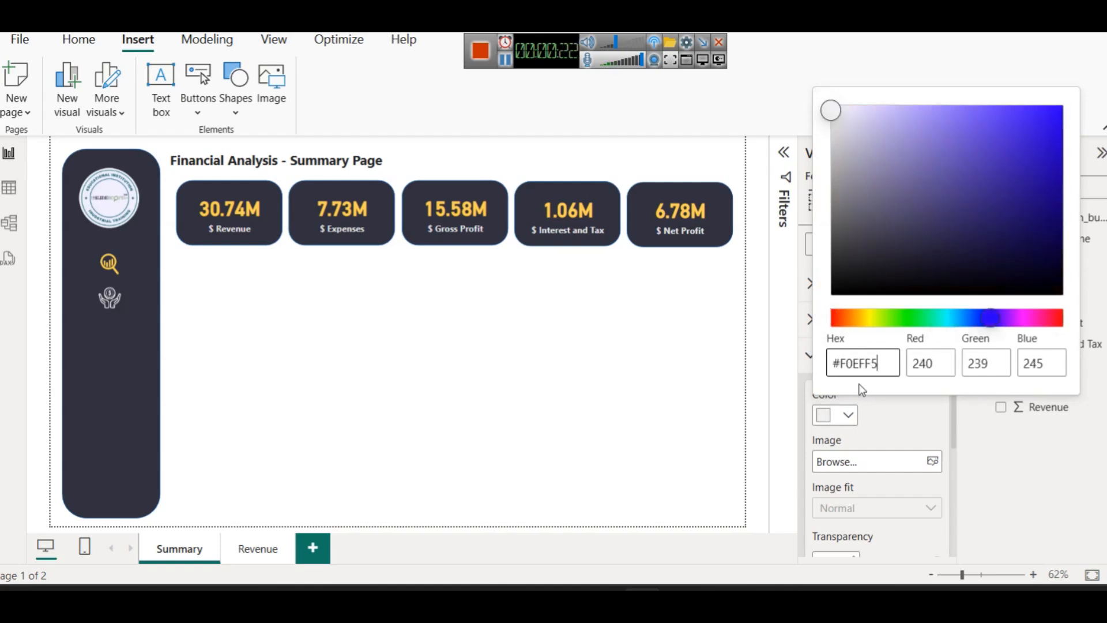
{"action": "left_click", "coordinate": [888, 434]}
{"action": "scroll", "coordinate": [856, 461], "scroll_direction": "down", "scroll_amount": 2}
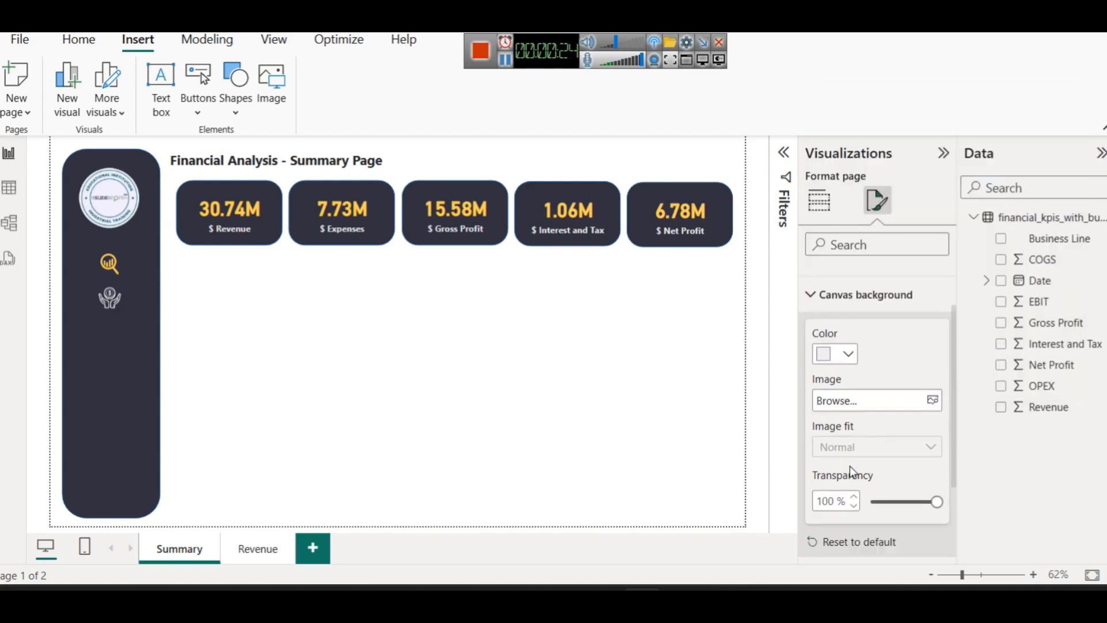
{"action": "left_click", "coordinate": [865, 476]}
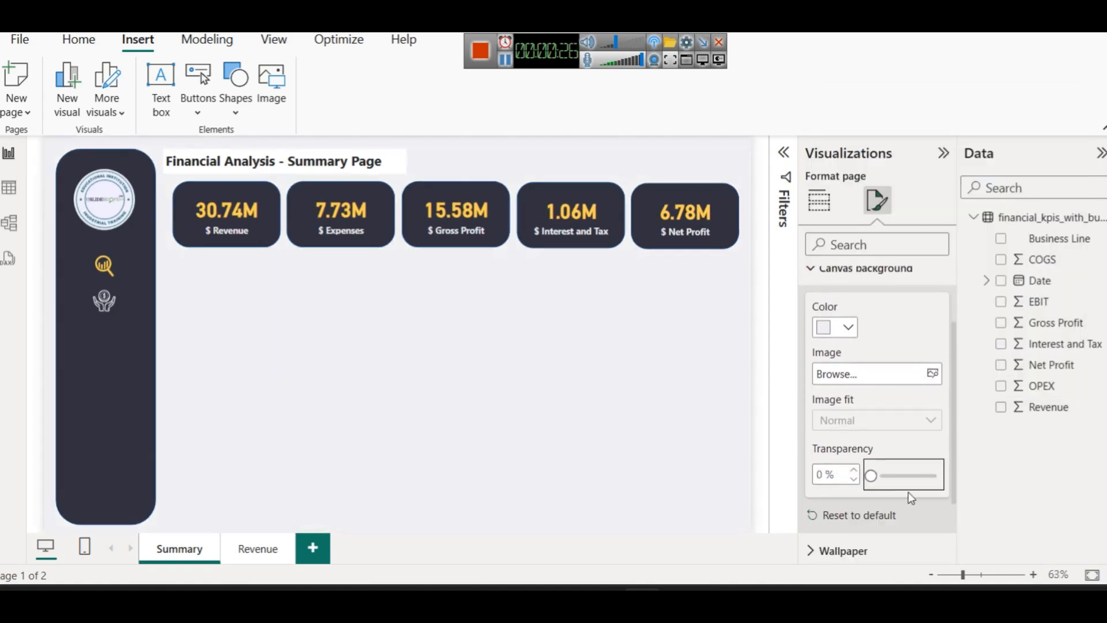
Switch off the Effects background of the 'Financial Analysis - Summary Page' title box
{"action": "left_click", "coordinate": [553, 358]}
{"action": "left_click", "coordinate": [333, 157]}
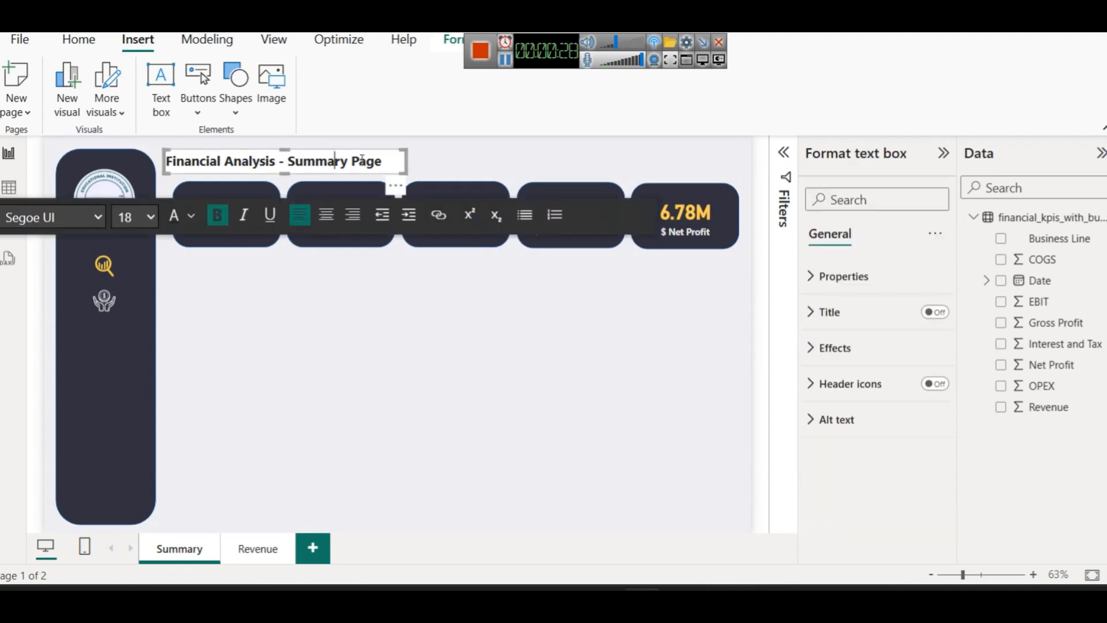
{"action": "left_click", "coordinate": [829, 344]}
{"action": "left_click", "coordinate": [931, 392]}
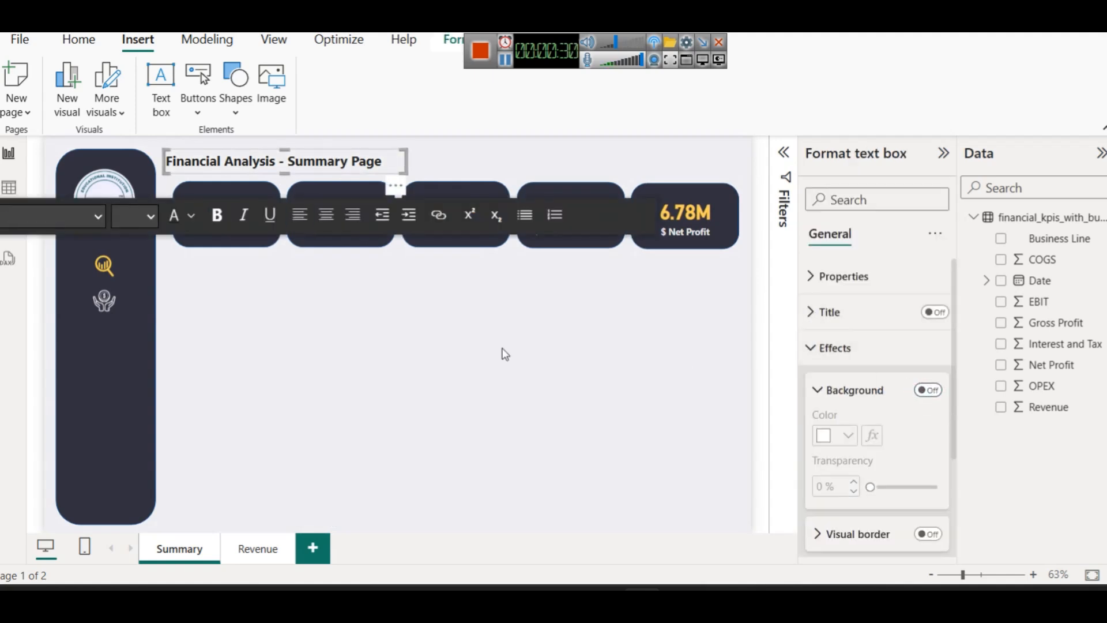
{"action": "left_click", "coordinate": [503, 349]}
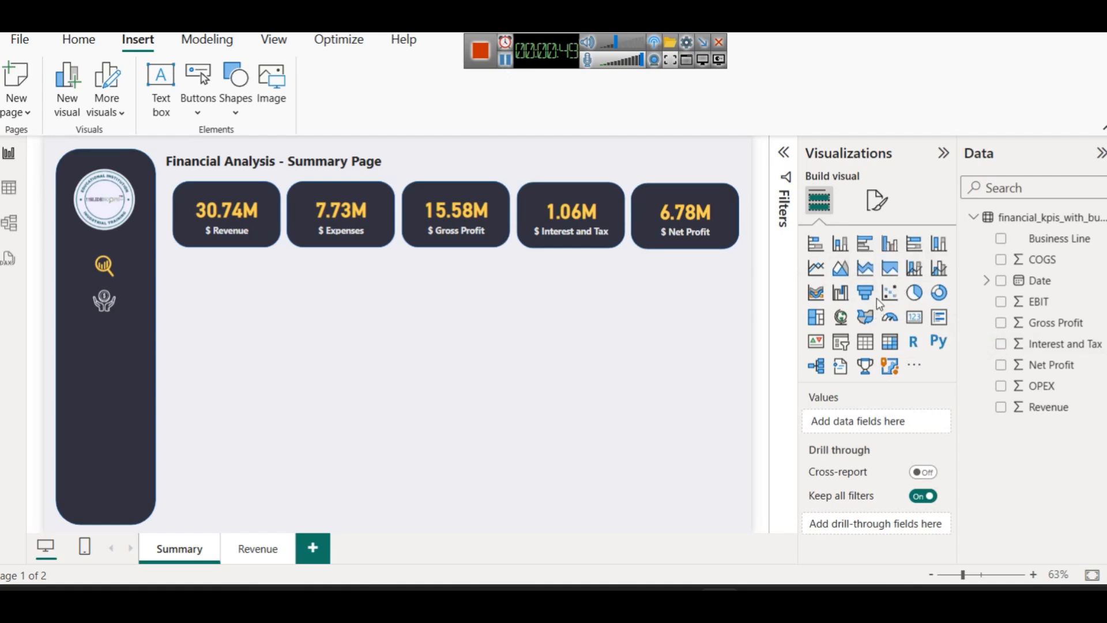
Add an empty column chart to the page, then delete it again
{"action": "left_click", "coordinate": [889, 243]}
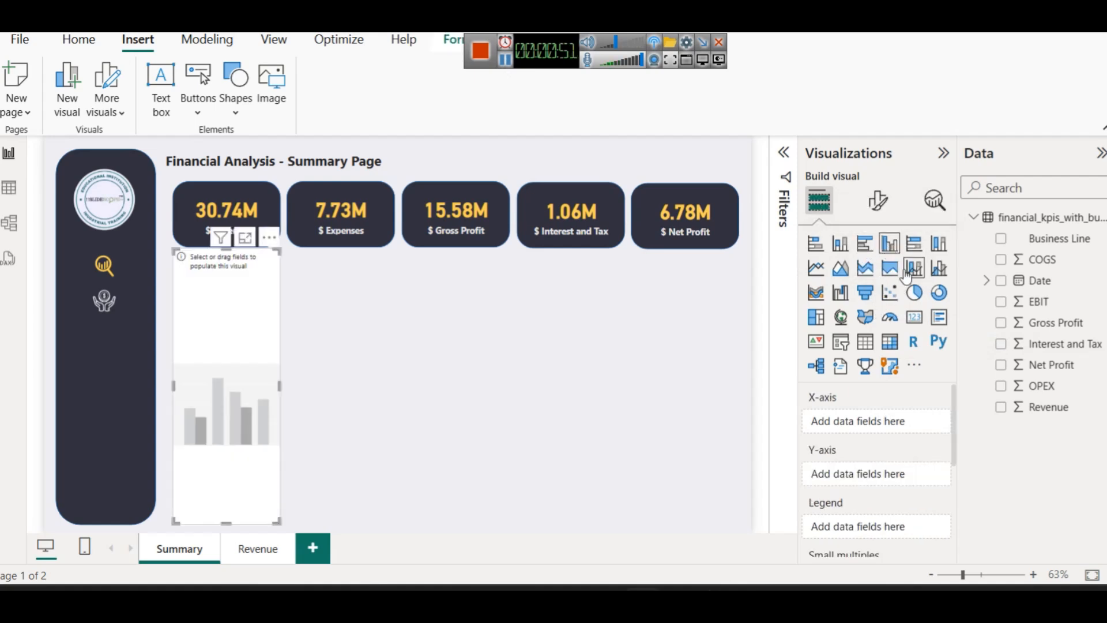
{"action": "left_click", "coordinate": [337, 350]}
{"action": "left_click", "coordinate": [262, 345]}
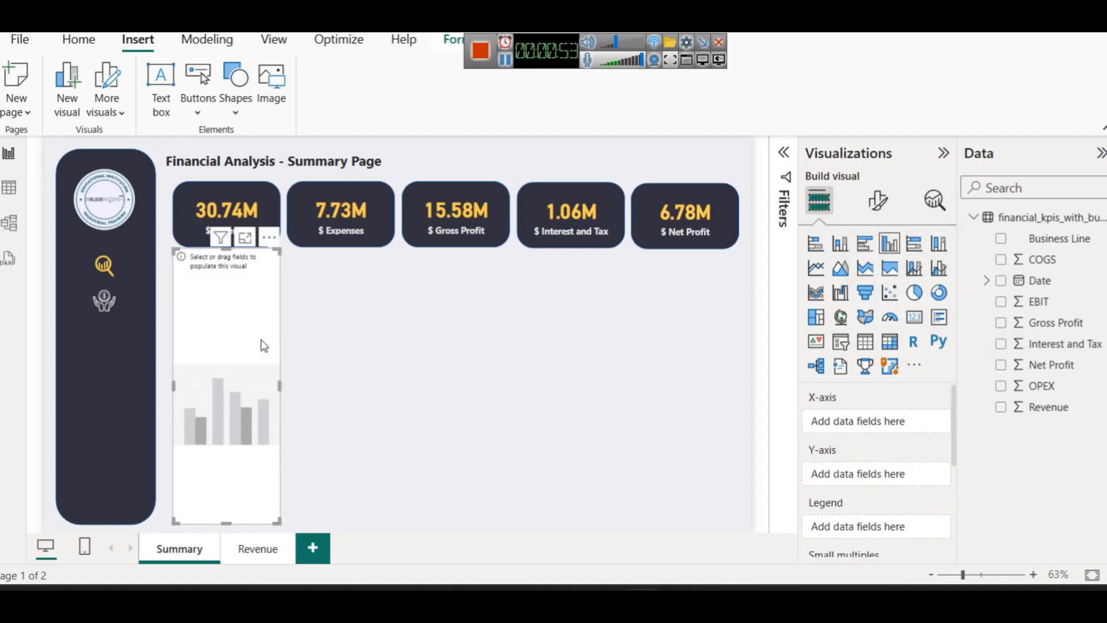
{"action": "key", "text": "Delete"}
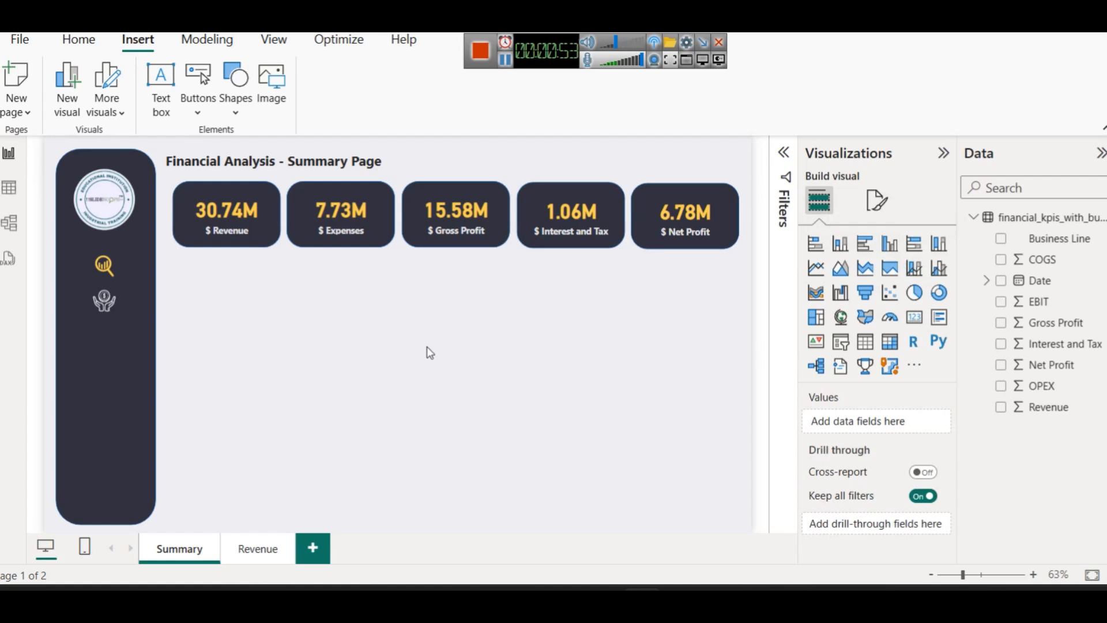
Insert a rounded rectangle and size it under the Expenses through Net Profit cards
{"action": "left_click", "coordinate": [241, 113]}
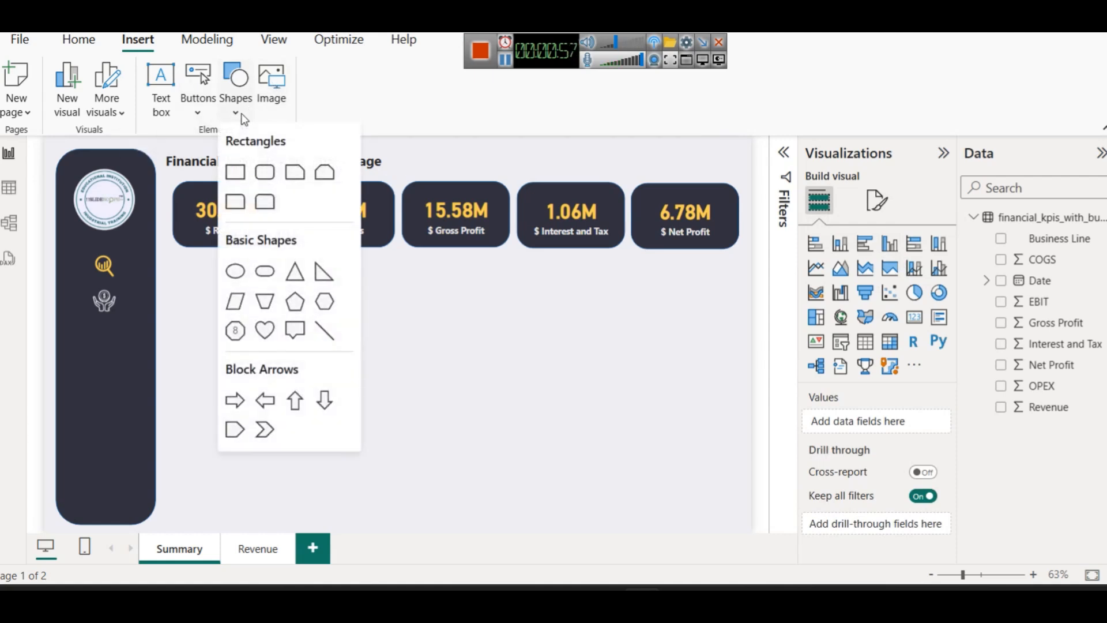
{"action": "left_click", "coordinate": [265, 172]}
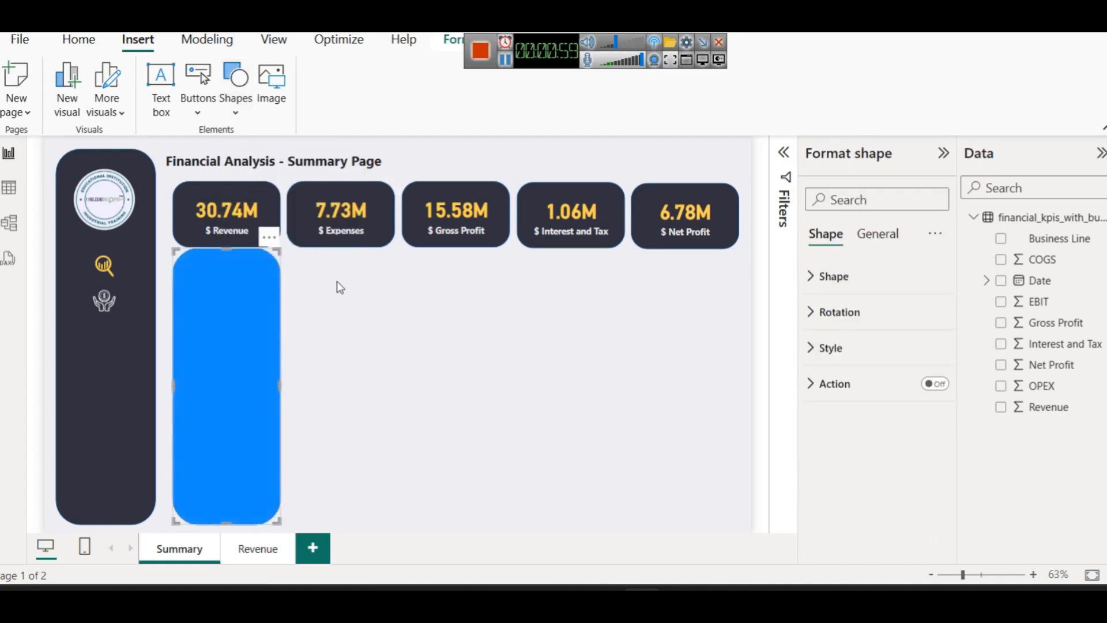
{"action": "left_click_drag", "start_coordinate": [218, 327], "coordinate": [333, 335]}
{"action": "left_click_drag", "start_coordinate": [395, 385], "coordinate": [736, 383]}
{"action": "left_click_drag", "start_coordinate": [515, 524], "coordinate": [524, 398]}
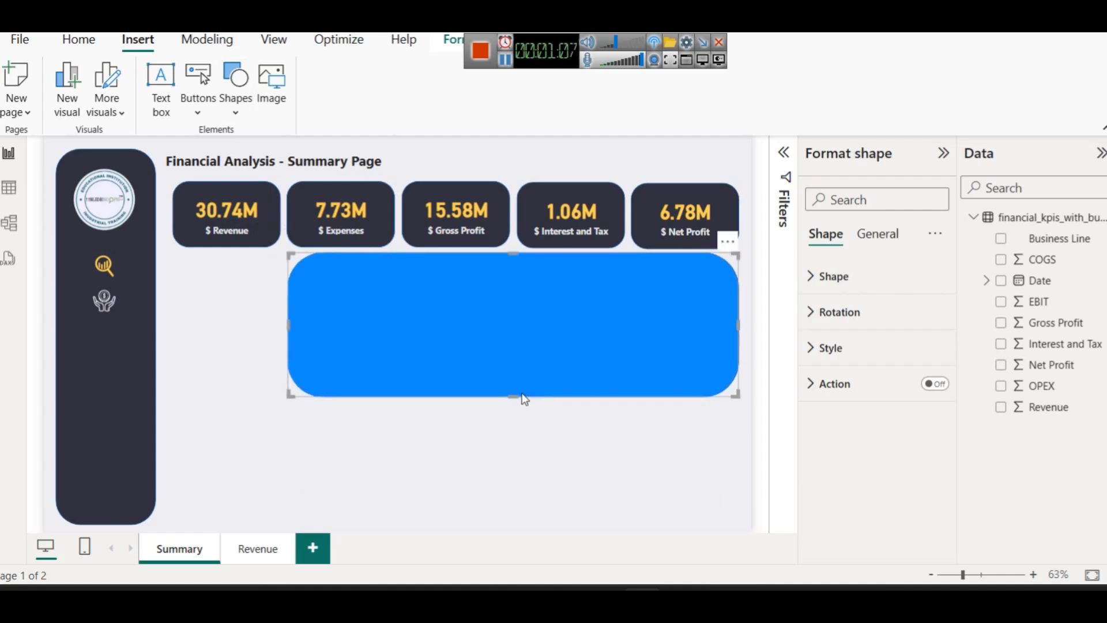
Lower the rectangle's rounded corners to 10
{"action": "left_click", "coordinate": [520, 325]}
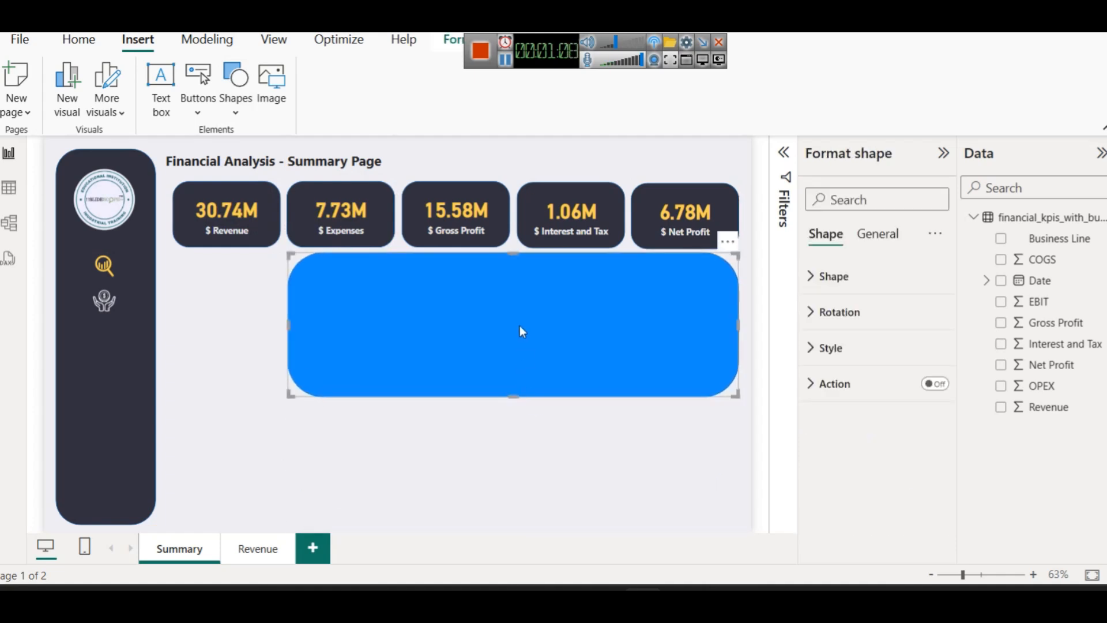
{"action": "left_click", "coordinate": [843, 276]}
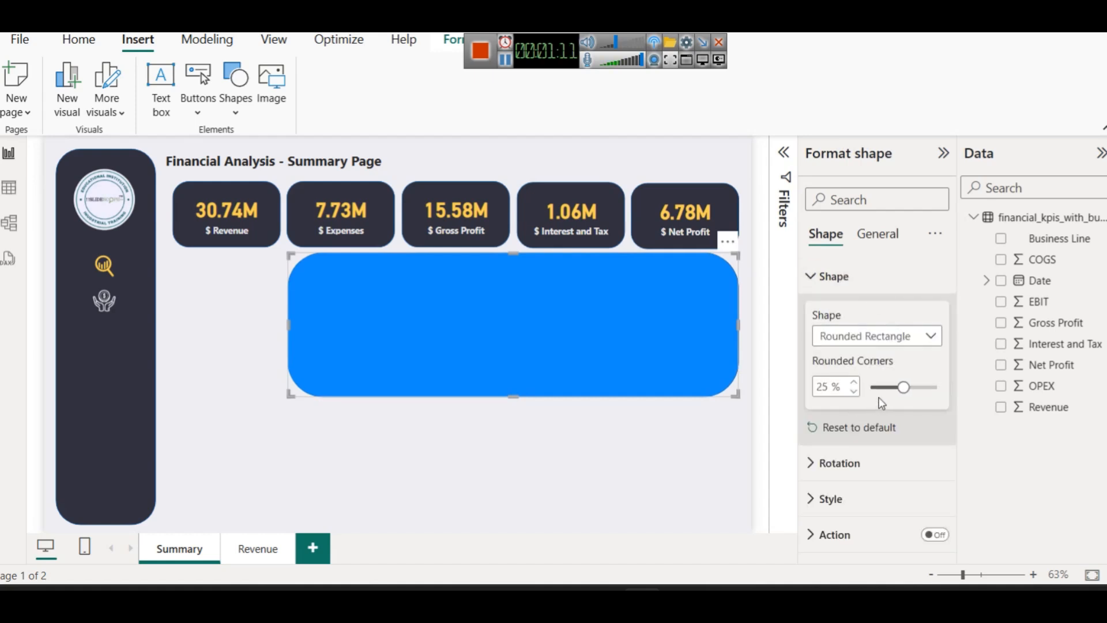
{"action": "left_click", "coordinate": [816, 387]}
{"action": "type", "text": "10"}
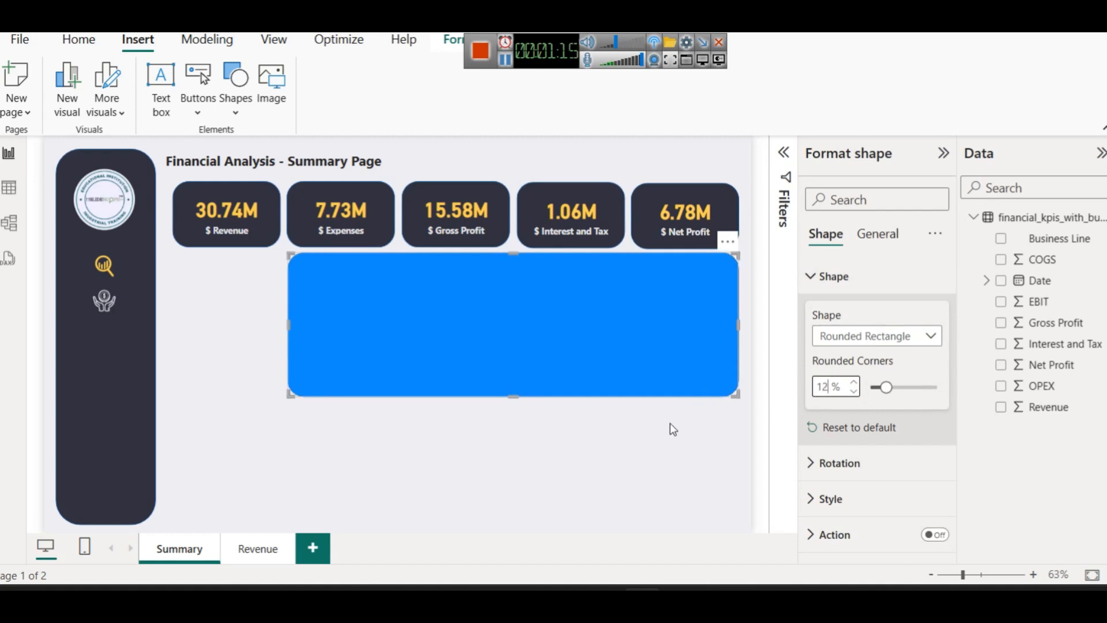
{"action": "left_click", "coordinate": [670, 423]}
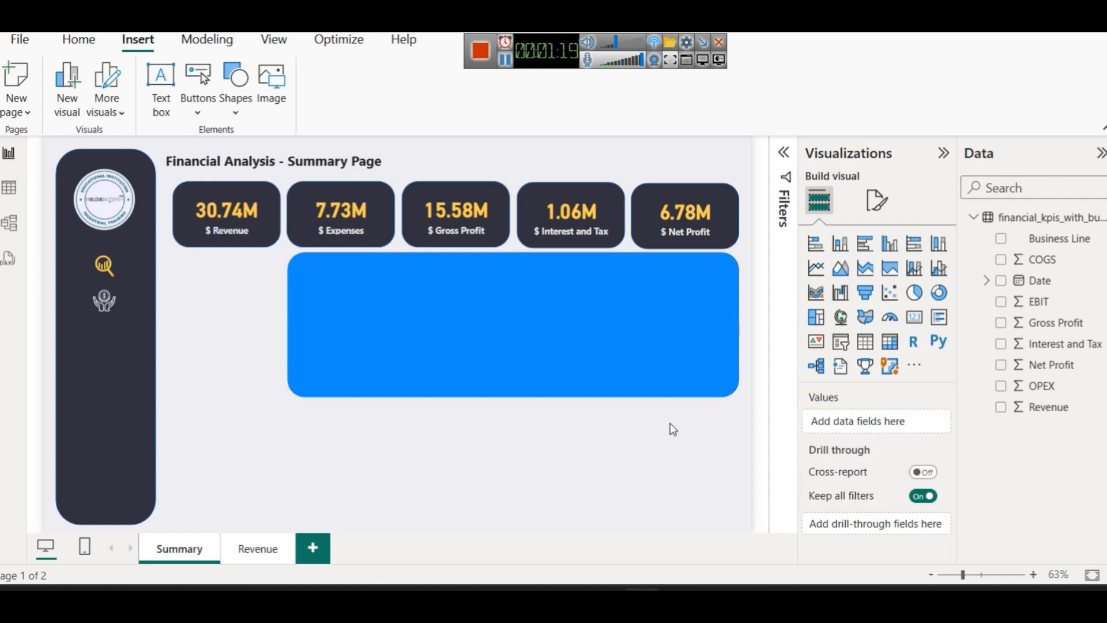
Fill the rectangle with white
{"action": "left_click", "coordinate": [563, 354]}
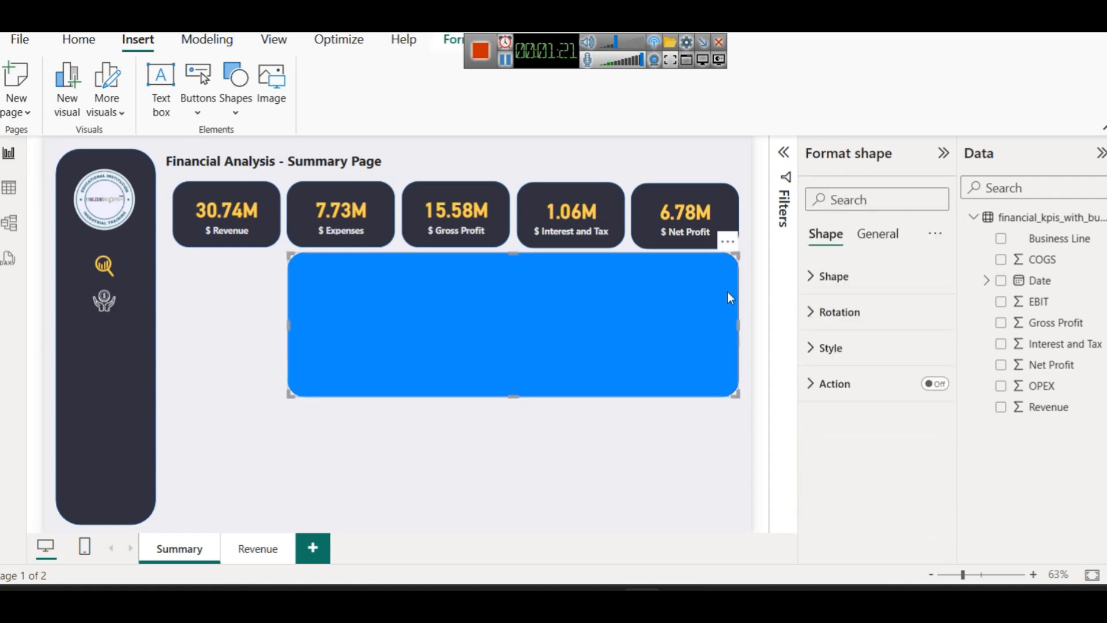
{"action": "left_click", "coordinate": [833, 276]}
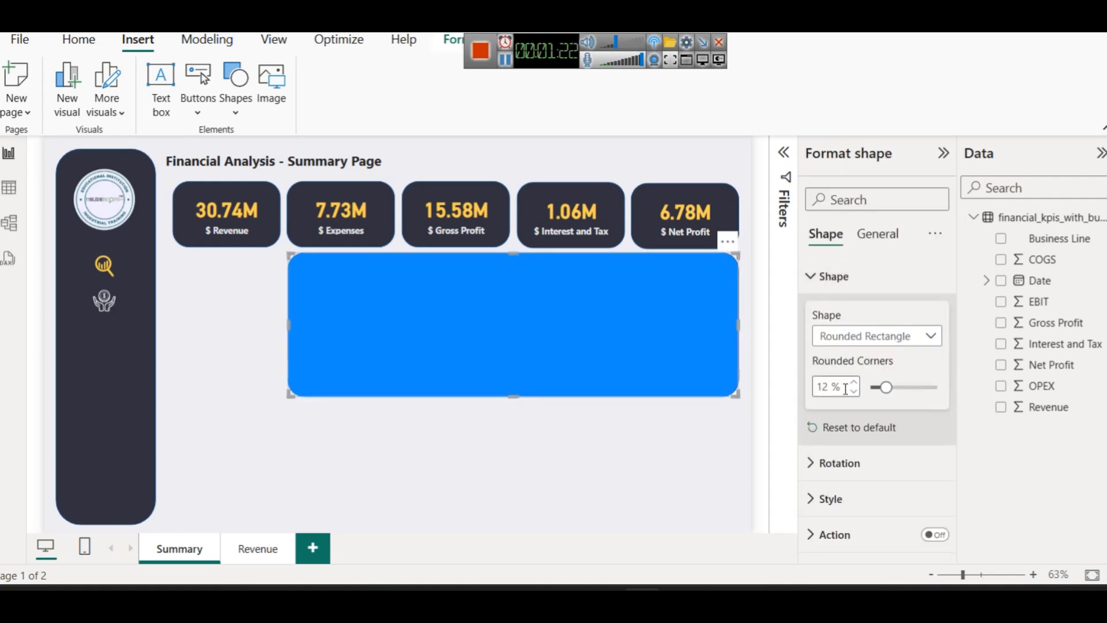
{"action": "left_click", "coordinate": [845, 500]}
{"action": "scroll", "coordinate": [857, 479], "scroll_direction": "down", "scroll_amount": 3}
{"action": "left_click", "coordinate": [832, 417]}
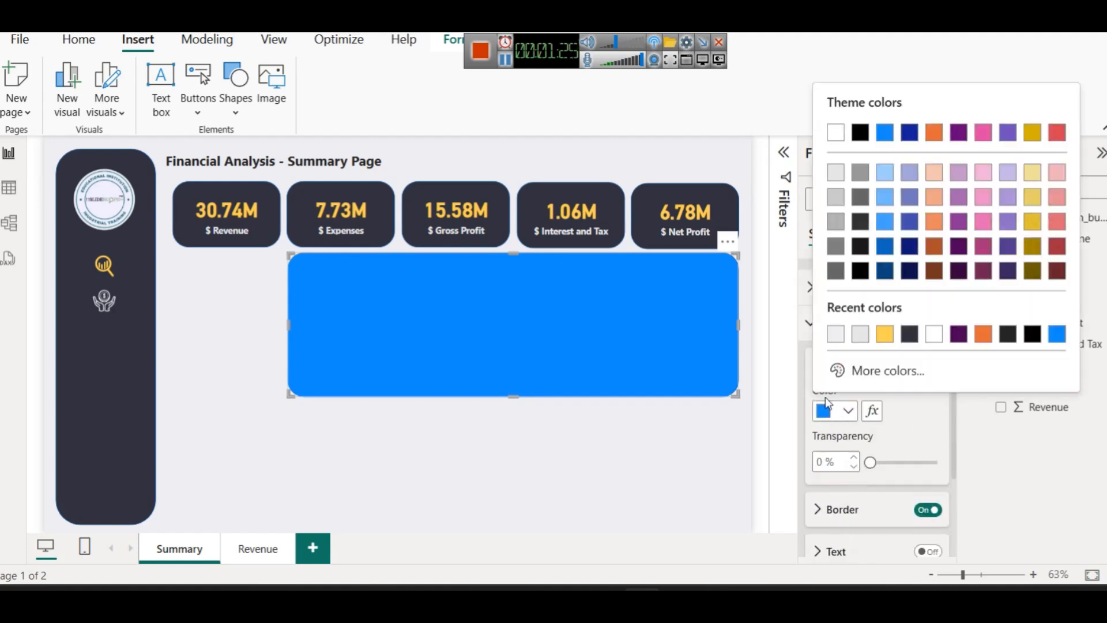
{"action": "left_click", "coordinate": [835, 133]}
{"action": "left_click", "coordinate": [471, 476]}
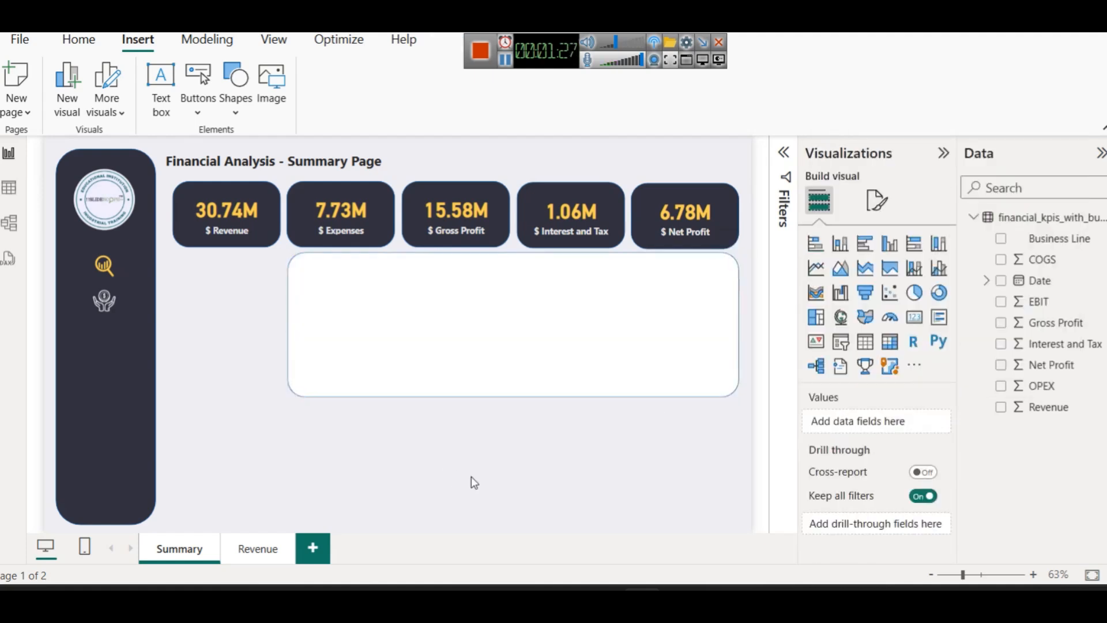
Review the white panel's fill settings and deselect it
{"action": "left_click", "coordinate": [583, 311]}
{"action": "left_click", "coordinate": [836, 349]}
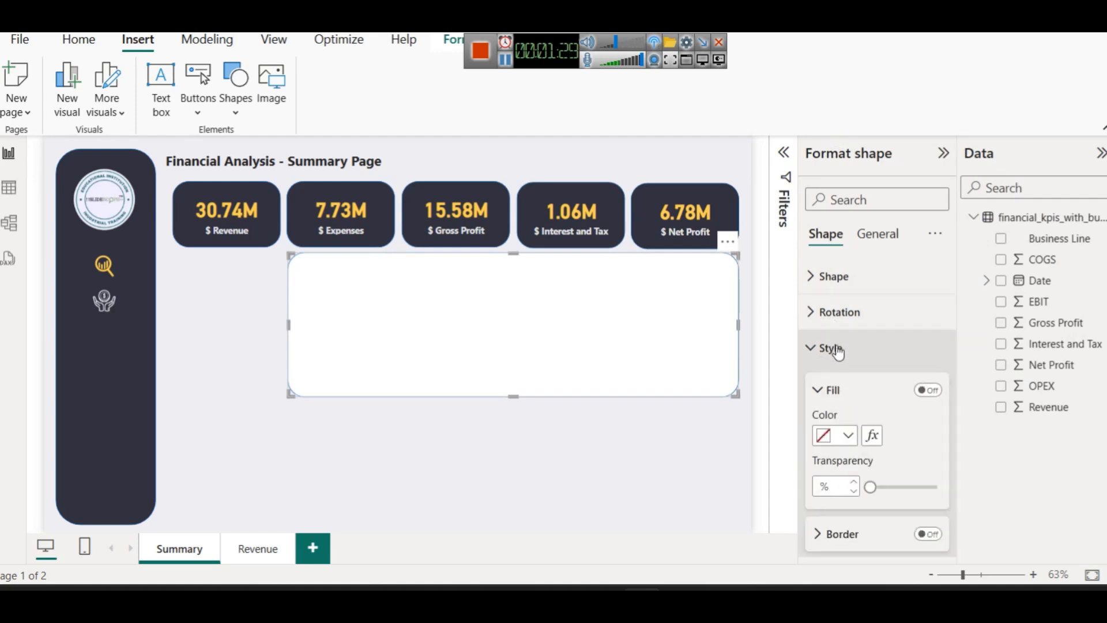
{"action": "scroll", "coordinate": [828, 512], "scroll_direction": "down", "scroll_amount": 3}
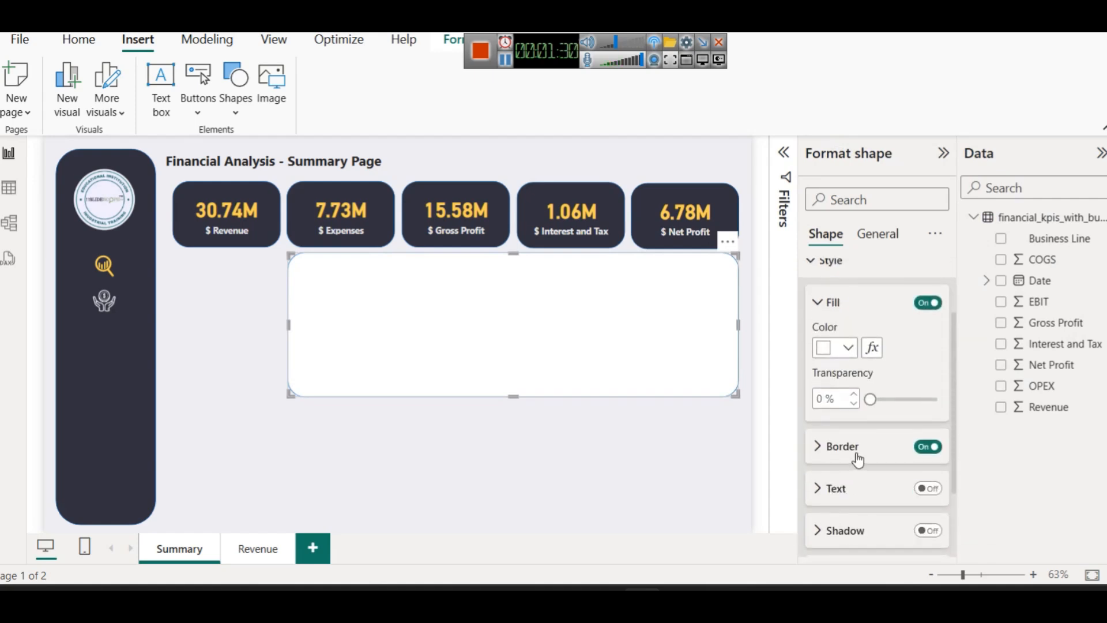
{"action": "left_click", "coordinate": [615, 471]}
{"action": "left_click", "coordinate": [584, 363]}
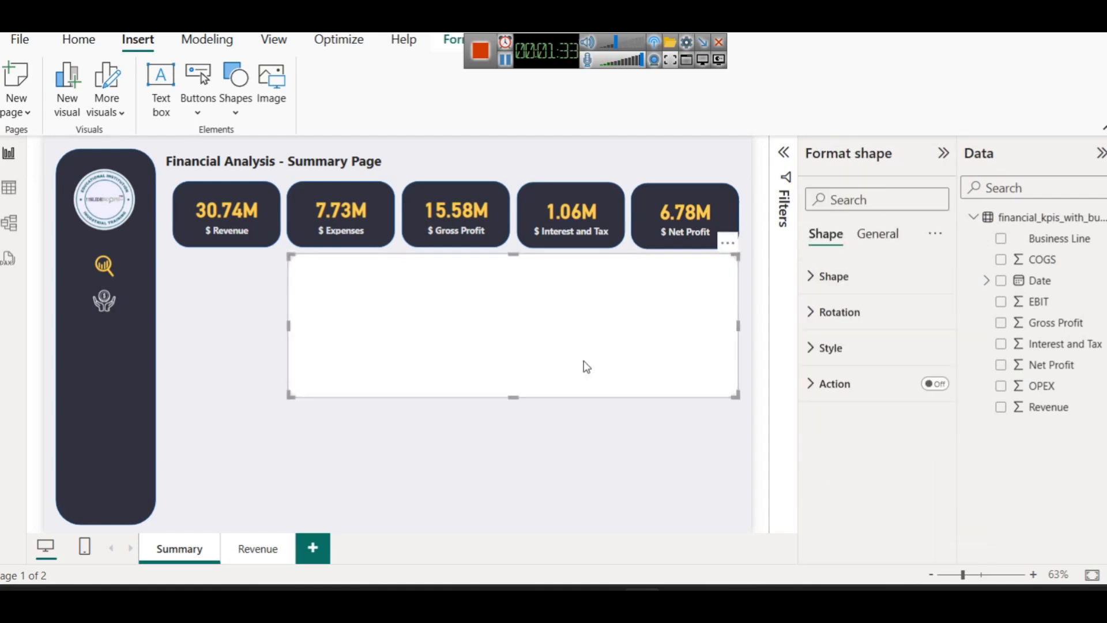
{"action": "left_click", "coordinate": [609, 455]}
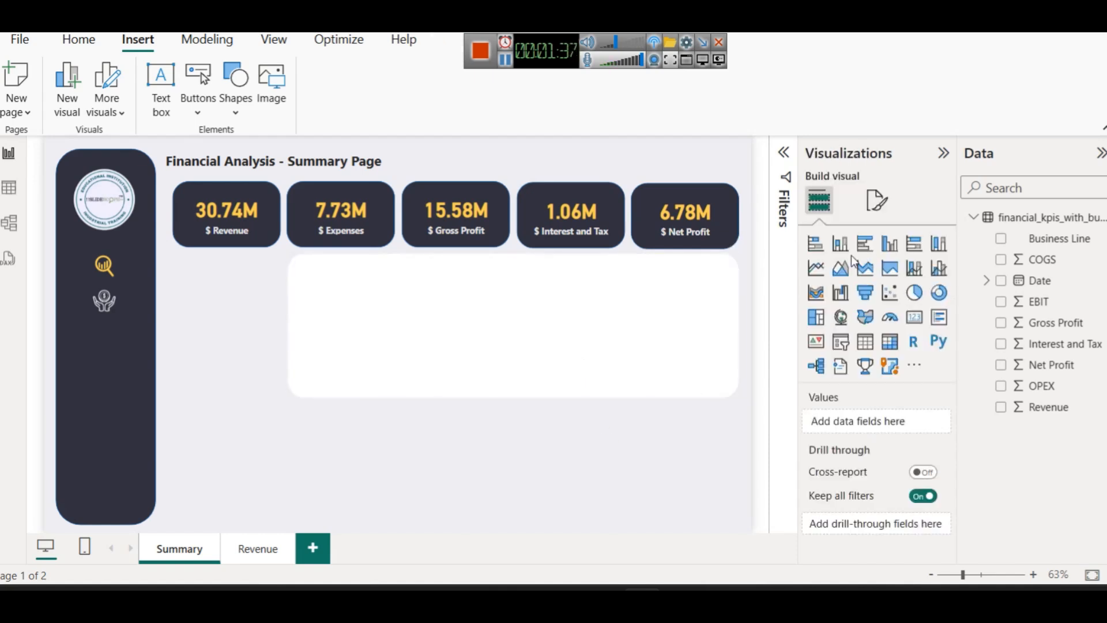
Add a clustered column chart and size it to fill the white panel's width and height
{"action": "left_click", "coordinate": [889, 250]}
{"action": "left_click_drag", "start_coordinate": [222, 365], "coordinate": [349, 390]}
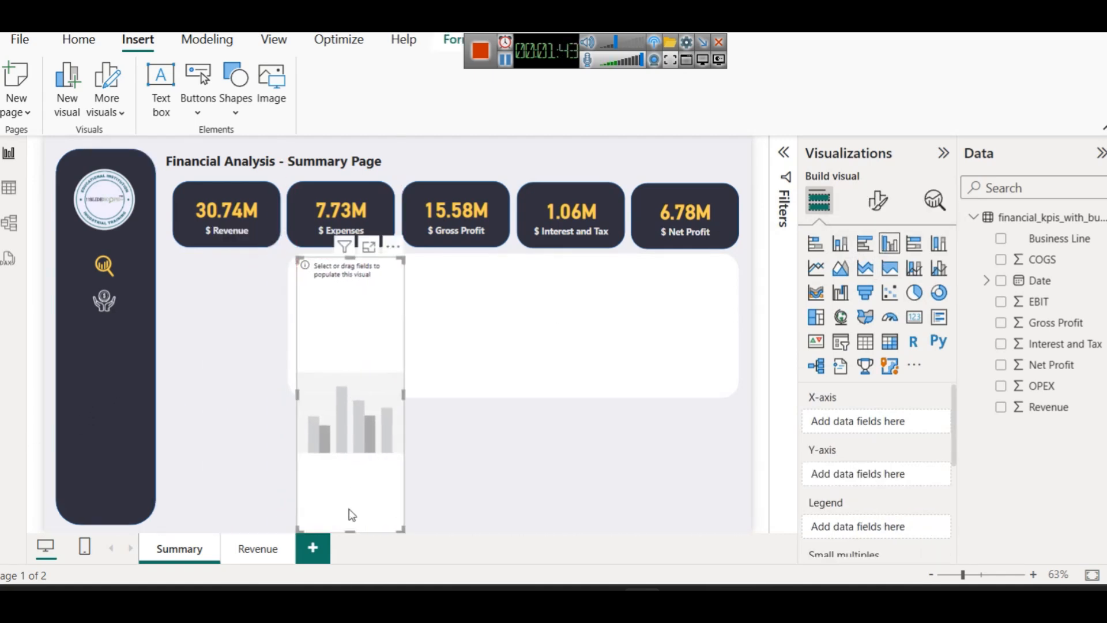
{"action": "left_click_drag", "start_coordinate": [349, 528], "coordinate": [364, 397]}
{"action": "left_click_drag", "start_coordinate": [403, 323], "coordinate": [729, 352]}
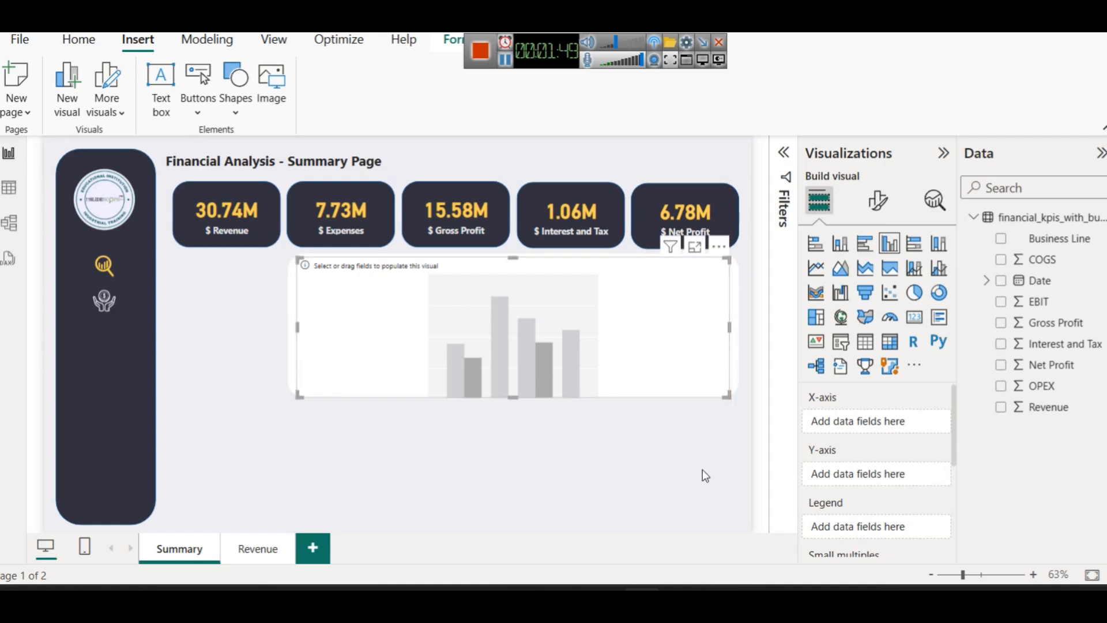
{"action": "left_click_drag", "start_coordinate": [512, 396], "coordinate": [511, 392]}
Check the chart's fit inside the panel, then bring up the Modeling commands
{"action": "left_click", "coordinate": [519, 466]}
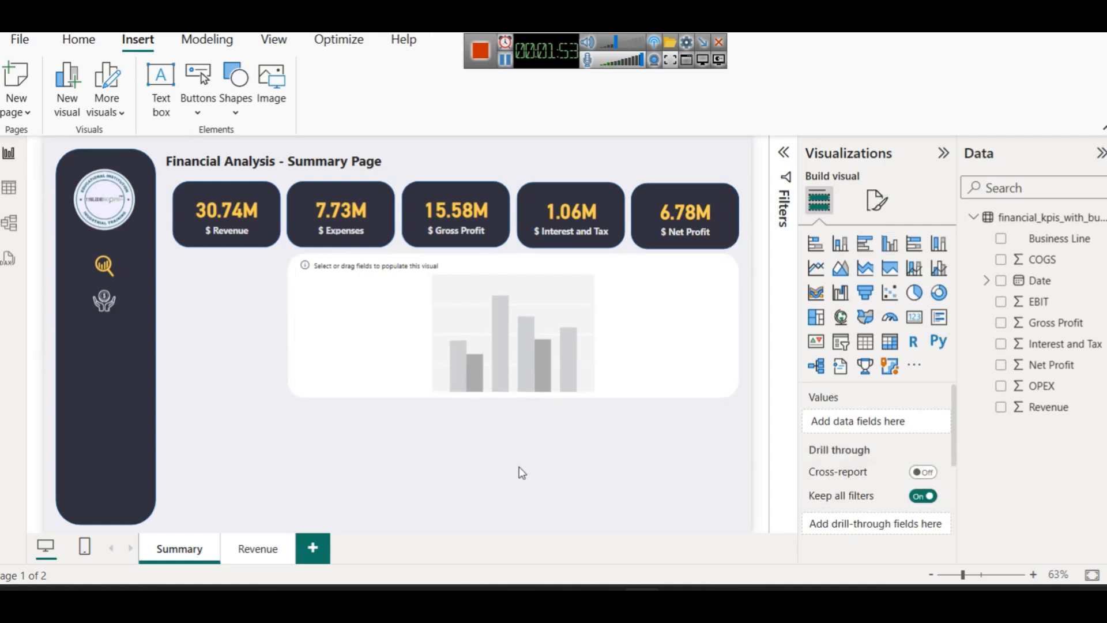
{"action": "left_click", "coordinate": [544, 331]}
{"action": "left_click", "coordinate": [552, 406]}
{"action": "left_click", "coordinate": [547, 380]}
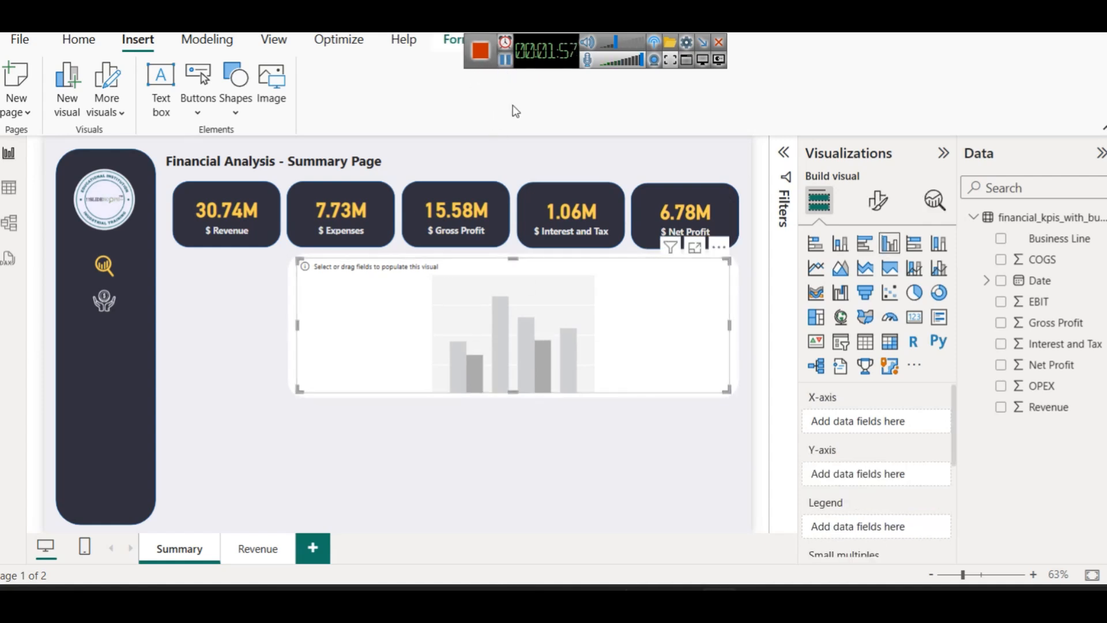
{"action": "left_click", "coordinate": [546, 444]}
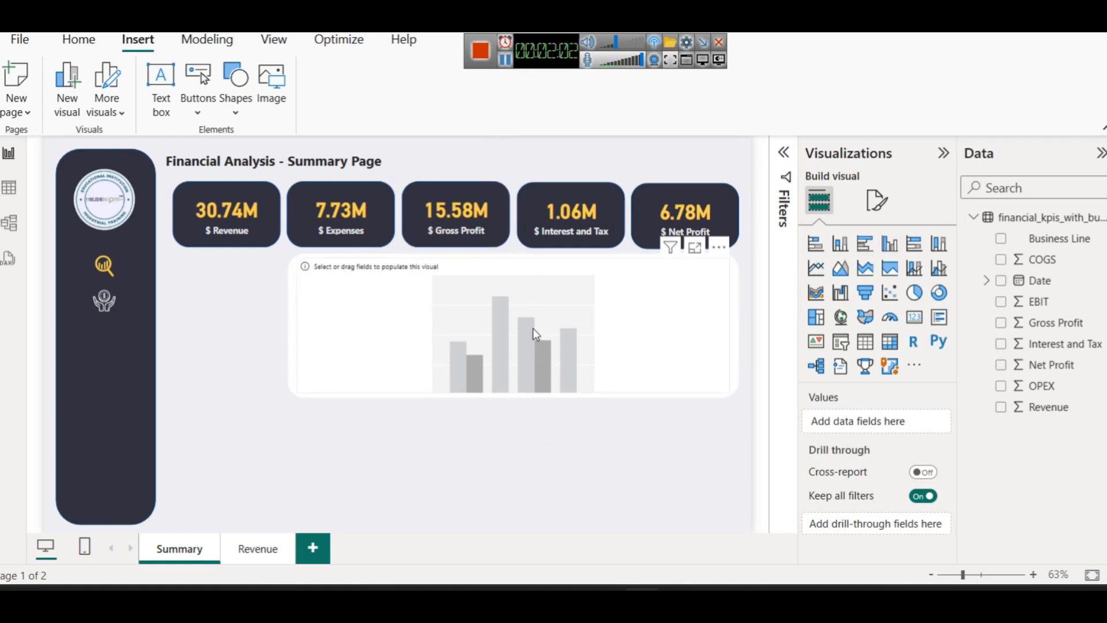
{"action": "left_click", "coordinate": [192, 43]}
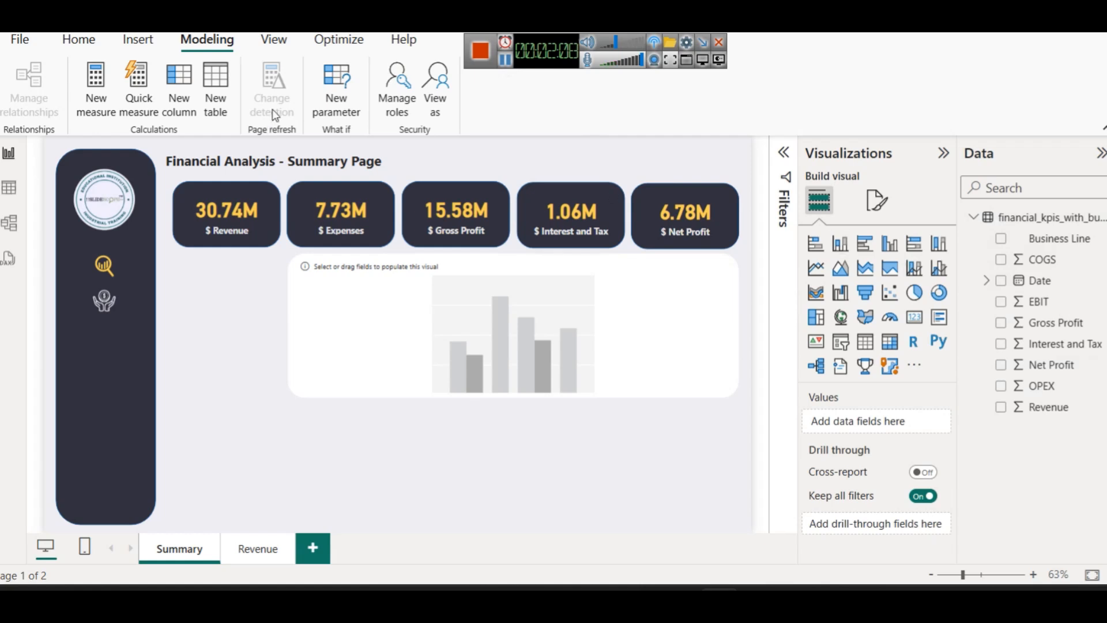
Start a new calculated table and paste the DATATABLE KPI list definition
{"action": "left_click", "coordinate": [218, 98]}
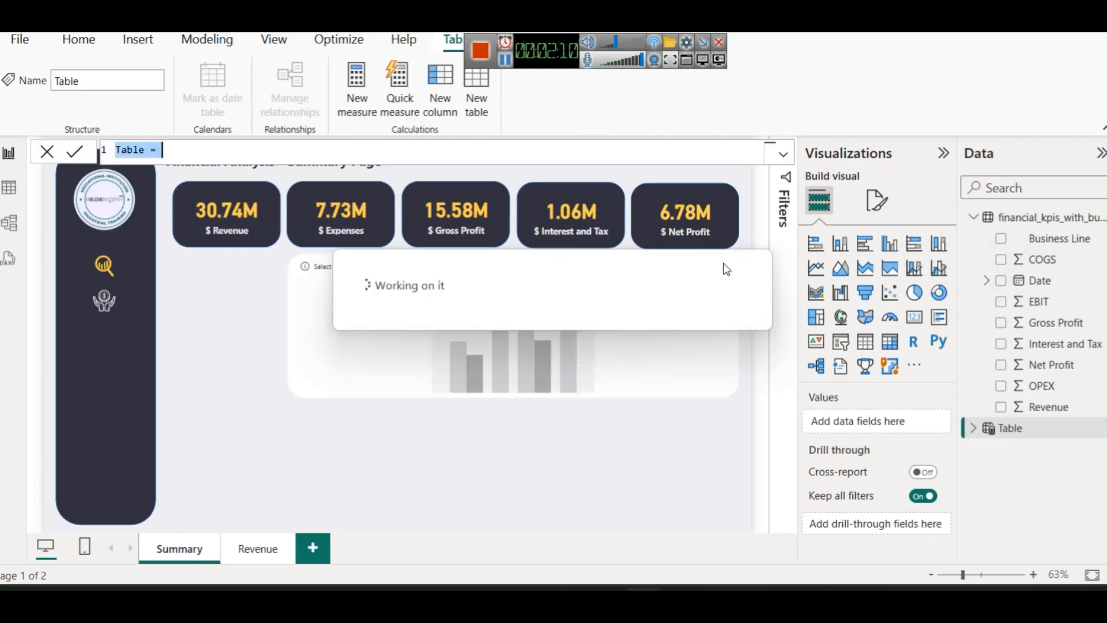
{"action": "type", "text": "KPI Selector = DATATABLE(     \"KPI\", STRING,     {         {\"OPEX\"},         {\"Gross Profit\"},         {\"EBIT\"},         {\"Interest and Tax\"},         {\"Net Profit\"}     } )"}
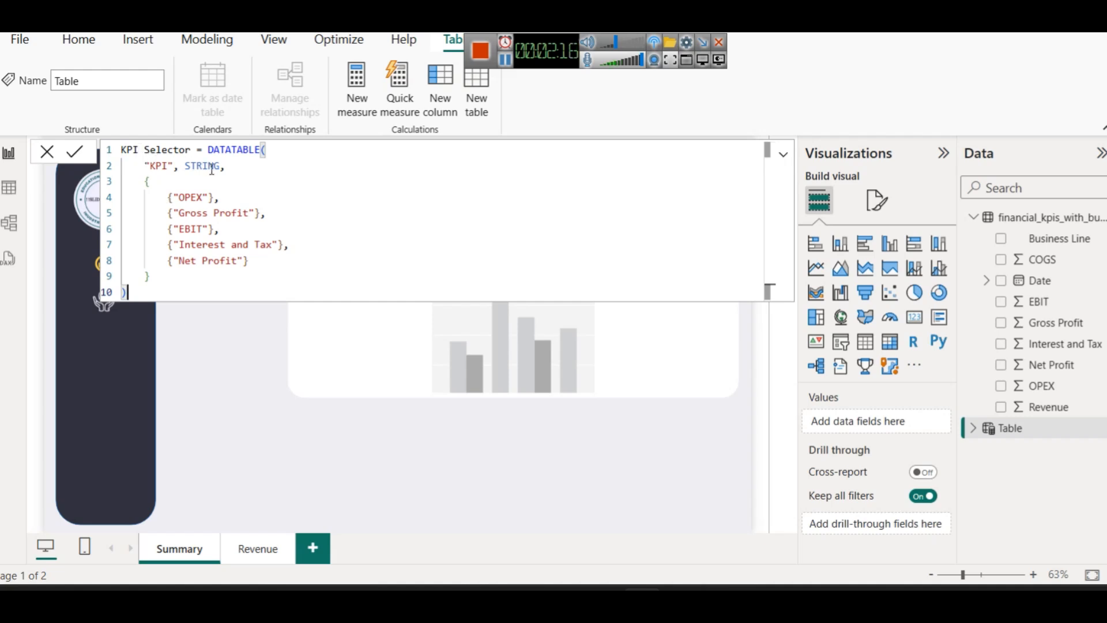
{"action": "double_click", "coordinate": [232, 150]}
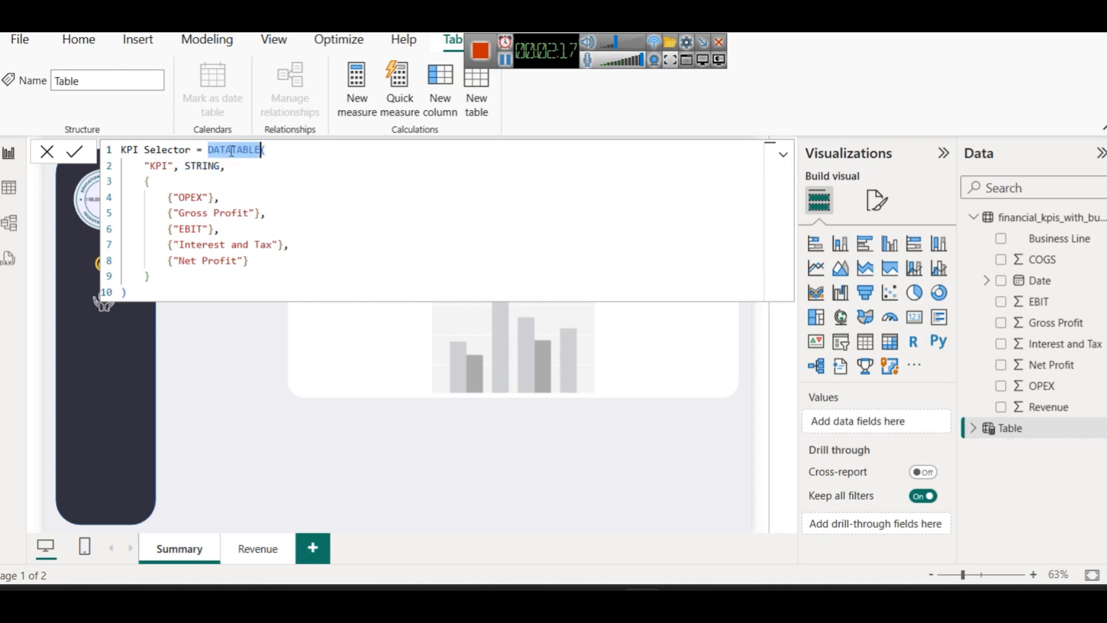
{"action": "left_click", "coordinate": [271, 148]}
{"action": "key", "text": "ctrl+shift+Left"}
{"action": "key", "text": "ctrl+shift+Left"}
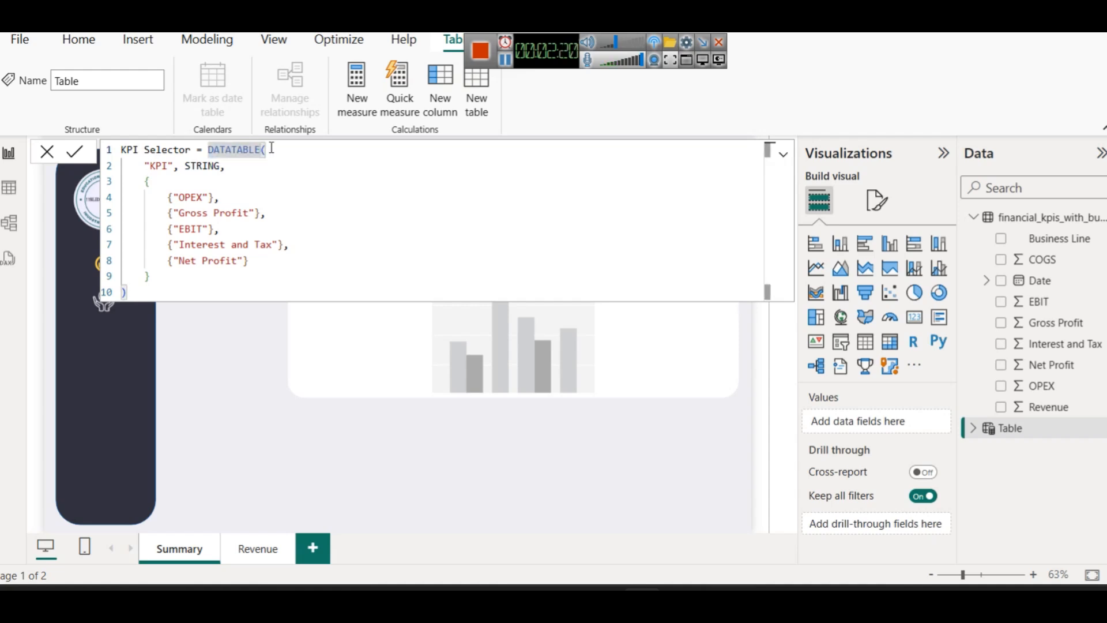
{"action": "left_click", "coordinate": [271, 149]}
{"action": "key", "text": "BackSpace"}
{"action": "type", "text": "("}
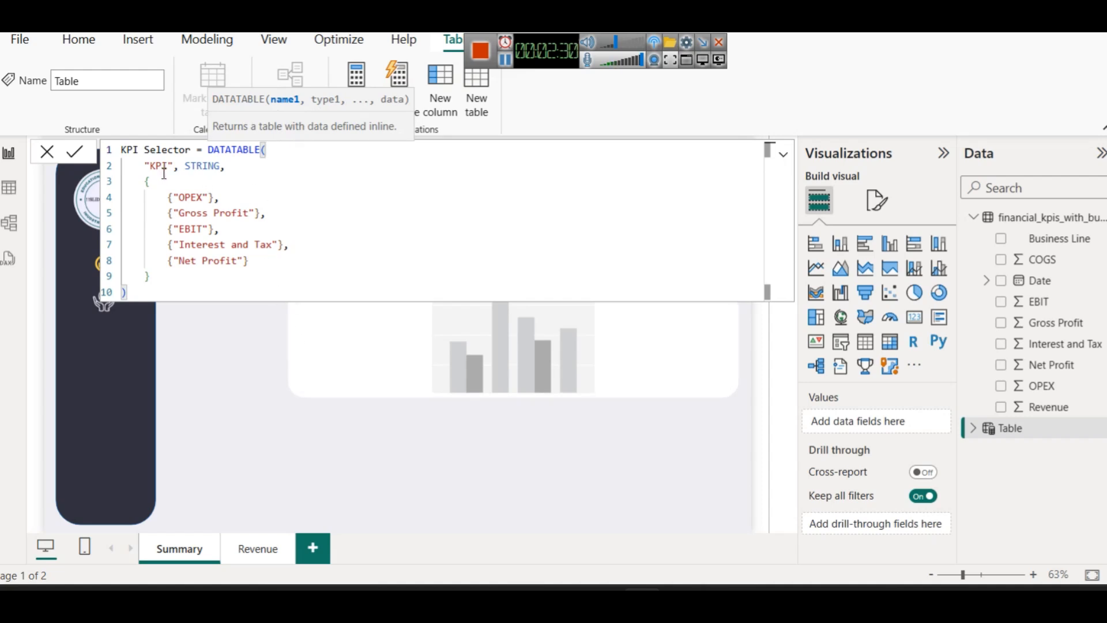
Review the STRING column and OPEX row, commit the KPI Selector table, and view its rows
{"action": "double_click", "coordinate": [198, 168]}
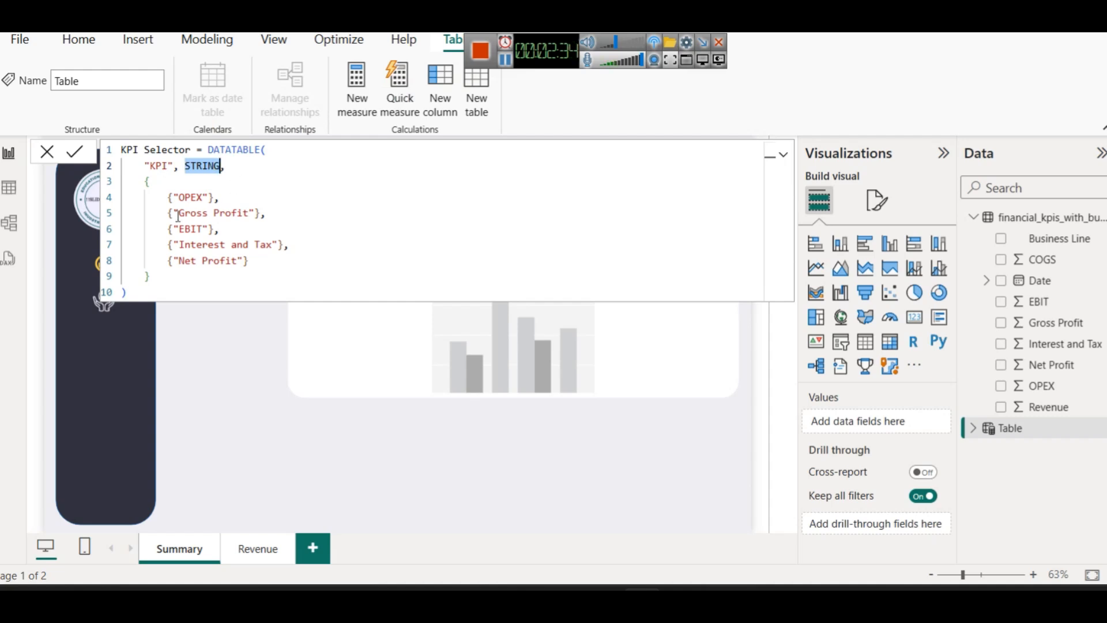
{"action": "left_click", "coordinate": [163, 184]}
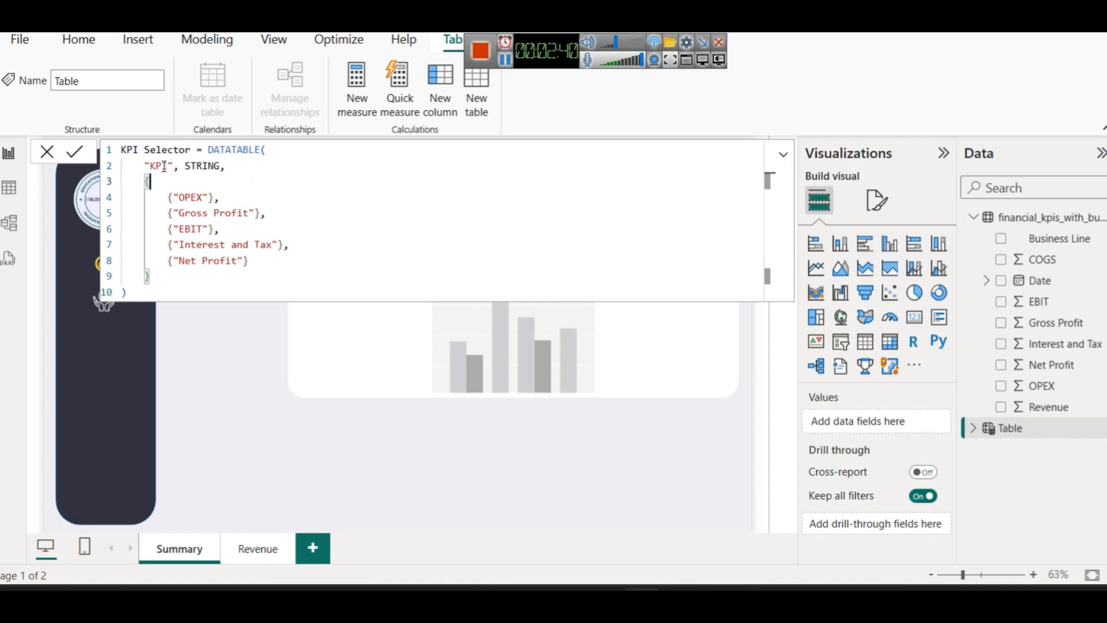
{"action": "left_click", "coordinate": [162, 197]}
{"action": "key", "text": "shift+Right"}
{"action": "key", "text": "shift+Right"}
{"action": "key", "text": "shift+Right"}
{"action": "key", "text": "shift+Right"}
{"action": "key", "text": "shift+Right"}
{"action": "key", "text": "shift+Right"}
{"action": "key", "text": "shift+Right"}
{"action": "key", "text": "shift+Right"}
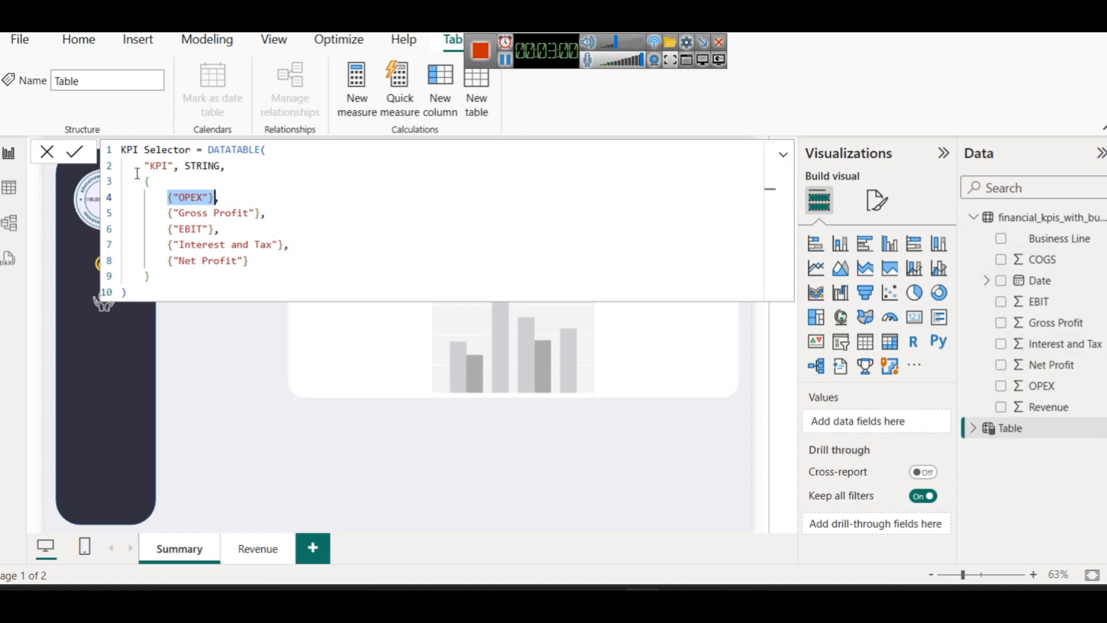
{"action": "left_click", "coordinate": [75, 153]}
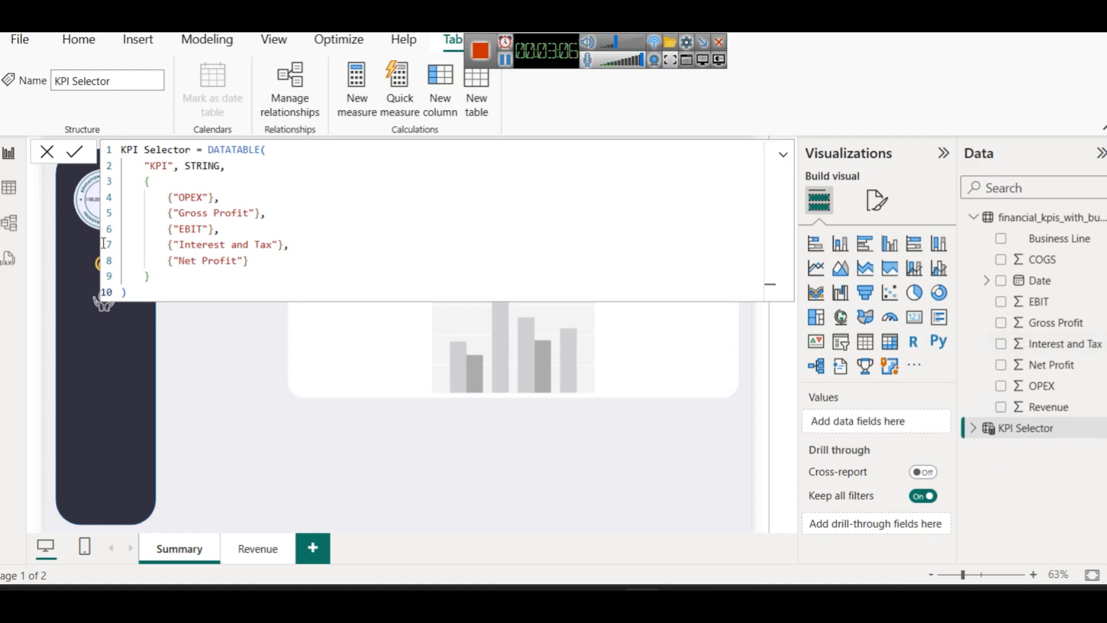
{"action": "left_click", "coordinate": [9, 187]}
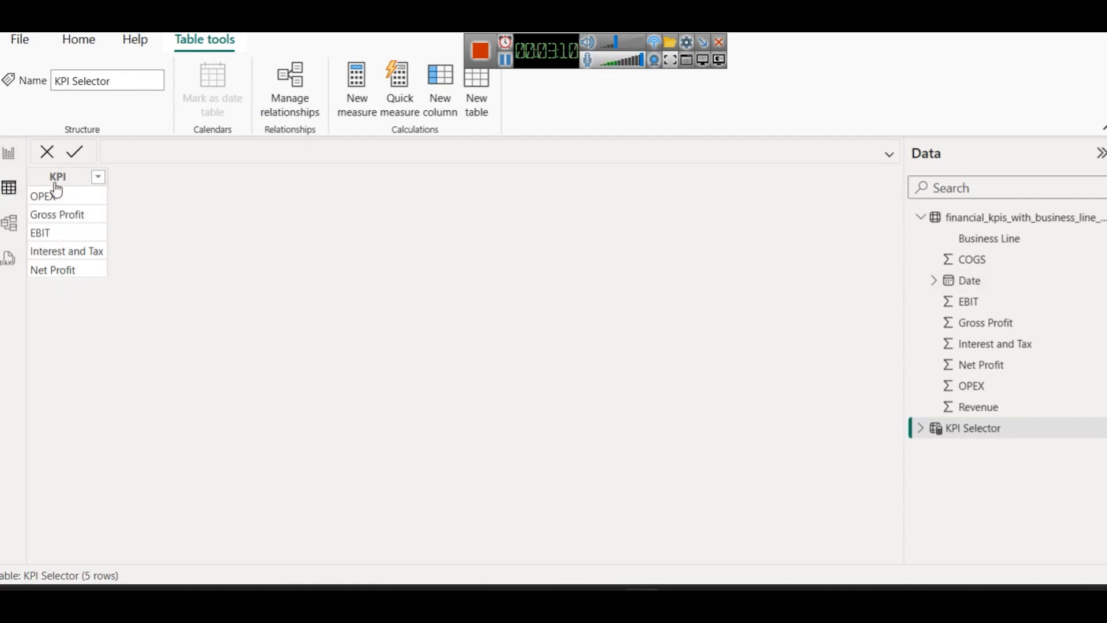
Back in Report view, rename the financial data table to financial-data
{"action": "left_click", "coordinate": [7, 149]}
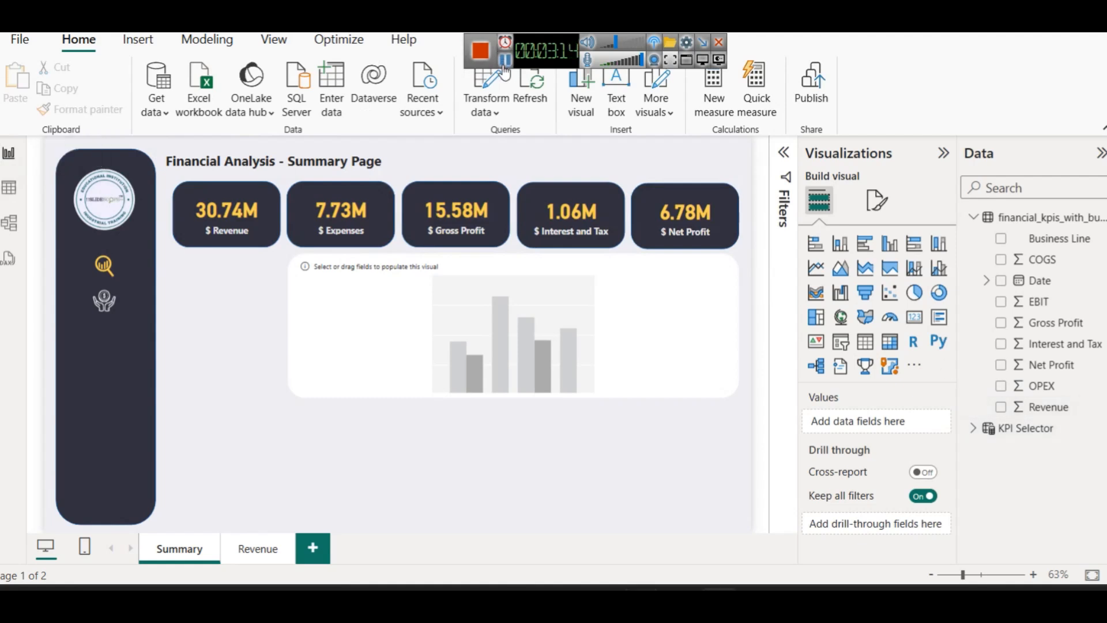
{"action": "right_click", "coordinate": [1031, 222]}
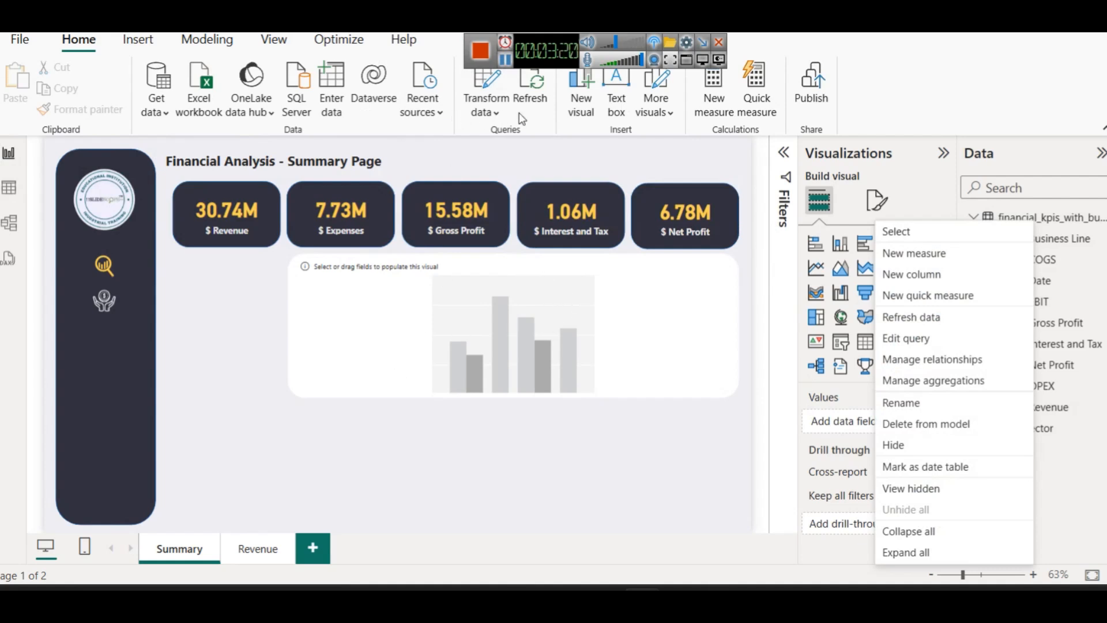
{"action": "left_click", "coordinate": [508, 63]}
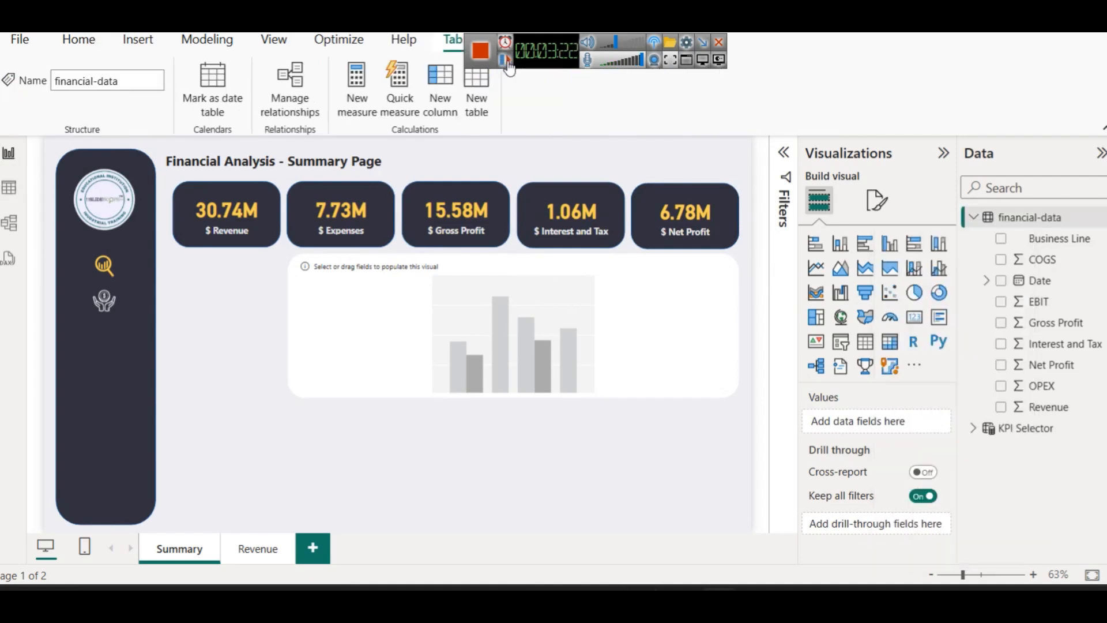
Create a new measure in financial-data and paste the SWITCH formula
{"action": "right_click", "coordinate": [1036, 218]}
{"action": "left_click", "coordinate": [939, 245]}
{"action": "type", "text": "Selected KPI Value = SWITCH(     SELECTEDVALUE('KPI Selector'[KPI]),     \"OPEX\", SUM('financial-data'[OPEX]),     \"Gross Profit\", SUM('financial-data'[Gross Profit]),     \"EBIT\", SUM('financial-data'[EBIT]),     \"Interest and Tax\", SUM('financial-data'[Interest and Tax]),     \"Net Profit\", SUM('financial-data'[Net Profit]) )"}
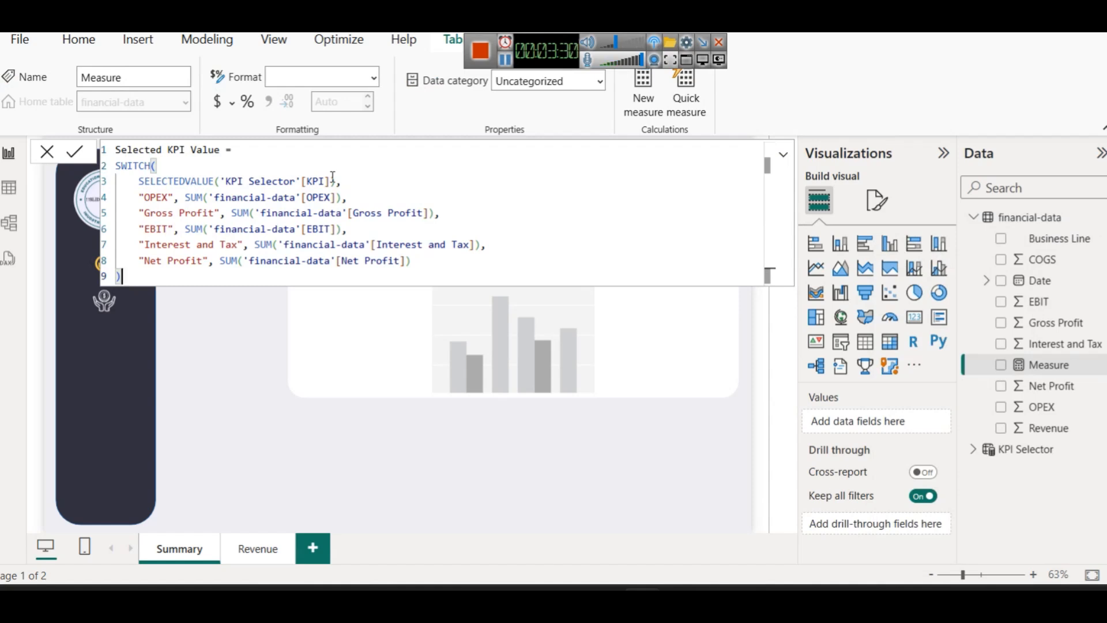
Review SWITCH and SELECTEDVALUE, commit Selected KPI Value, and expand the KPI Selector fields
{"action": "double_click", "coordinate": [121, 170]}
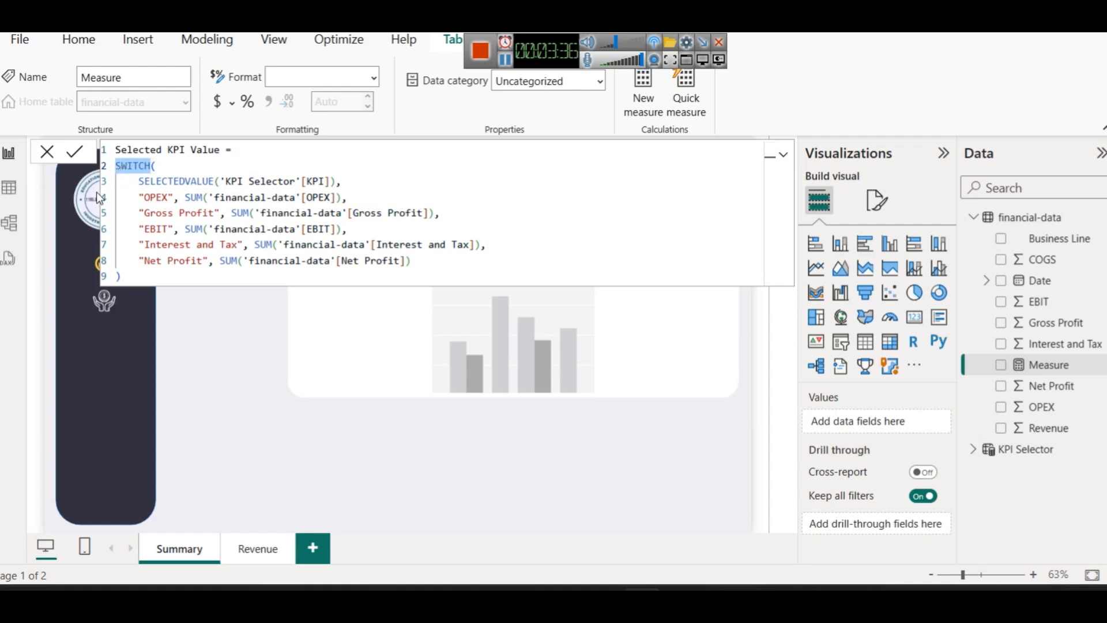
{"action": "double_click", "coordinate": [191, 181]}
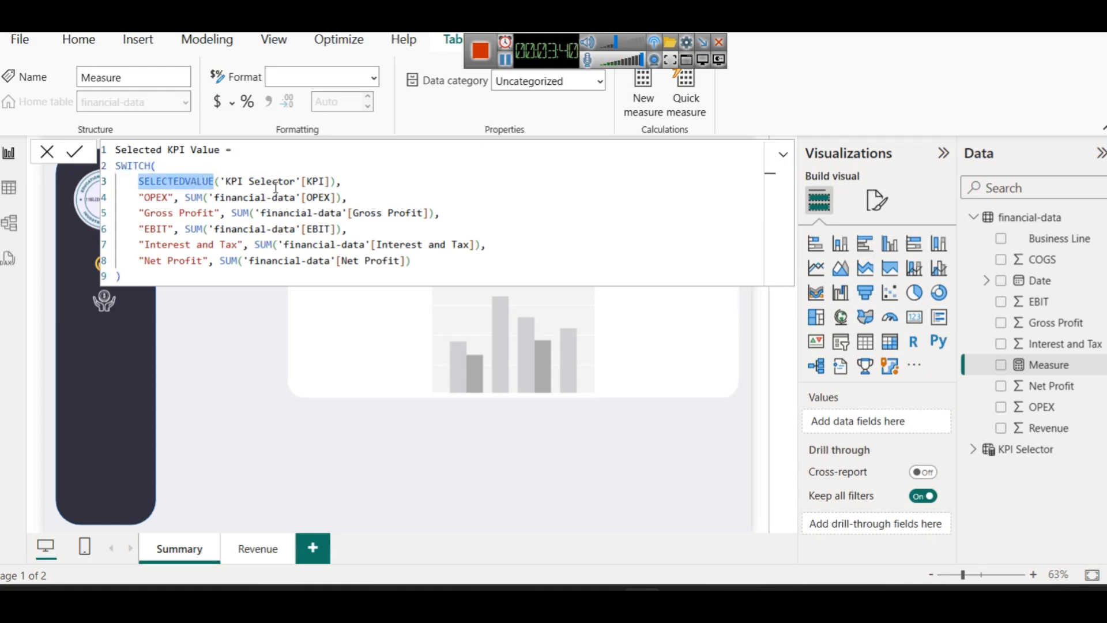
{"action": "left_click", "coordinate": [974, 449]}
{"action": "left_click", "coordinate": [974, 449]}
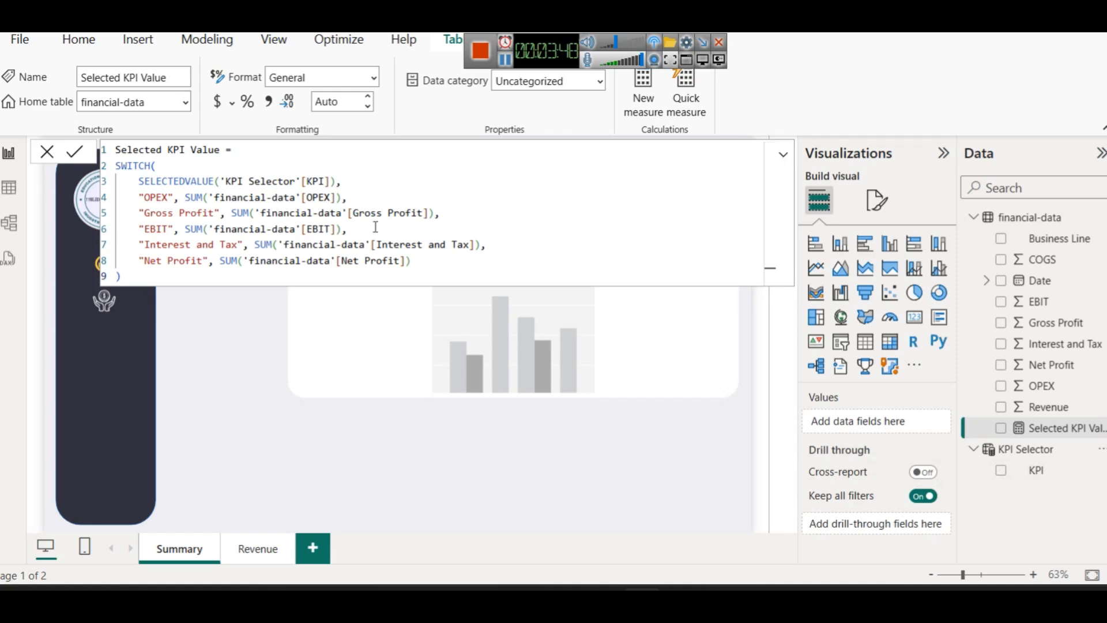
{"action": "double_click", "coordinate": [153, 200]}
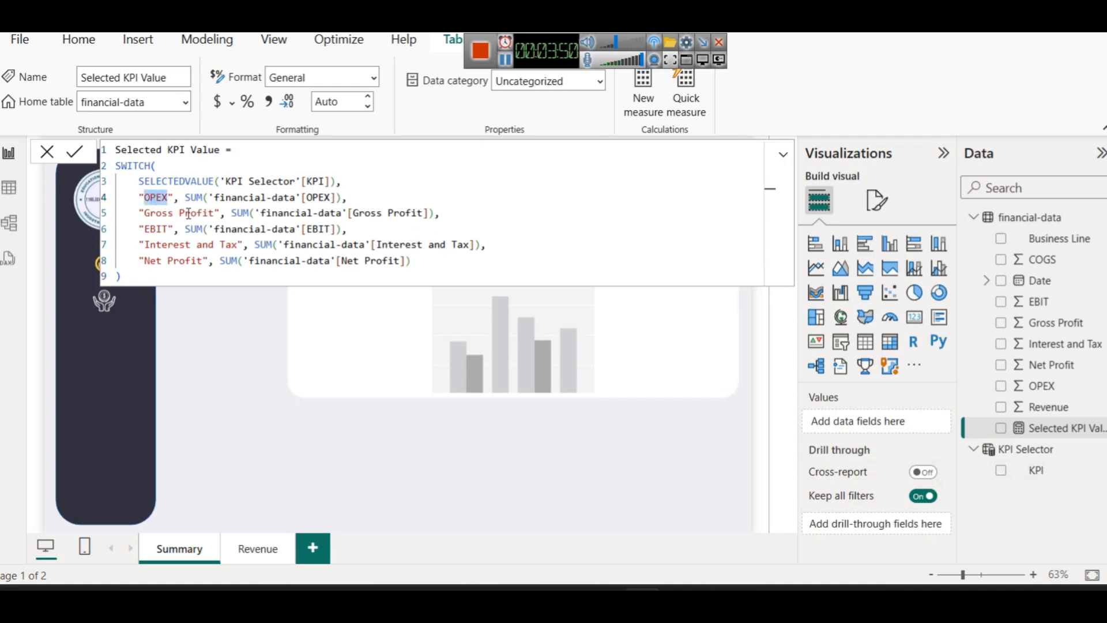
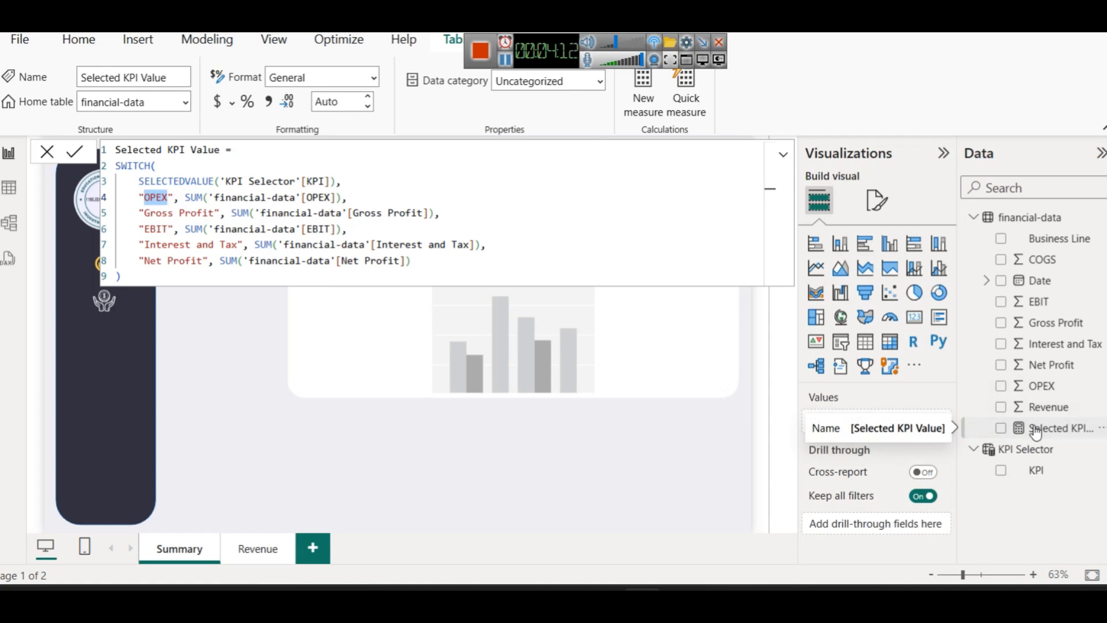
Commit the Selected KPI Value measure and close the formula bar
{"action": "left_click", "coordinate": [510, 469]}
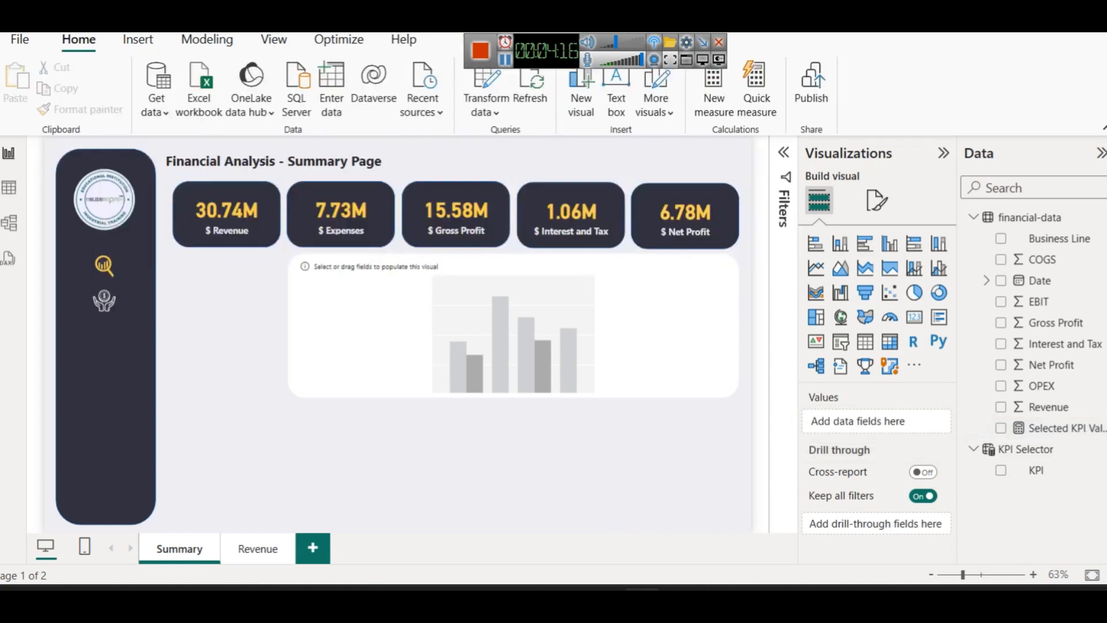
Add a small card below the chart showing the Selected KPI Value measure, currently (Blank)
{"action": "left_click", "coordinate": [914, 317]}
{"action": "left_click_drag", "start_coordinate": [517, 462], "coordinate": [521, 460]}
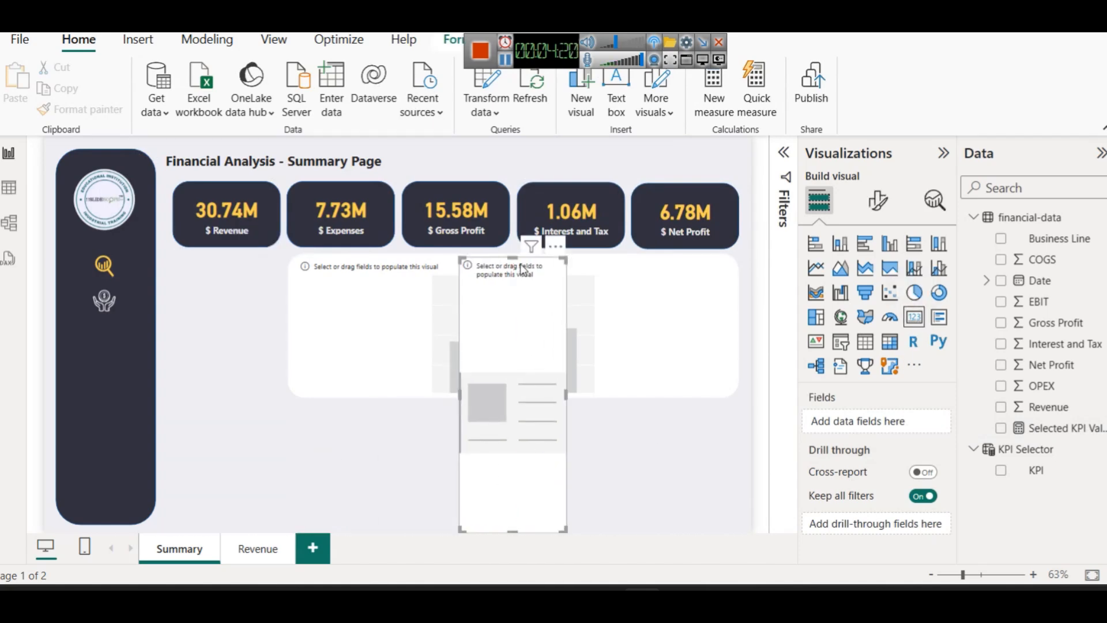
{"action": "left_click_drag", "start_coordinate": [512, 258], "coordinate": [485, 416]}
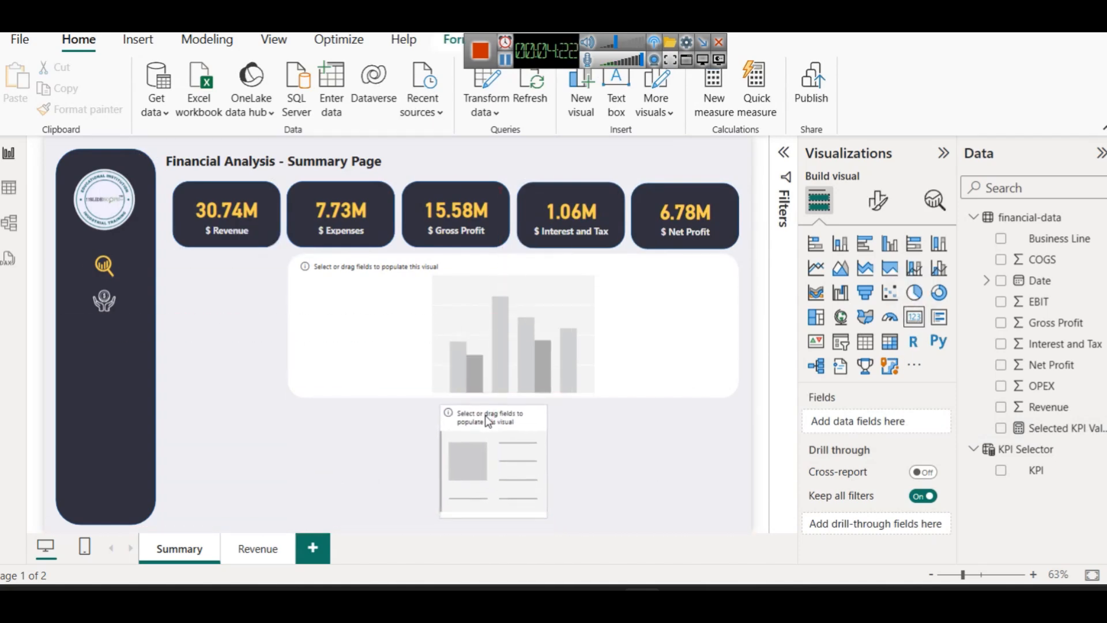
{"action": "left_click_drag", "start_coordinate": [1064, 428], "coordinate": [528, 442]}
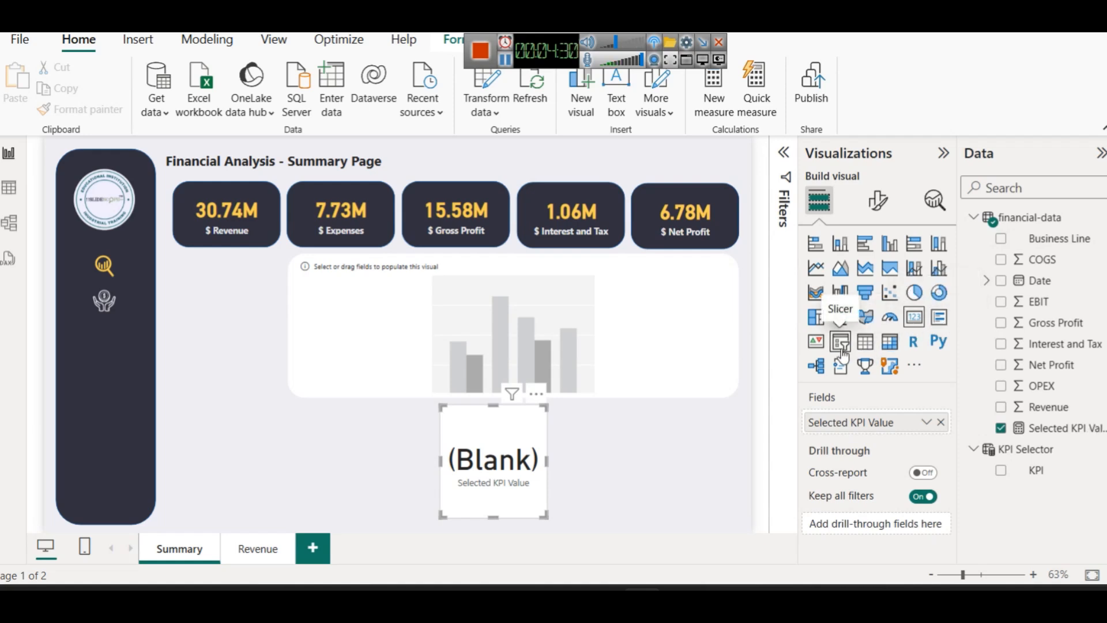
{"action": "left_click", "coordinate": [642, 454]}
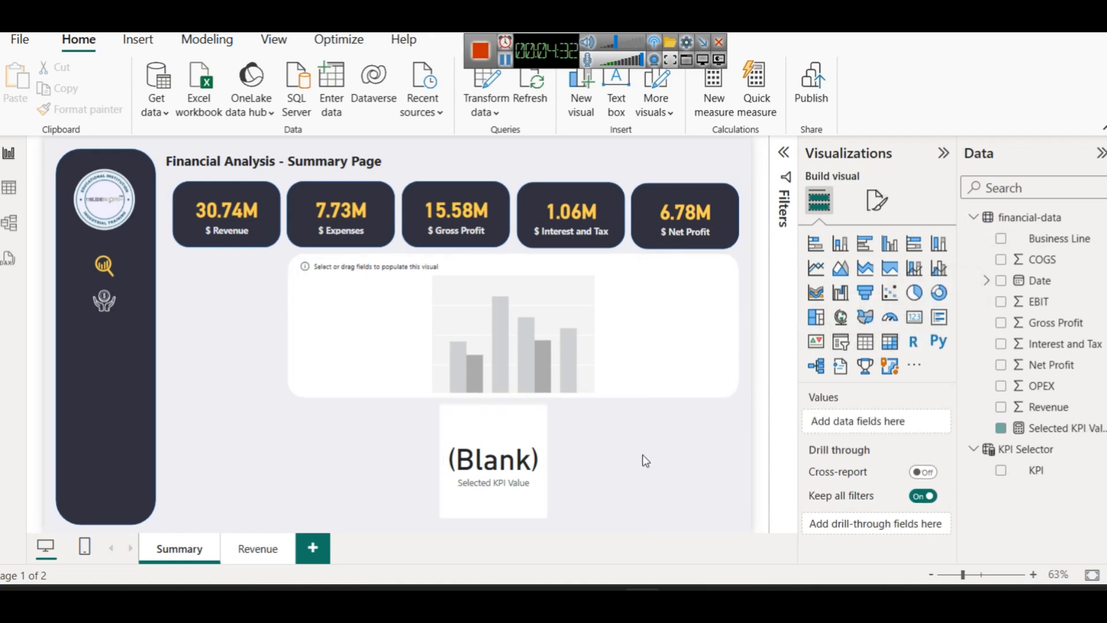
Add a slicer under the revenue card, resize it, and fill it with the KPI field
{"action": "left_click", "coordinate": [840, 342]}
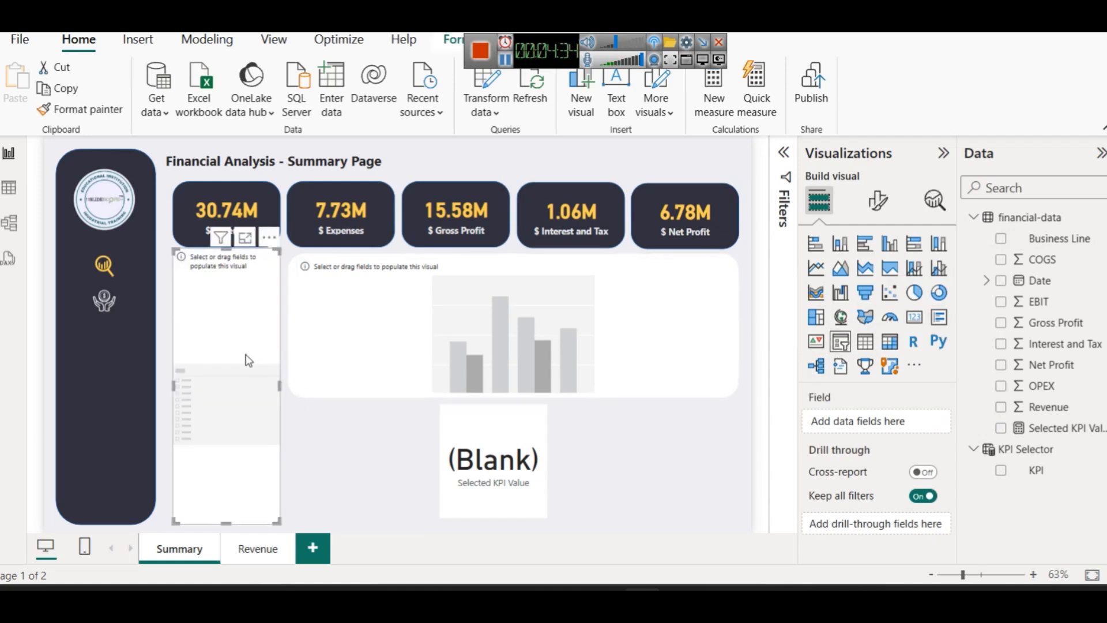
{"action": "left_click_drag", "start_coordinate": [228, 519], "coordinate": [234, 397]}
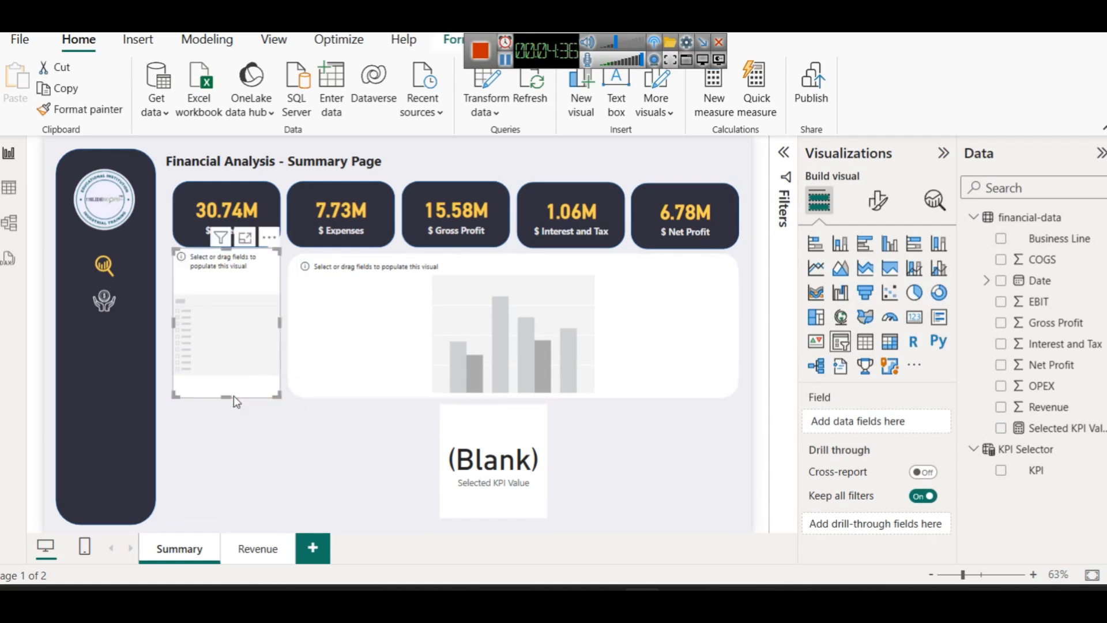
{"action": "left_click_drag", "start_coordinate": [223, 252], "coordinate": [225, 253]}
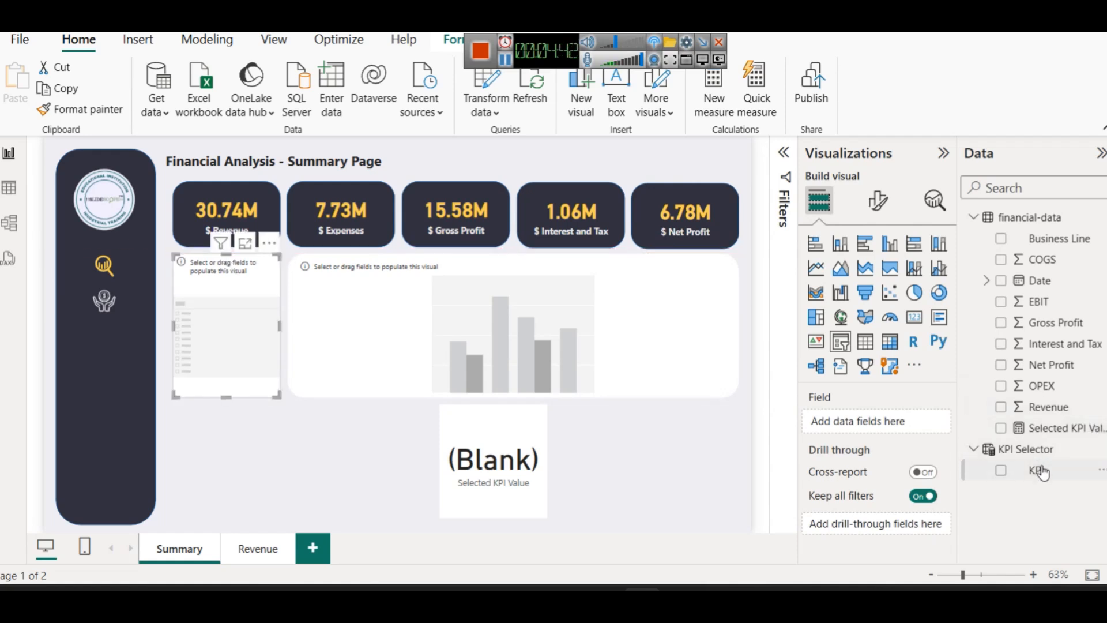
{"action": "left_click_drag", "start_coordinate": [1041, 472], "coordinate": [229, 333]}
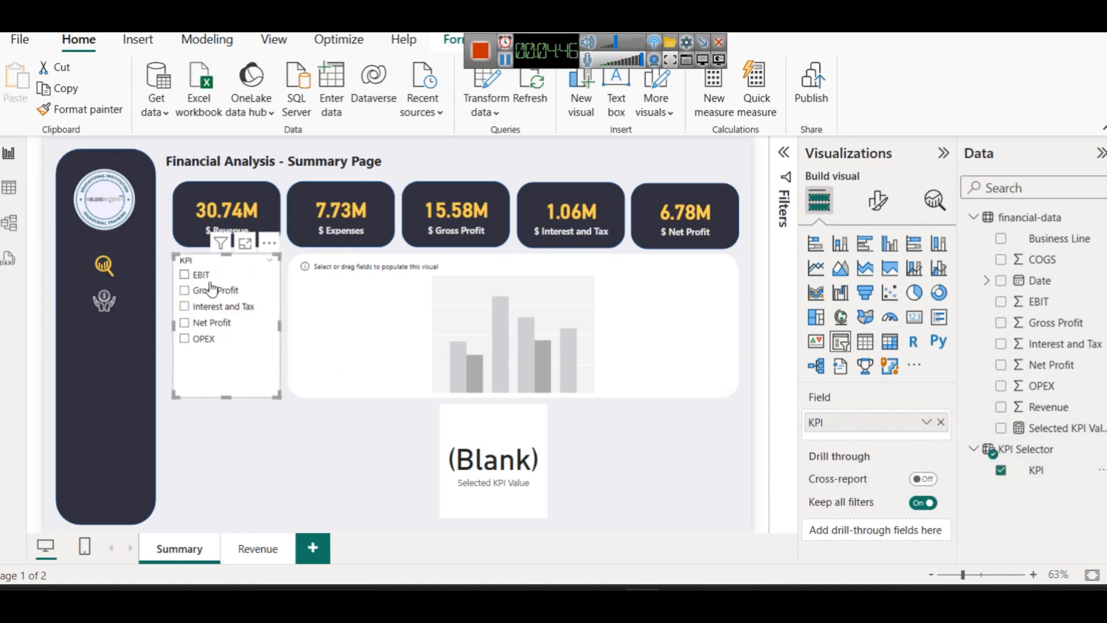
Test the KPI choices Gross Profit, Interest and Tax, and OPEX, ending on Net Profit (6.78M)
{"action": "left_click", "coordinate": [208, 290]}
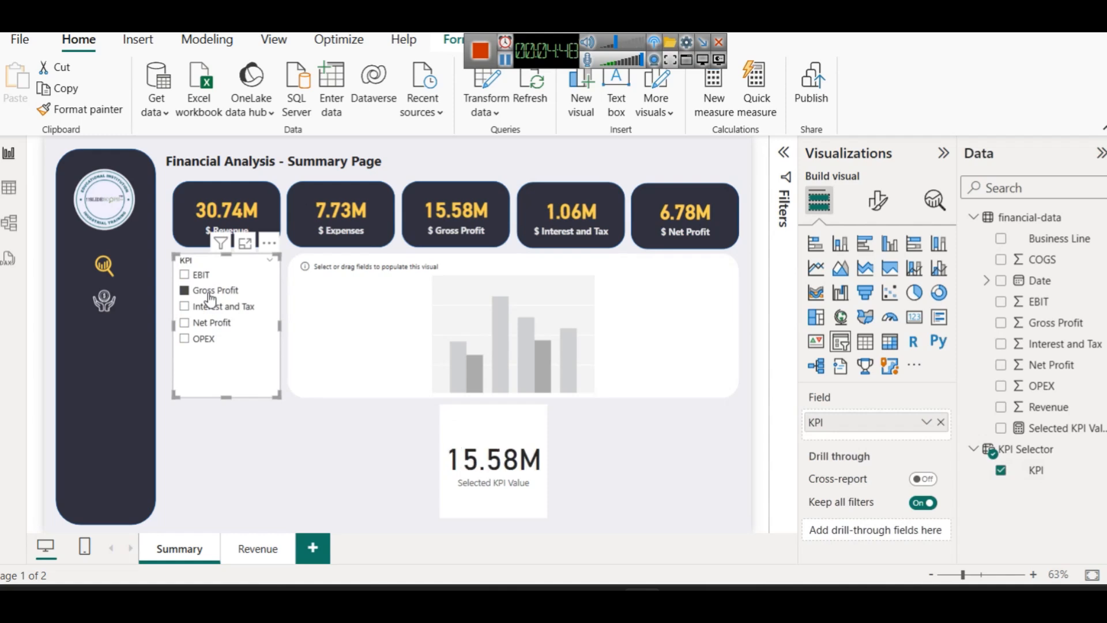
{"action": "left_click", "coordinate": [203, 306]}
{"action": "left_click", "coordinate": [203, 322]}
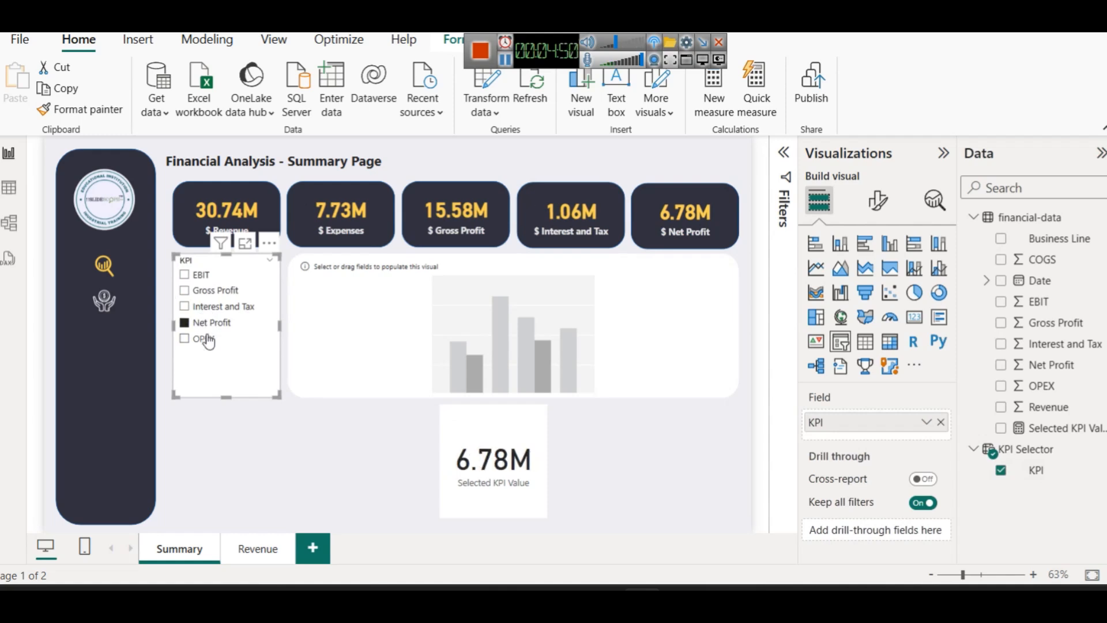
{"action": "left_click", "coordinate": [199, 338]}
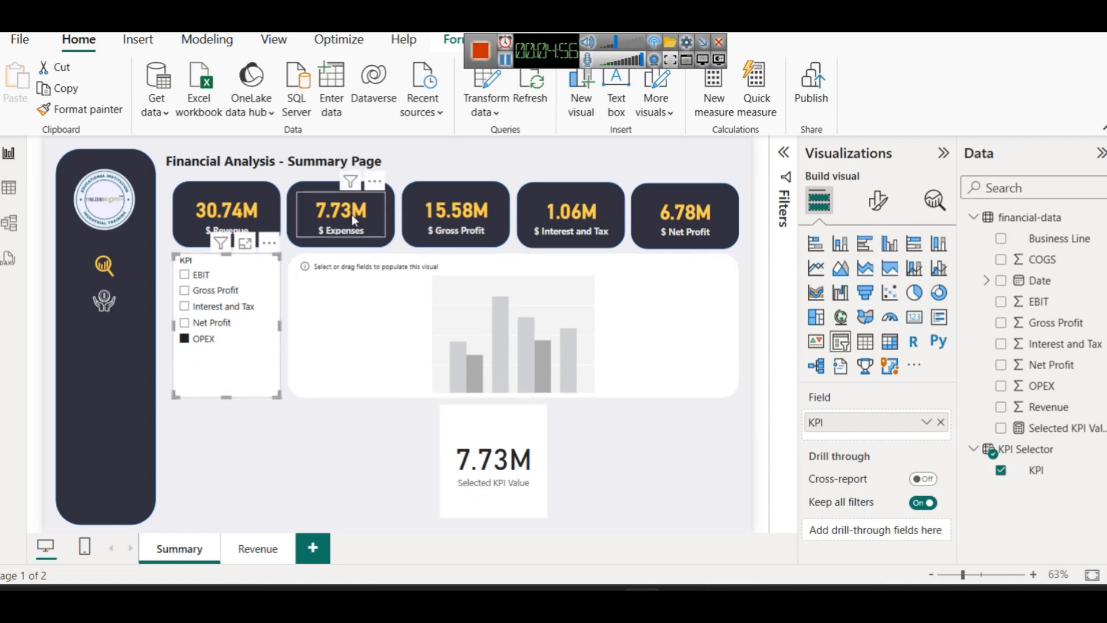
{"action": "left_click", "coordinate": [199, 323]}
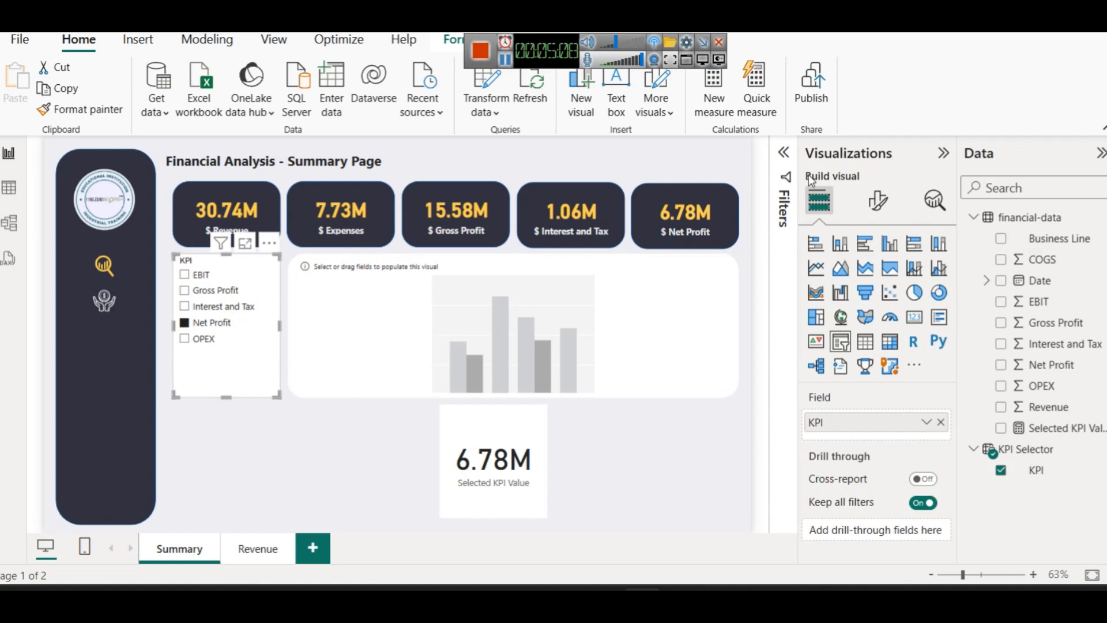
Set the KPI slicer's style to Tile
{"action": "left_click", "coordinate": [869, 199]}
{"action": "left_click", "coordinate": [851, 321]}
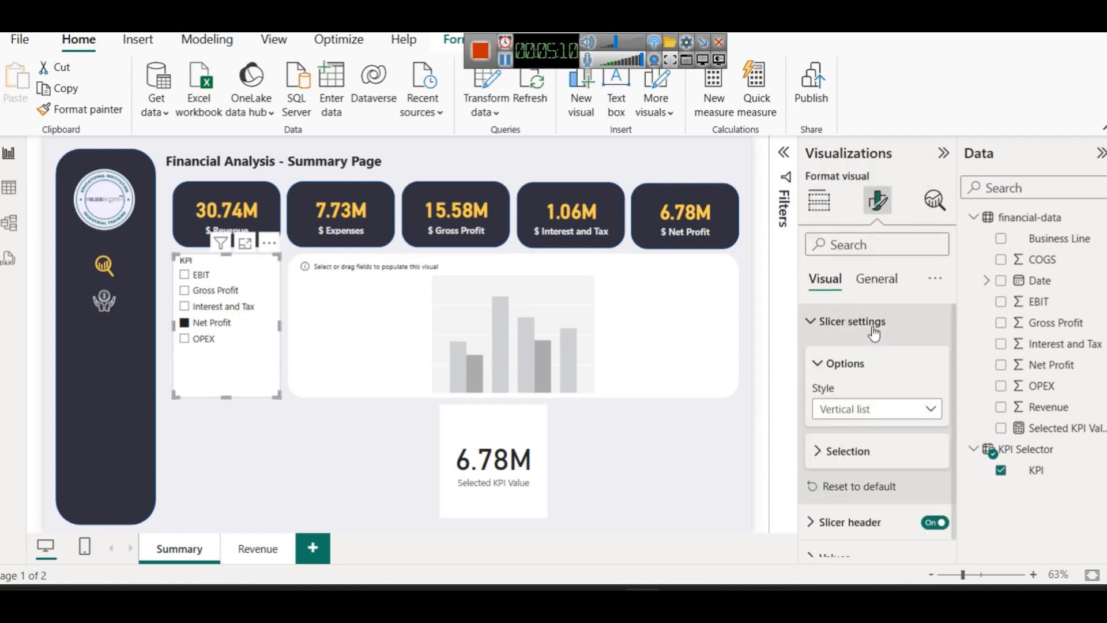
{"action": "left_click", "coordinate": [876, 411]}
{"action": "left_click", "coordinate": [850, 447]}
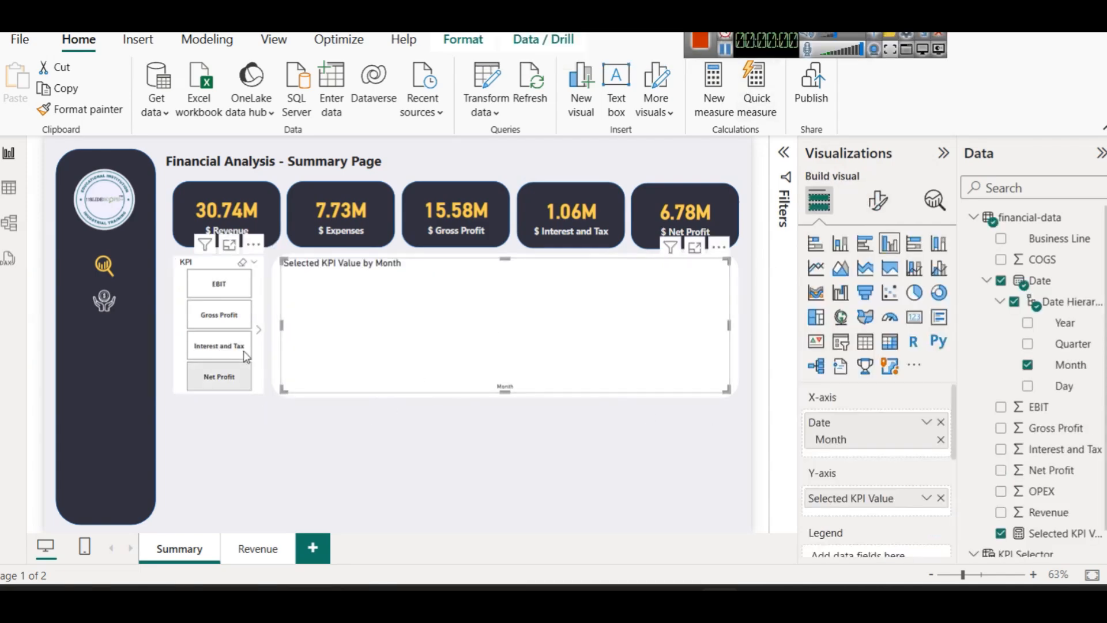
Test the tiles on the monthly chart with OPEX, then settle on EBIT
{"action": "left_click", "coordinate": [258, 329]}
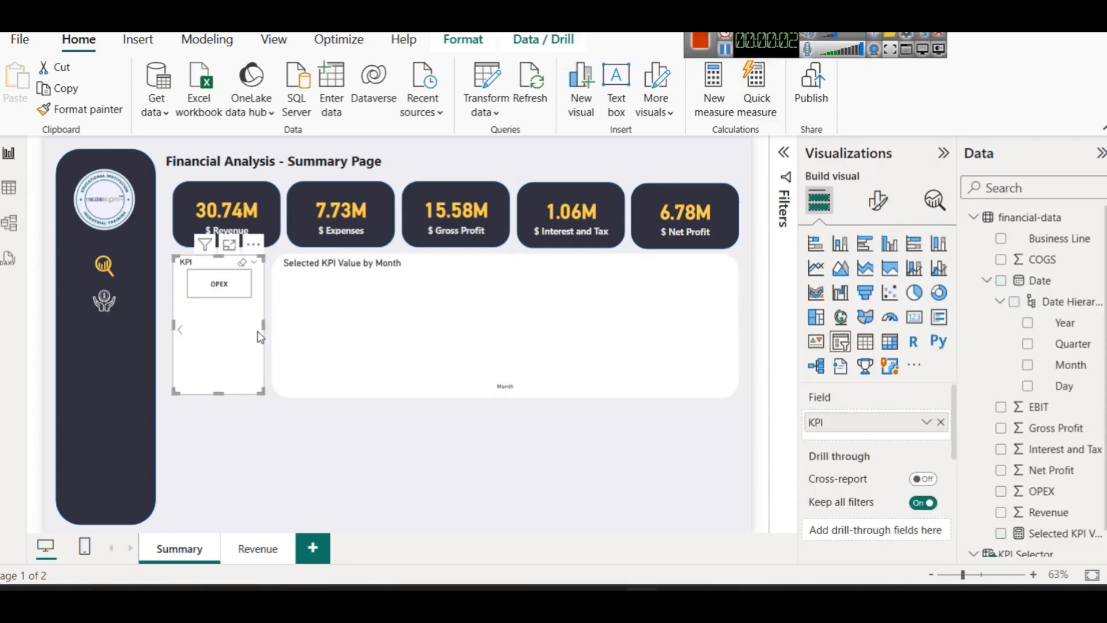
{"action": "left_click", "coordinate": [213, 288]}
{"action": "left_click", "coordinate": [222, 291]}
{"action": "left_click", "coordinate": [180, 334]}
{"action": "left_click", "coordinate": [200, 293]}
{"action": "left_click", "coordinate": [202, 294]}
{"action": "left_click", "coordinate": [205, 293]}
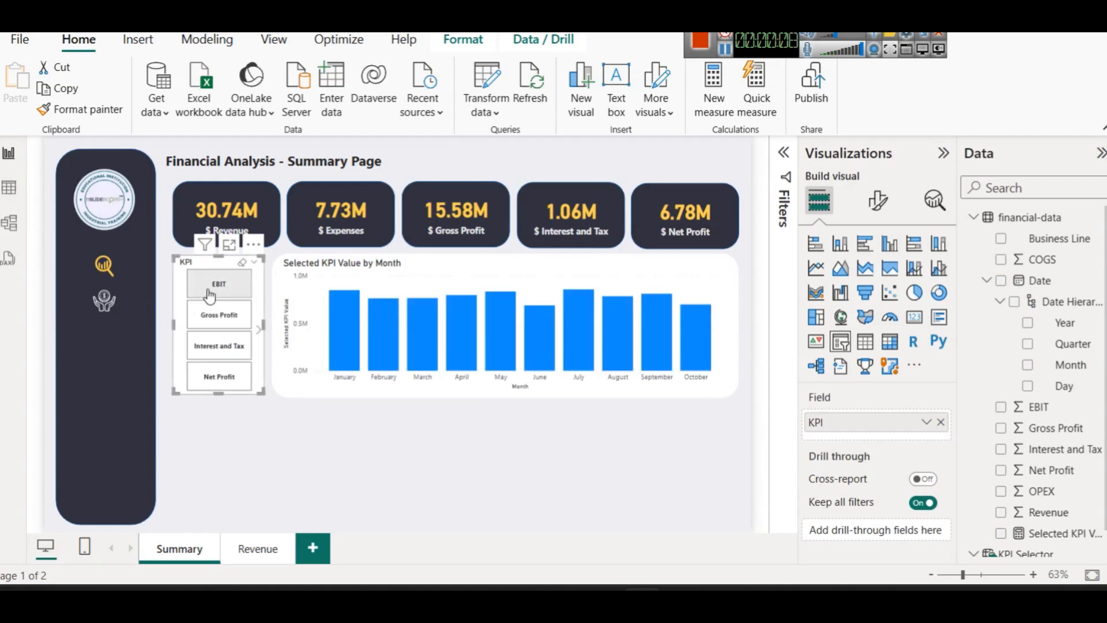
Cycle the monthly chart through Gross Profit, Interest and Tax, Net Profit and OPEX
{"action": "left_click", "coordinate": [702, 274]}
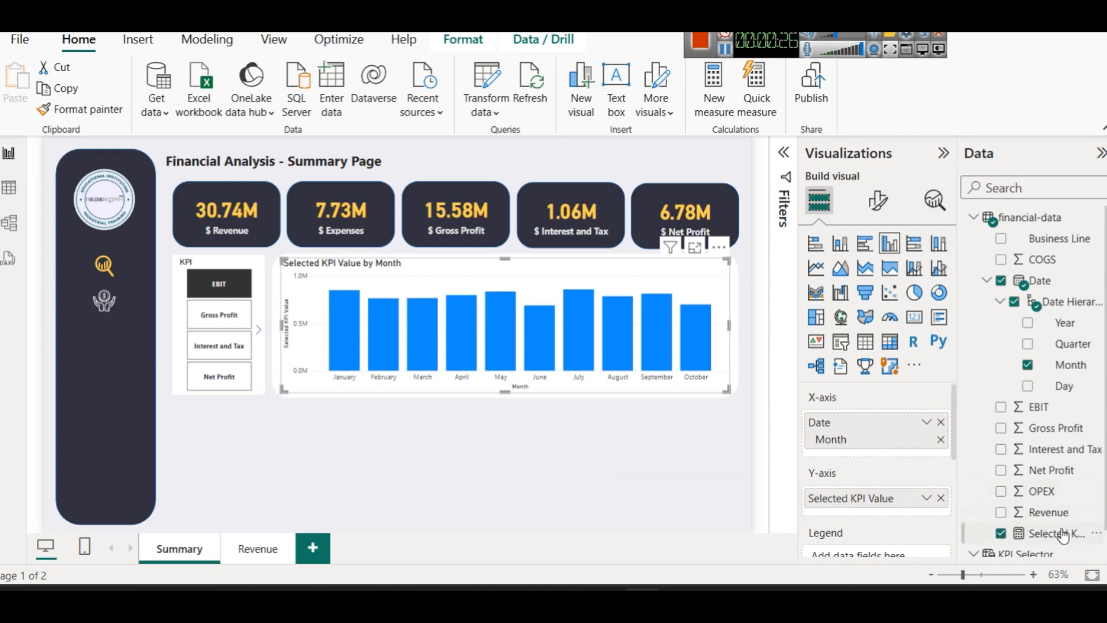
{"action": "left_click", "coordinate": [211, 318]}
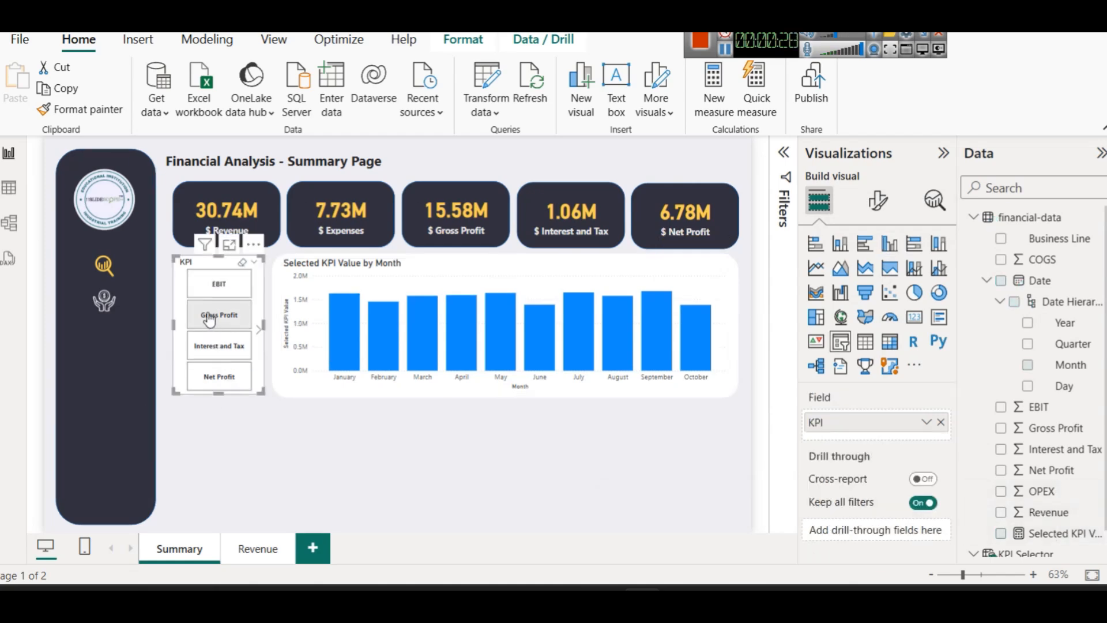
{"action": "left_click", "coordinate": [212, 345]}
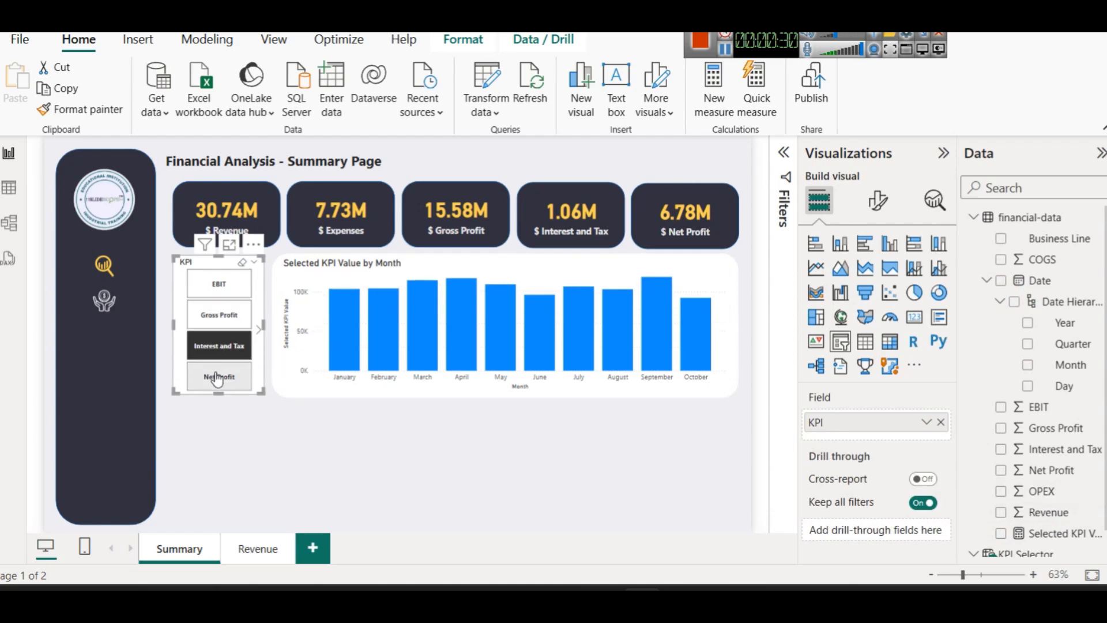
{"action": "left_click", "coordinate": [217, 375]}
{"action": "scroll", "coordinate": [217, 369], "scroll_direction": "down", "scroll_amount": 1}
{"action": "left_click", "coordinate": [212, 283]}
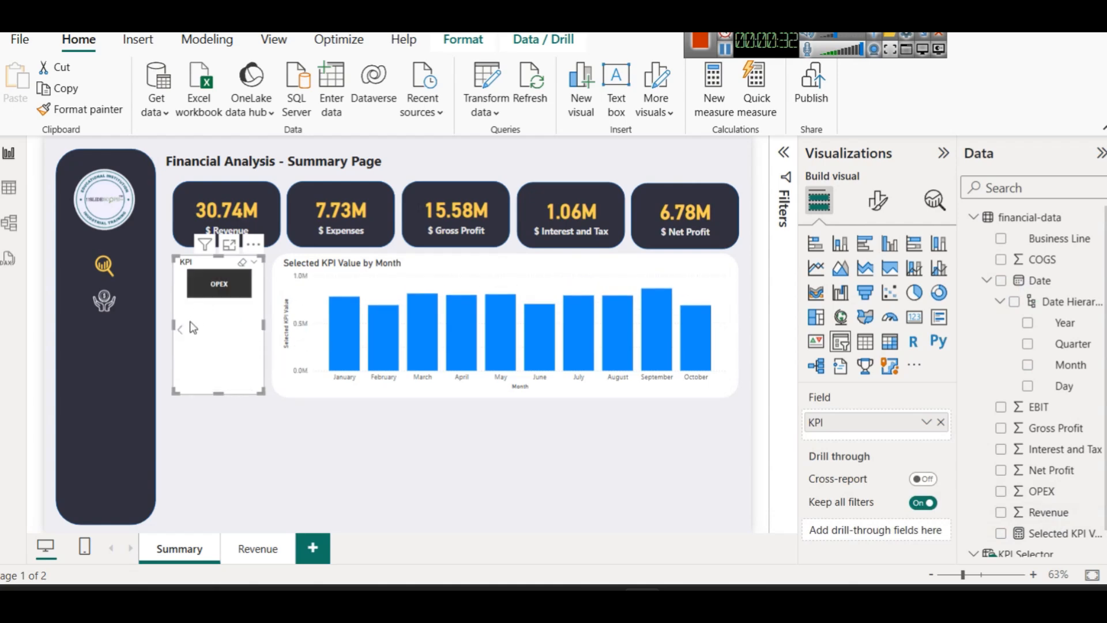
{"action": "left_click", "coordinate": [180, 333]}
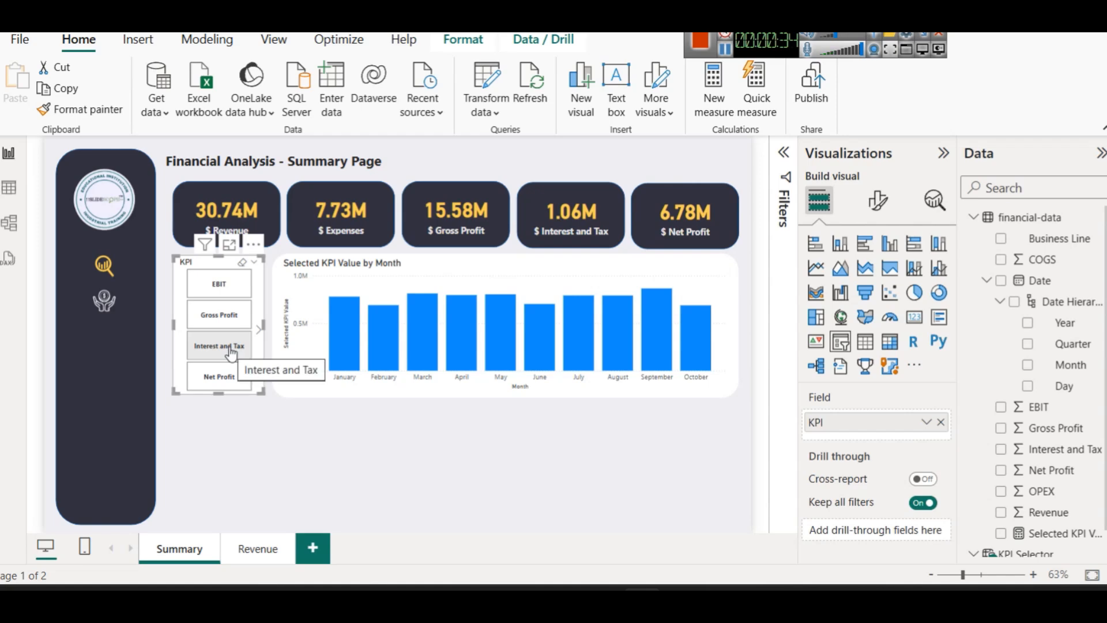
{"action": "left_click", "coordinate": [725, 51]}
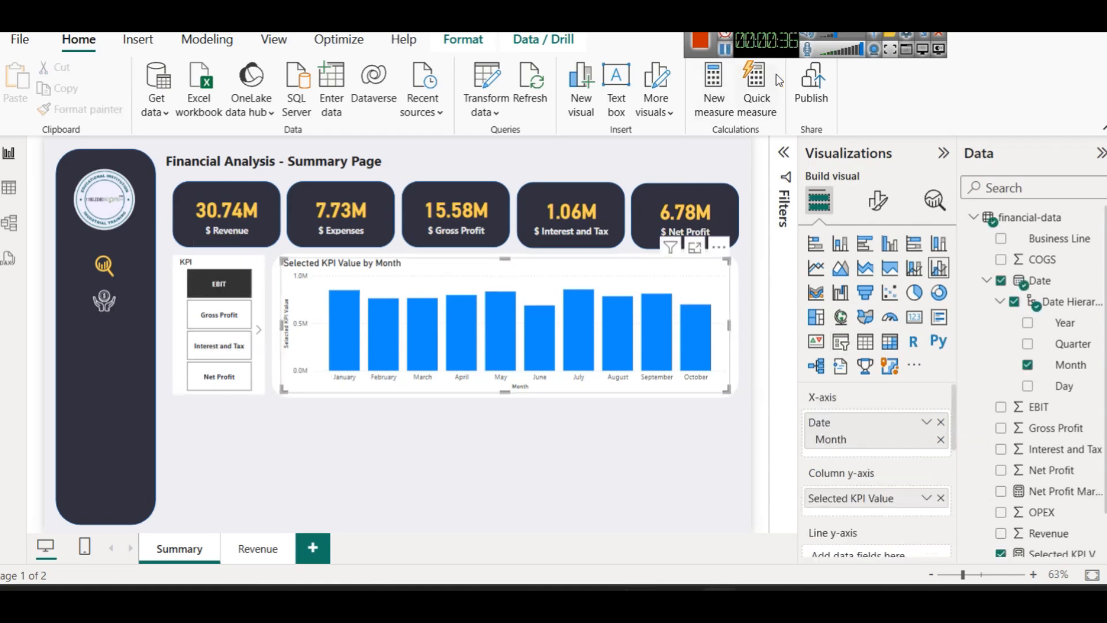
{"action": "left_click", "coordinate": [1061, 493]}
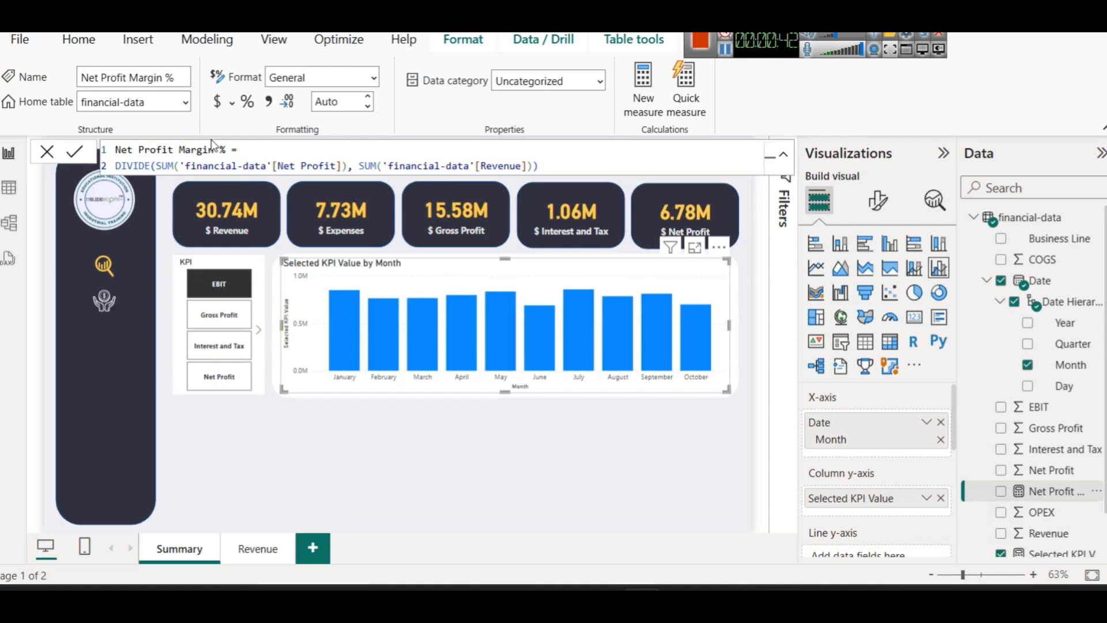
Switch the chart through Gross Profit, Interest and Tax and Net Profit, then back to EBIT
{"action": "left_click", "coordinate": [202, 314]}
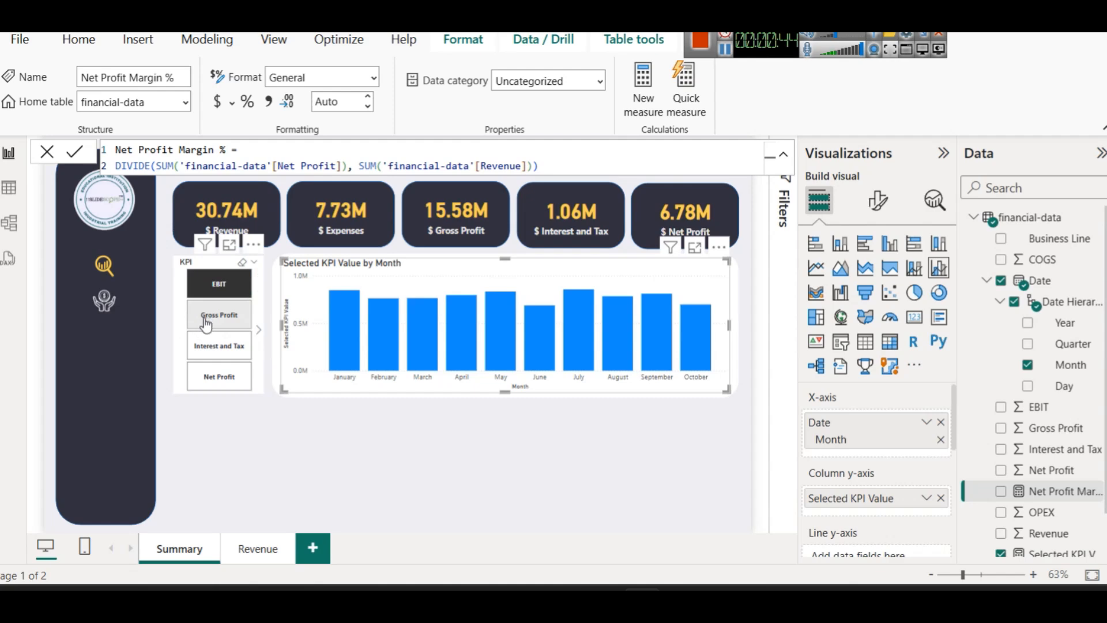
{"action": "left_click", "coordinate": [205, 347]}
{"action": "left_click", "coordinate": [218, 377]}
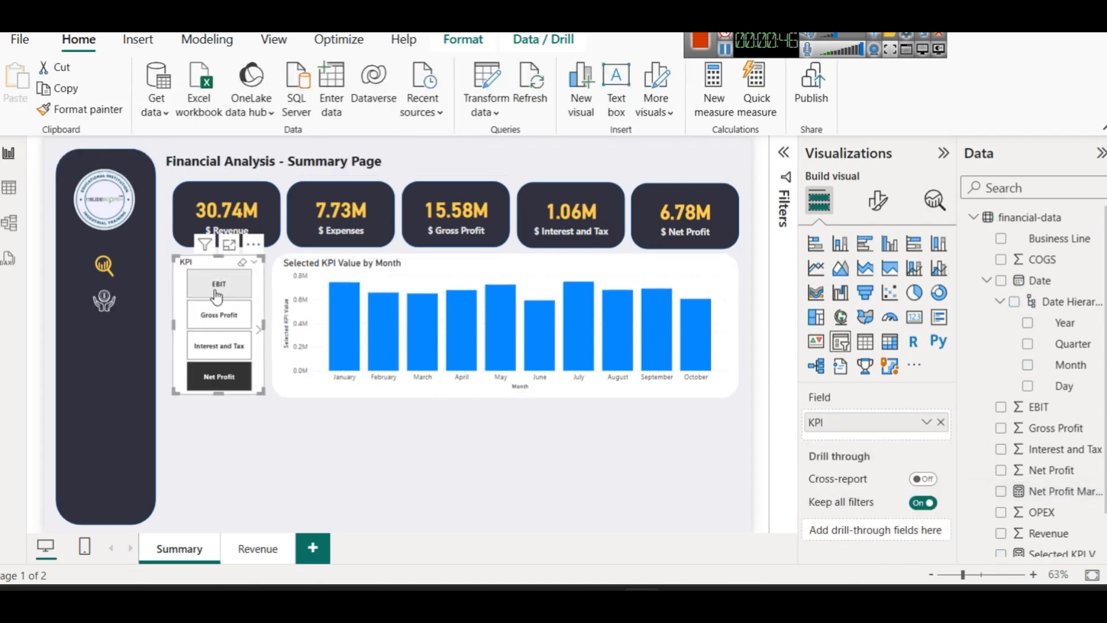
{"action": "left_click", "coordinate": [248, 302]}
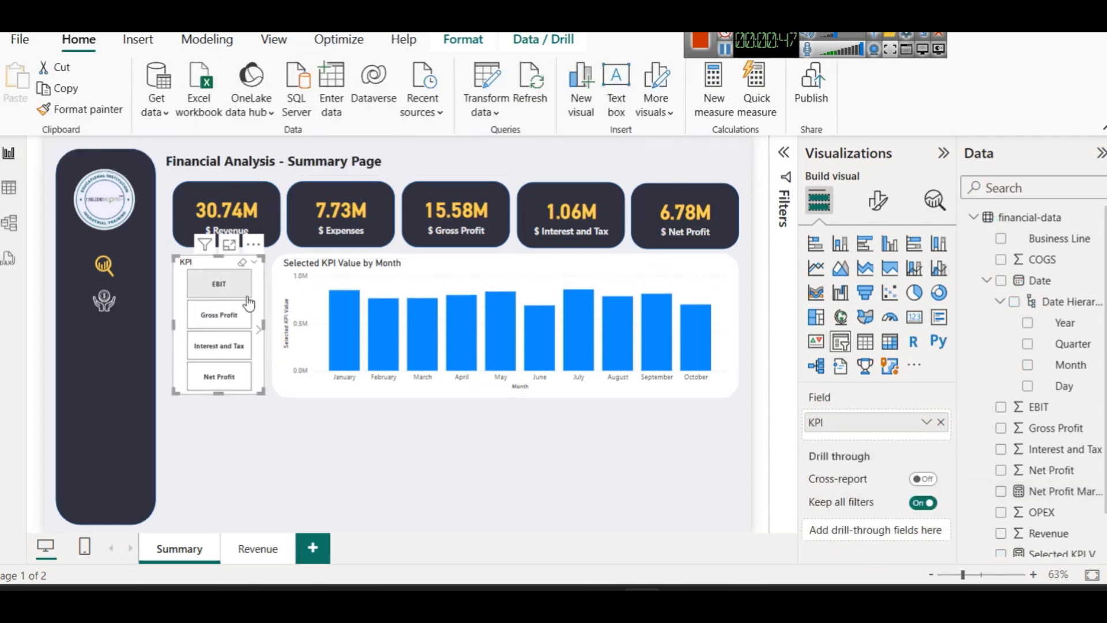
Write Net Profit Margin % as DIVIDE(SUM(Net Profit), SUM(Revenue)) and commit it
{"action": "left_click", "coordinate": [1052, 494]}
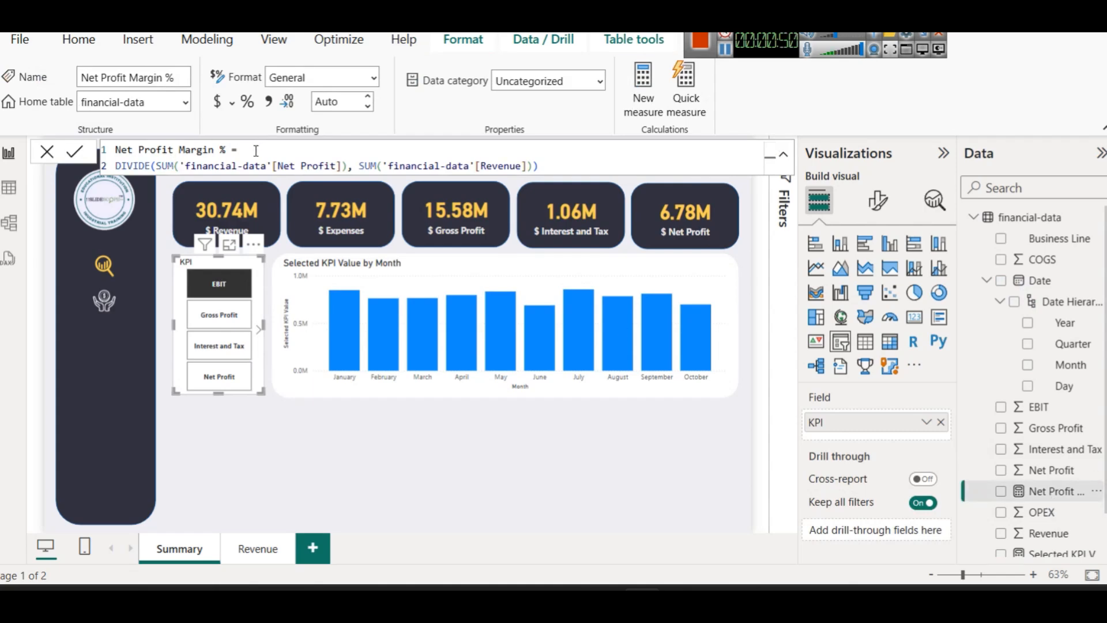
{"action": "double_click", "coordinate": [131, 168]}
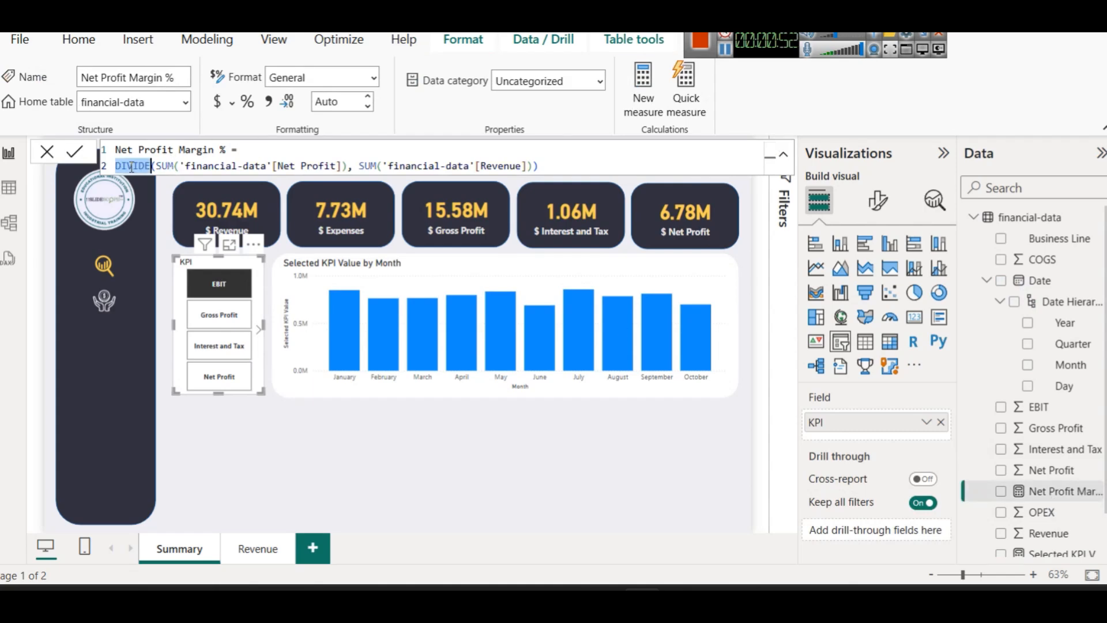
{"action": "double_click", "coordinate": [165, 167]}
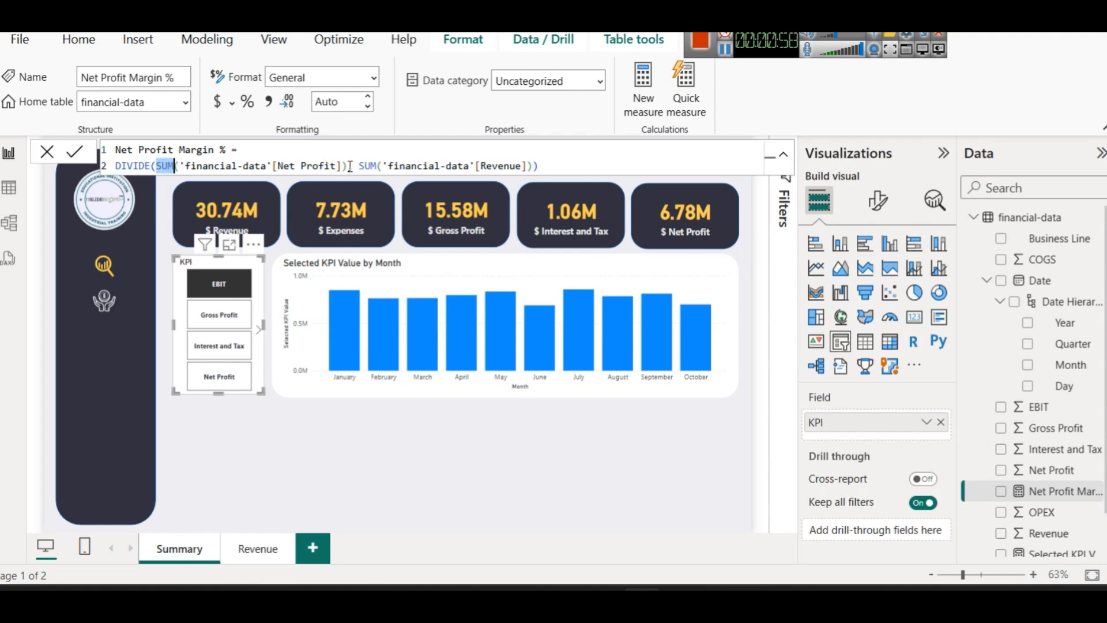
{"action": "left_click", "coordinate": [156, 168]}
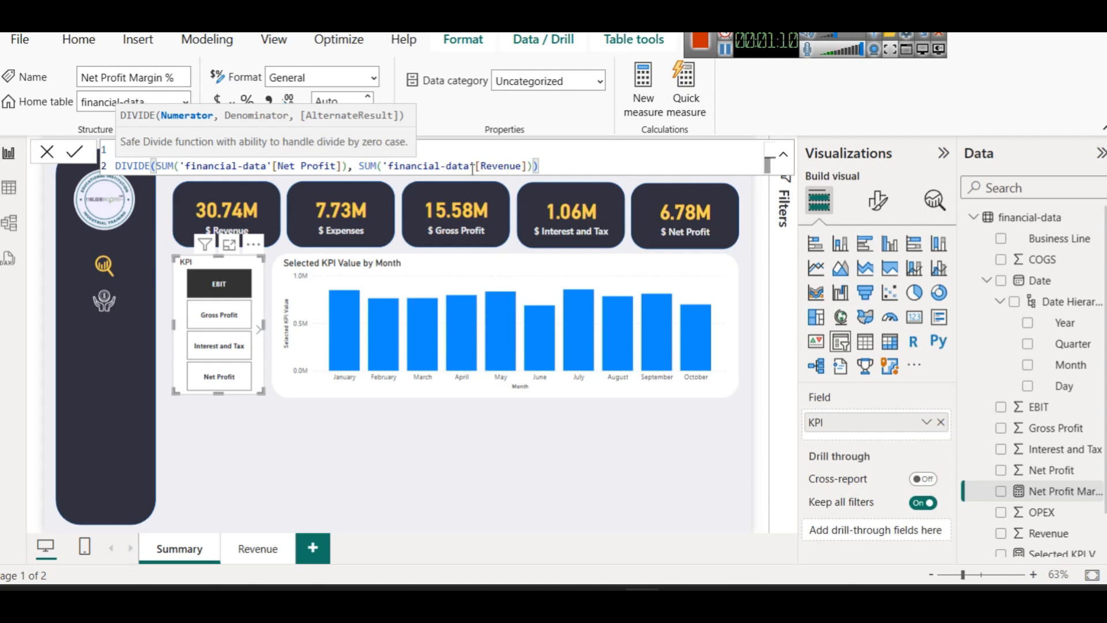
{"action": "left_click", "coordinate": [598, 166]}
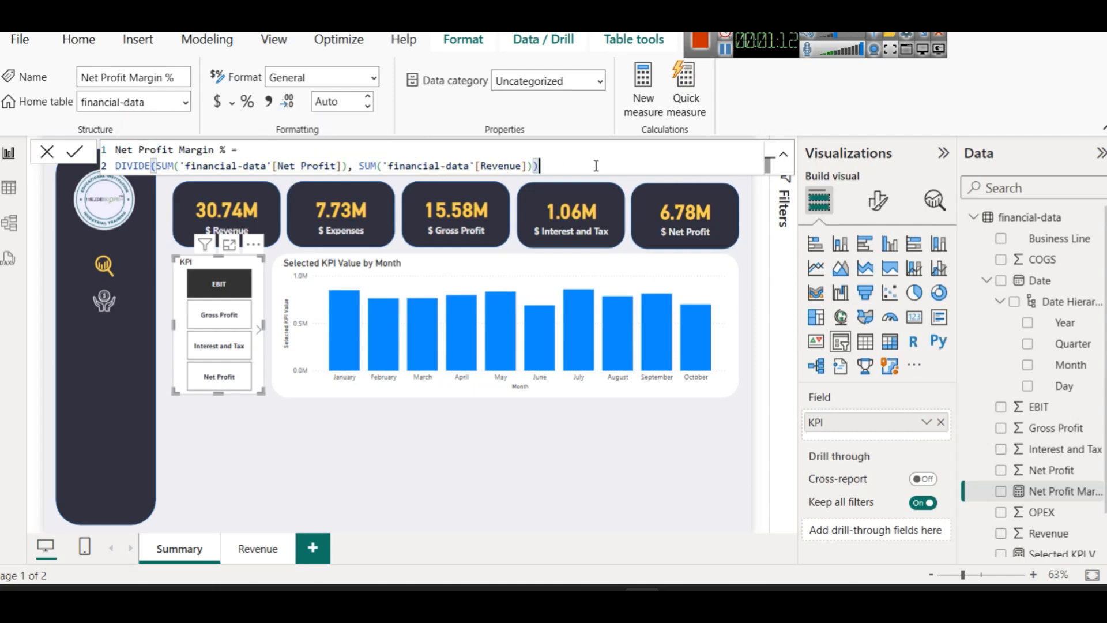
{"action": "left_click", "coordinate": [494, 440]}
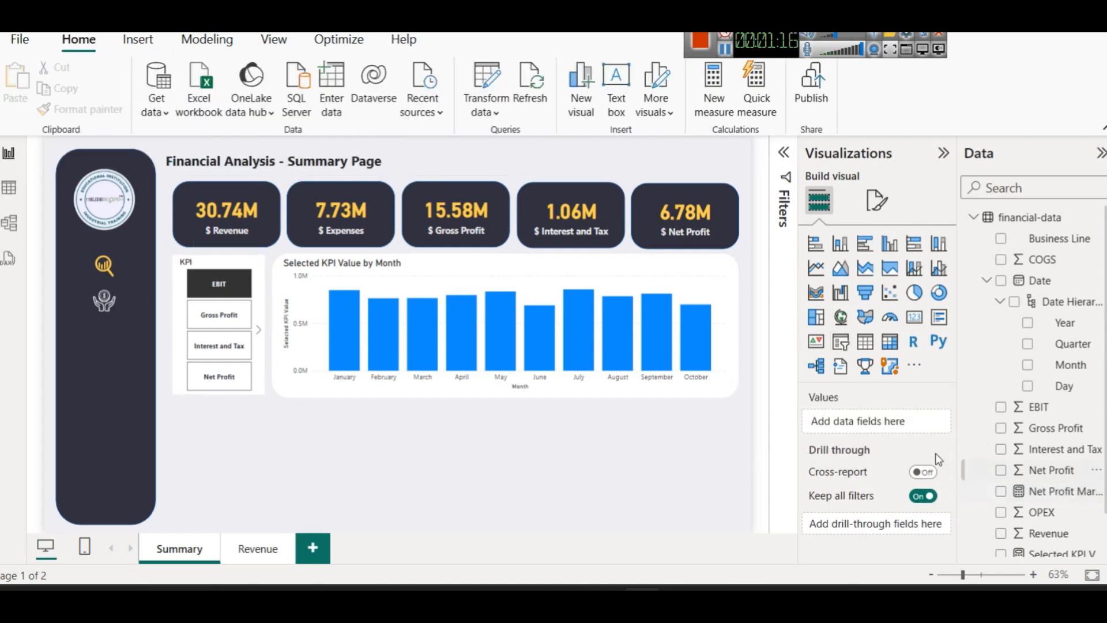
Add Net Profit Margin % to the monthly chart's line y-axis
{"action": "left_click", "coordinate": [712, 276]}
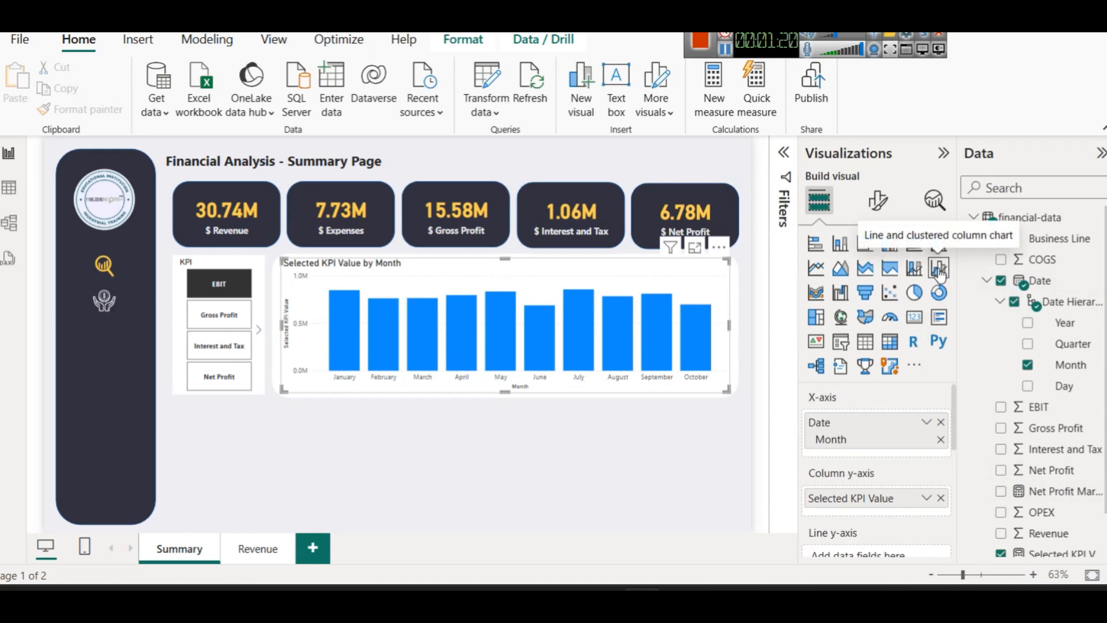
{"action": "scroll", "coordinate": [876, 461], "scroll_direction": "down", "scroll_amount": 2}
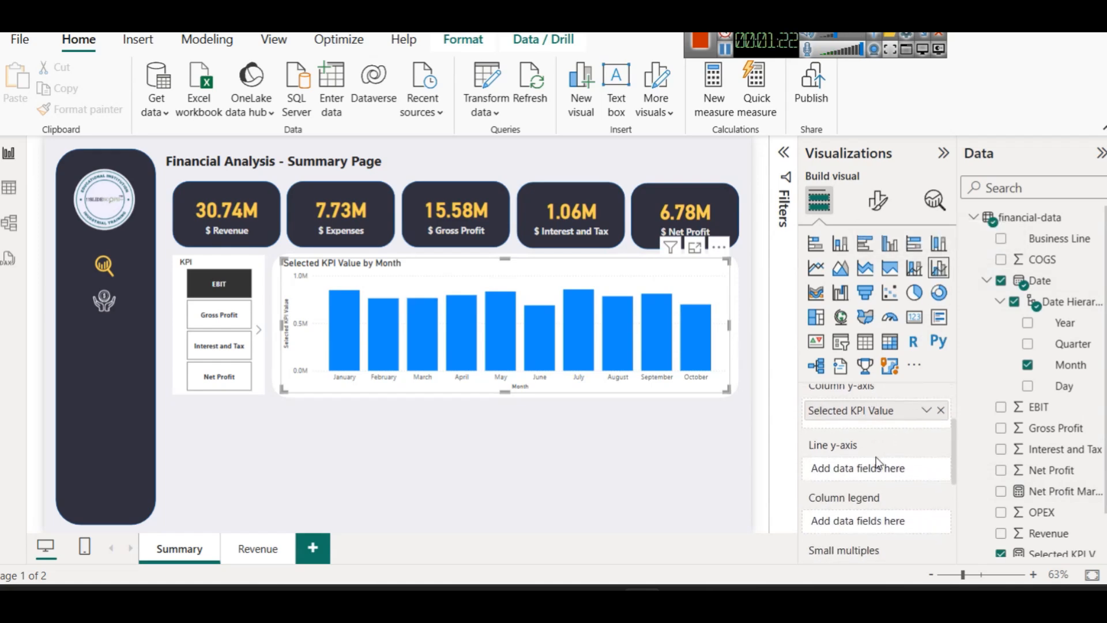
{"action": "left_click_drag", "start_coordinate": [1048, 492], "coordinate": [852, 470]}
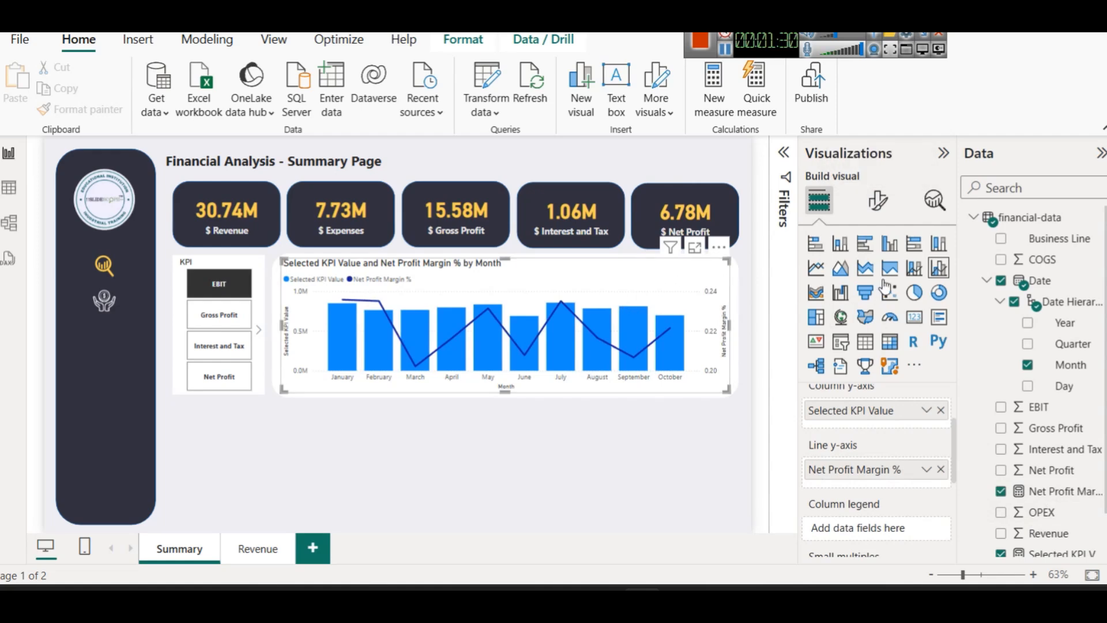
Color the chart's columns dark navy
{"action": "left_click", "coordinate": [877, 202]}
{"action": "scroll", "coordinate": [873, 403], "scroll_direction": "down", "scroll_amount": 3}
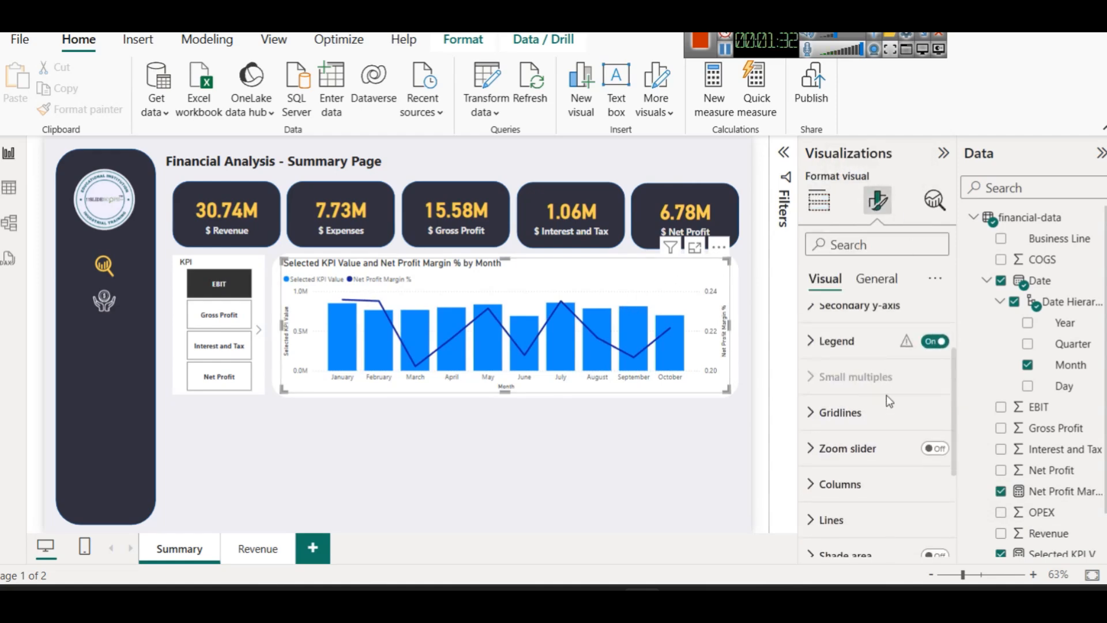
{"action": "scroll", "coordinate": [873, 436], "scroll_direction": "down", "scroll_amount": 3}
{"action": "left_click", "coordinate": [824, 323]}
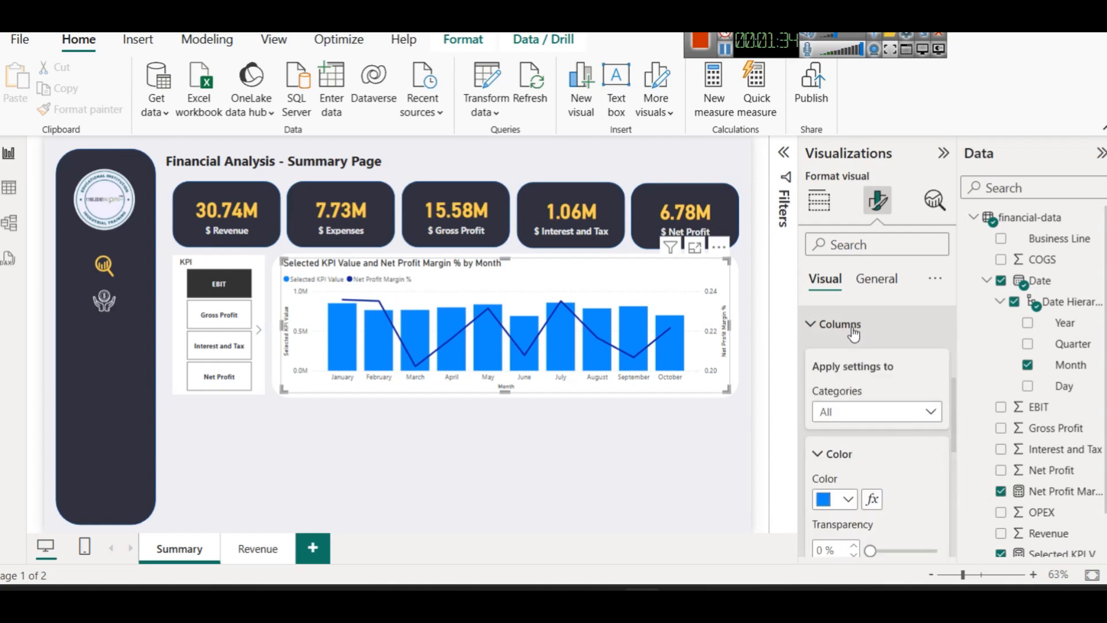
{"action": "left_click", "coordinate": [850, 499]}
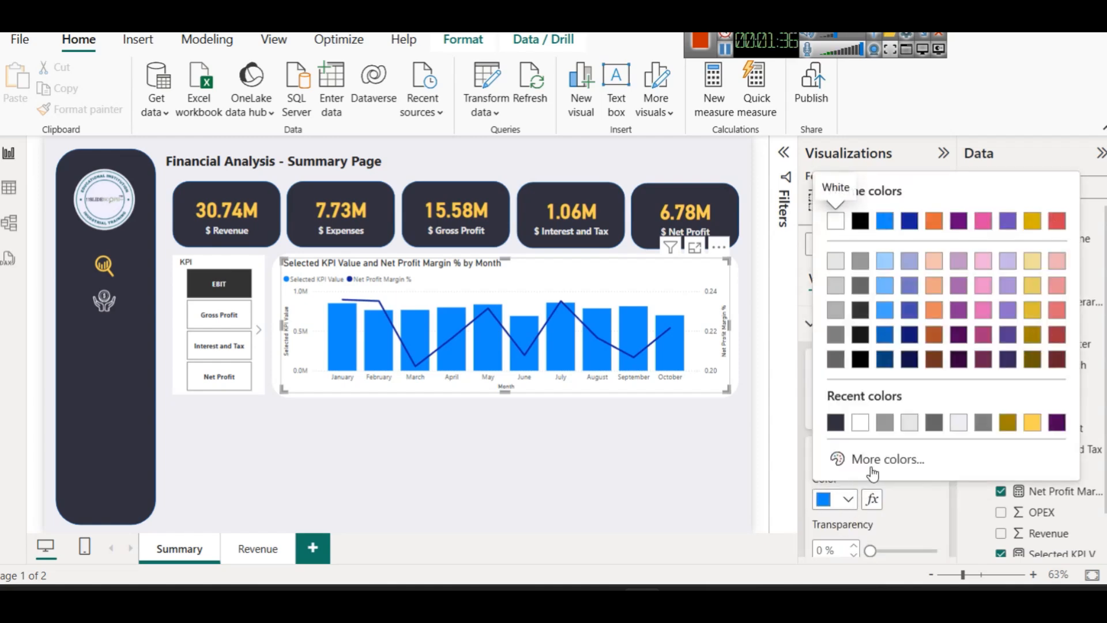
{"action": "left_click", "coordinate": [835, 422]}
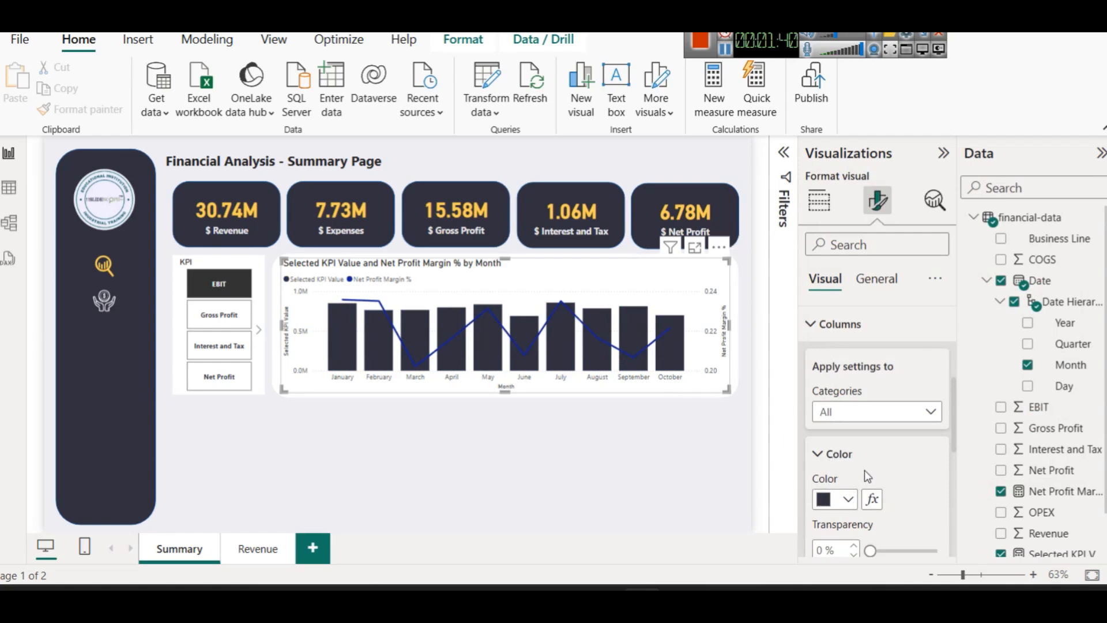
Make the margin line light grey with markers turned on, then preview Gross Profit
{"action": "scroll", "coordinate": [865, 479], "scroll_direction": "down", "scroll_amount": 2}
{"action": "scroll", "coordinate": [871, 461], "scroll_direction": "up", "scroll_amount": 2}
{"action": "scroll", "coordinate": [871, 464], "scroll_direction": "down", "scroll_amount": 6}
{"action": "left_click", "coordinate": [847, 451]}
{"action": "scroll", "coordinate": [853, 458], "scroll_direction": "down", "scroll_amount": 10}
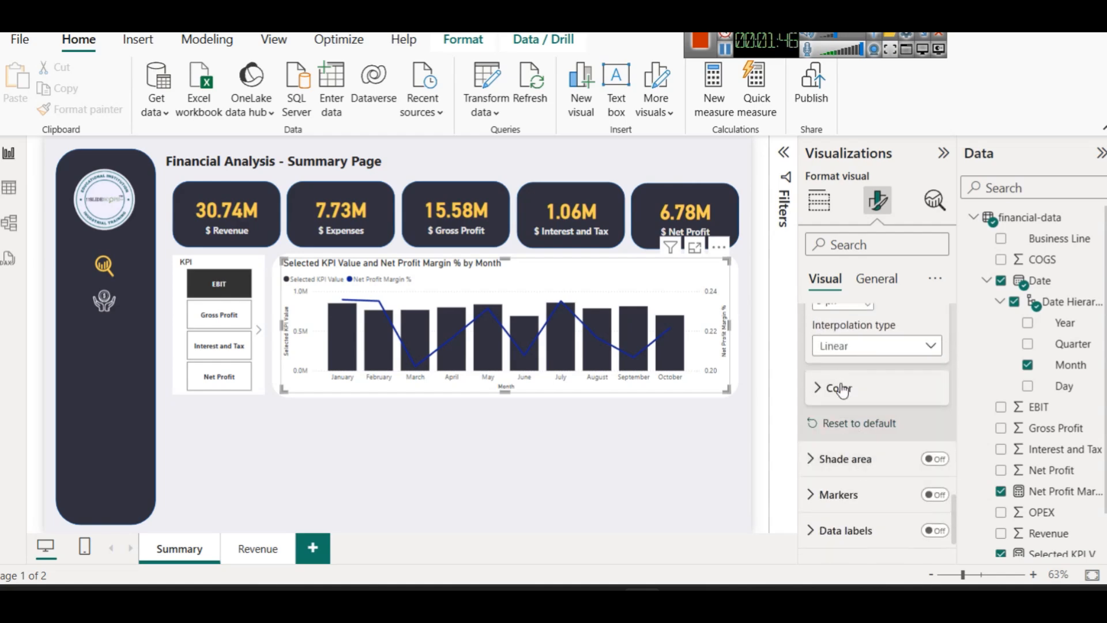
{"action": "left_click", "coordinate": [836, 390]}
{"action": "left_click", "coordinate": [839, 439]}
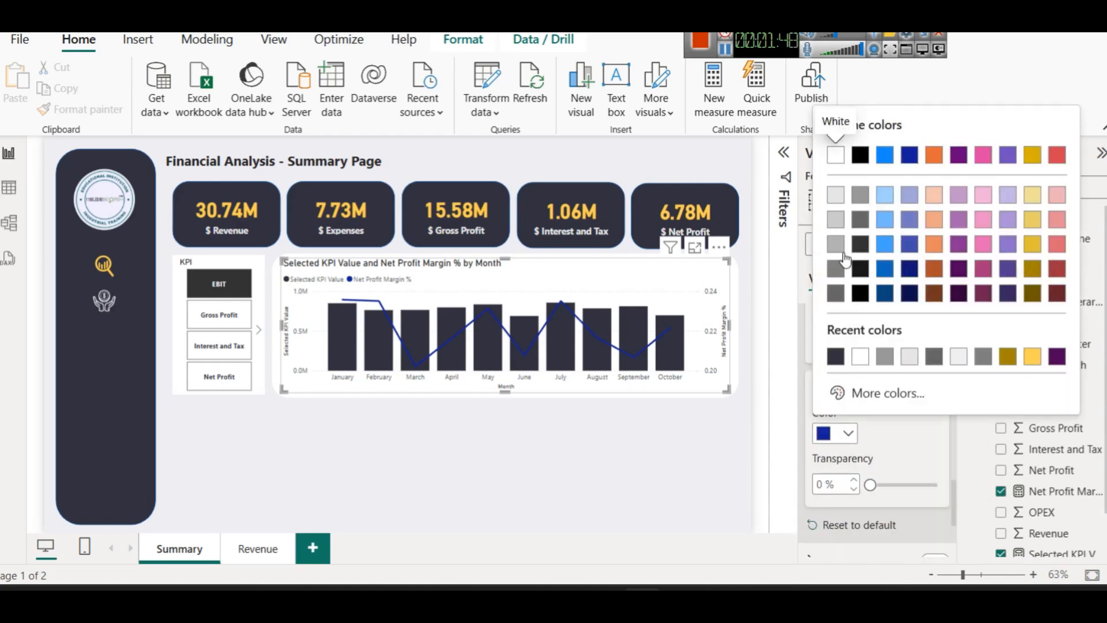
{"action": "left_click", "coordinate": [838, 266]}
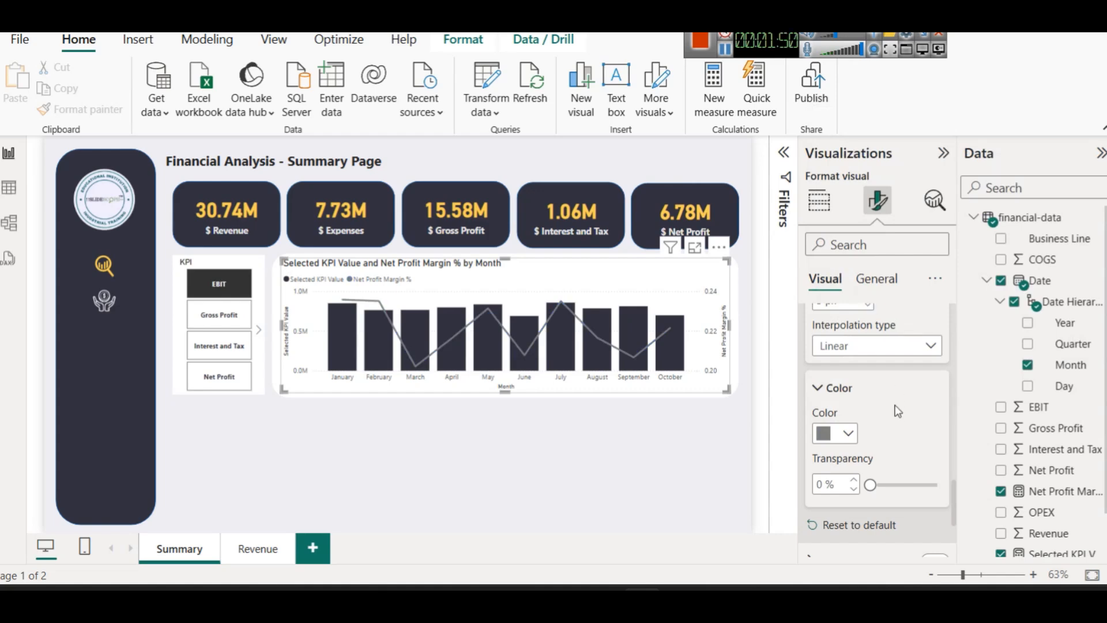
{"action": "left_click", "coordinate": [841, 434]}
{"action": "left_click", "coordinate": [838, 269]}
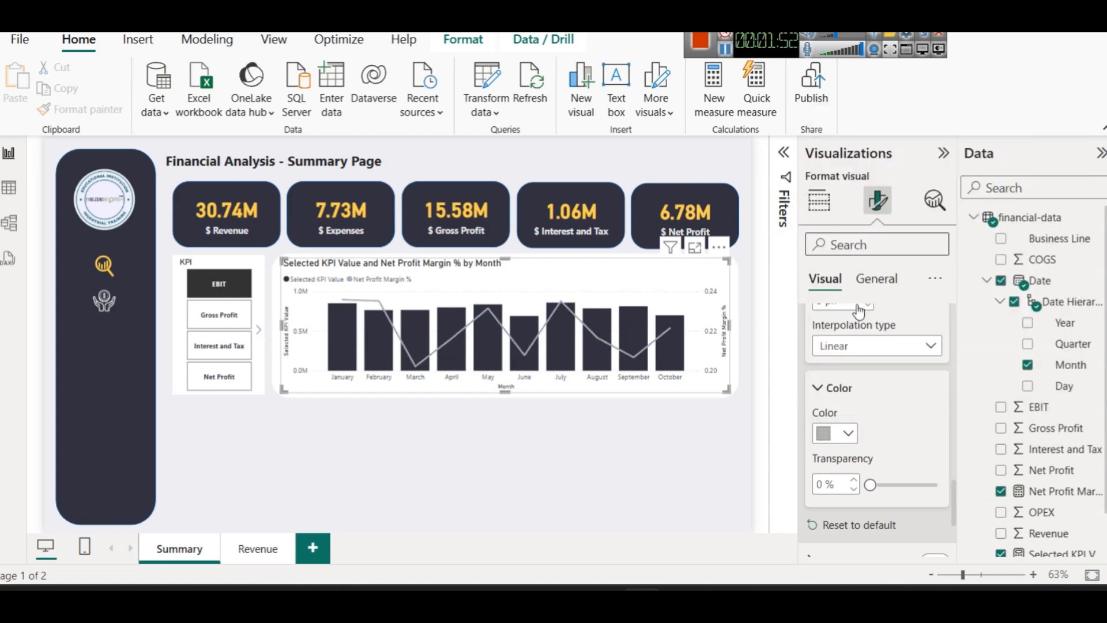
{"action": "scroll", "coordinate": [867, 455], "scroll_direction": "down", "scroll_amount": 3}
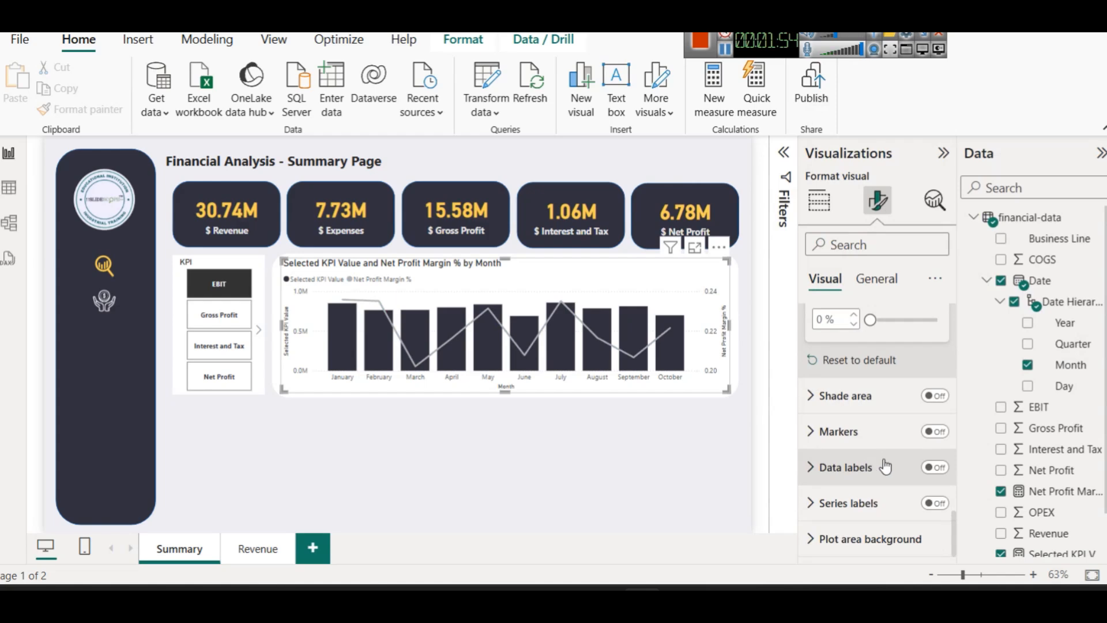
{"action": "left_click", "coordinate": [934, 432]}
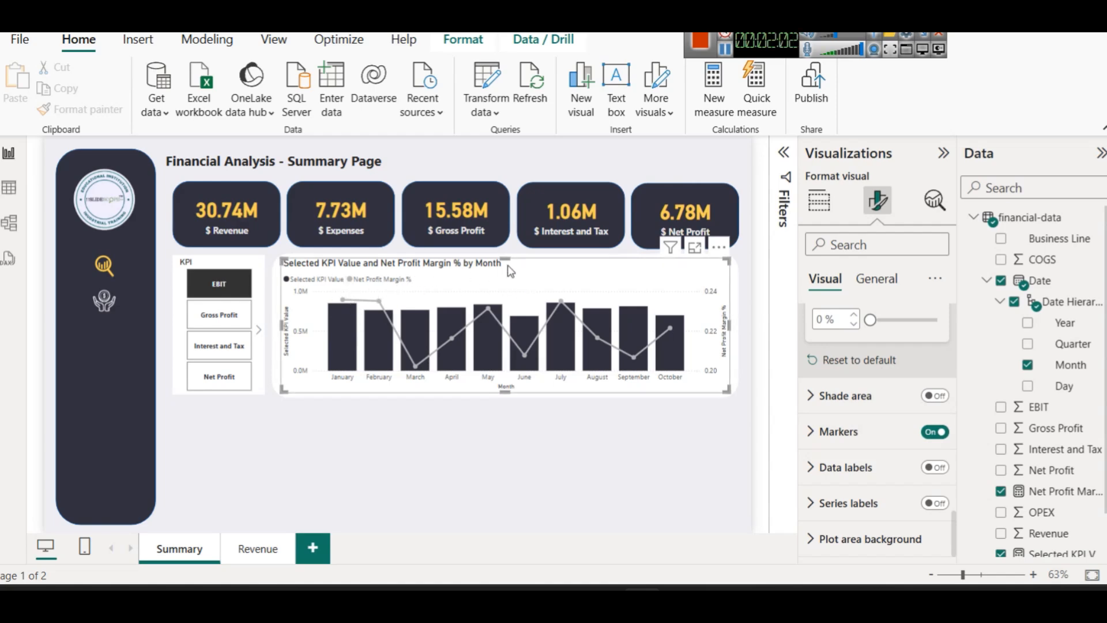
{"action": "left_click", "coordinate": [236, 317]}
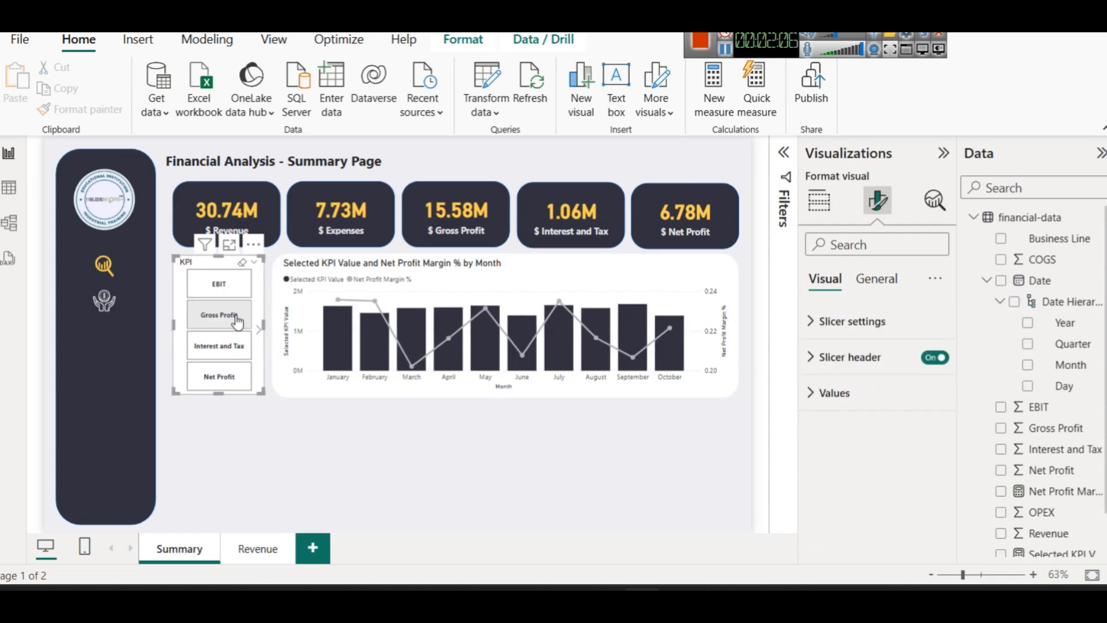
Check the chart with Interest and Tax and Net Profit, then return to EBIT
{"action": "left_click", "coordinate": [223, 346]}
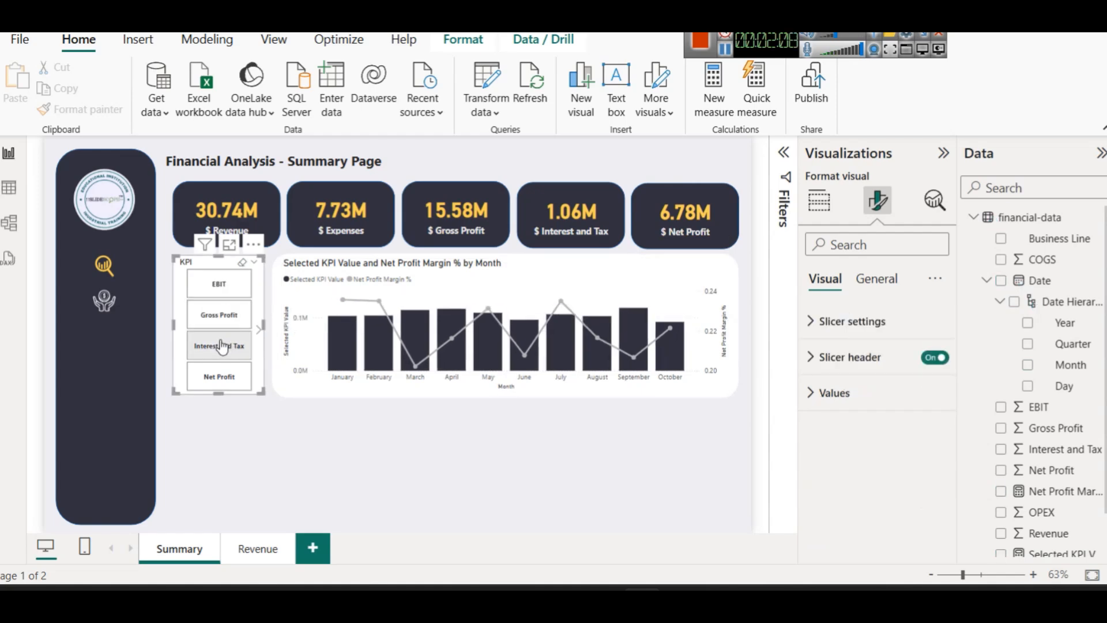
{"action": "left_click", "coordinate": [217, 376]}
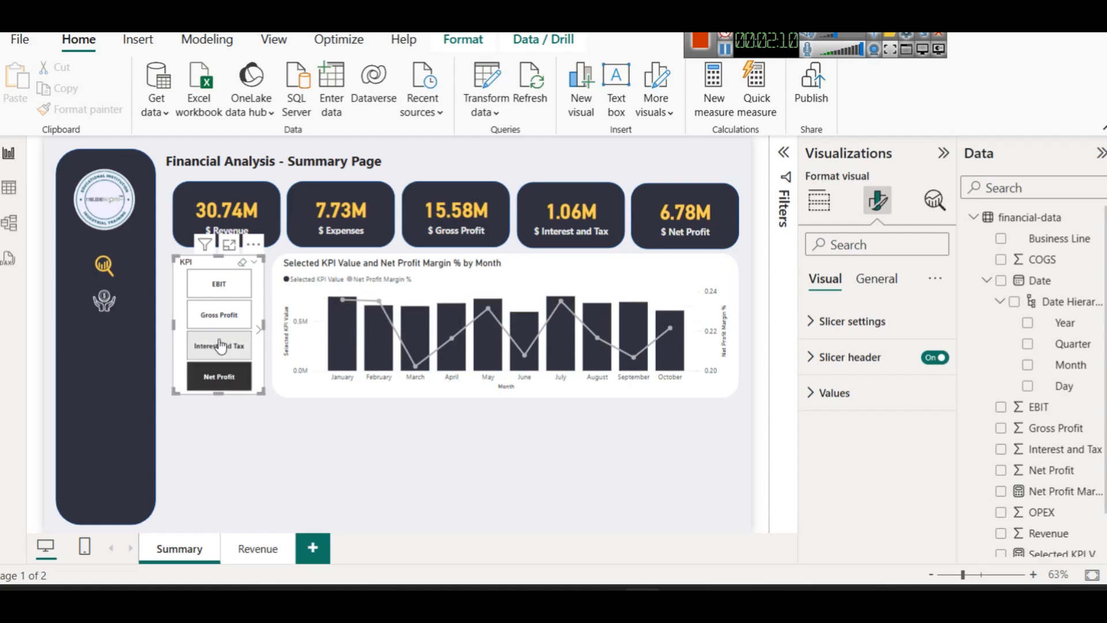
{"action": "left_click", "coordinate": [218, 283]}
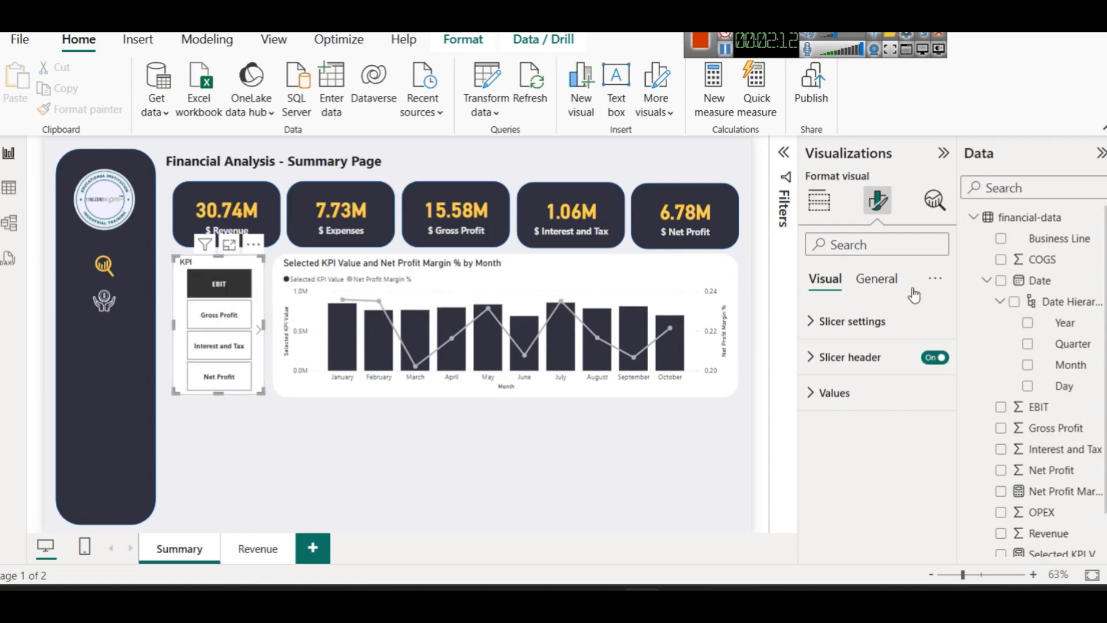
Try a Field value title based on Selected KPI Value via the title's fx dialog
{"action": "left_click", "coordinate": [866, 282]}
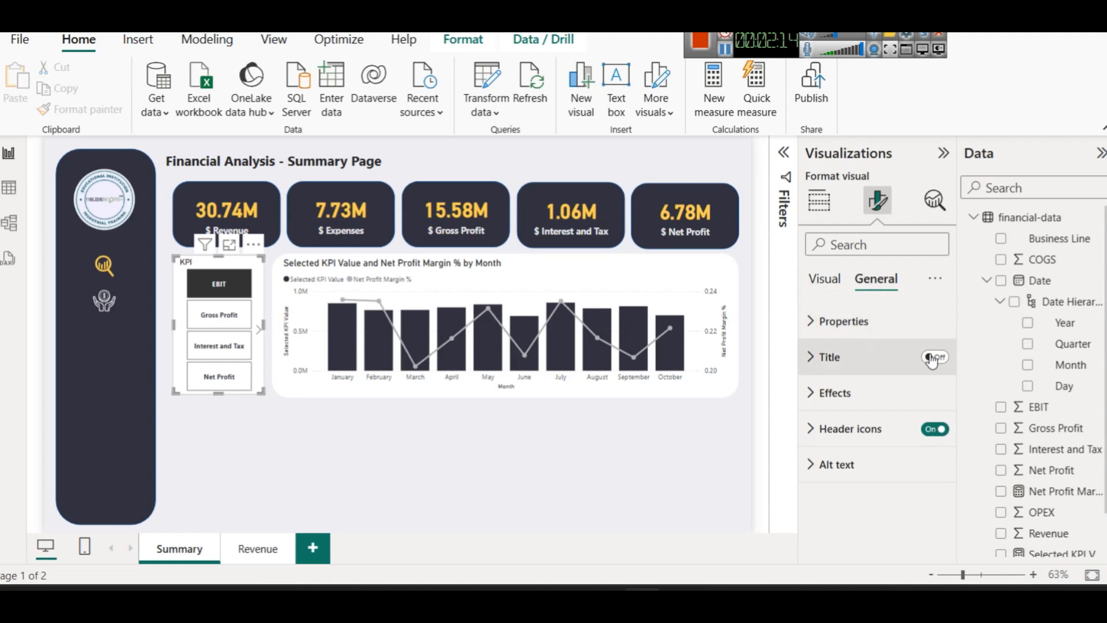
{"action": "left_click", "coordinate": [533, 268]}
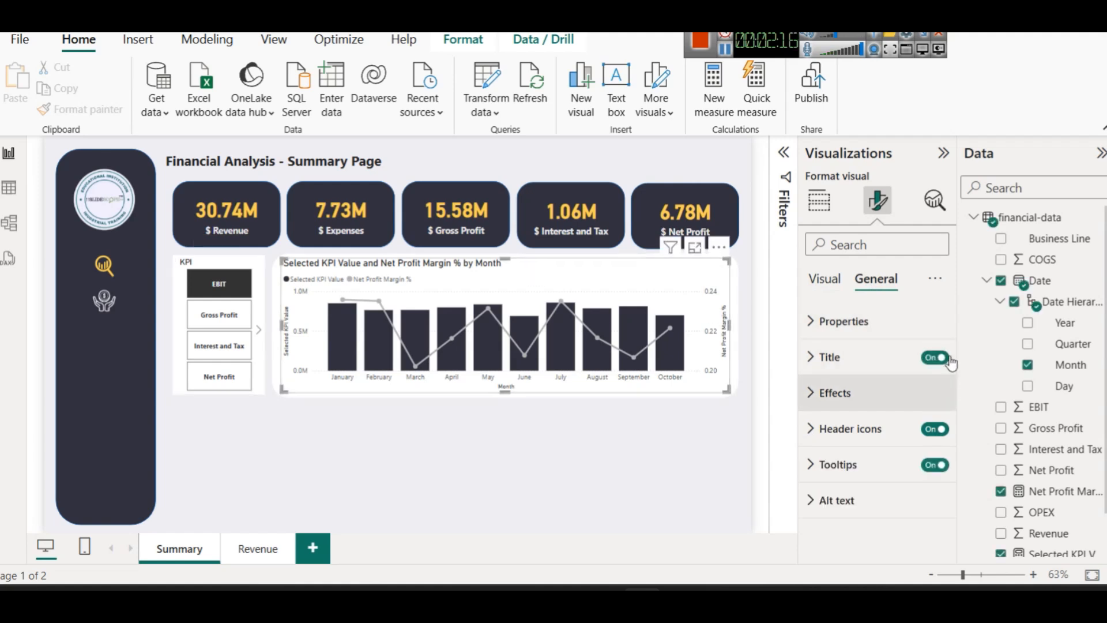
{"action": "left_click", "coordinate": [886, 371]}
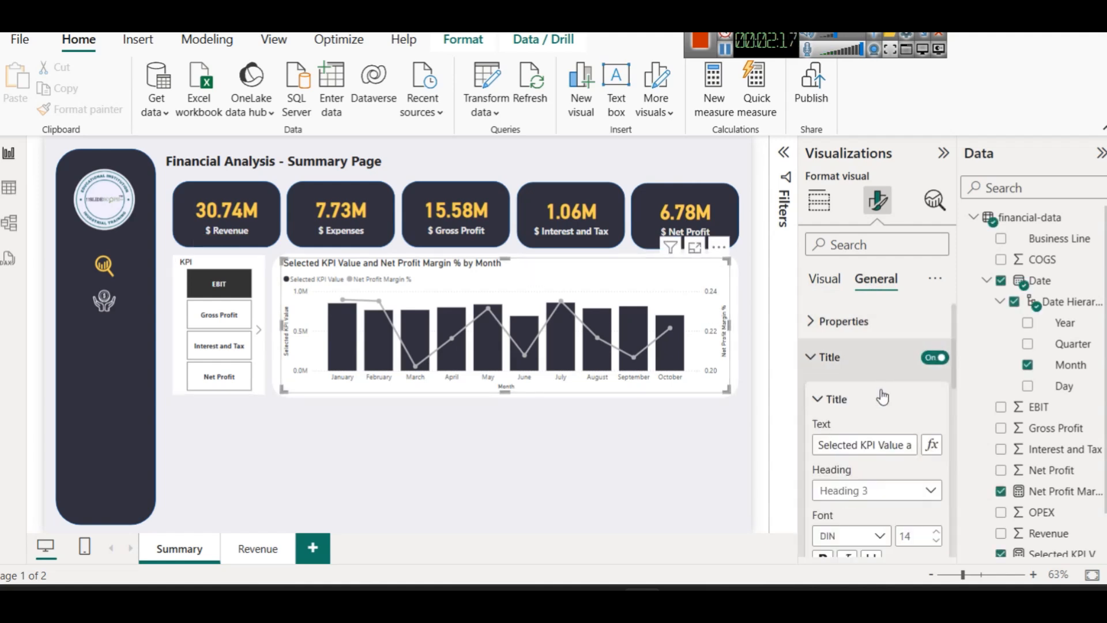
{"action": "left_click", "coordinate": [929, 448]}
{"action": "left_click", "coordinate": [249, 104]}
{"action": "left_click", "coordinate": [251, 129]}
{"action": "left_click", "coordinate": [257, 178]}
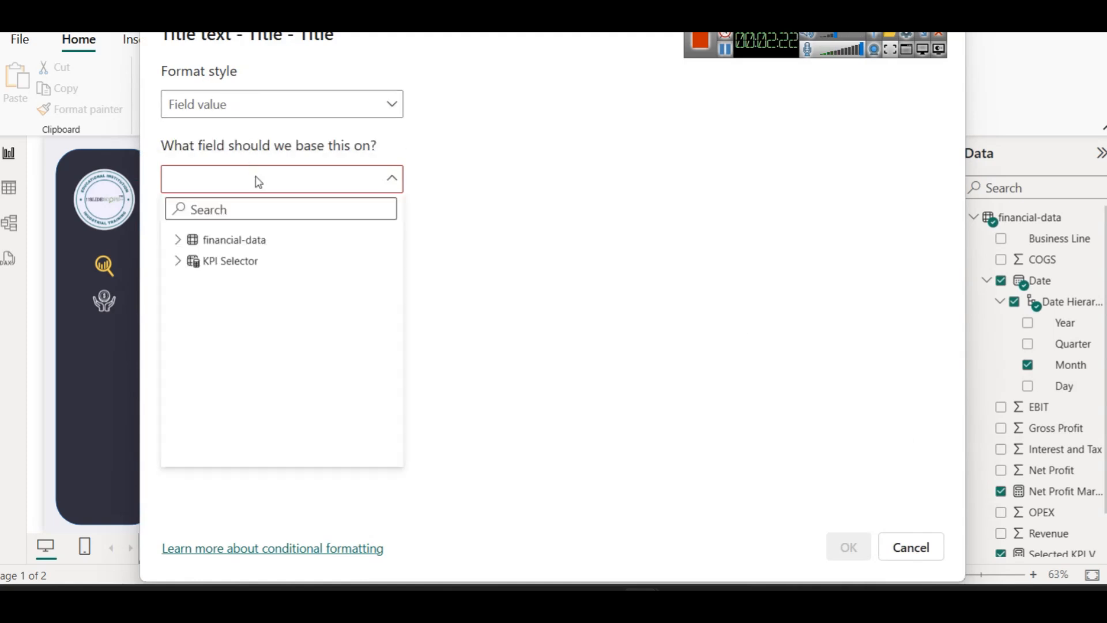
{"action": "left_click", "coordinate": [179, 241]}
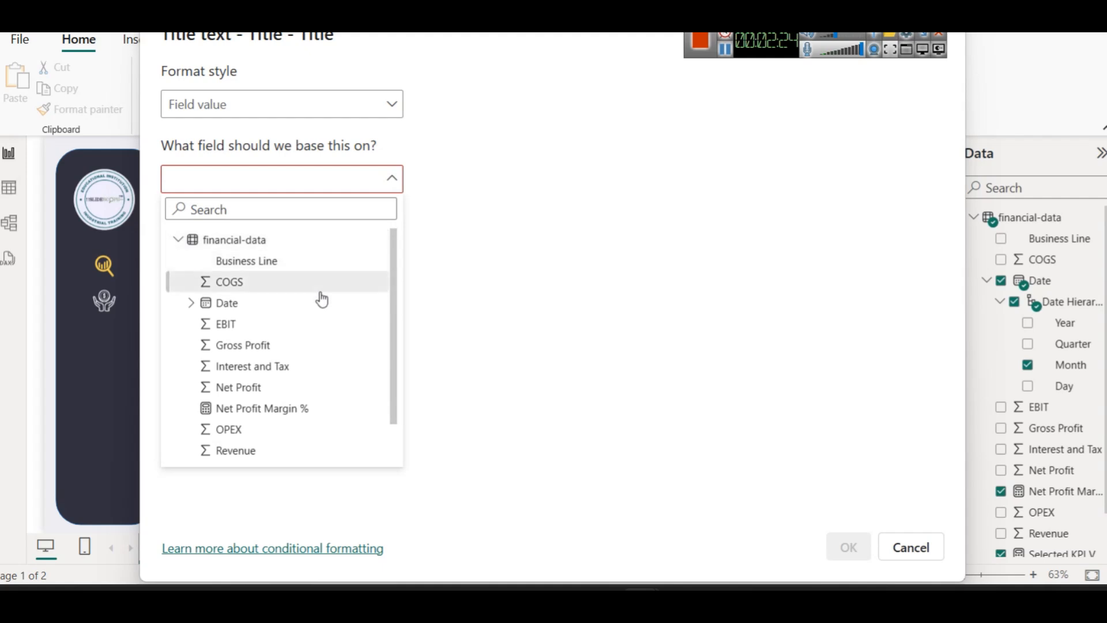
{"action": "scroll", "coordinate": [325, 301], "scroll_direction": "down", "scroll_amount": 1}
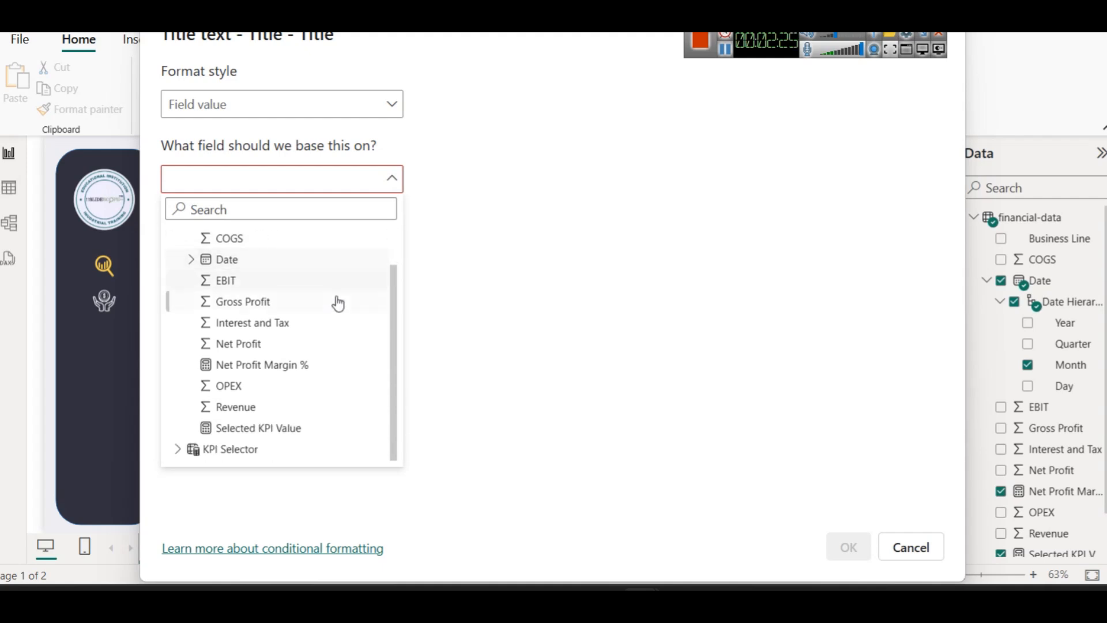
{"action": "left_click", "coordinate": [288, 428]}
{"action": "left_click", "coordinate": [317, 183]}
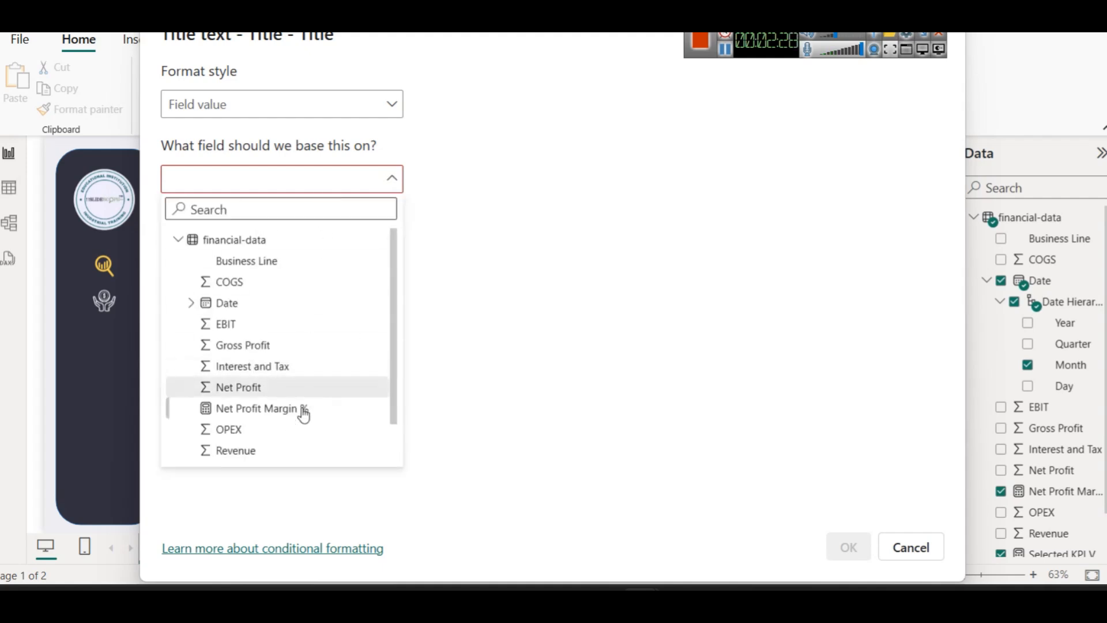
{"action": "scroll", "coordinate": [294, 396], "scroll_direction": "down", "scroll_amount": 1}
{"action": "left_click", "coordinate": [280, 428]}
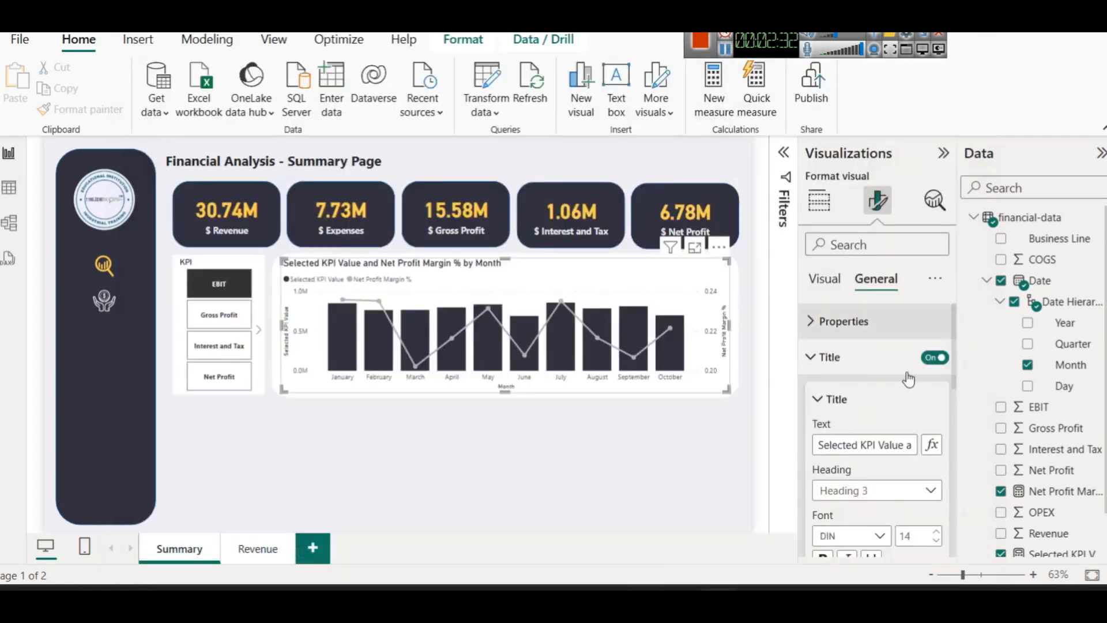
Turn the chart title off and test a July filter, then clear it
{"action": "left_click", "coordinate": [935, 357]}
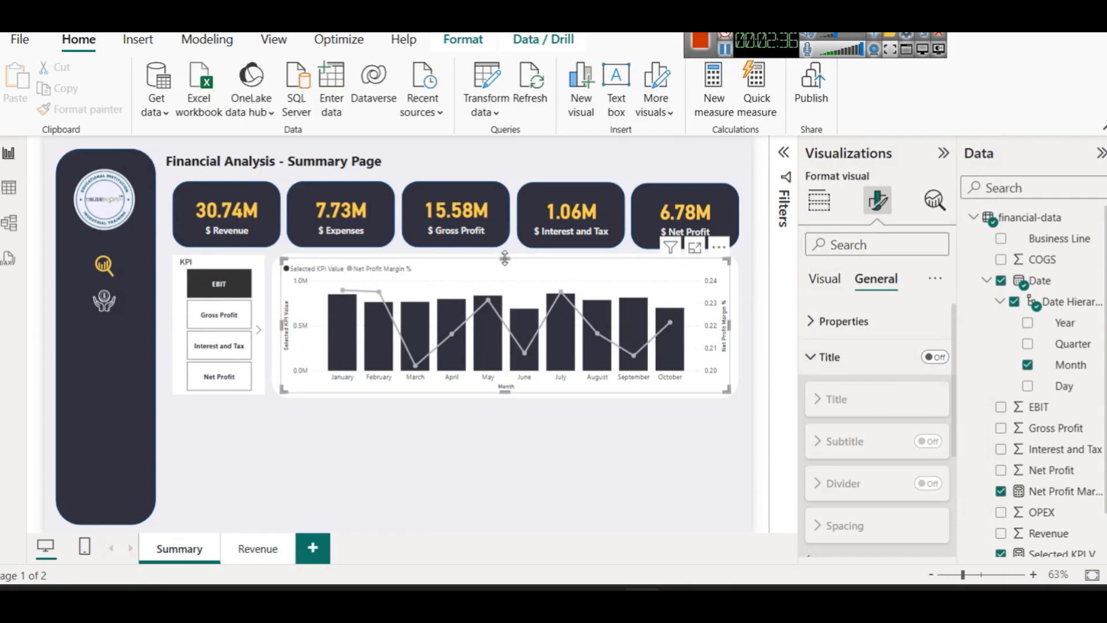
{"action": "left_click", "coordinate": [559, 364]}
{"action": "left_click", "coordinate": [556, 324]}
Add a text box below the KPI slicer, then delete it
{"action": "left_click", "coordinate": [440, 181]}
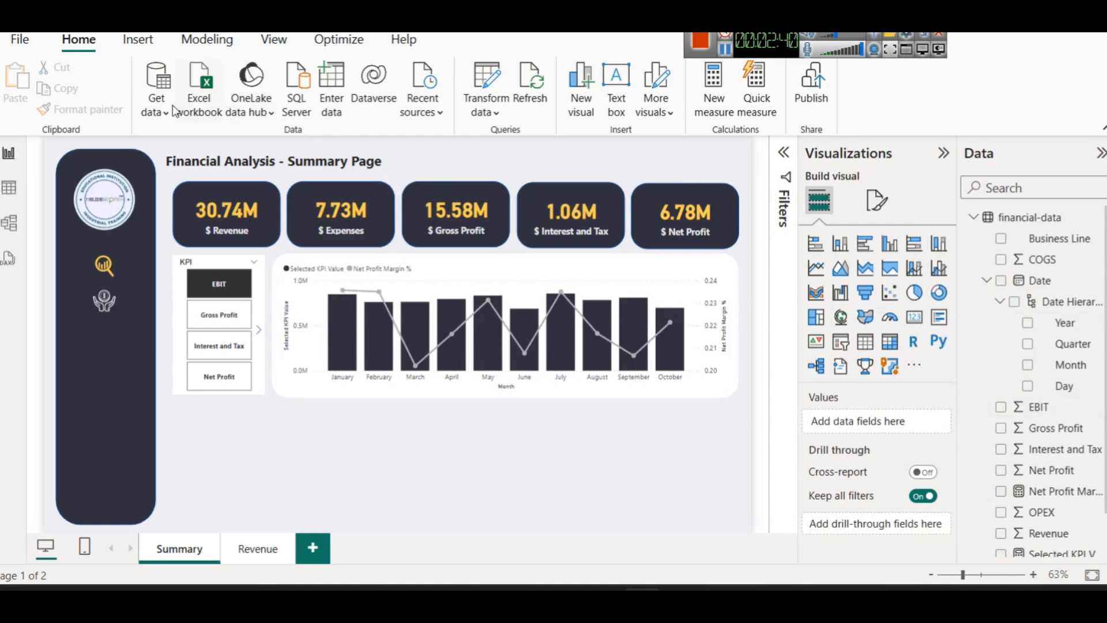
{"action": "left_click", "coordinate": [138, 41]}
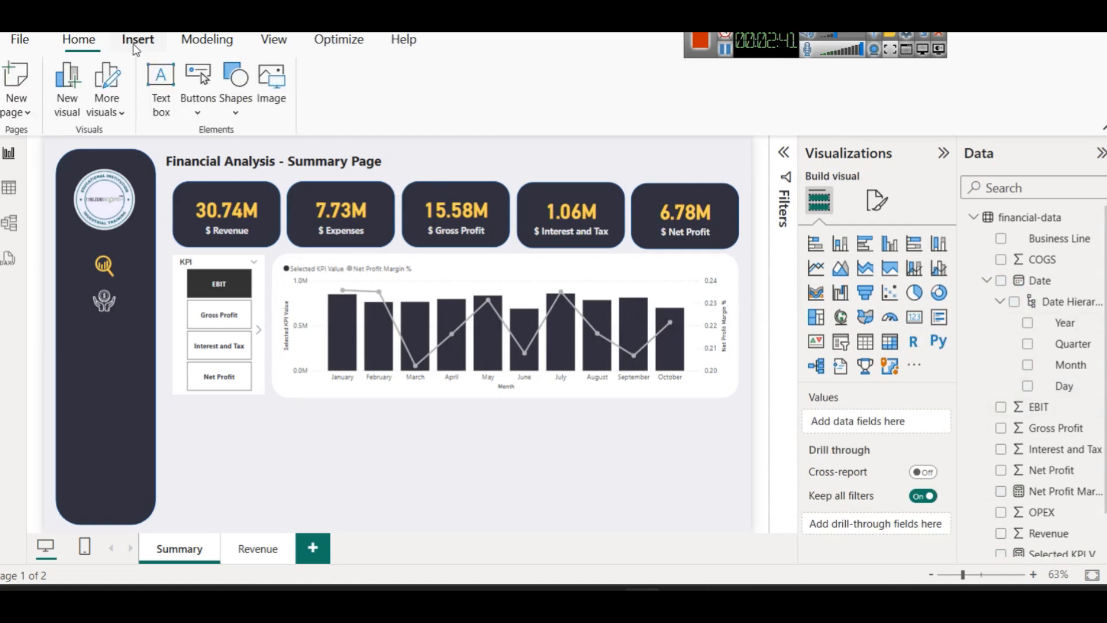
{"action": "left_click", "coordinate": [170, 107]}
{"action": "left_click", "coordinate": [240, 427]}
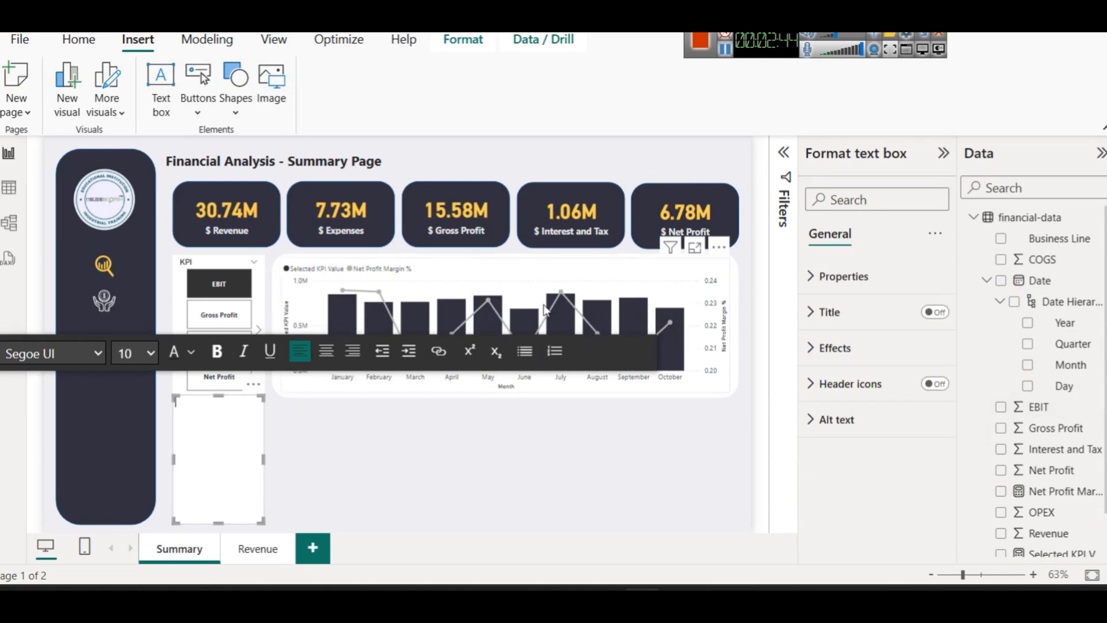
{"action": "left_click", "coordinate": [299, 503]}
{"action": "left_click", "coordinate": [201, 466]}
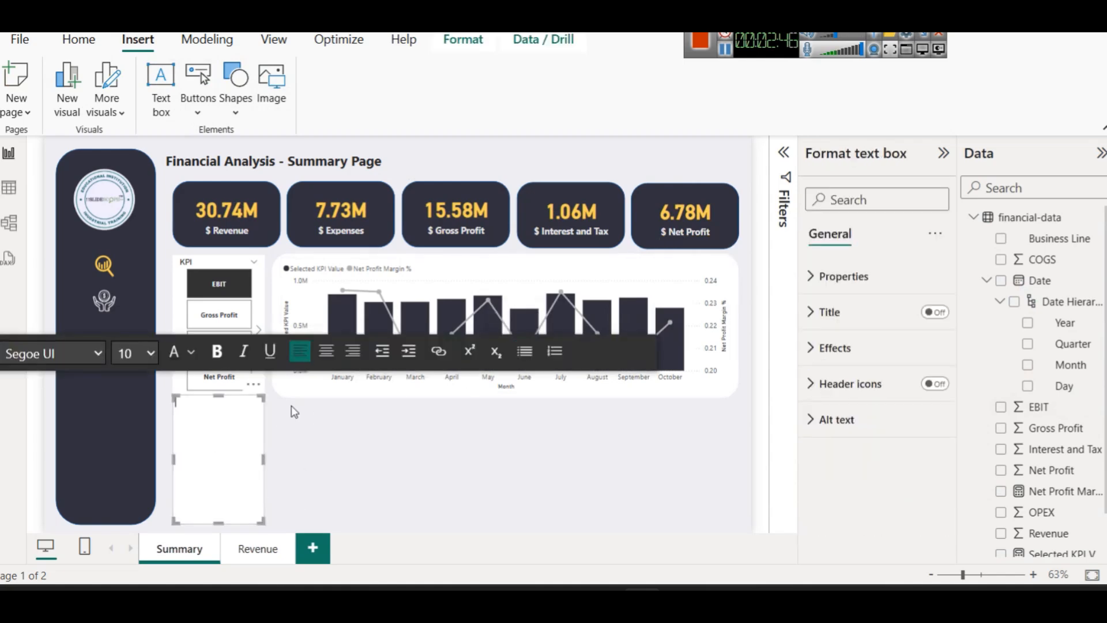
{"action": "left_click", "coordinate": [280, 460]}
{"action": "left_click", "coordinate": [216, 436]}
{"action": "left_click", "coordinate": [236, 396]}
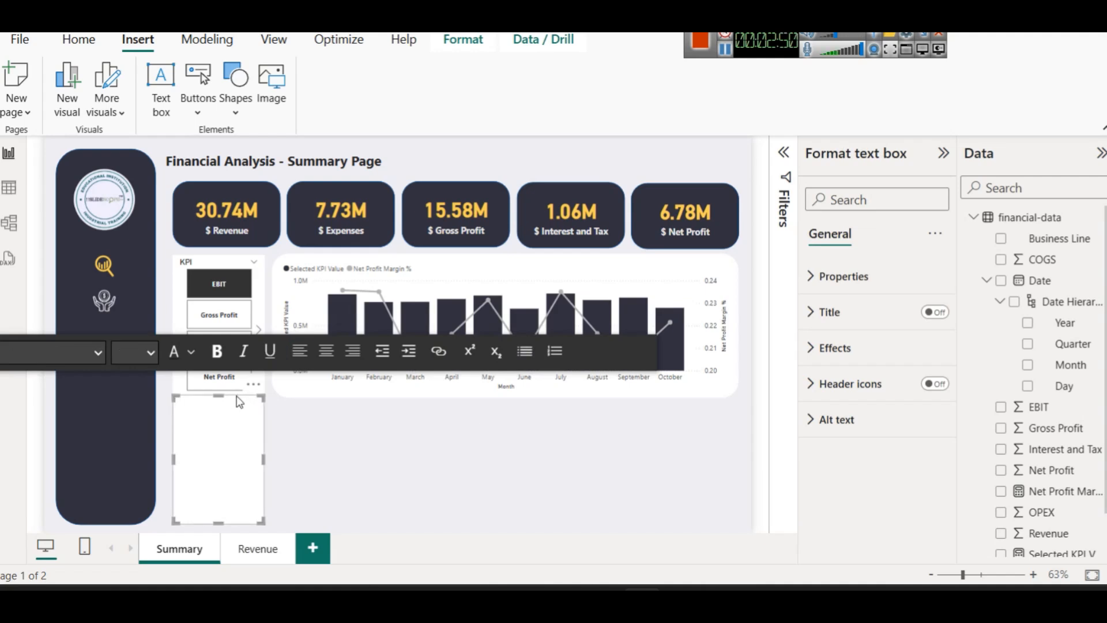
{"action": "key", "text": "Delete"}
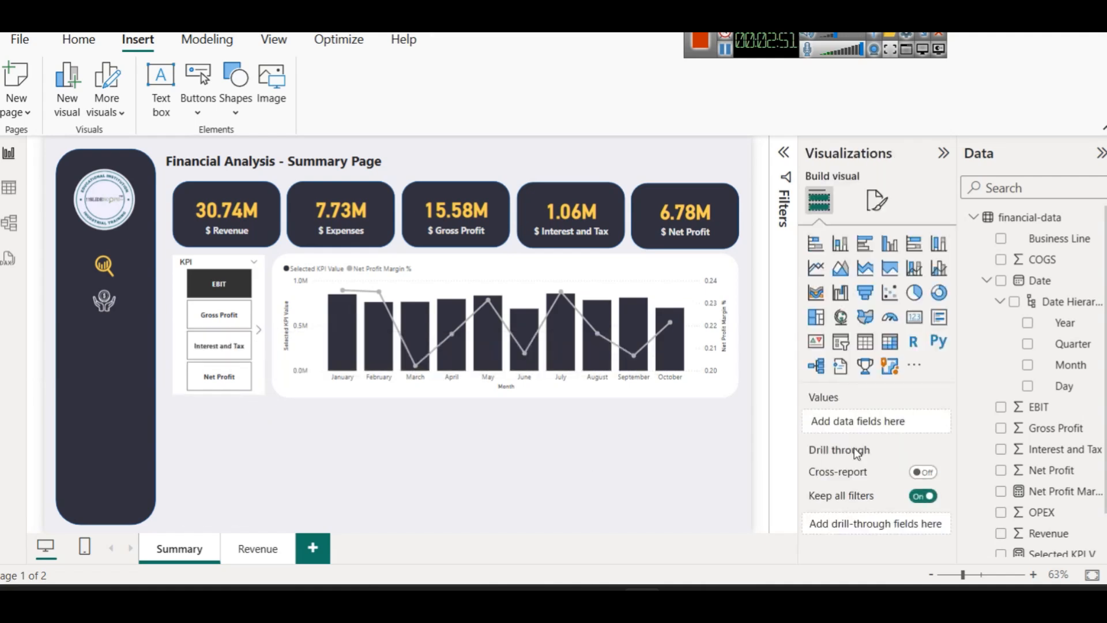
Add a card at the chart's top-right showing the KPI field
{"action": "left_click", "coordinate": [918, 326]}
{"action": "left_click_drag", "start_coordinate": [219, 472], "coordinate": [651, 284]}
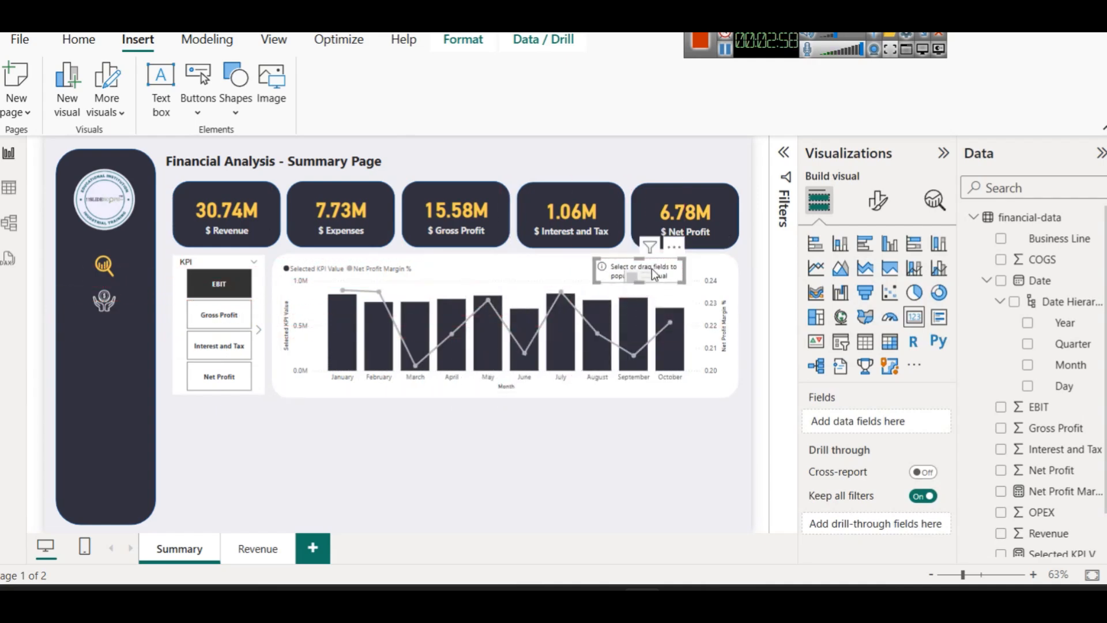
{"action": "scroll", "coordinate": [1098, 515], "scroll_direction": "down", "scroll_amount": 2}
{"action": "left_click_drag", "start_coordinate": [1036, 545], "coordinate": [664, 266]}
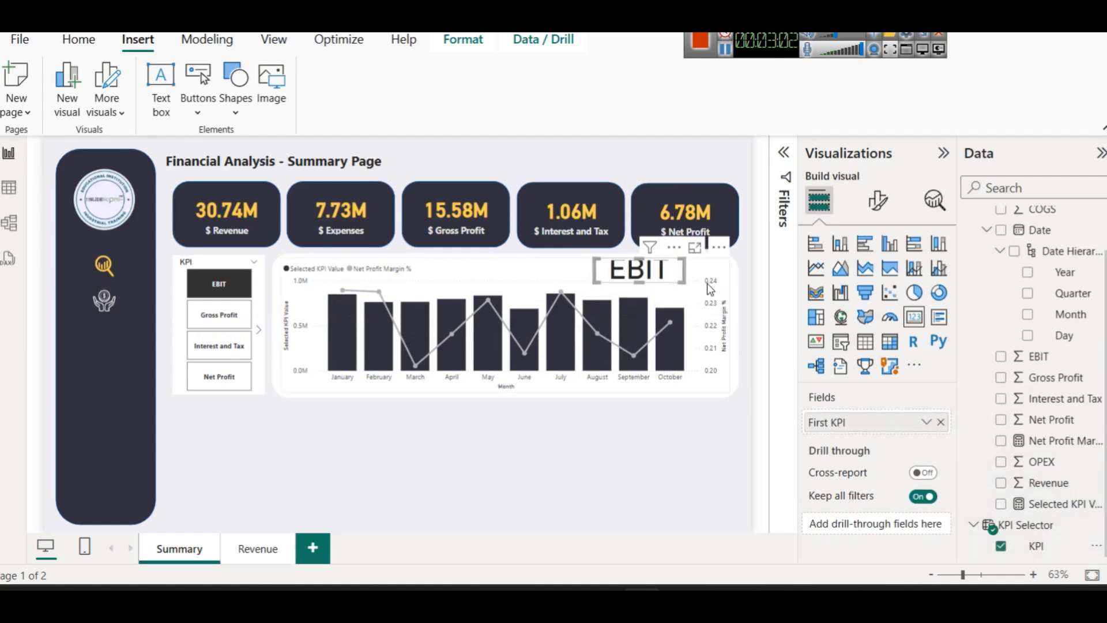
Set the card's callout font size to 20 and hide its category label
{"action": "left_click", "coordinate": [877, 201]}
{"action": "left_click", "coordinate": [877, 321]}
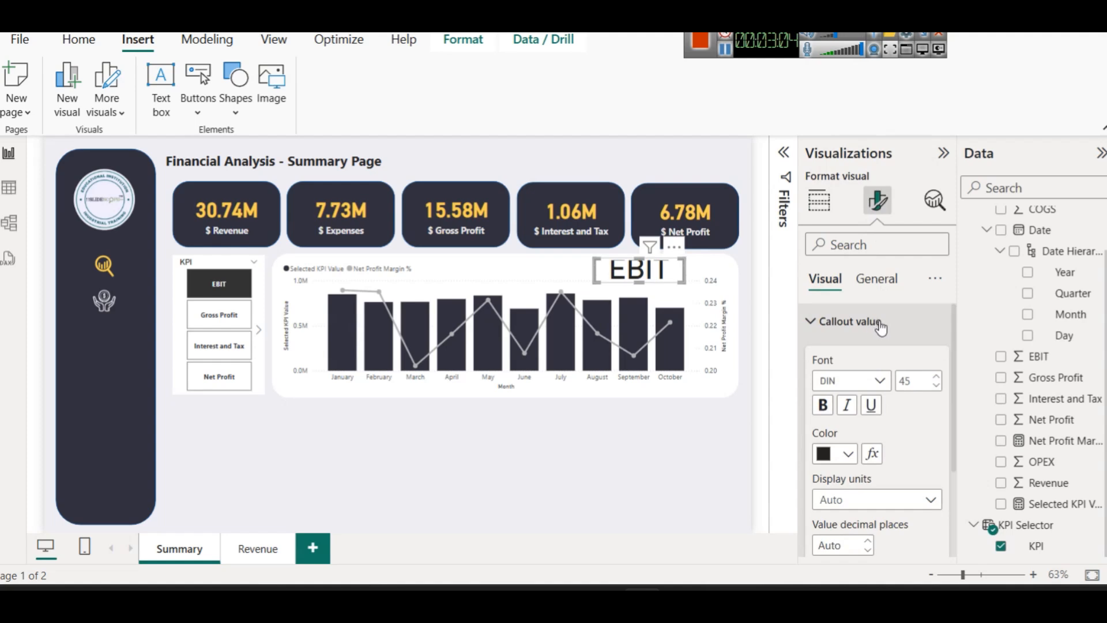
{"action": "left_click", "coordinate": [920, 379]}
{"action": "type", "text": "25"}
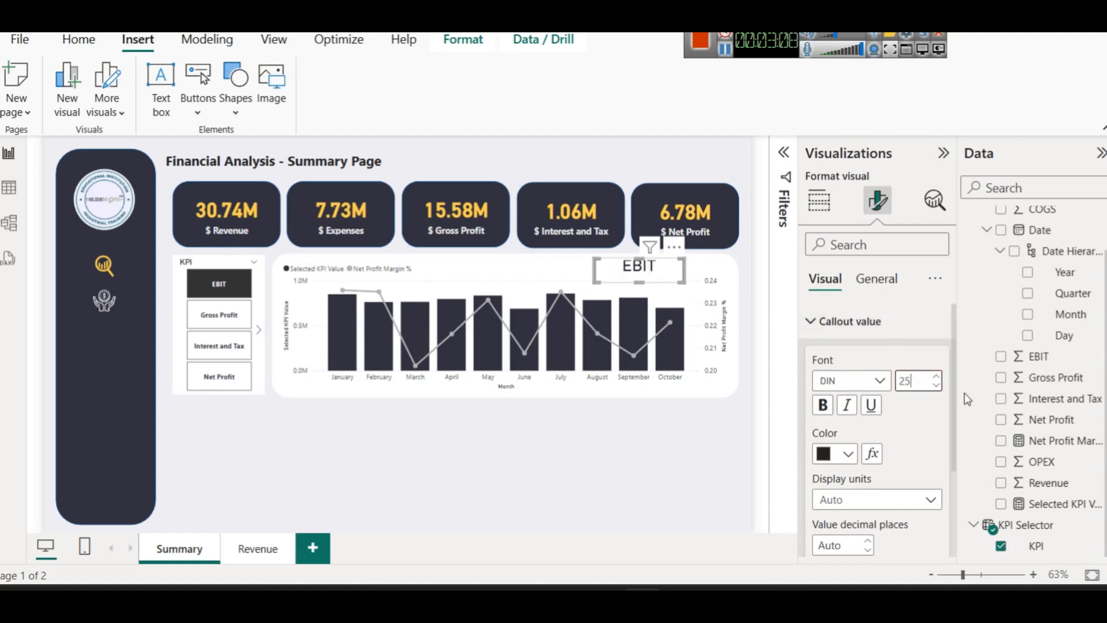
{"action": "double_click", "coordinate": [920, 378]}
{"action": "type", "text": "20"}
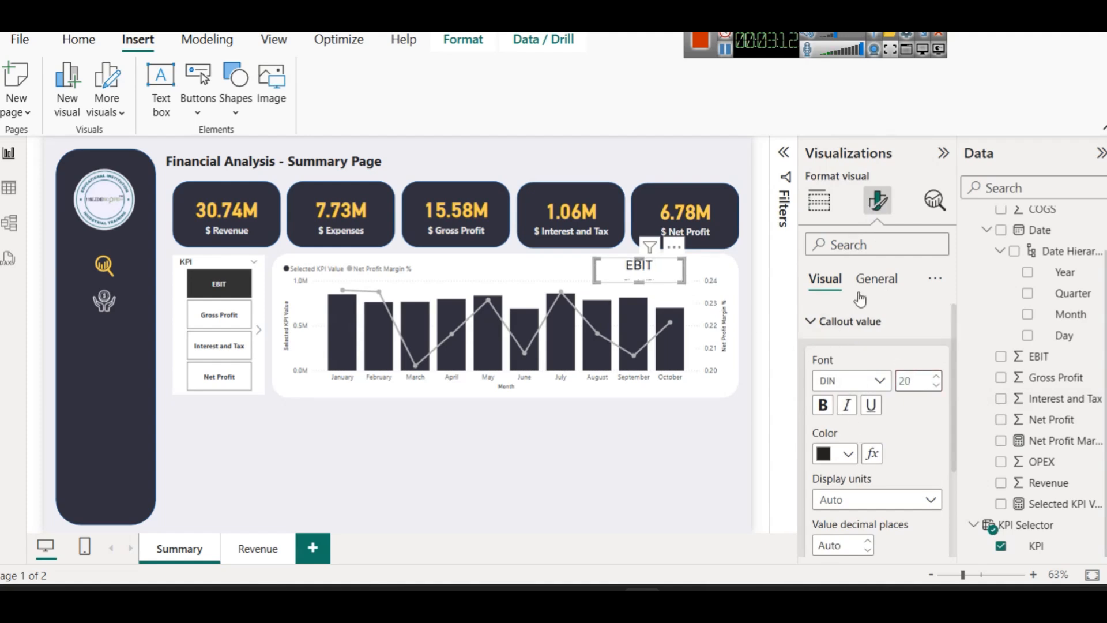
{"action": "left_click", "coordinate": [868, 322]}
{"action": "left_click", "coordinate": [934, 358]}
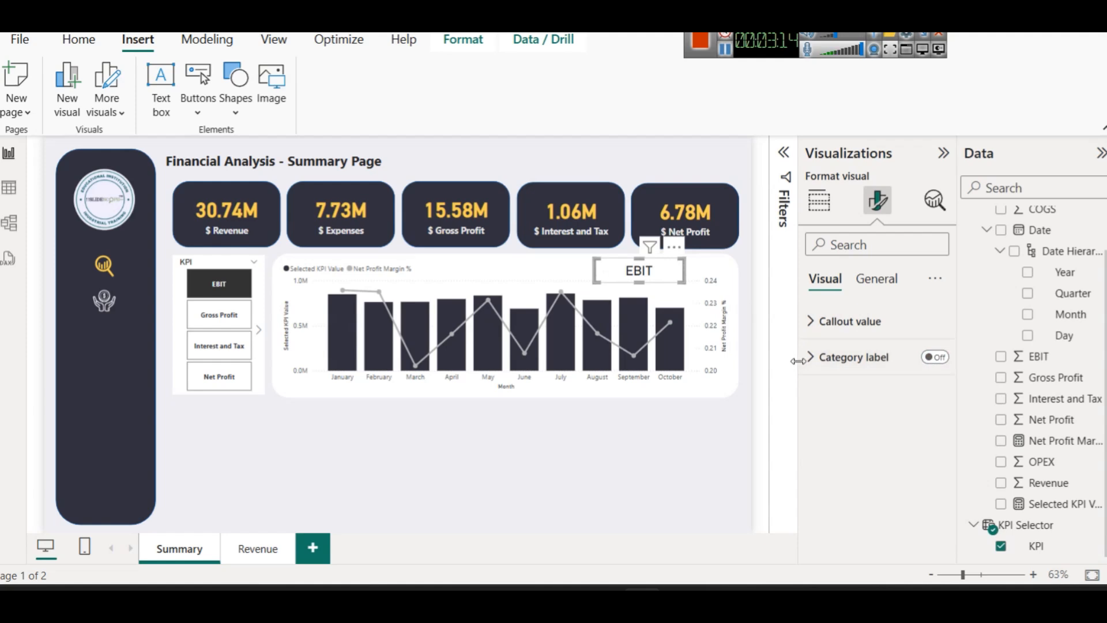
{"action": "left_click", "coordinate": [680, 449]}
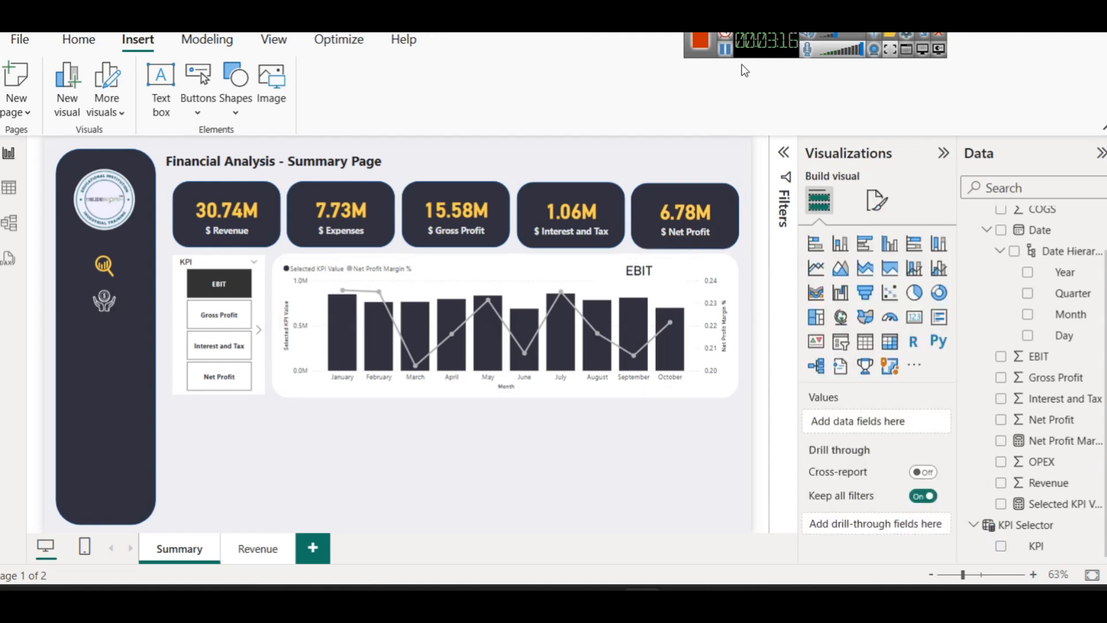
Click through every KPI tile including OPEX to test the title card, ending on EBIT
{"action": "left_click", "coordinate": [217, 322]}
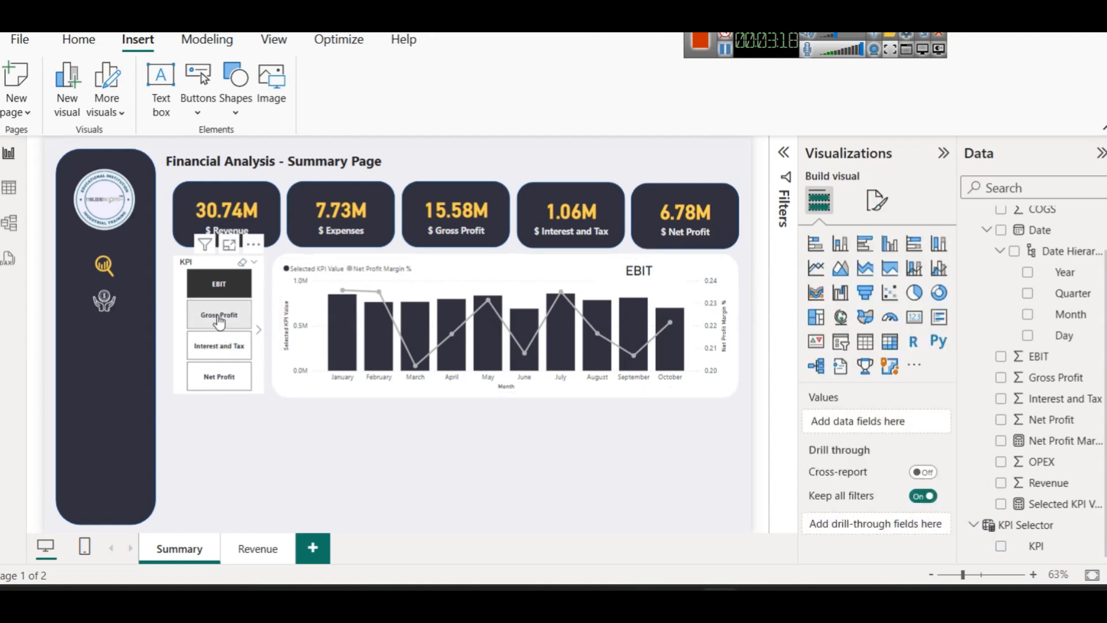
{"action": "left_click", "coordinate": [219, 346]}
{"action": "left_click", "coordinate": [218, 378]}
{"action": "left_click", "coordinate": [219, 345]}
{"action": "left_click", "coordinate": [219, 315]}
{"action": "left_click", "coordinate": [219, 284]}
{"action": "scroll", "coordinate": [216, 349], "scroll_direction": "down", "scroll_amount": 1}
{"action": "left_click", "coordinate": [219, 288]}
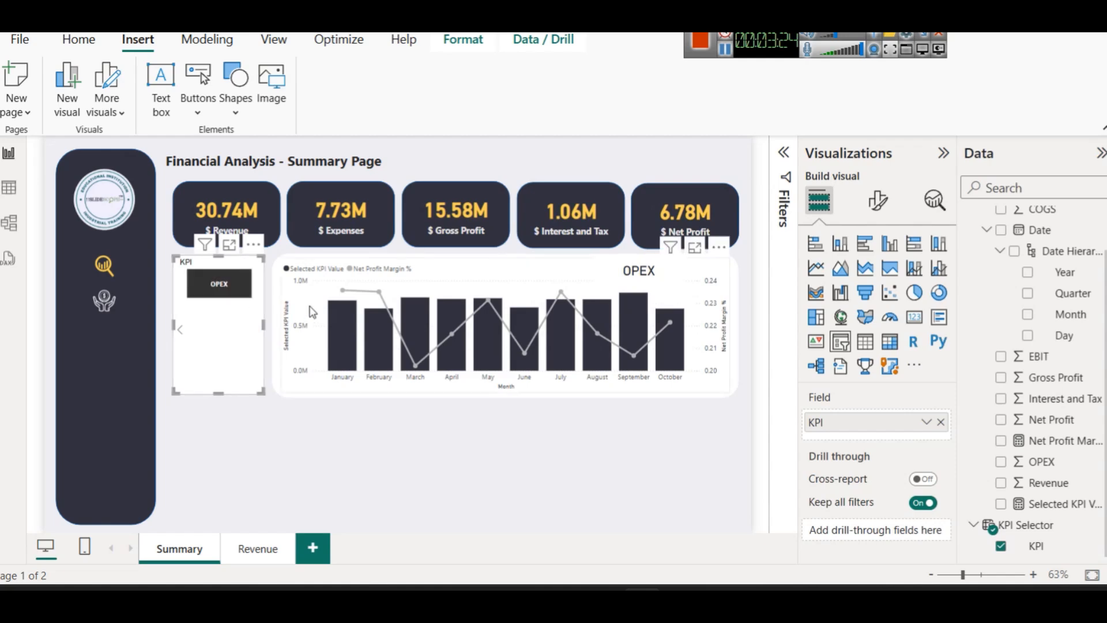
{"action": "left_click", "coordinate": [180, 330]}
{"action": "left_click", "coordinate": [221, 291]}
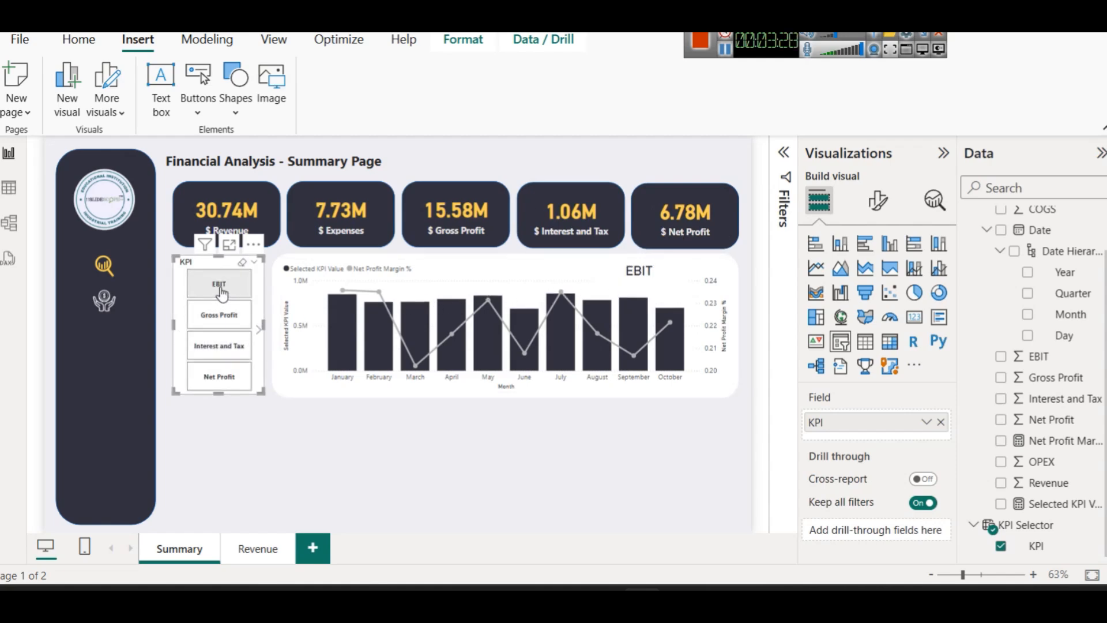
Shorten the EBIT title card by raising its bottom edge
{"action": "left_click", "coordinate": [634, 279]}
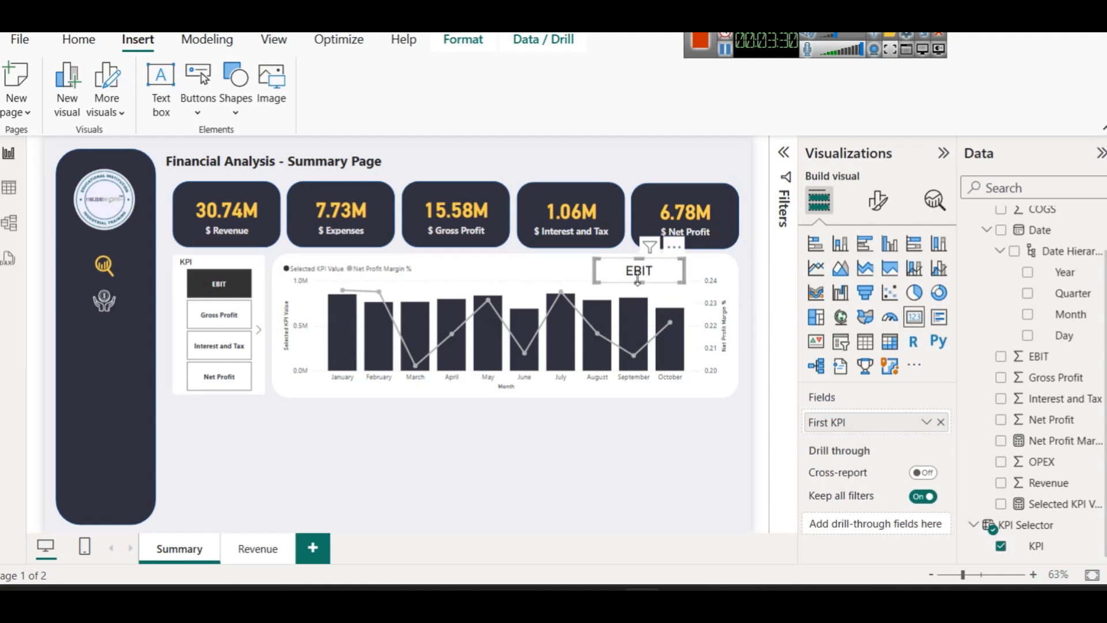
{"action": "left_click_drag", "start_coordinate": [642, 282], "coordinate": [641, 274]}
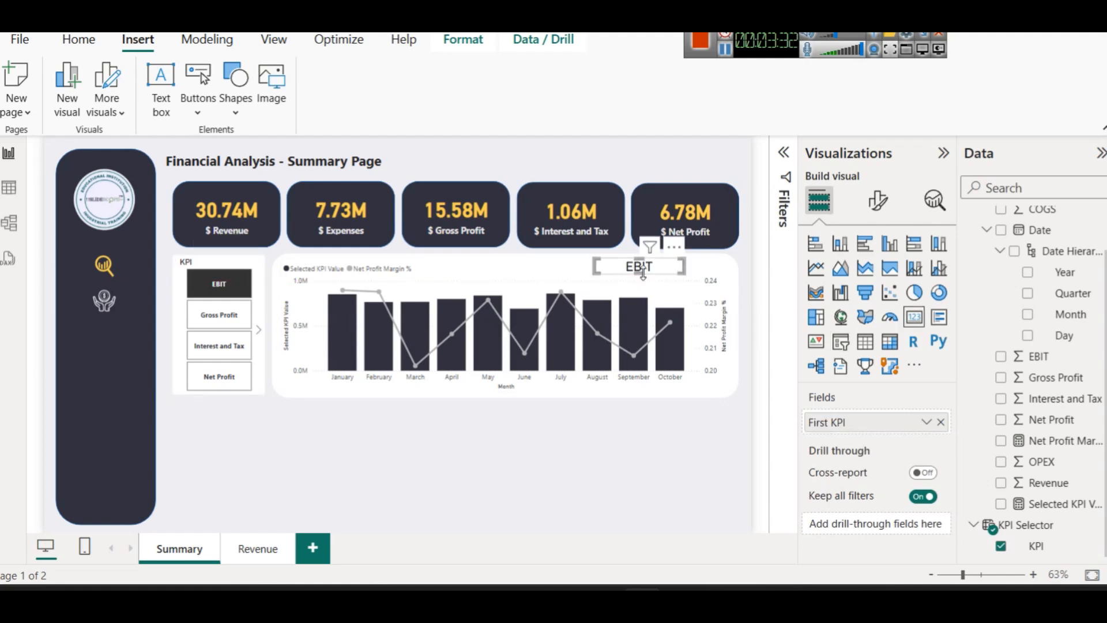
{"action": "left_click", "coordinate": [633, 447]}
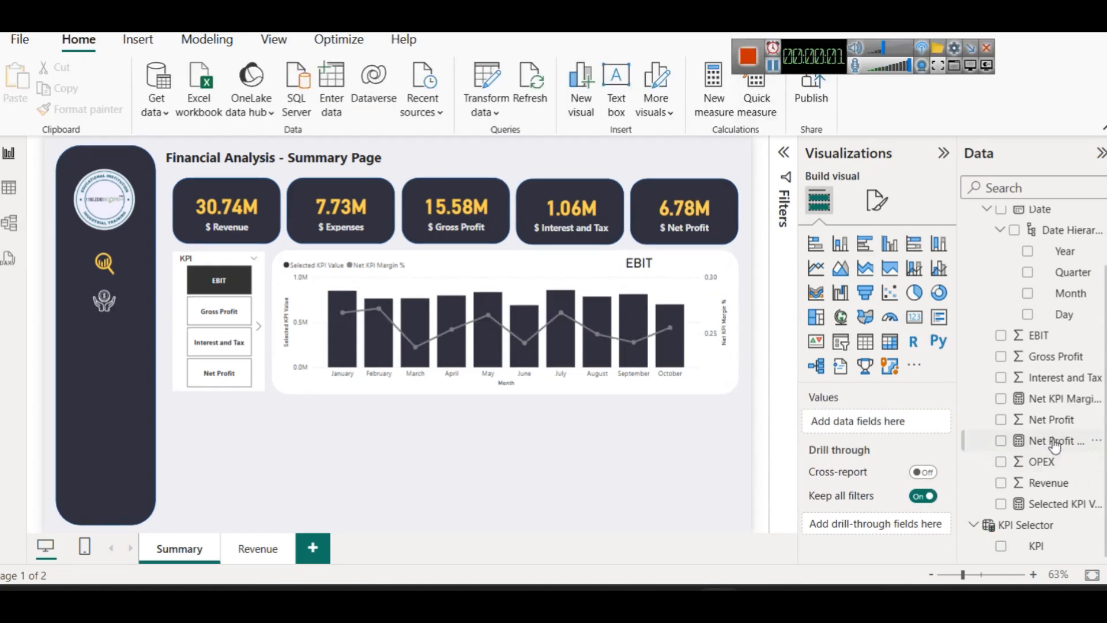
Plot Net KPI Margin % = DIVIDE([Selected KPI Value], SUM(Revenue)) as the line, checking the tooltip
{"action": "left_click", "coordinate": [1055, 441]}
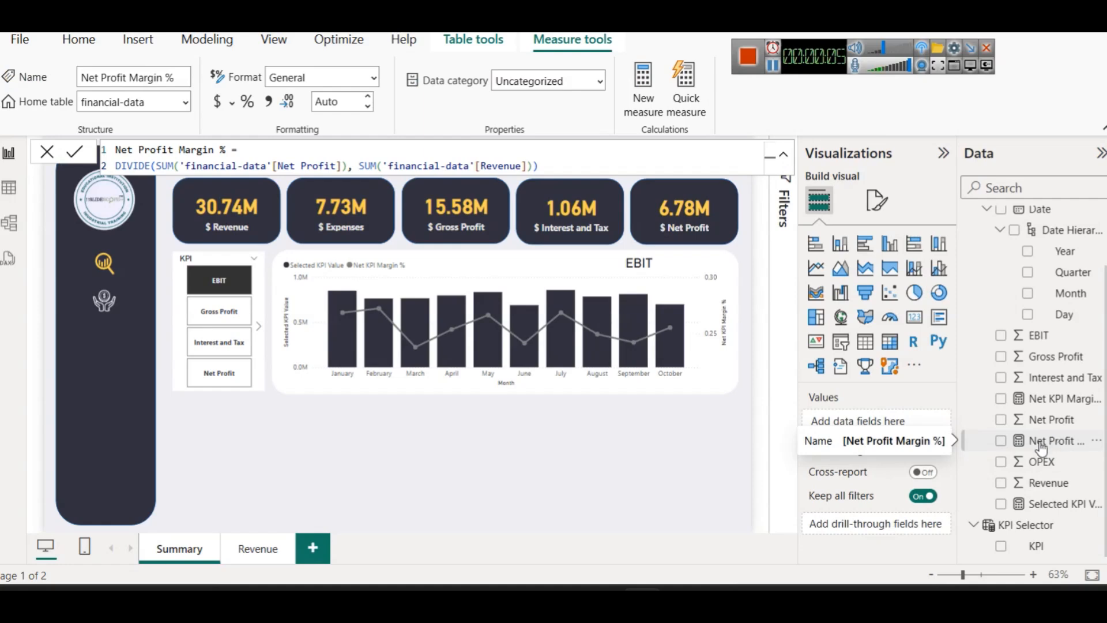
{"action": "left_click", "coordinate": [1050, 399]}
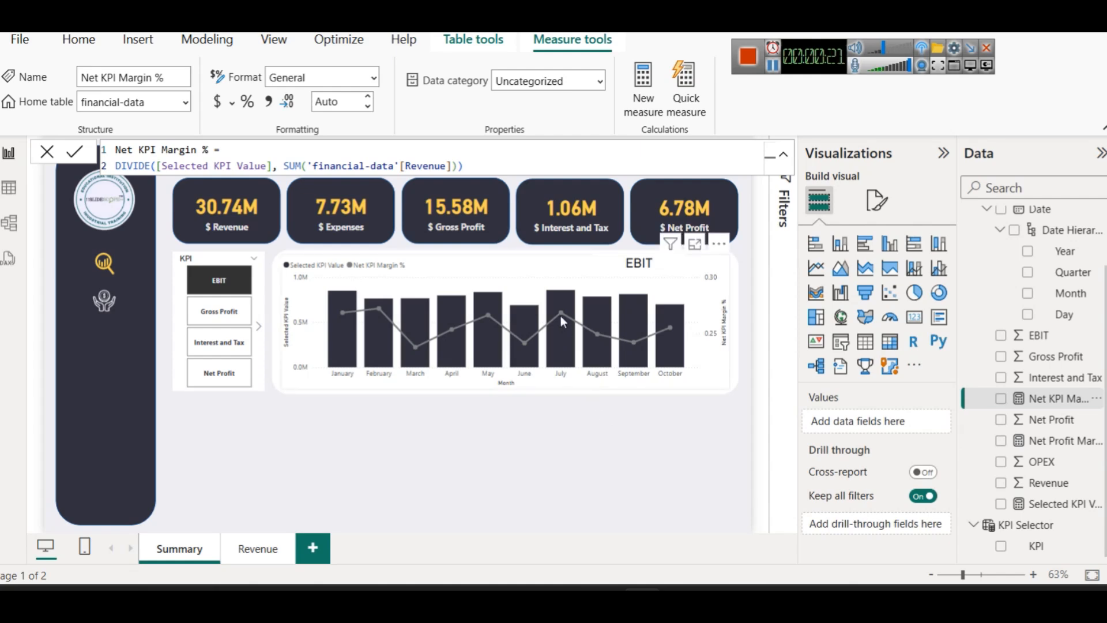
{"action": "mouse_move", "coordinate": [563, 321]}
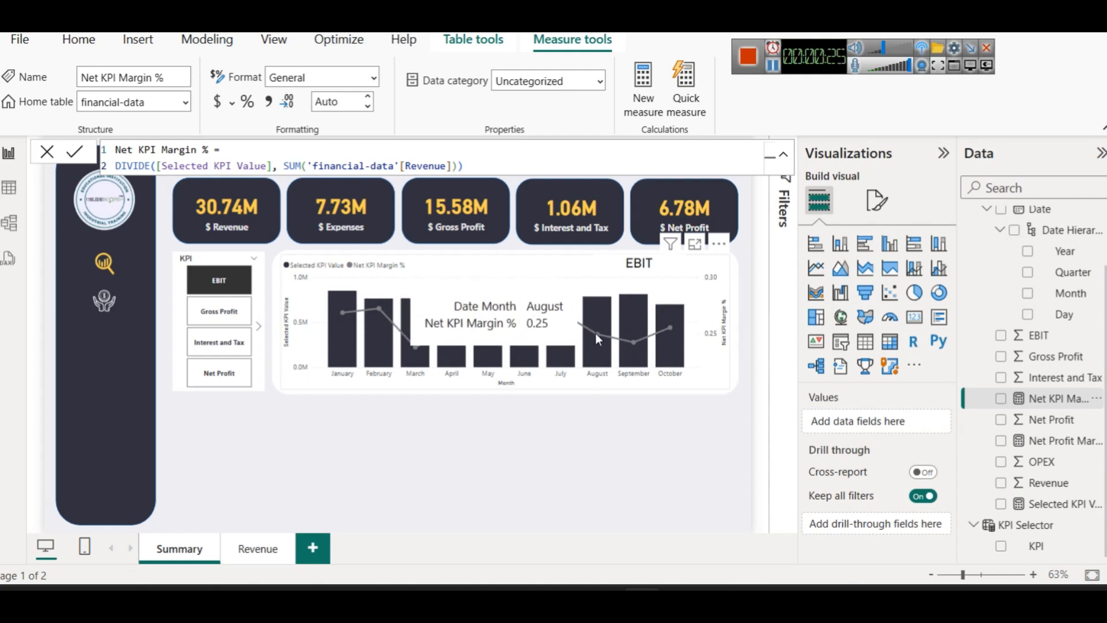
{"action": "left_click", "coordinate": [697, 261]}
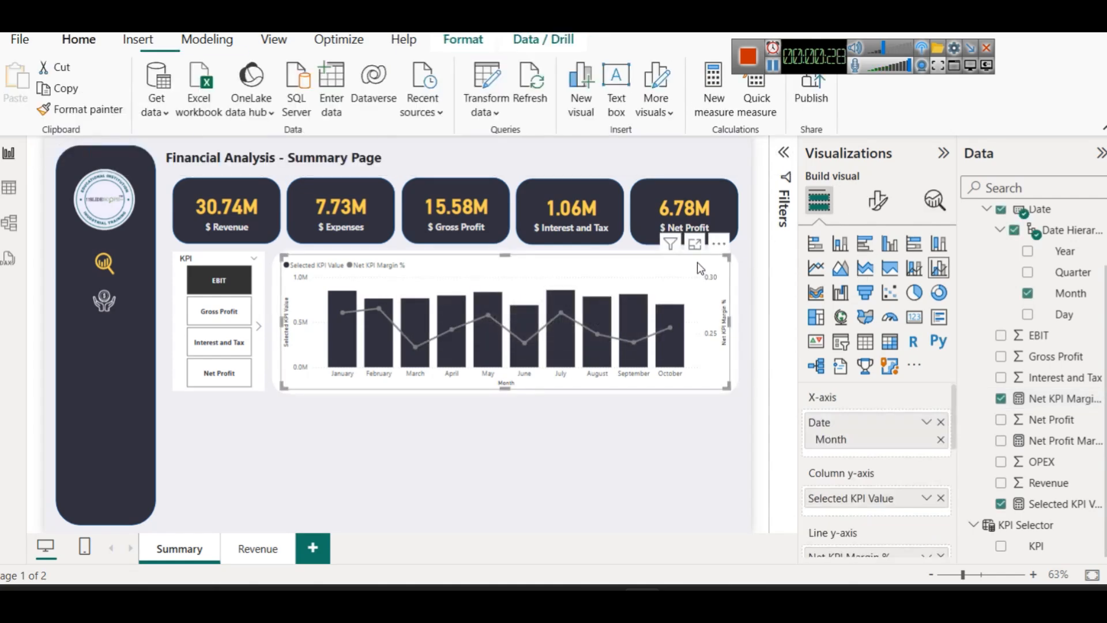
Turn on data labels for the EBIT chart's bars and line points
{"action": "left_click", "coordinate": [876, 212]}
{"action": "scroll", "coordinate": [900, 439], "scroll_direction": "down", "scroll_amount": 5}
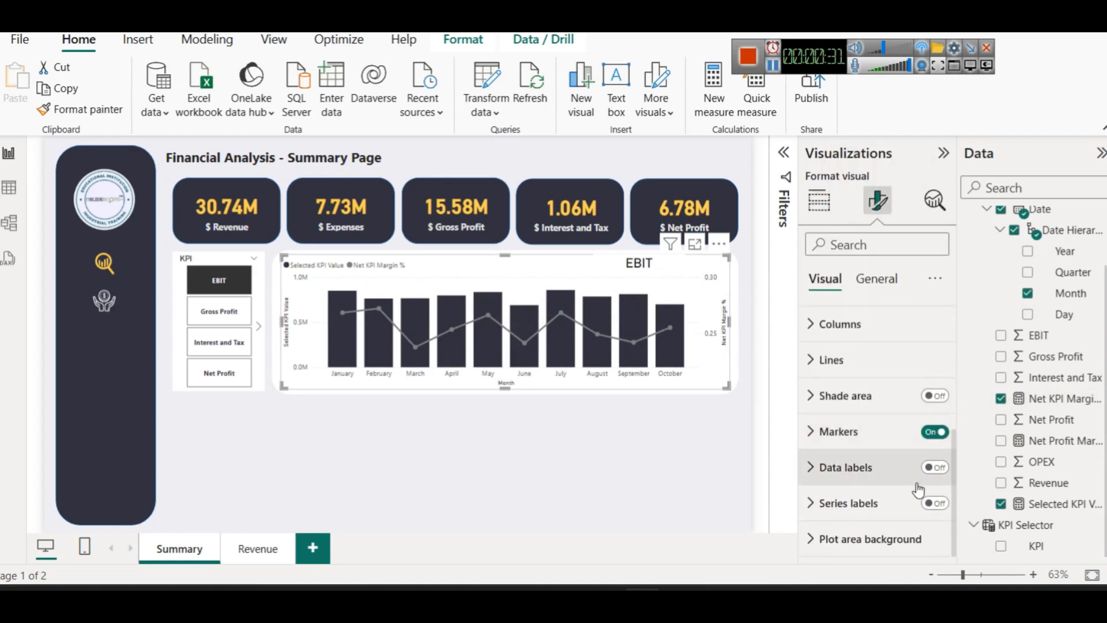
{"action": "left_click", "coordinate": [933, 468]}
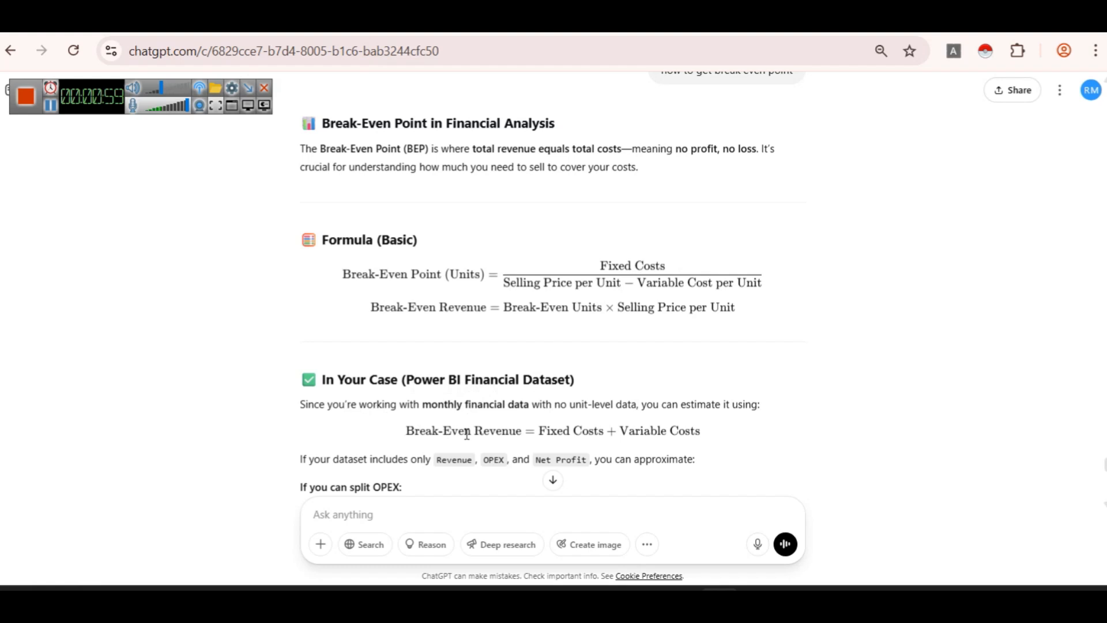
Read through ChatGPT's break-even point formula explanation
{"action": "scroll", "coordinate": [607, 374], "scroll_direction": "down", "scroll_amount": 3}
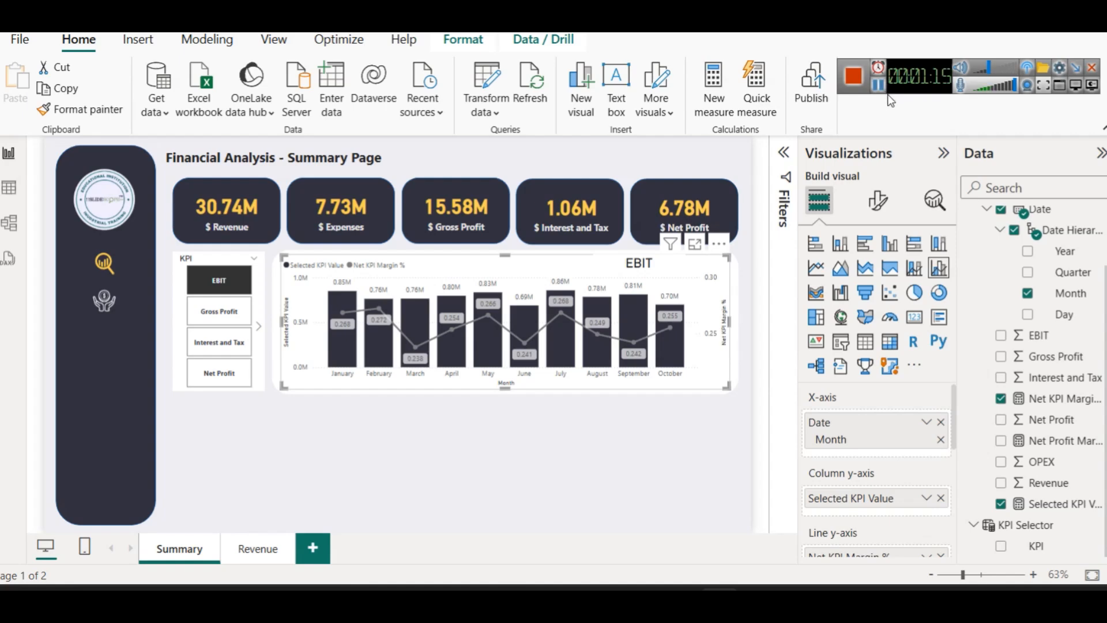
Create the measure Break Even Point = SUM(OPEX) + SUM(Interest and Tax) in financial-data
{"action": "scroll", "coordinate": [1038, 357], "scroll_direction": "up", "scroll_amount": 2}
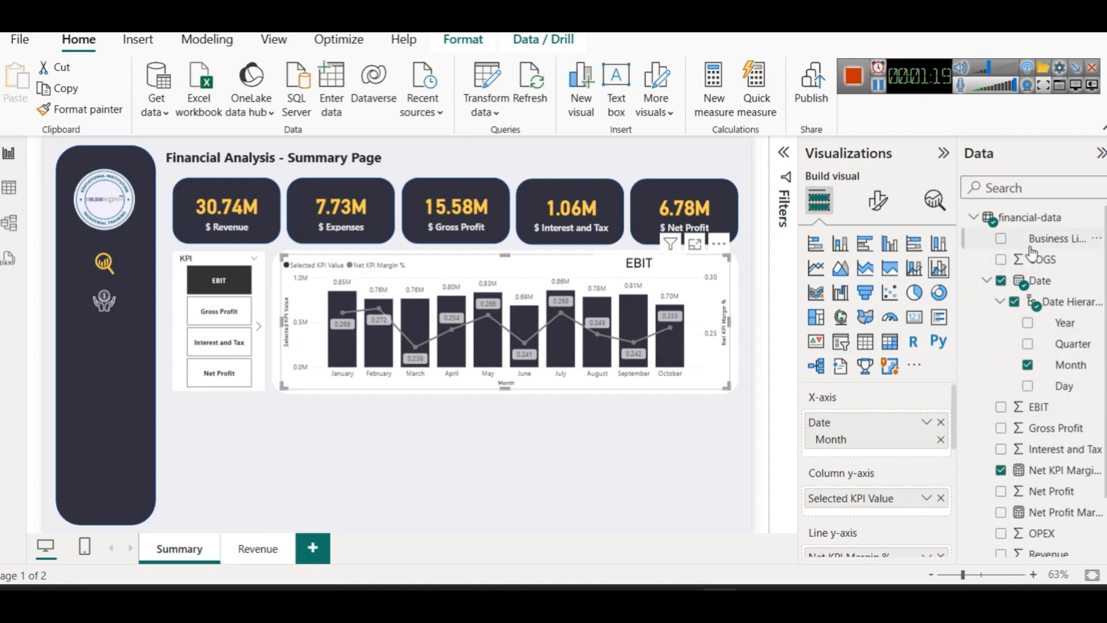
{"action": "left_click", "coordinate": [1033, 221]}
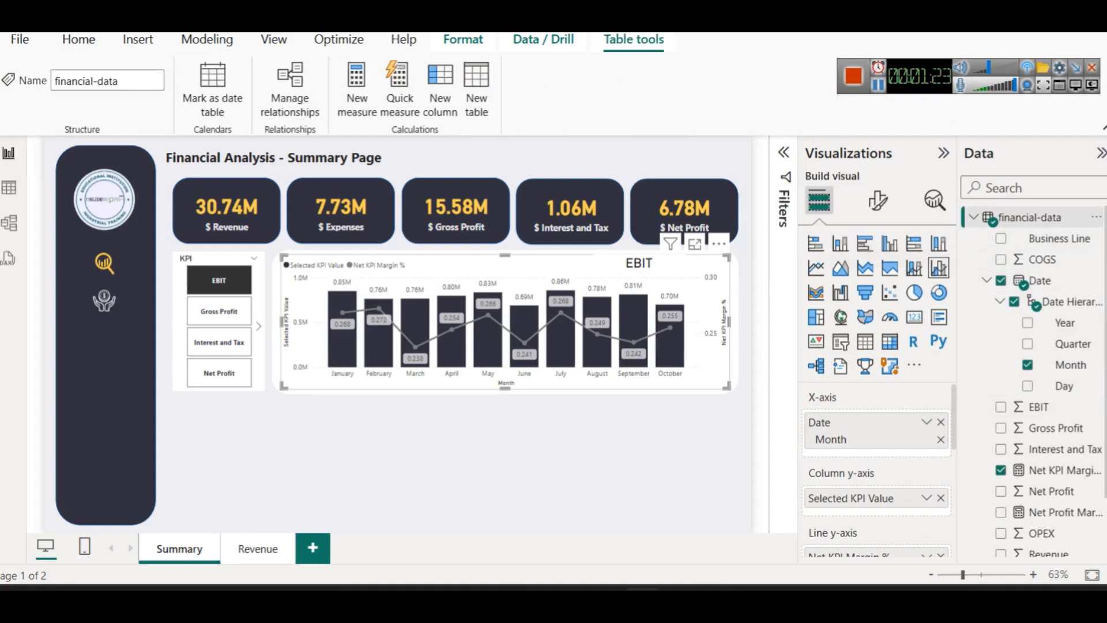
{"action": "left_click", "coordinate": [357, 109]}
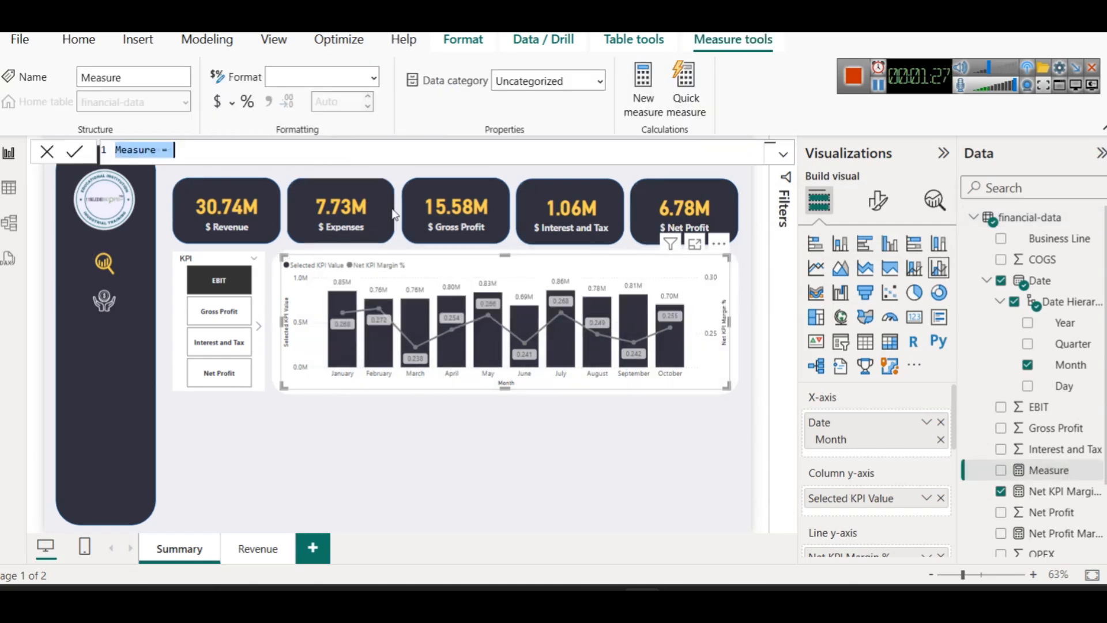
{"action": "type", "text": "Break Even Point = SUM('financial-data'[OPEX]) + SUM('financial-data'[Interest and Tax])"}
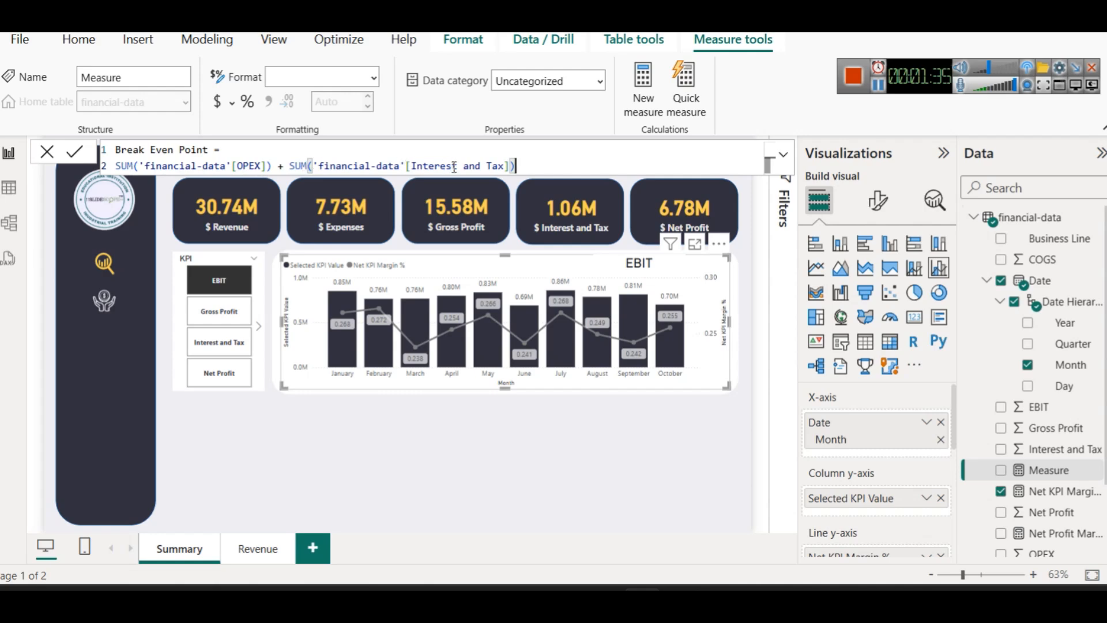
{"action": "left_click", "coordinate": [75, 151]}
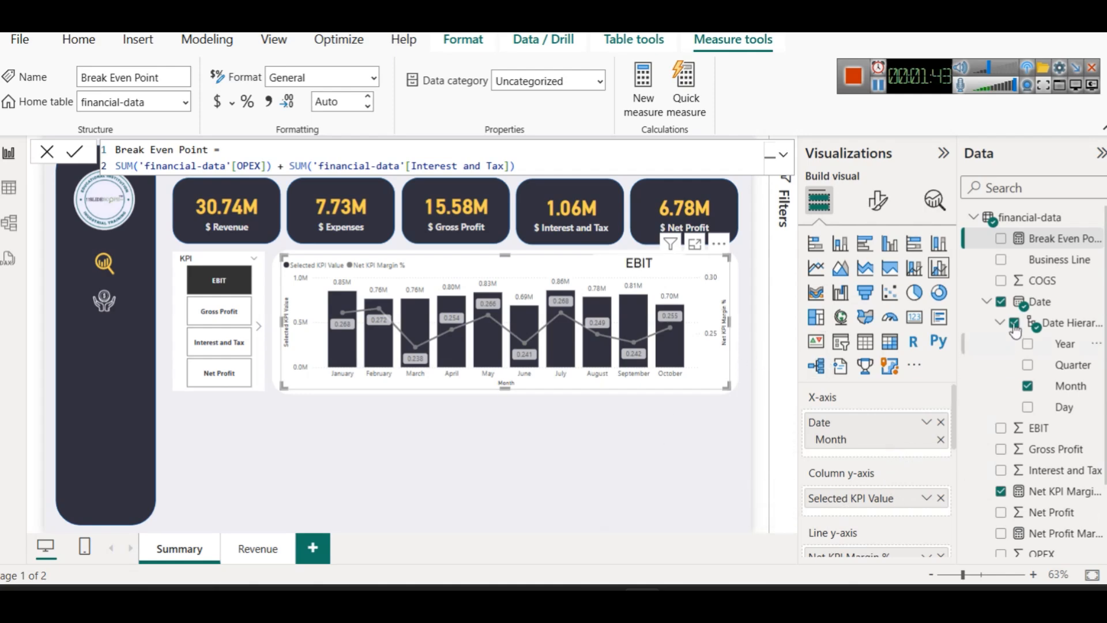
{"action": "left_click_drag", "start_coordinate": [1052, 238], "coordinate": [871, 519]}
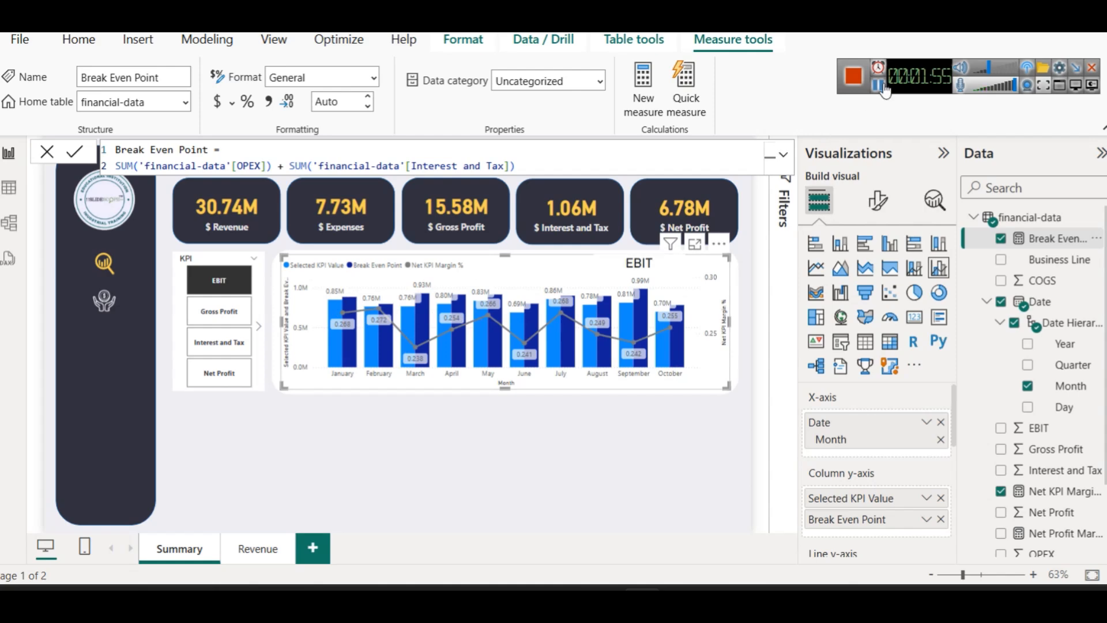
{"action": "left_click", "coordinate": [219, 311]}
{"action": "left_click", "coordinate": [225, 376]}
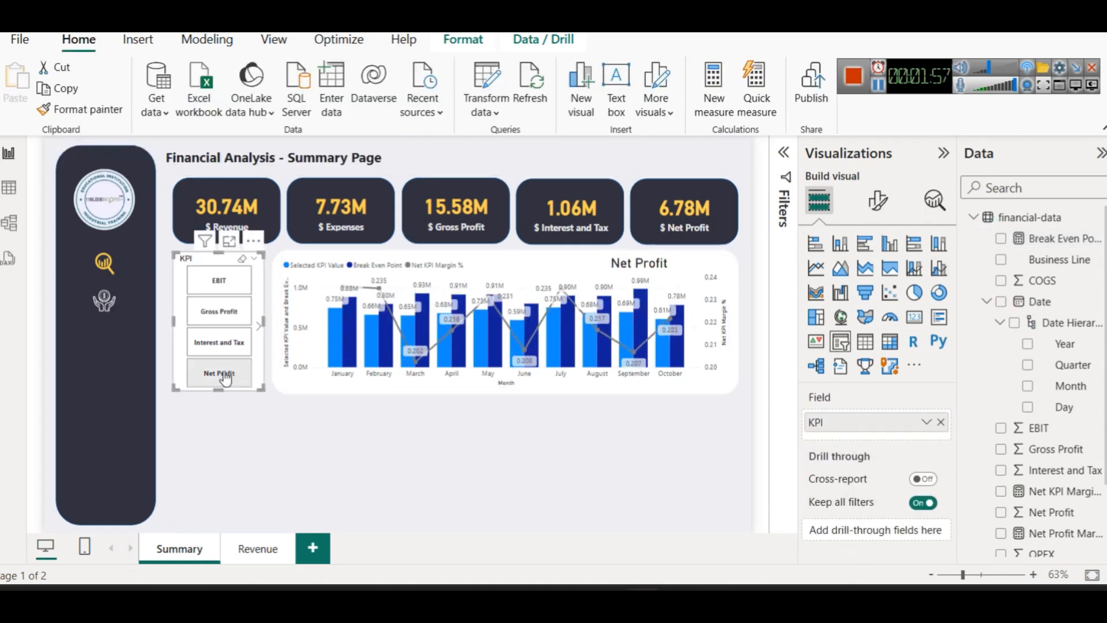
{"action": "left_click", "coordinate": [222, 345]}
{"action": "left_click", "coordinate": [222, 317]}
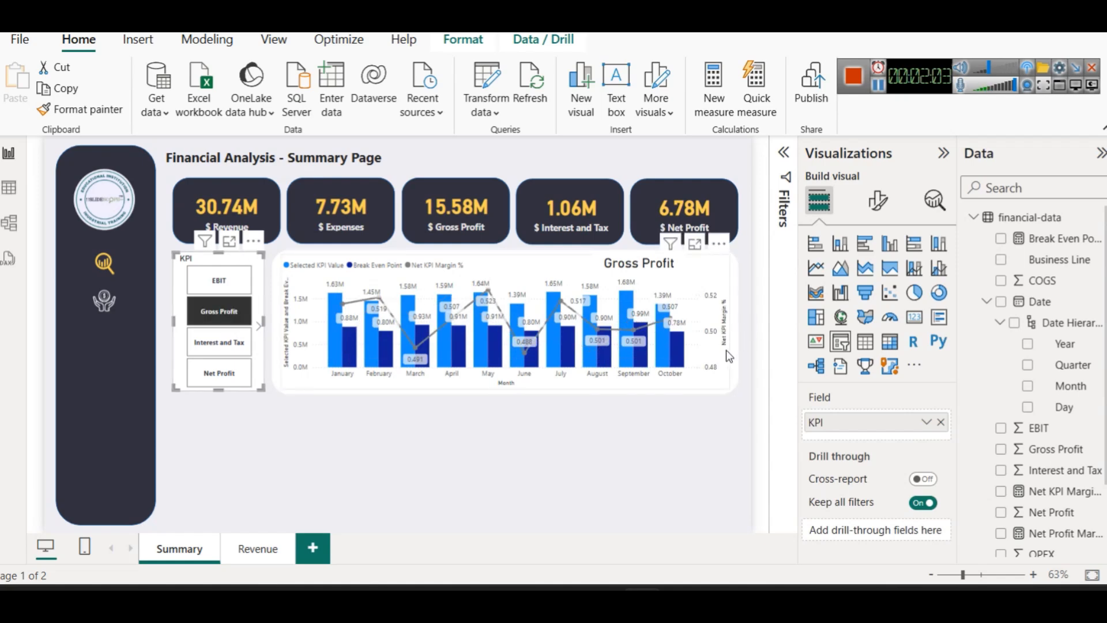
{"action": "left_click", "coordinate": [1077, 238]}
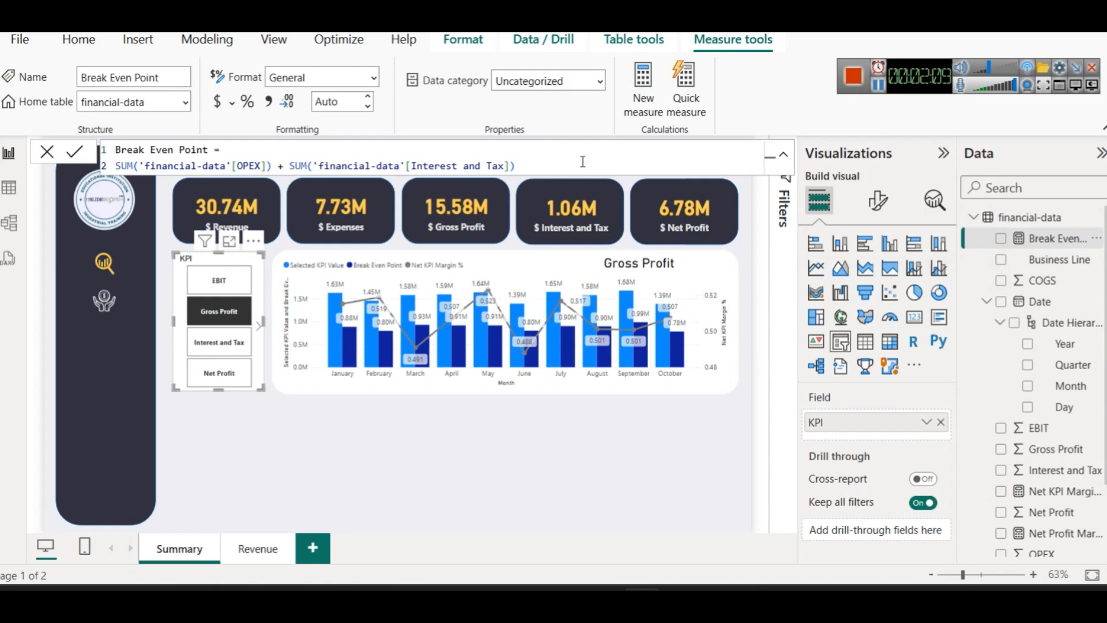
{"action": "left_click", "coordinate": [536, 498]}
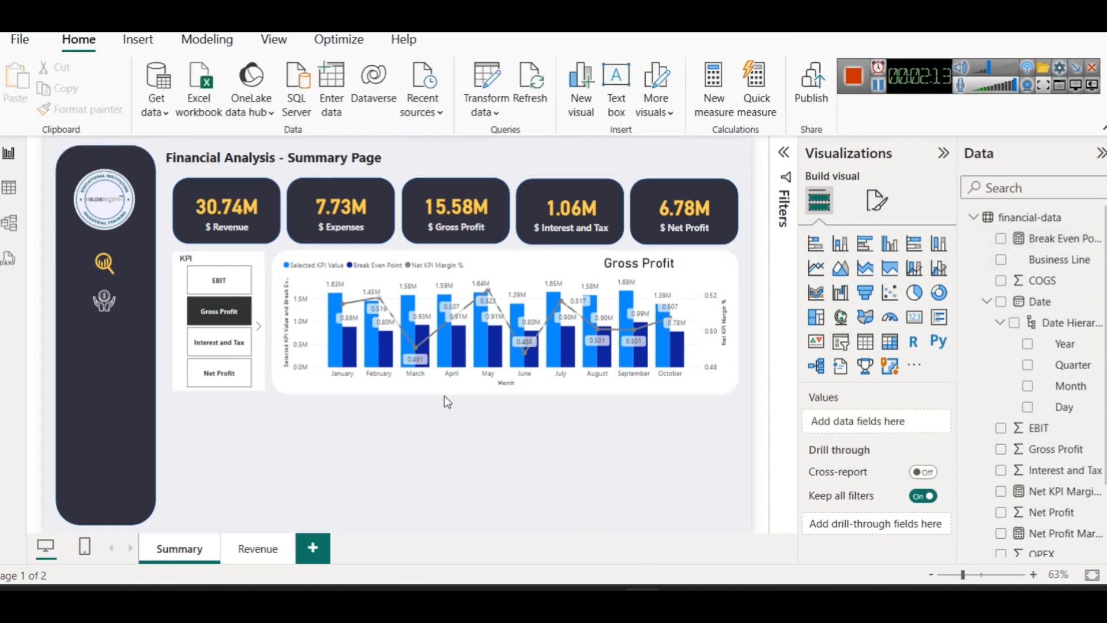
Colour the Gross Profit chart's Selected KPI Value columns dark navy
{"action": "left_click", "coordinate": [694, 270]}
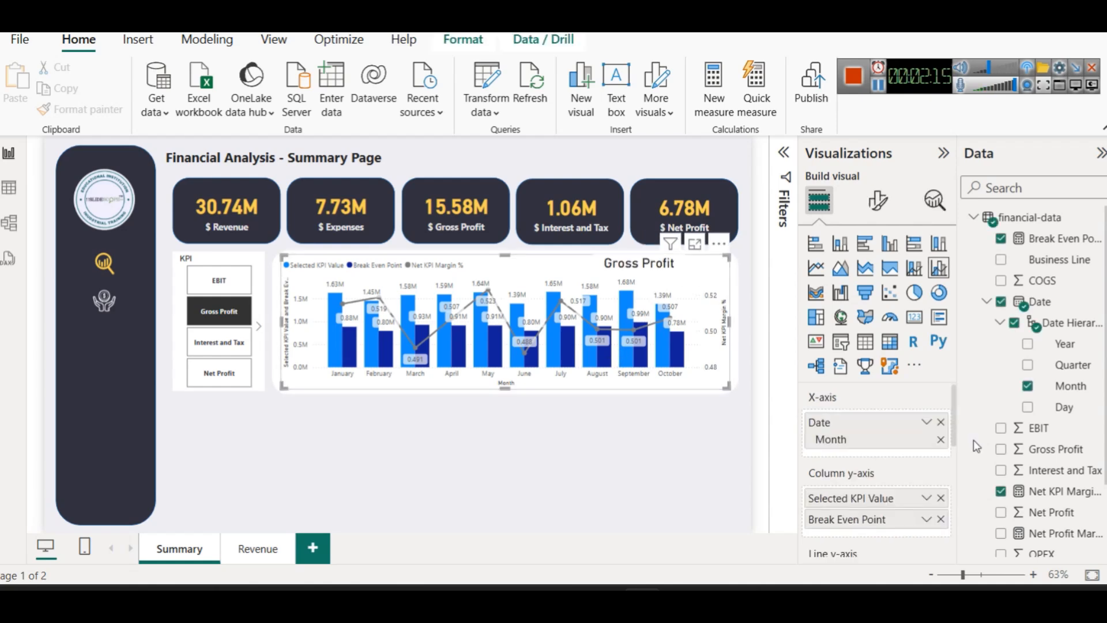
{"action": "left_click", "coordinate": [876, 200]}
{"action": "scroll", "coordinate": [914, 376], "scroll_direction": "down", "scroll_amount": 5}
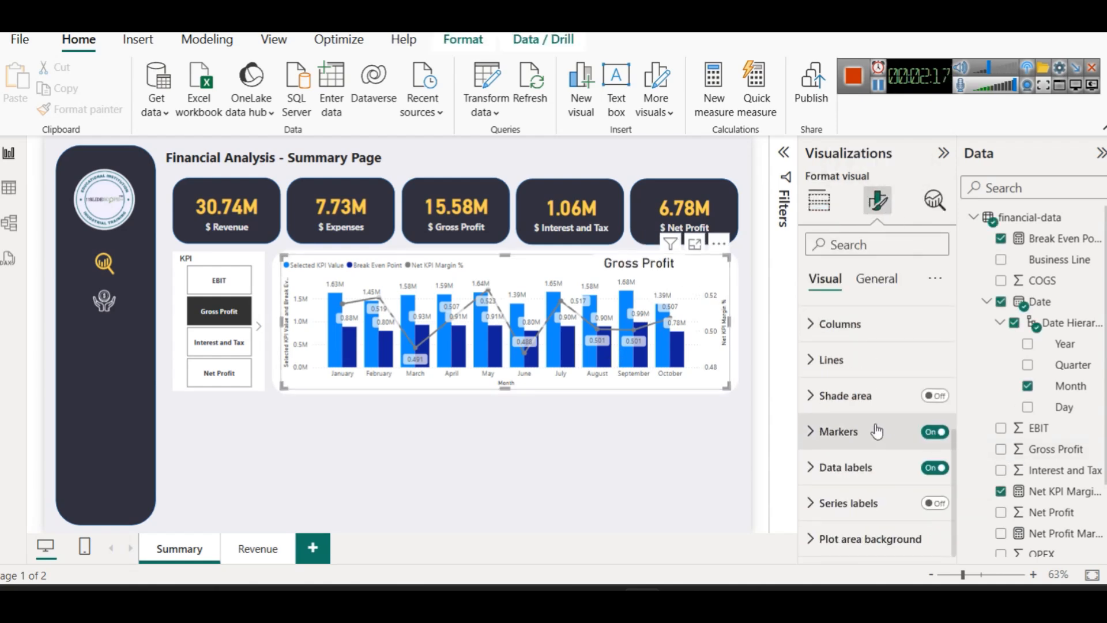
{"action": "left_click", "coordinate": [831, 323]}
{"action": "scroll", "coordinate": [853, 441], "scroll_direction": "down", "scroll_amount": 1}
{"action": "scroll", "coordinate": [853, 441], "scroll_direction": "down", "scroll_amount": 3}
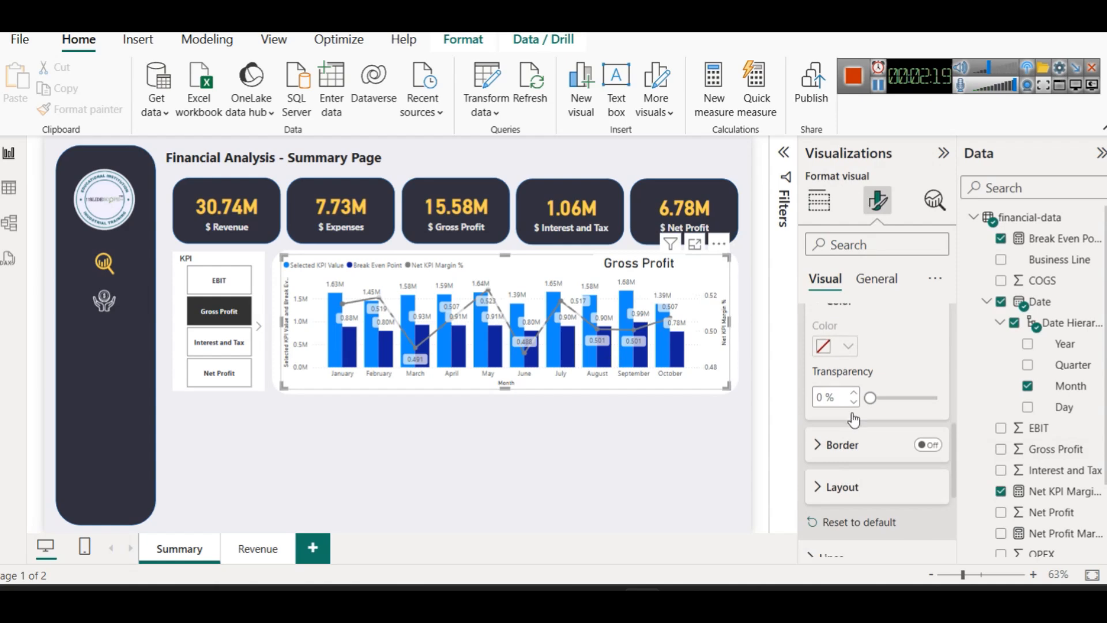
{"action": "scroll", "coordinate": [853, 441], "scroll_direction": "up", "scroll_amount": 1}
{"action": "left_click", "coordinate": [888, 323]}
{"action": "left_click", "coordinate": [908, 371]}
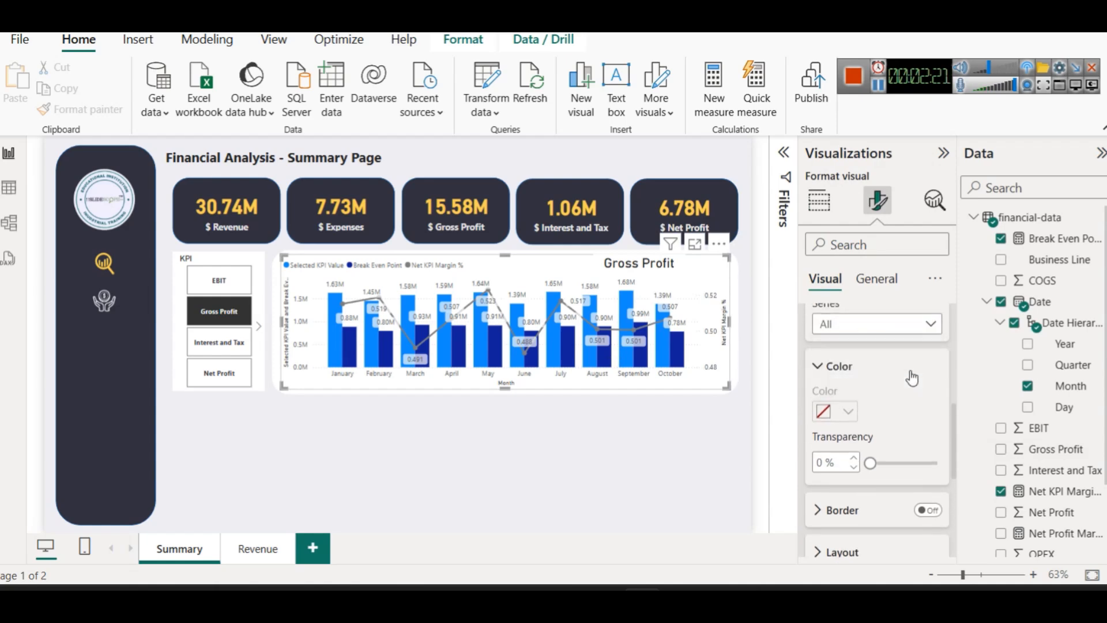
{"action": "left_click", "coordinate": [835, 413]}
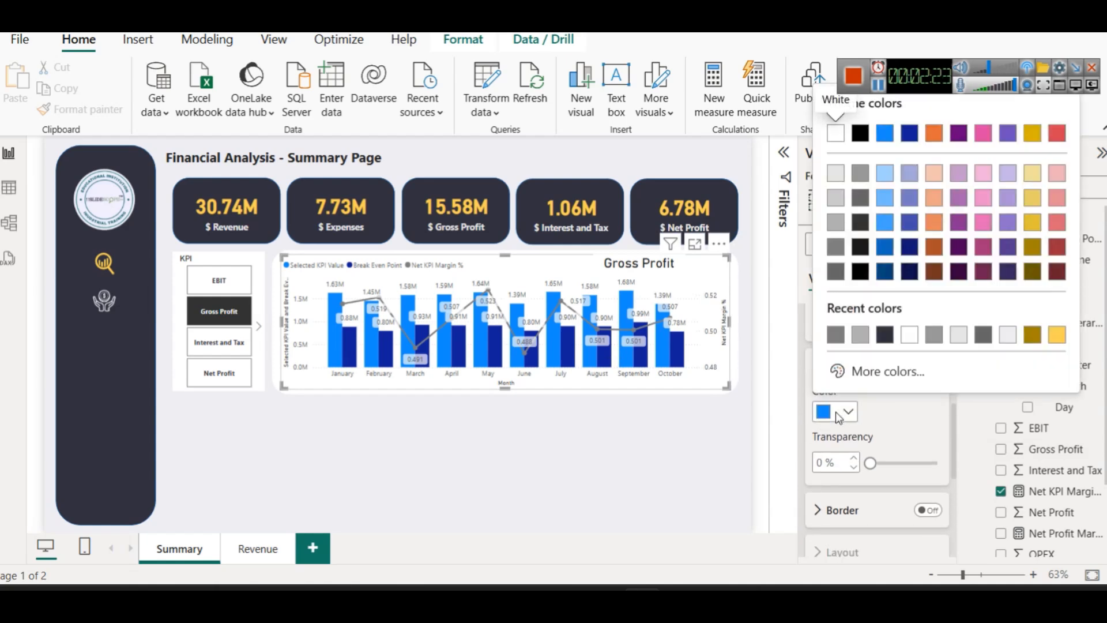
{"action": "left_click", "coordinate": [885, 334]}
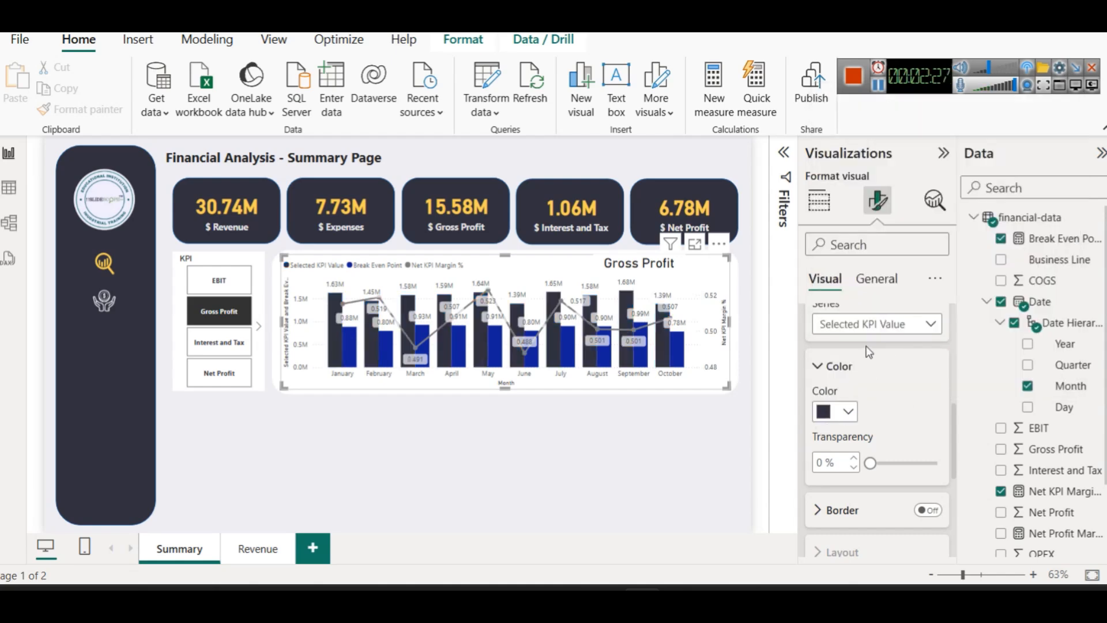
Colour the Break Even Point columns light grey
{"action": "left_click", "coordinate": [868, 328]}
{"action": "left_click", "coordinate": [859, 388]}
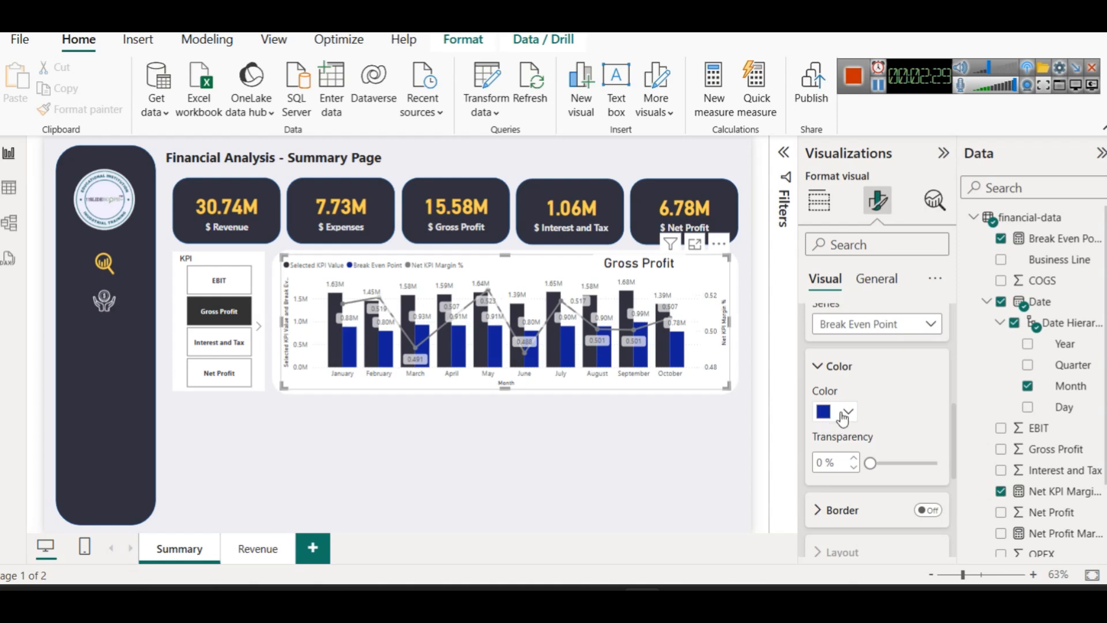
{"action": "left_click", "coordinate": [846, 413]}
{"action": "left_click", "coordinate": [835, 271]}
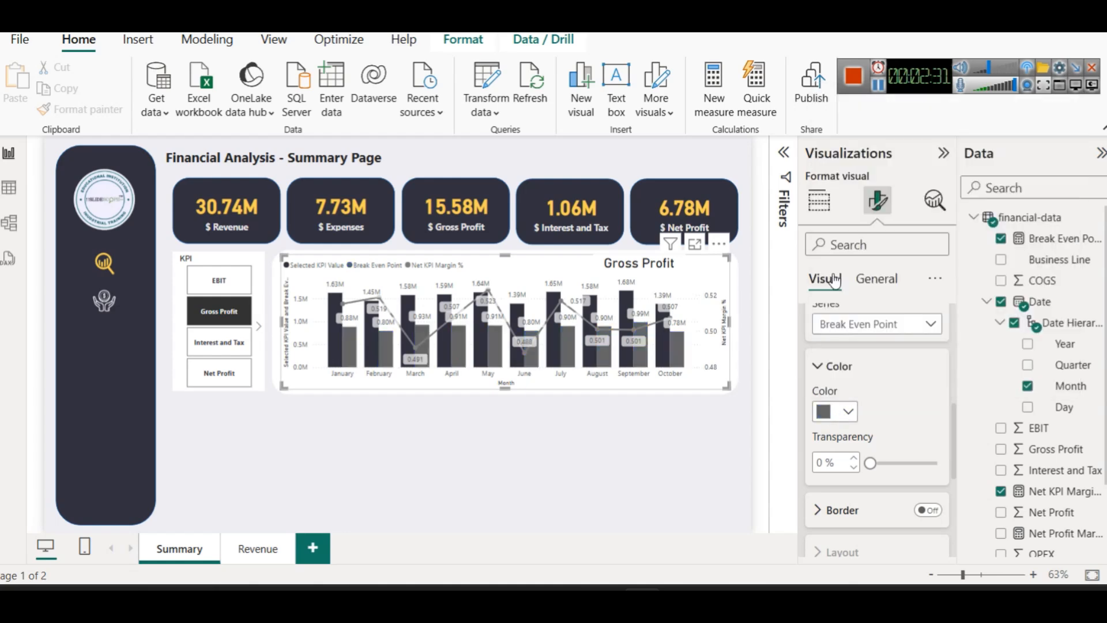
{"action": "left_click", "coordinate": [845, 411]}
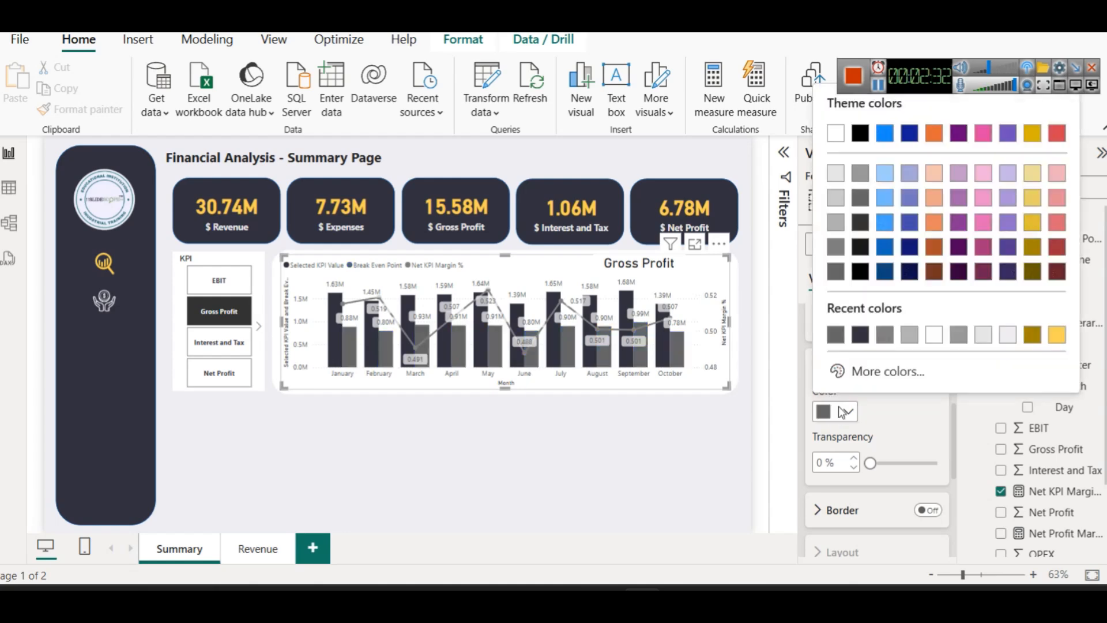
{"action": "left_click", "coordinate": [832, 222]}
{"action": "left_click", "coordinate": [712, 428]}
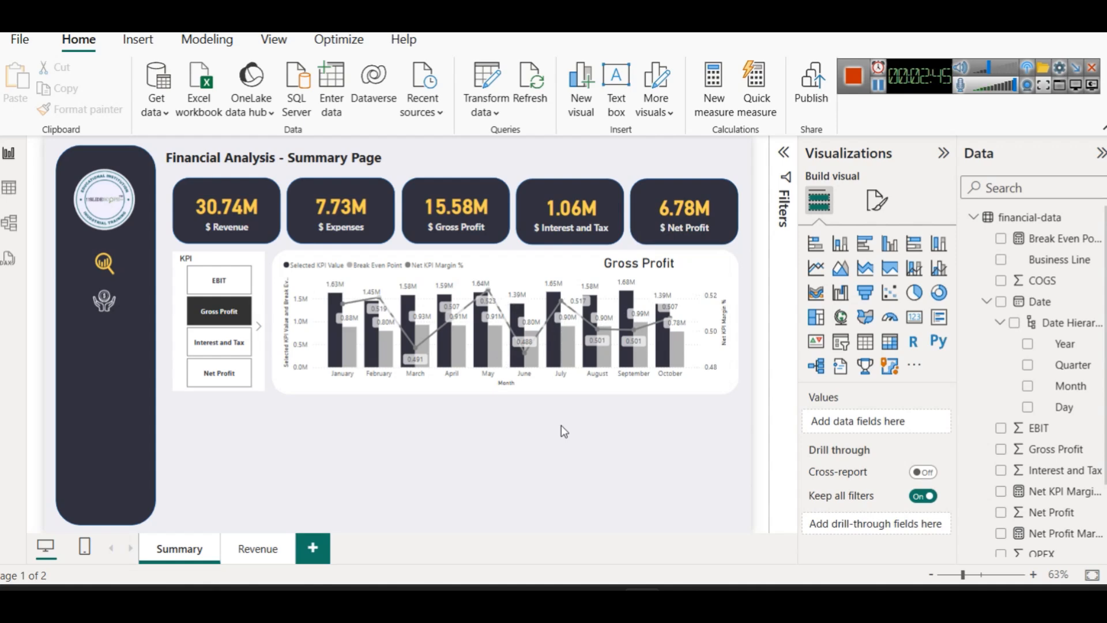
Test the KPI slicer with Net Profit, OPEX, then Gross Profit again
{"action": "left_click", "coordinate": [219, 373]}
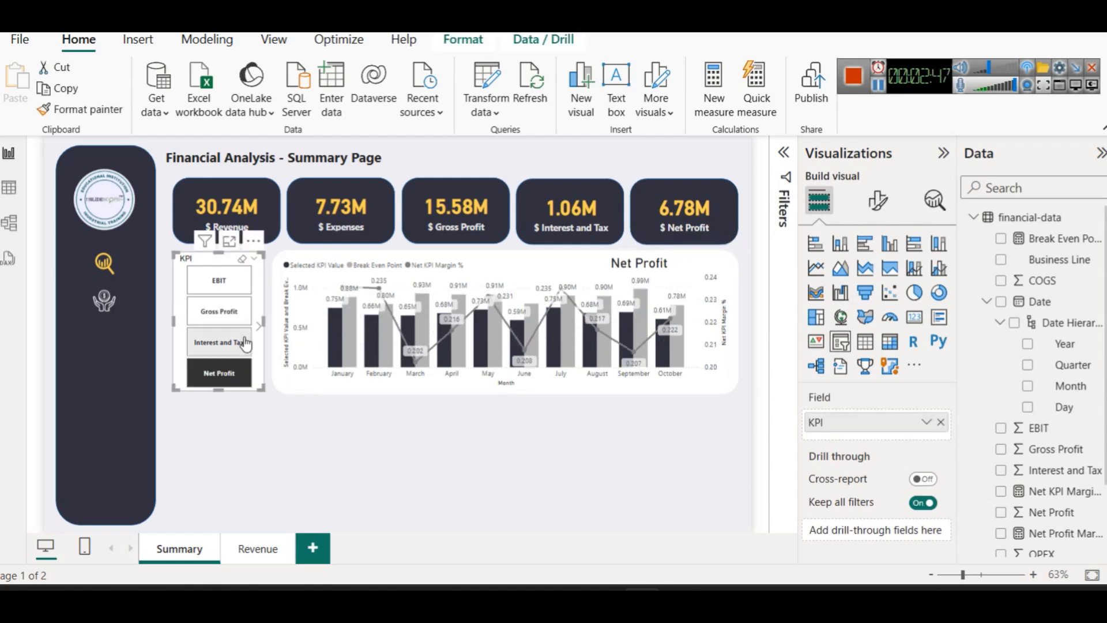
{"action": "left_click", "coordinate": [259, 325]}
{"action": "left_click", "coordinate": [228, 295]}
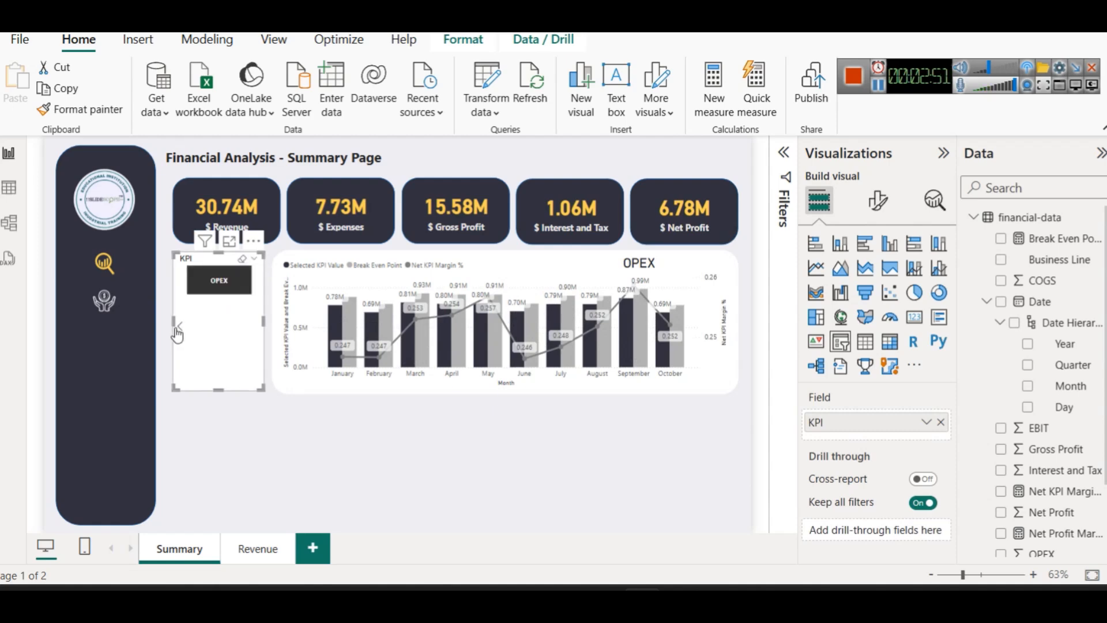
{"action": "left_click", "coordinate": [177, 333]}
{"action": "left_click", "coordinate": [219, 312]}
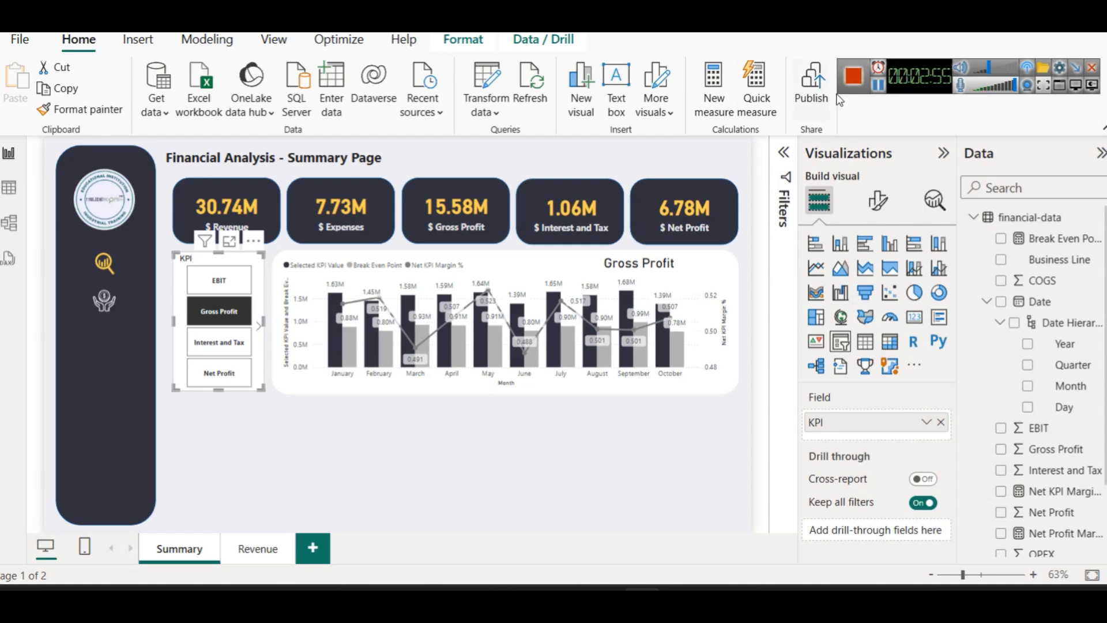
Show data labels on the Gross Profit chart's Selected KPI Value columns
{"action": "left_click", "coordinate": [877, 200]}
{"action": "left_click", "coordinate": [694, 272]}
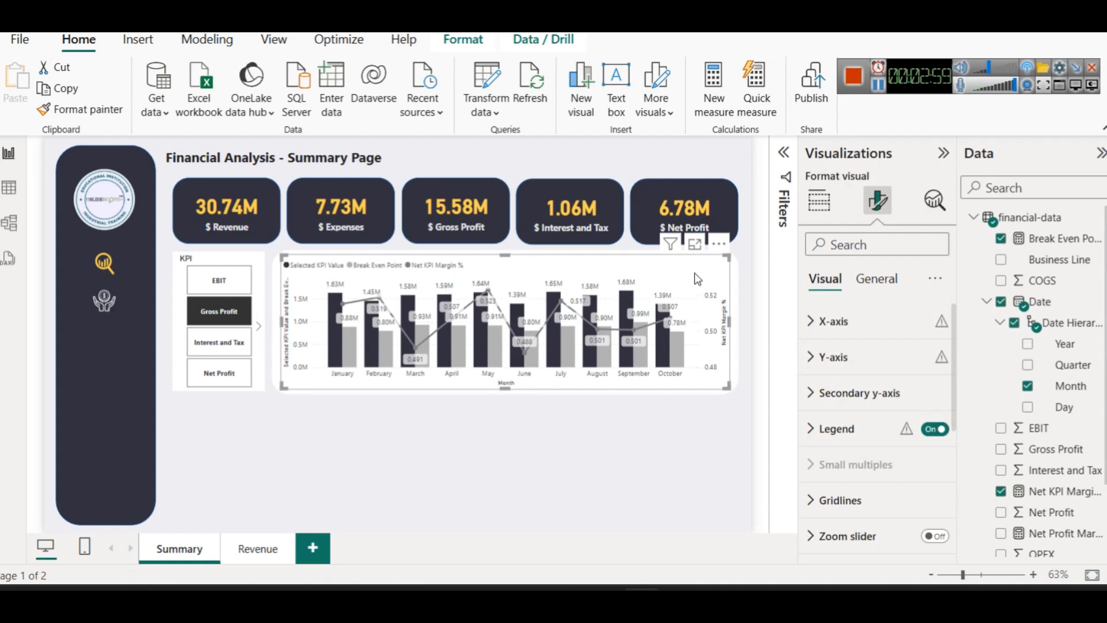
{"action": "scroll", "coordinate": [864, 415], "scroll_direction": "down", "scroll_amount": 3}
{"action": "left_click", "coordinate": [859, 397]}
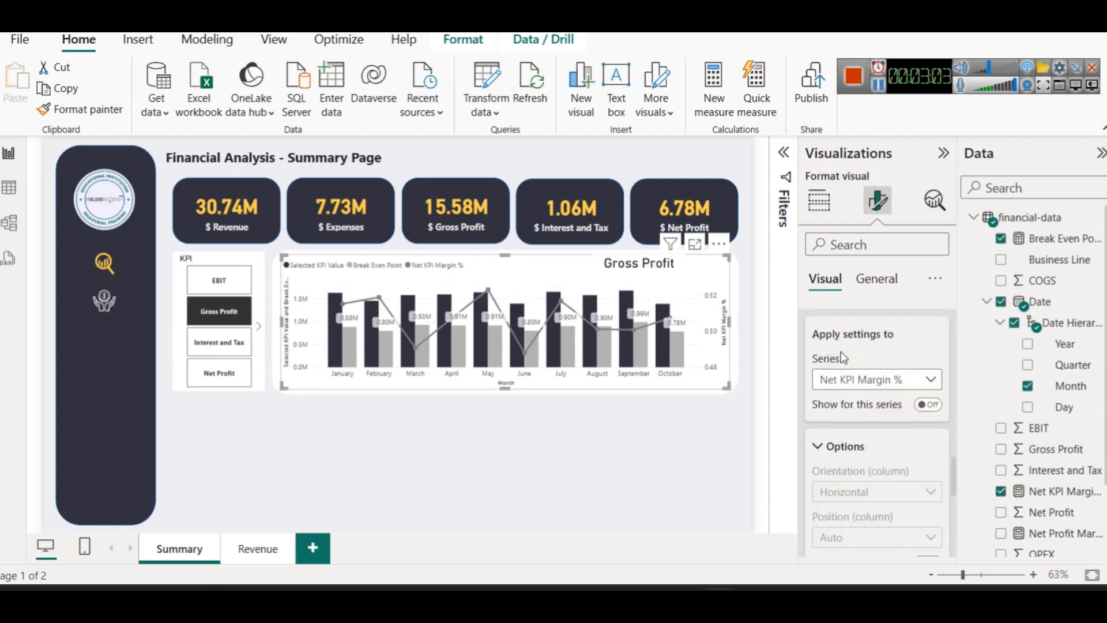
{"action": "scroll", "coordinate": [864, 394], "scroll_direction": "up", "scroll_amount": 2}
{"action": "scroll", "coordinate": [864, 394], "scroll_direction": "down", "scroll_amount": 2}
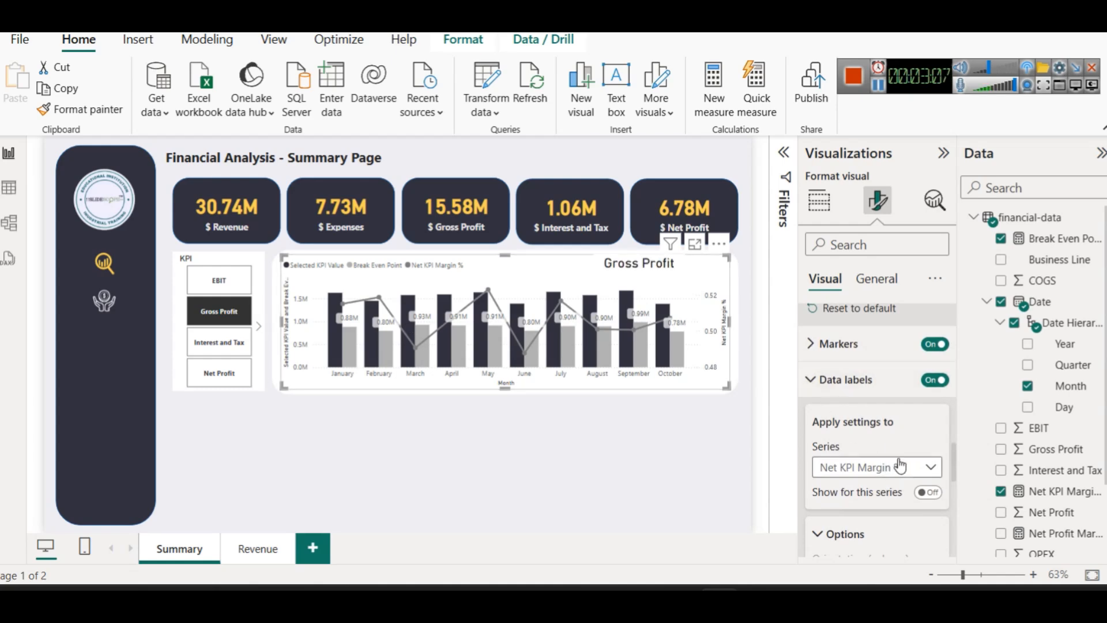
{"action": "left_click", "coordinate": [891, 473]}
{"action": "left_click", "coordinate": [842, 488]}
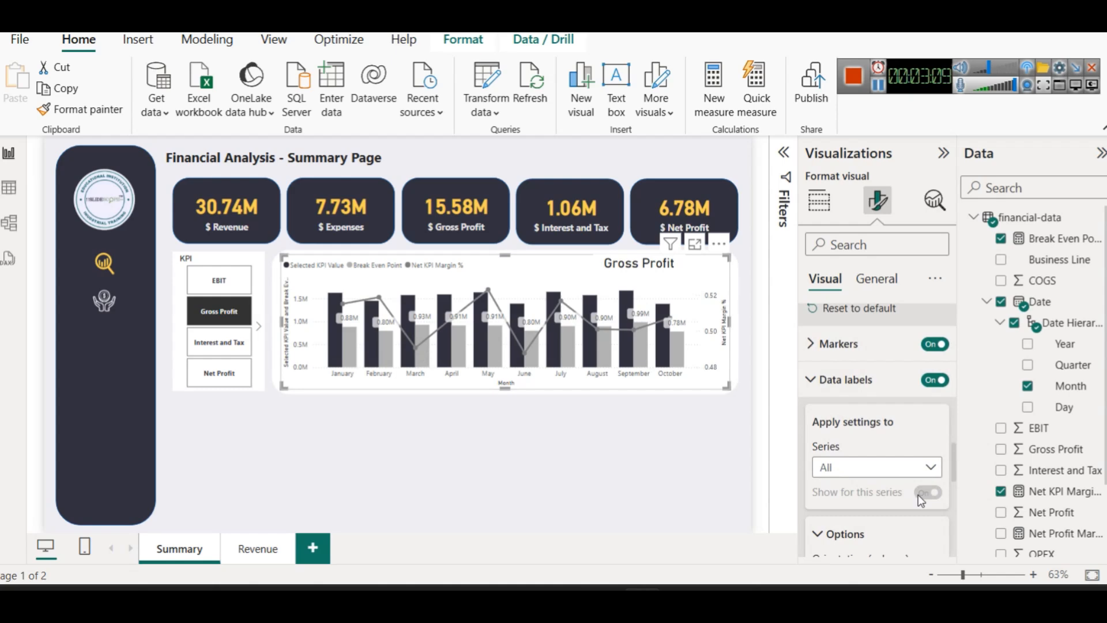
{"action": "left_click", "coordinate": [922, 468]}
{"action": "left_click", "coordinate": [854, 506]}
{"action": "left_click", "coordinate": [924, 493]}
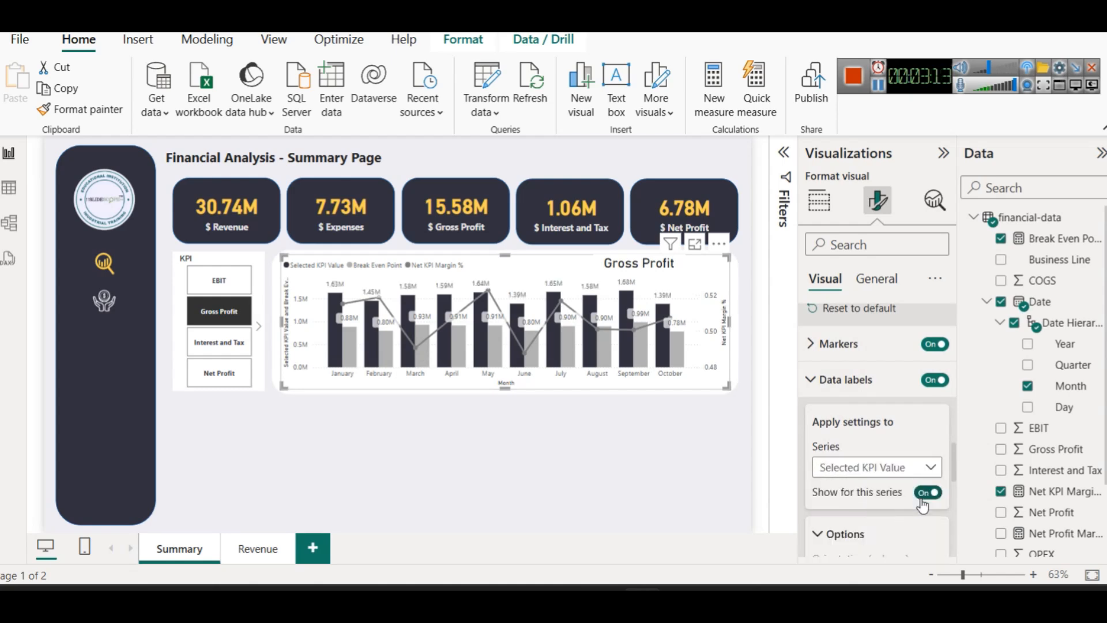
Show data labels on the Net KPI Margin % line and Break Even Point columns
{"action": "left_click", "coordinate": [916, 467]}
{"action": "left_click", "coordinate": [857, 529]}
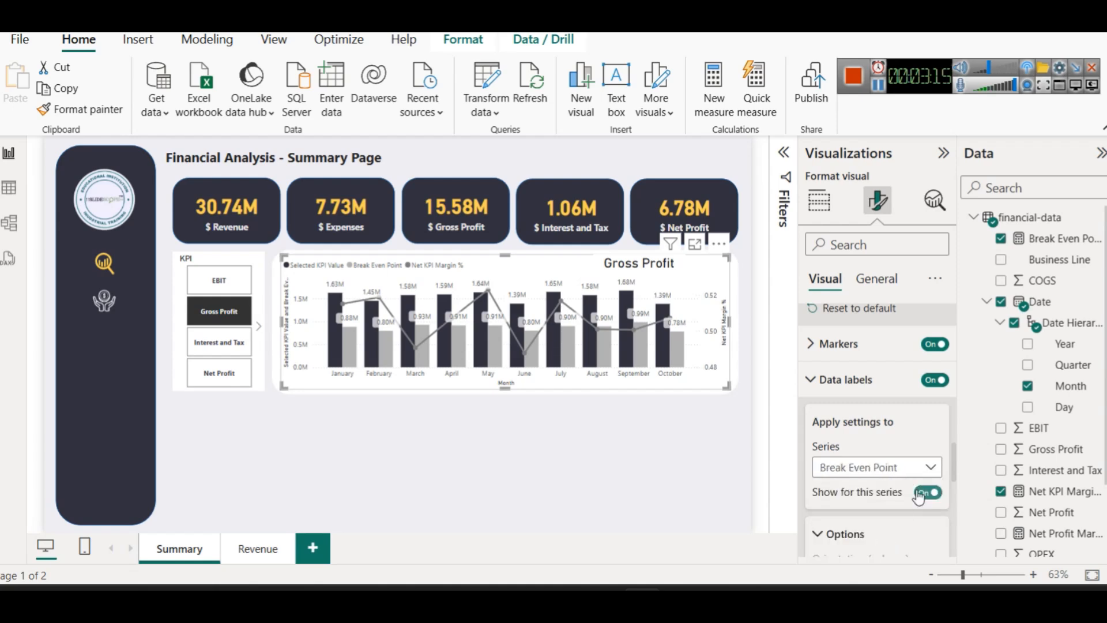
{"action": "left_click", "coordinate": [922, 493]}
{"action": "left_click", "coordinate": [926, 467]}
{"action": "left_click", "coordinate": [881, 527]}
{"action": "left_click", "coordinate": [933, 493]}
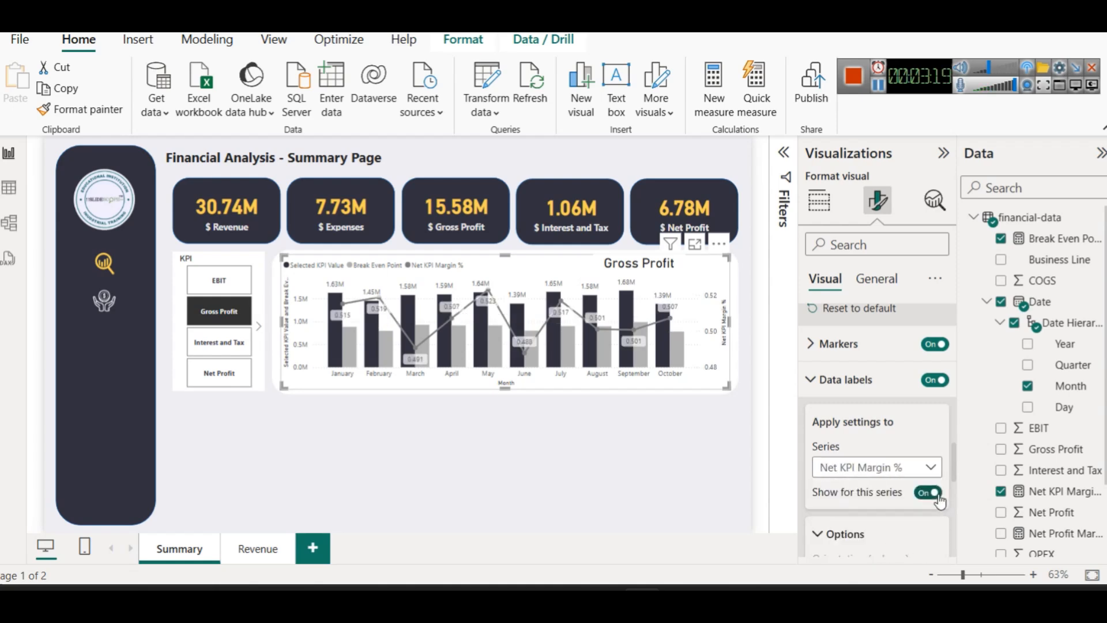
{"action": "left_click", "coordinate": [882, 468]}
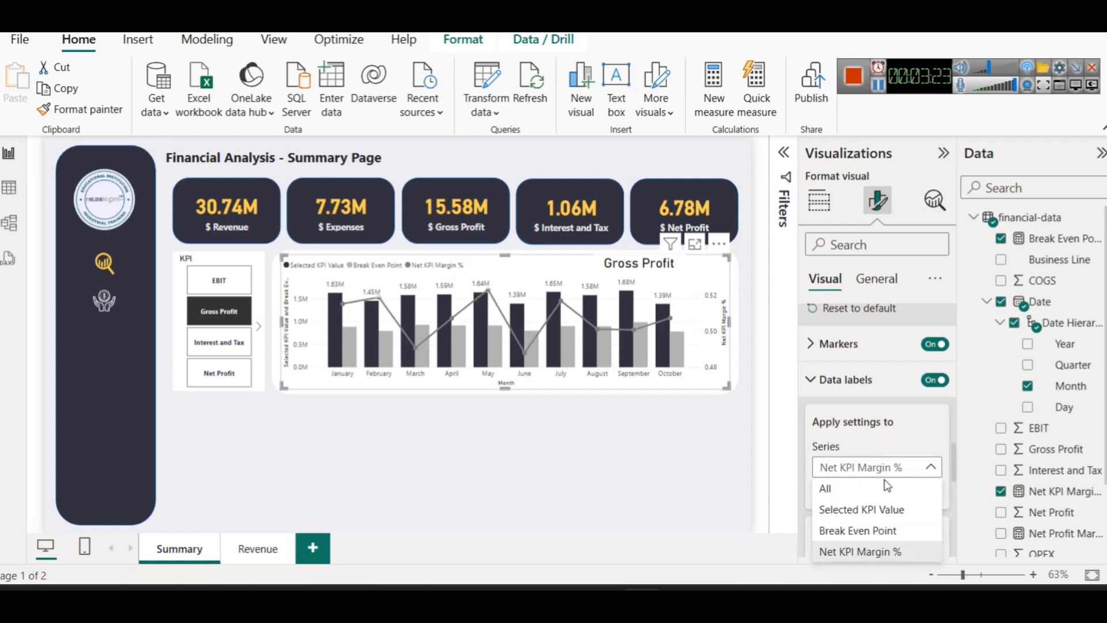
{"action": "left_click", "coordinate": [874, 538]}
{"action": "left_click", "coordinate": [923, 497]}
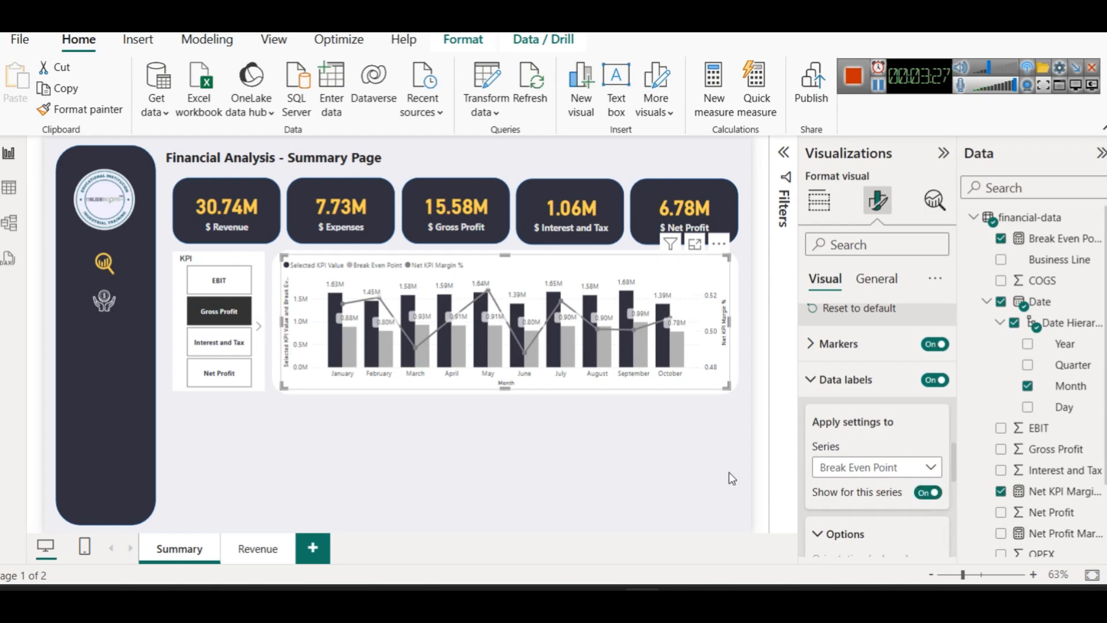
Add column borders matching the column colour and set a 2 px border width
{"action": "scroll", "coordinate": [919, 461], "scroll_direction": "up", "scroll_amount": 2}
{"action": "scroll", "coordinate": [919, 458], "scroll_direction": "up", "scroll_amount": 10}
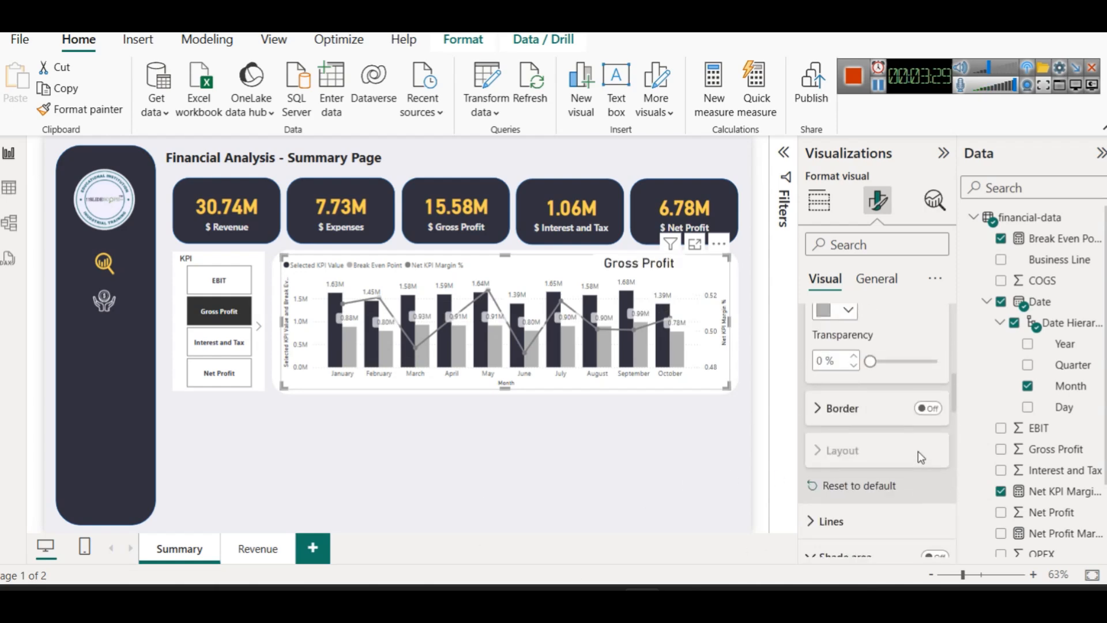
{"action": "scroll", "coordinate": [920, 452], "scroll_direction": "up", "scroll_amount": 2}
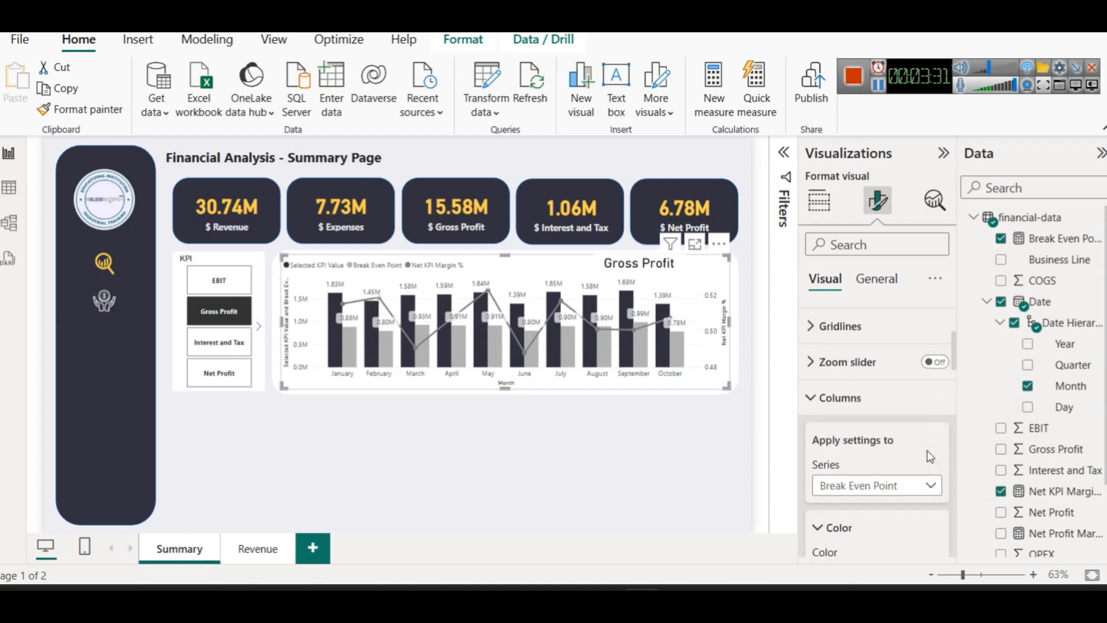
{"action": "scroll", "coordinate": [929, 456], "scroll_direction": "down", "scroll_amount": 4}
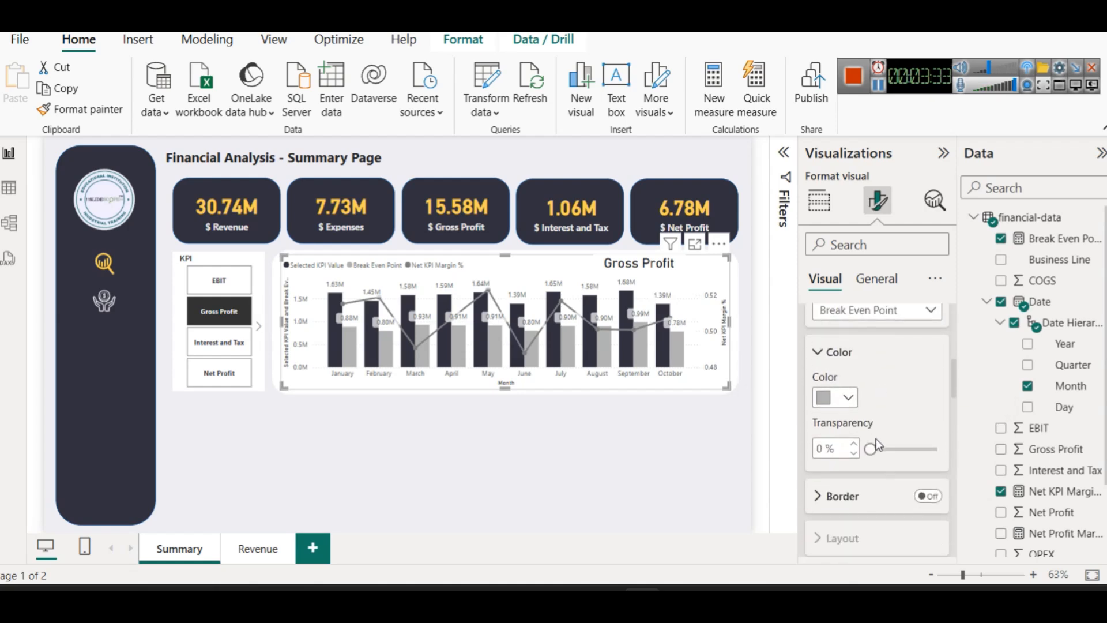
{"action": "scroll", "coordinate": [878, 496], "scroll_direction": "down", "scroll_amount": 2}
{"action": "left_click", "coordinate": [927, 408]}
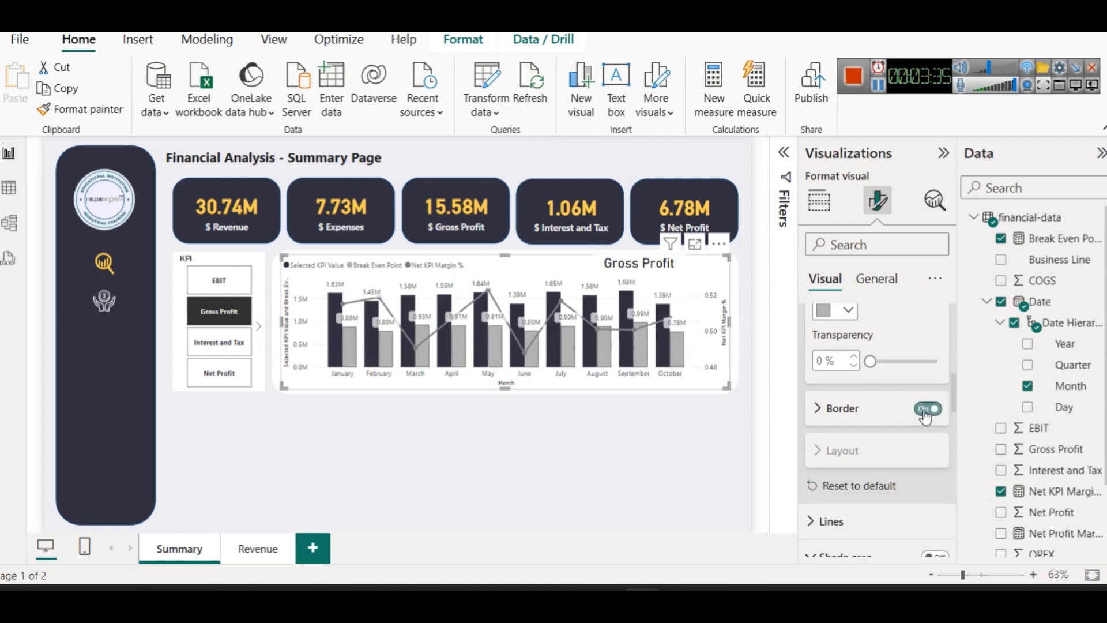
{"action": "left_click", "coordinate": [859, 410]}
{"action": "scroll", "coordinate": [865, 426], "scroll_direction": "down", "scroll_amount": 2}
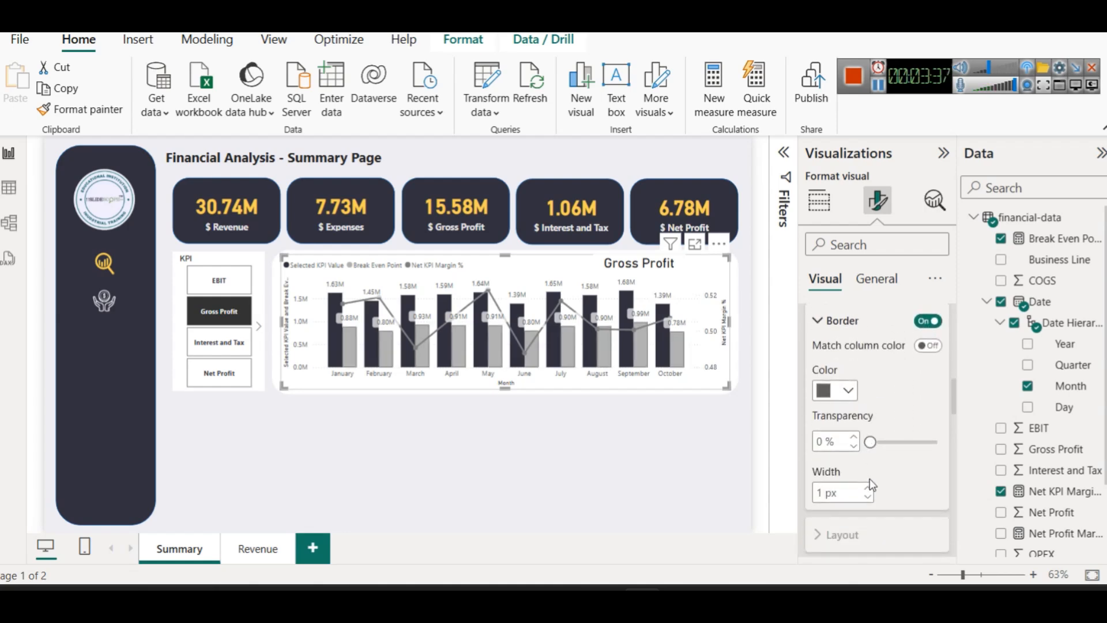
{"action": "scroll", "coordinate": [907, 422], "scroll_direction": "up", "scroll_amount": 2}
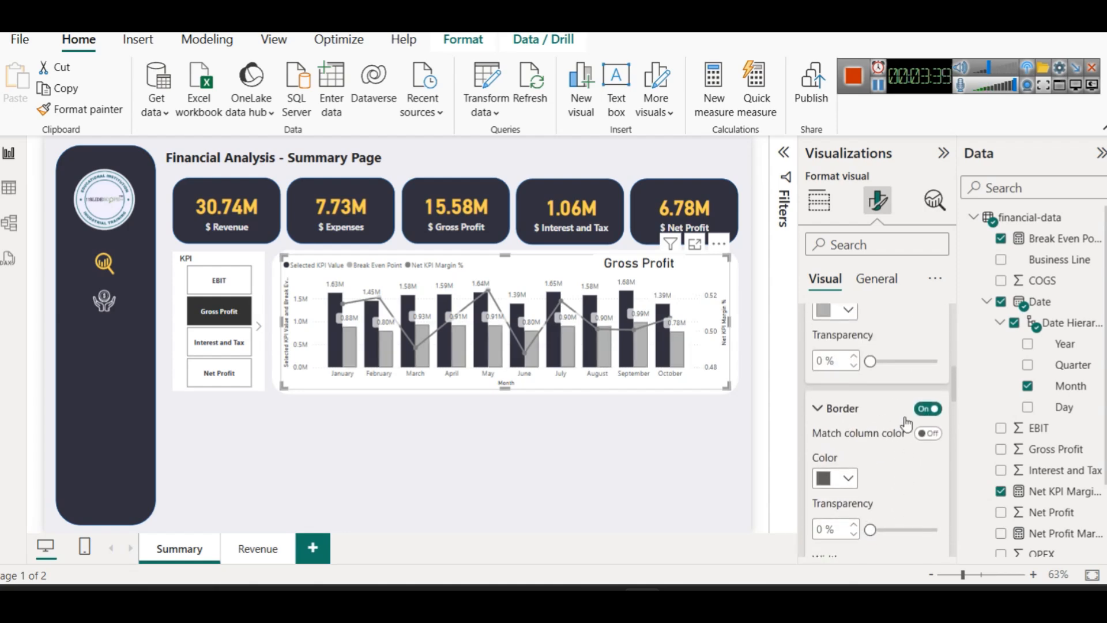
{"action": "left_click", "coordinate": [927, 433]}
{"action": "left_click", "coordinate": [927, 437]}
{"action": "left_click", "coordinate": [927, 437]}
{"action": "scroll", "coordinate": [889, 488], "scroll_direction": "down", "scroll_amount": 2}
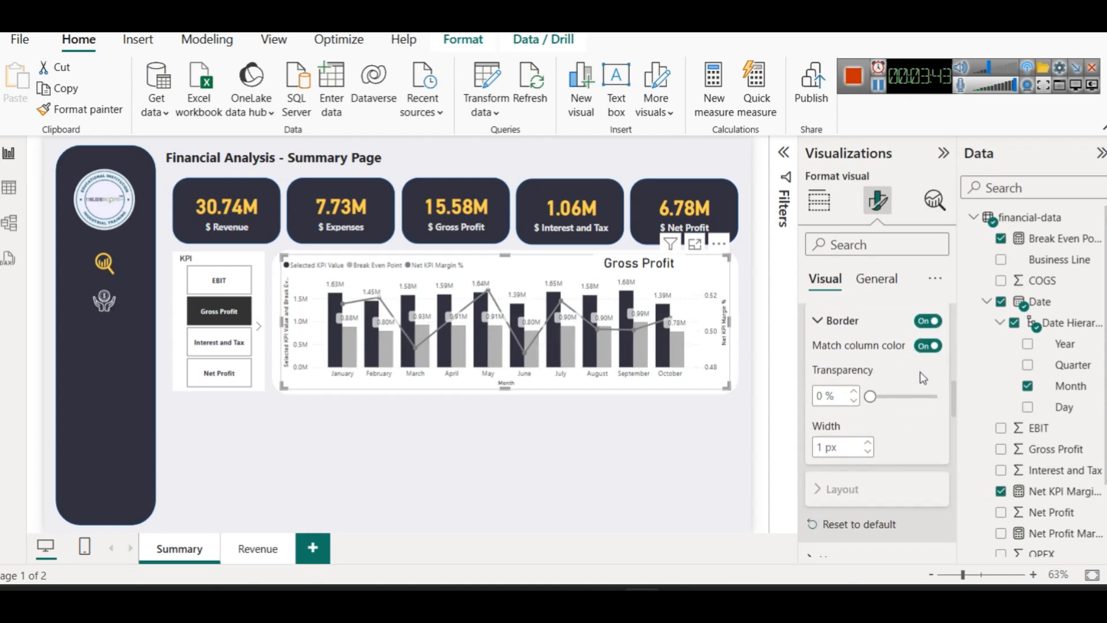
{"action": "left_click", "coordinate": [868, 444]}
Make the Net KPI Margin % line style Dashed
{"action": "scroll", "coordinate": [885, 453], "scroll_direction": "down", "scroll_amount": 3}
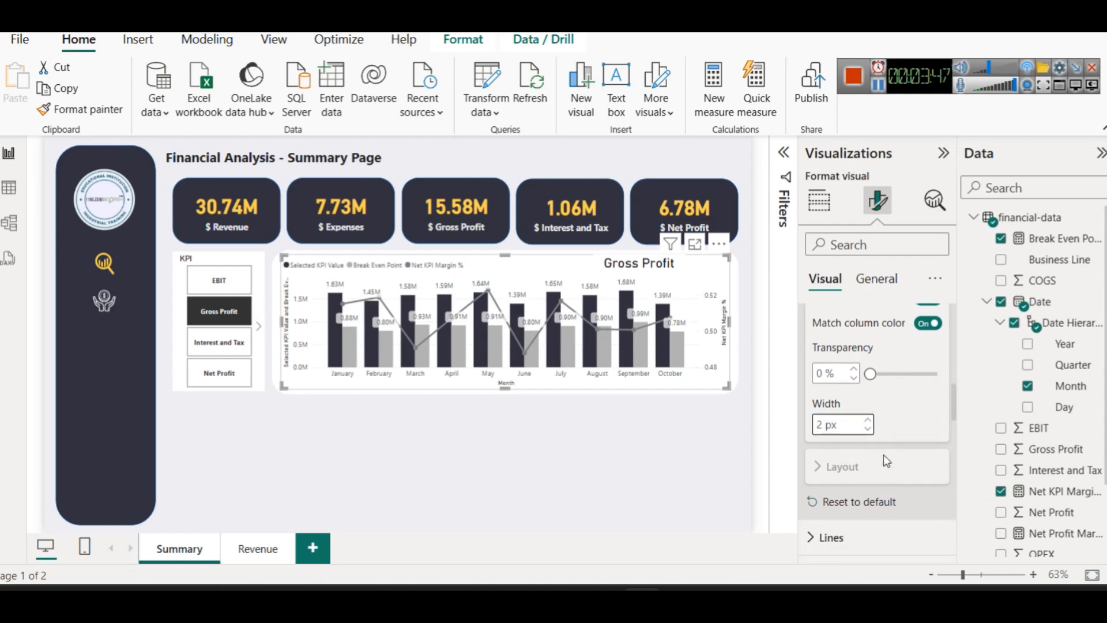
{"action": "left_click", "coordinate": [845, 382]}
{"action": "scroll", "coordinate": [911, 472], "scroll_direction": "down", "scroll_amount": 3}
{"action": "left_click", "coordinate": [873, 408]}
{"action": "left_click", "coordinate": [870, 453]}
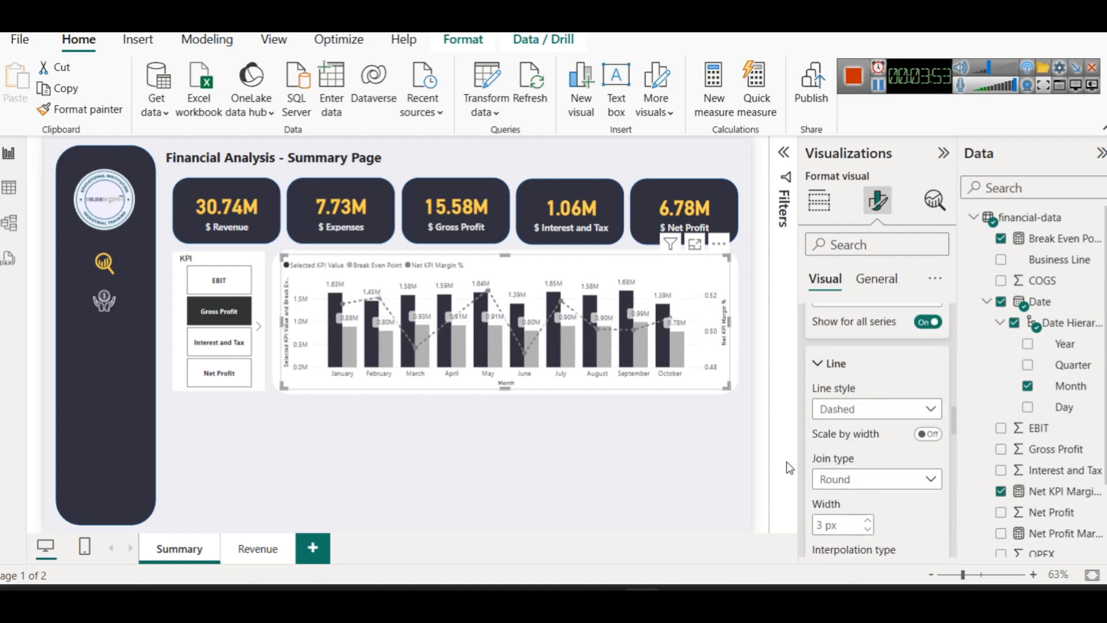
{"action": "left_click", "coordinate": [639, 429]}
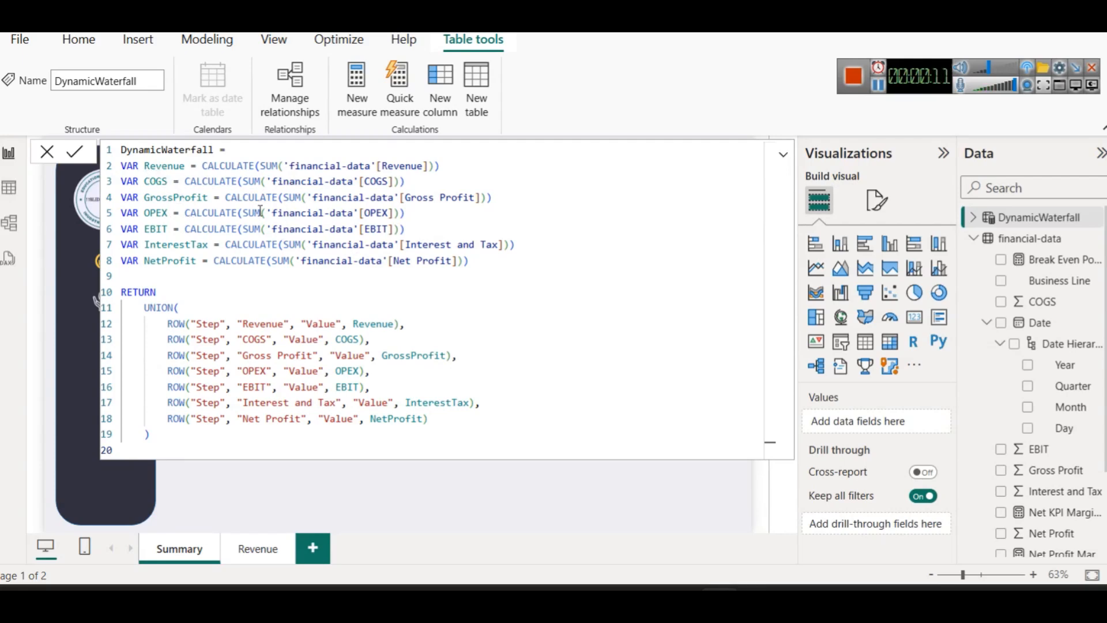
Review the DynamicWaterfall DAX (CALCULATE, RETURN, UNION of Step/Value rows) and close the formula
{"action": "left_click", "coordinate": [266, 166]}
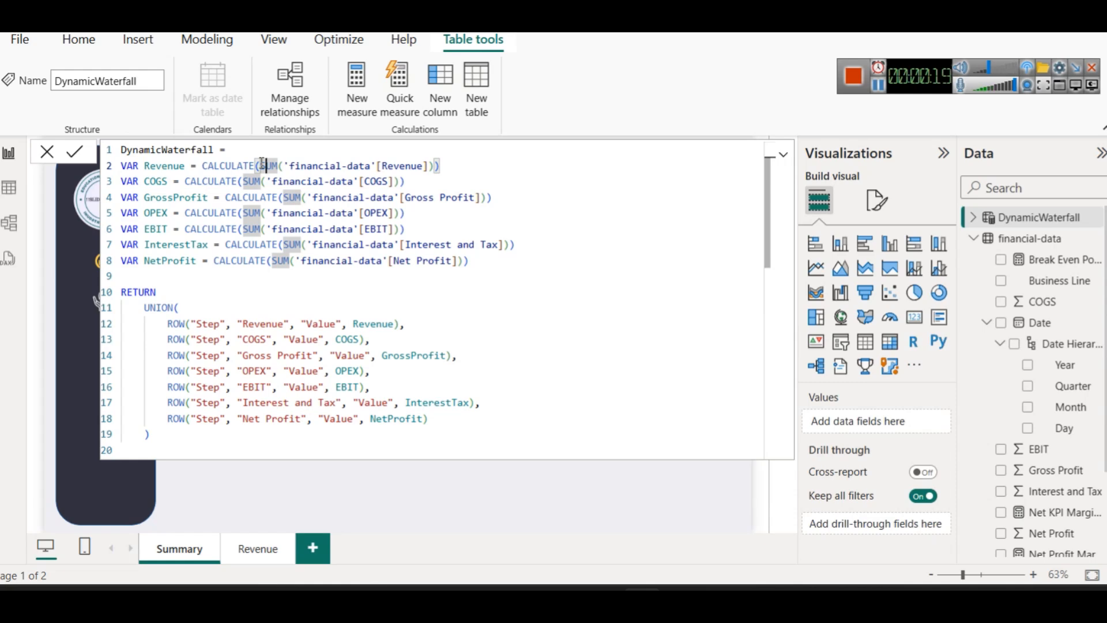
{"action": "left_click", "coordinate": [227, 38]}
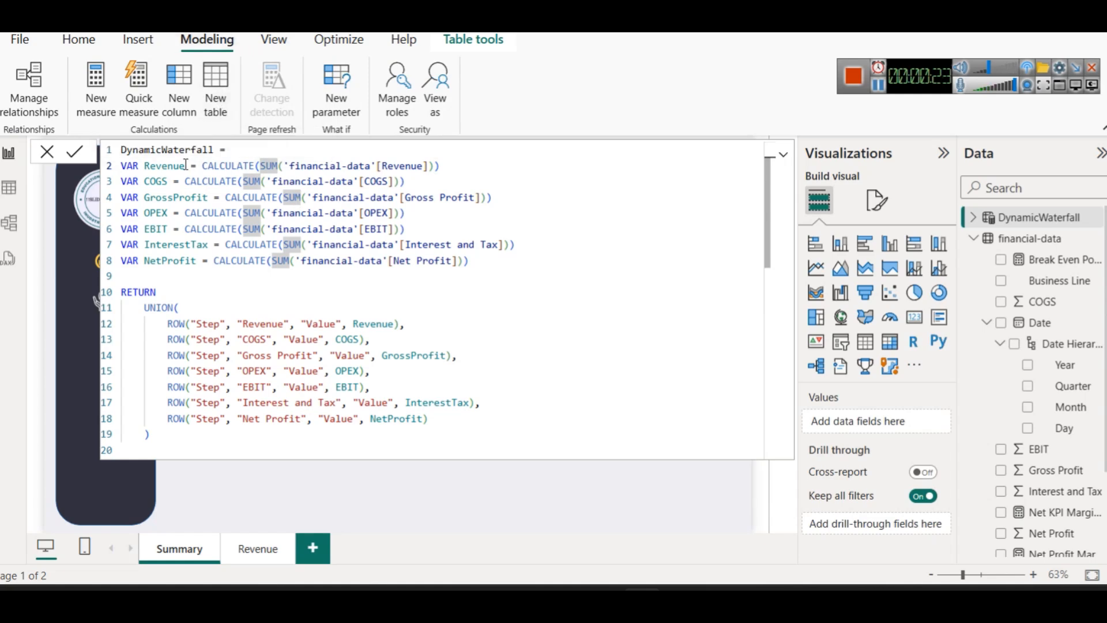
{"action": "double_click", "coordinate": [225, 165]}
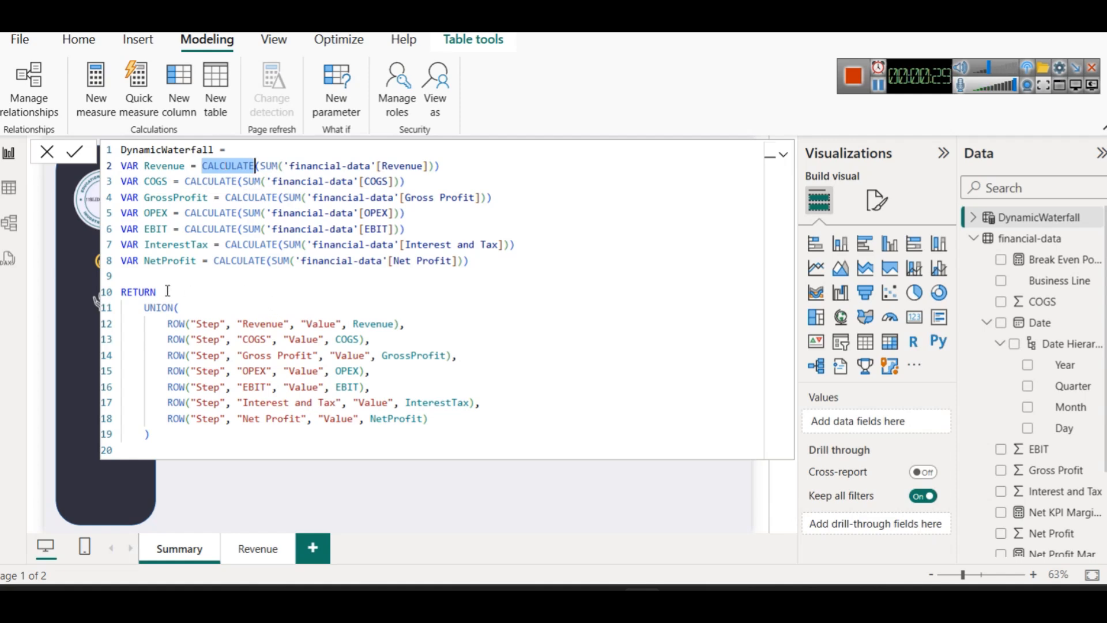
{"action": "double_click", "coordinate": [139, 293]}
{"action": "double_click", "coordinate": [155, 306]}
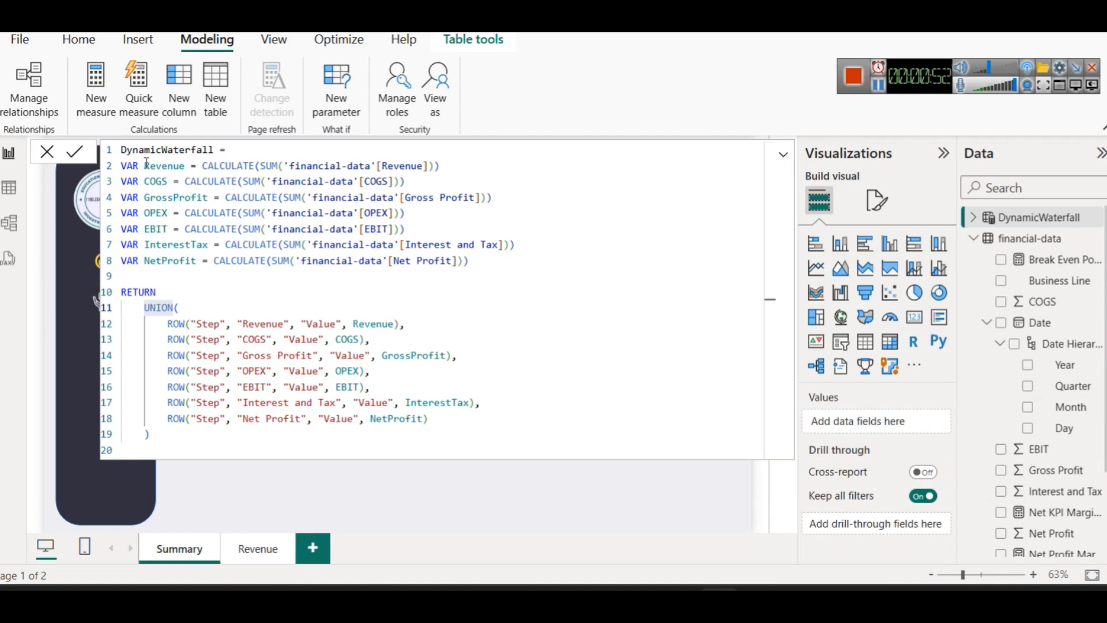
{"action": "left_click", "coordinate": [515, 497]}
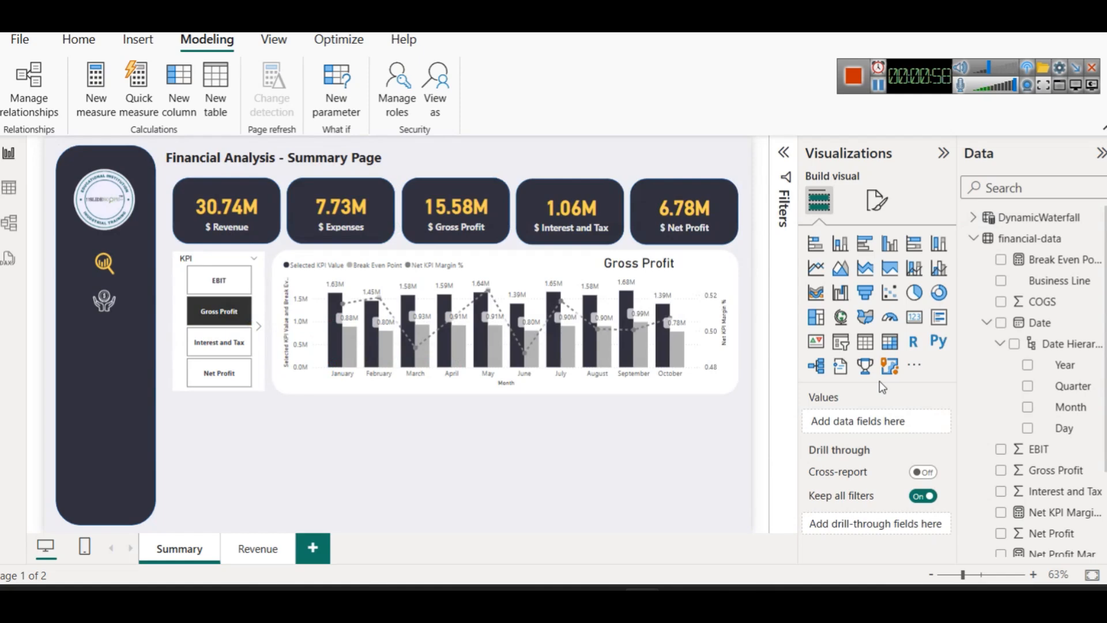
Insert a waterfall chart below the Gross Profit chart, widened across the page
{"action": "left_click", "coordinate": [848, 303]}
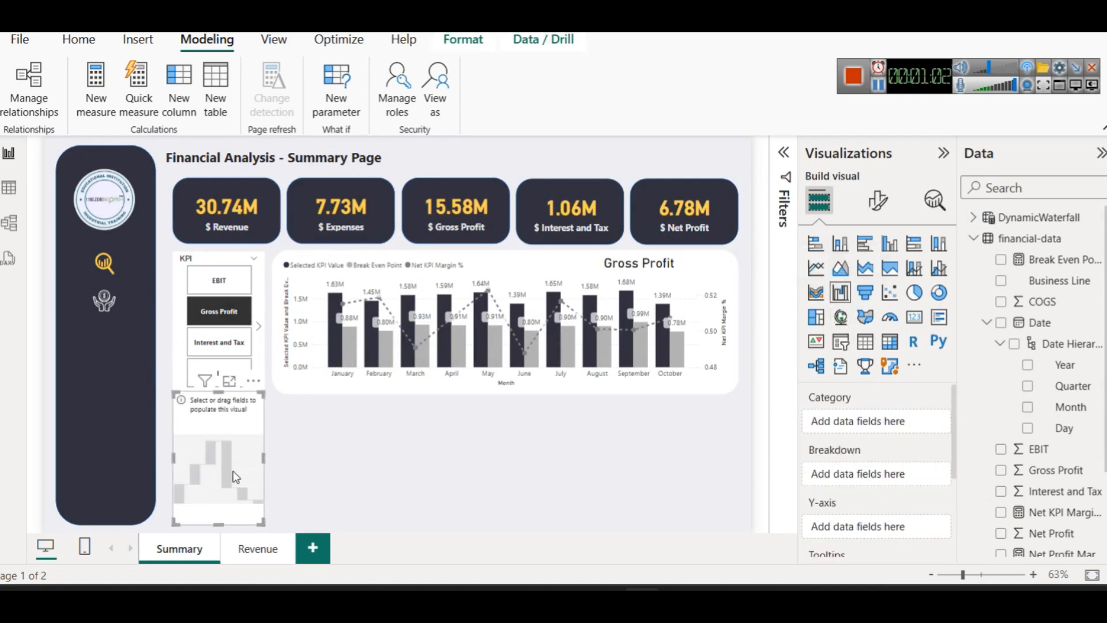
{"action": "left_click_drag", "start_coordinate": [264, 459], "coordinate": [738, 479]}
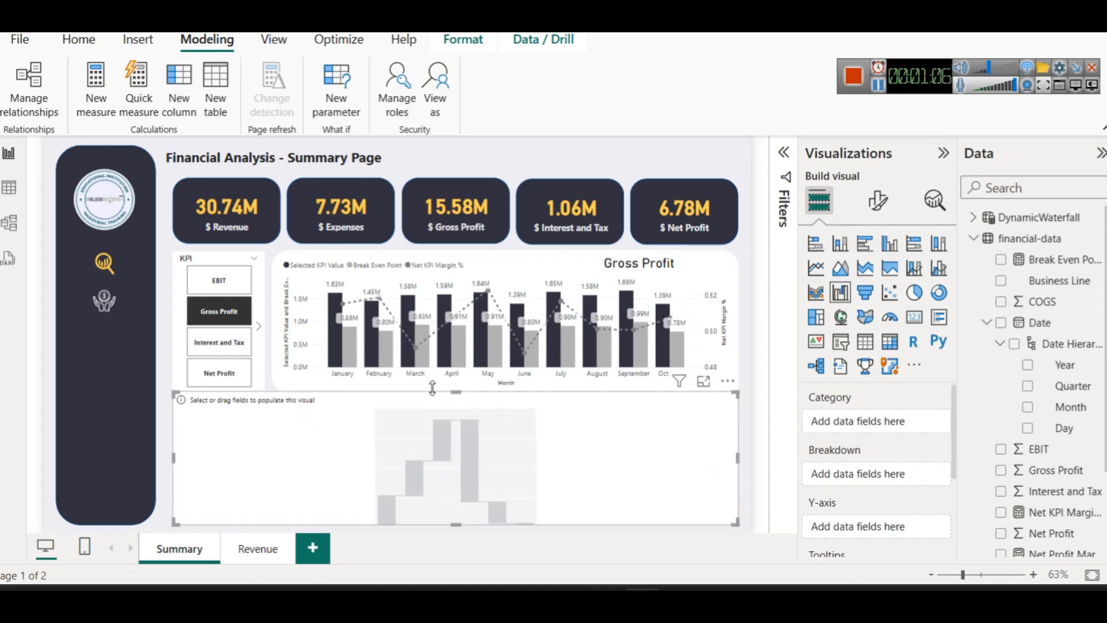
{"action": "left_click_drag", "start_coordinate": [432, 388], "coordinate": [460, 406]}
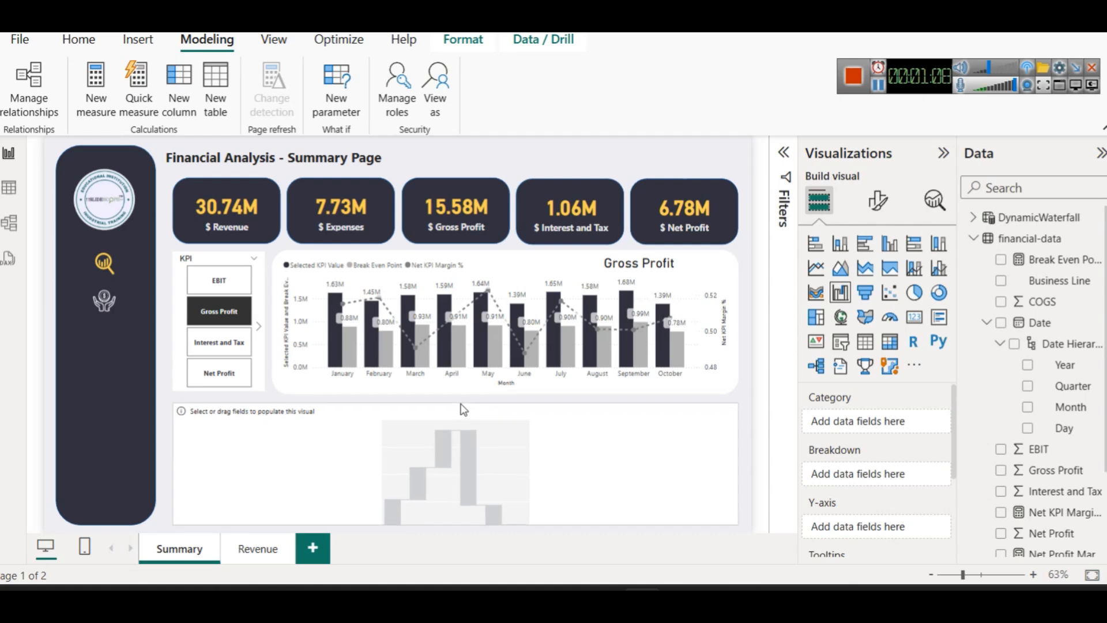
{"action": "left_click", "coordinate": [750, 387]}
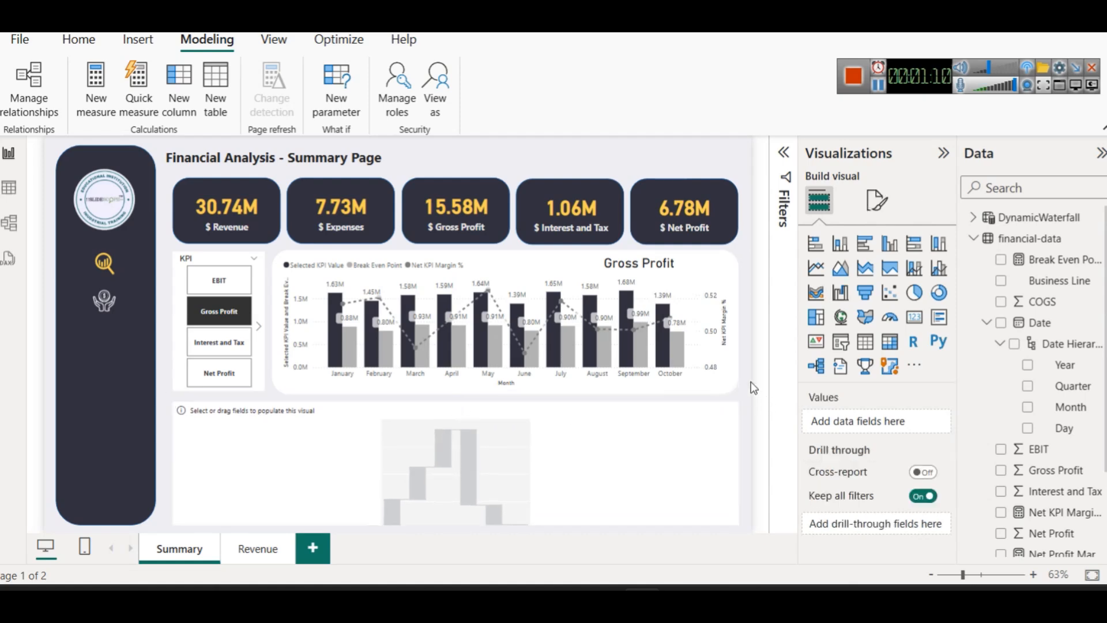
{"action": "left_click", "coordinate": [661, 449]}
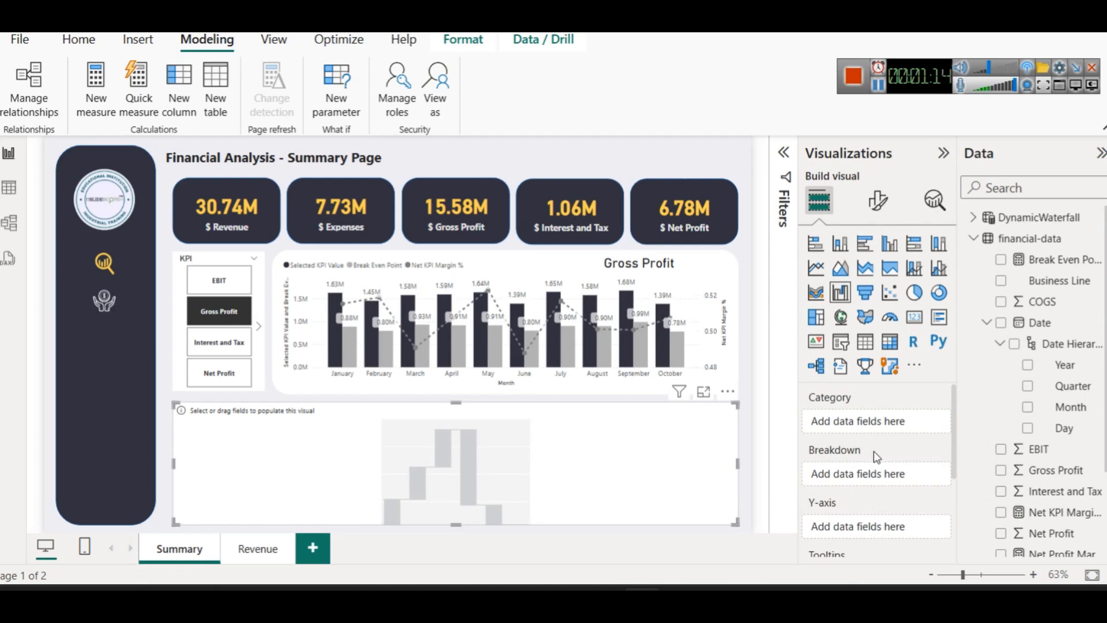
Reopen the DynamicWaterfall table's formula from the Data pane
{"action": "scroll", "coordinate": [859, 478], "scroll_direction": "down", "scroll_amount": 3}
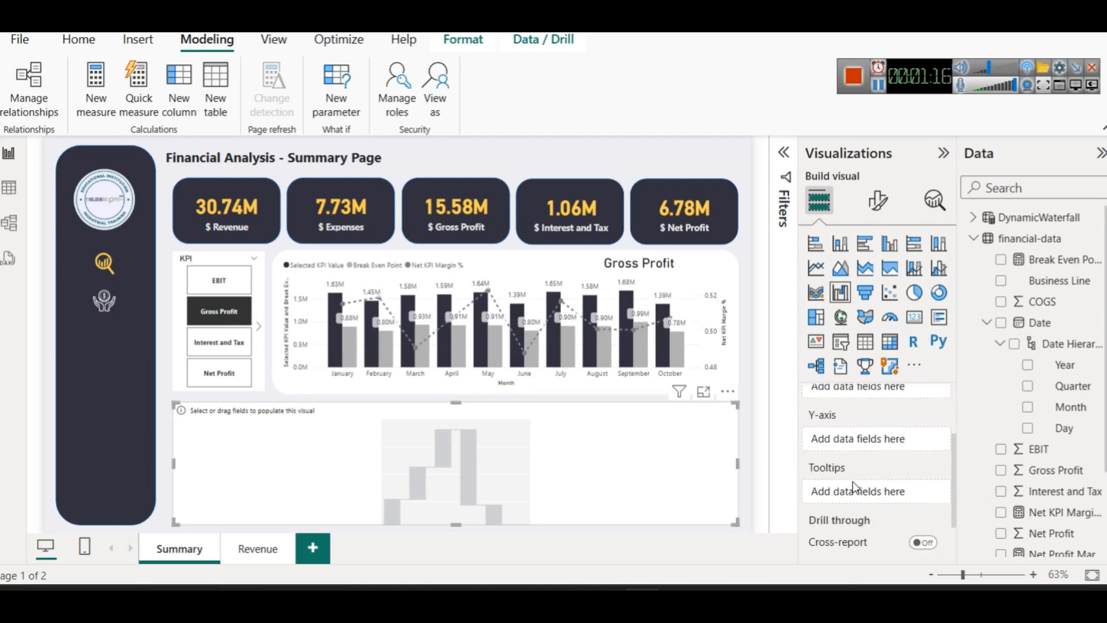
{"action": "scroll", "coordinate": [859, 461], "scroll_direction": "down", "scroll_amount": 2}
{"action": "scroll", "coordinate": [858, 450], "scroll_direction": "up", "scroll_amount": 5}
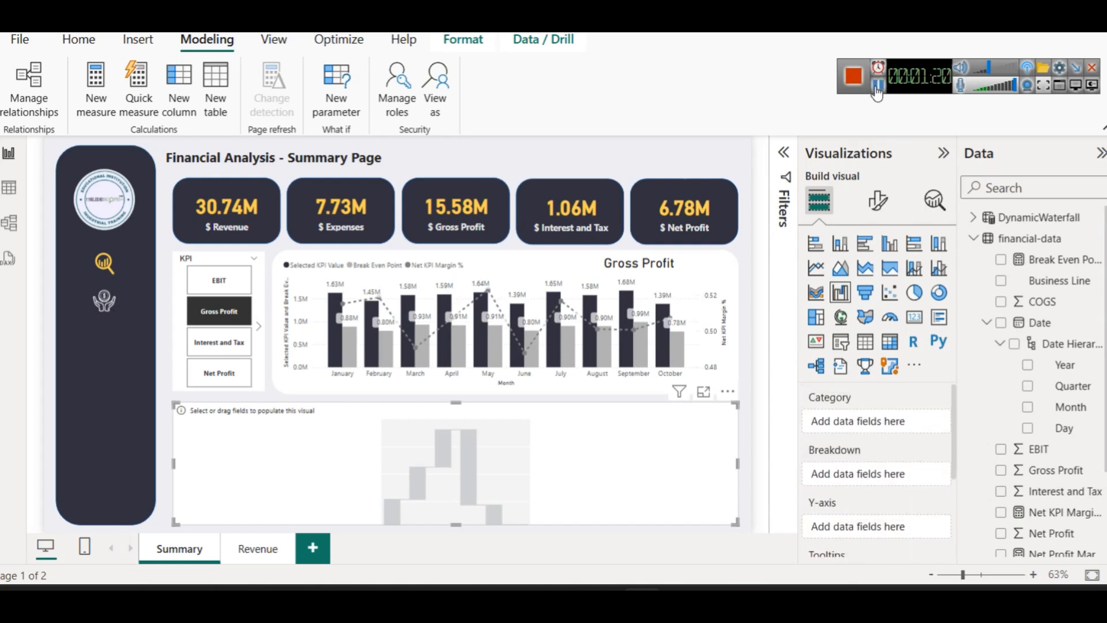
{"action": "left_click", "coordinate": [1005, 218]}
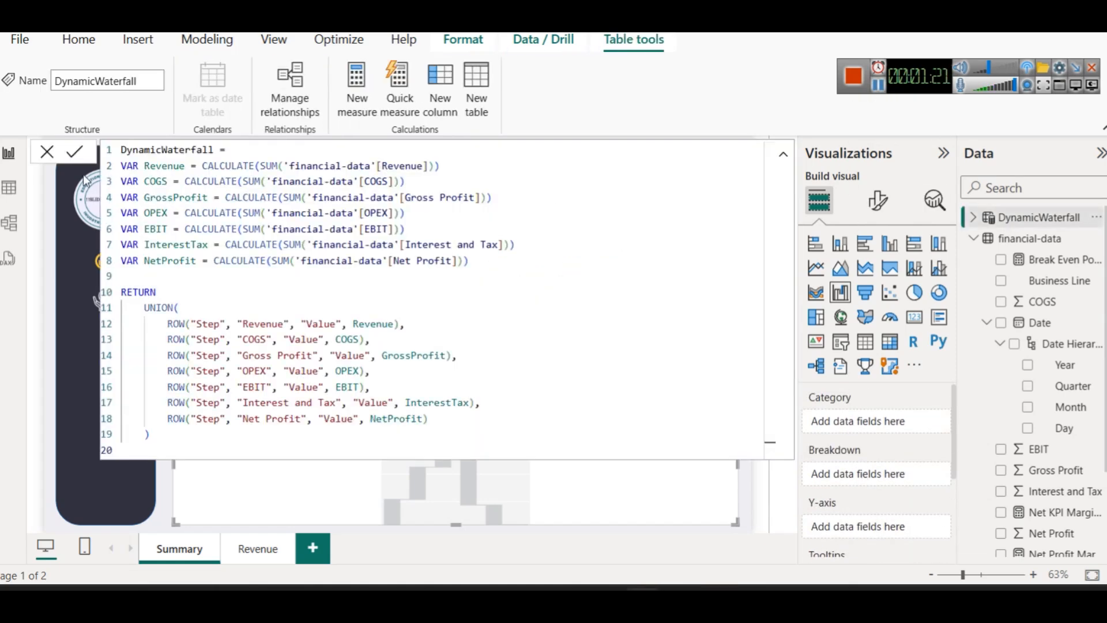
Check DynamicWaterfall's seven rows, then plot Sum of Value by Step on the waterfall
{"action": "left_click", "coordinate": [8, 188]}
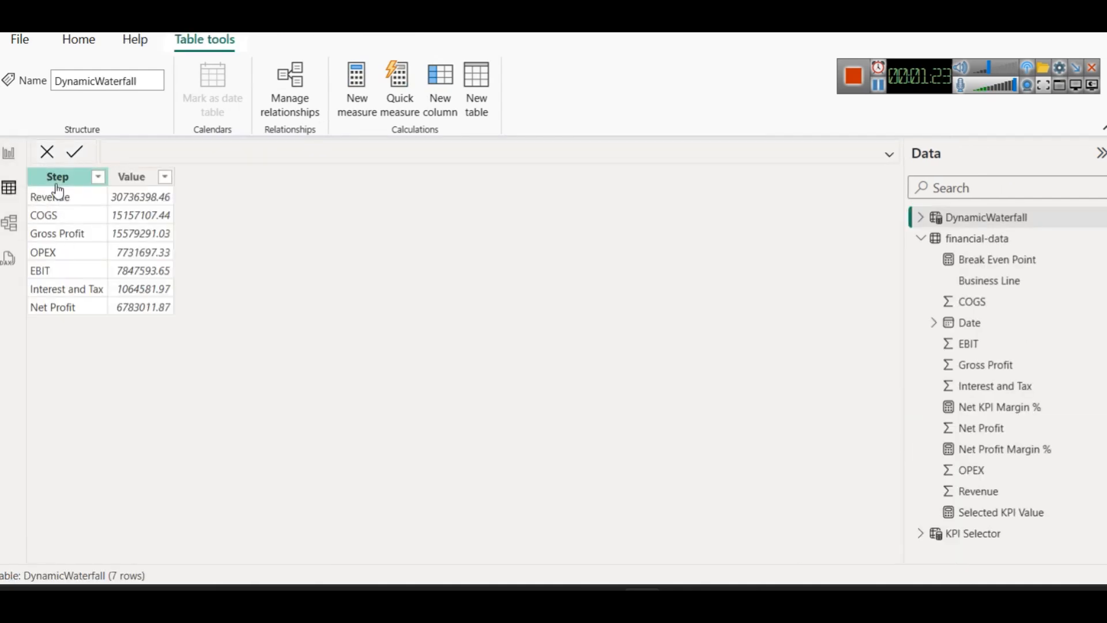
{"action": "left_click", "coordinate": [9, 154]}
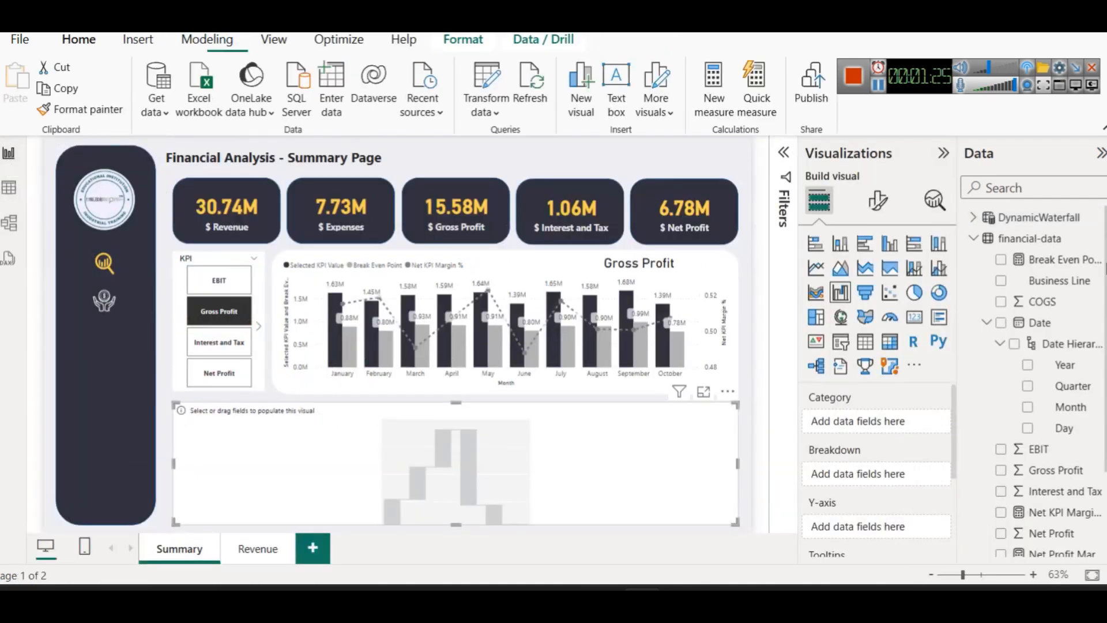
{"action": "left_click", "coordinate": [988, 218]}
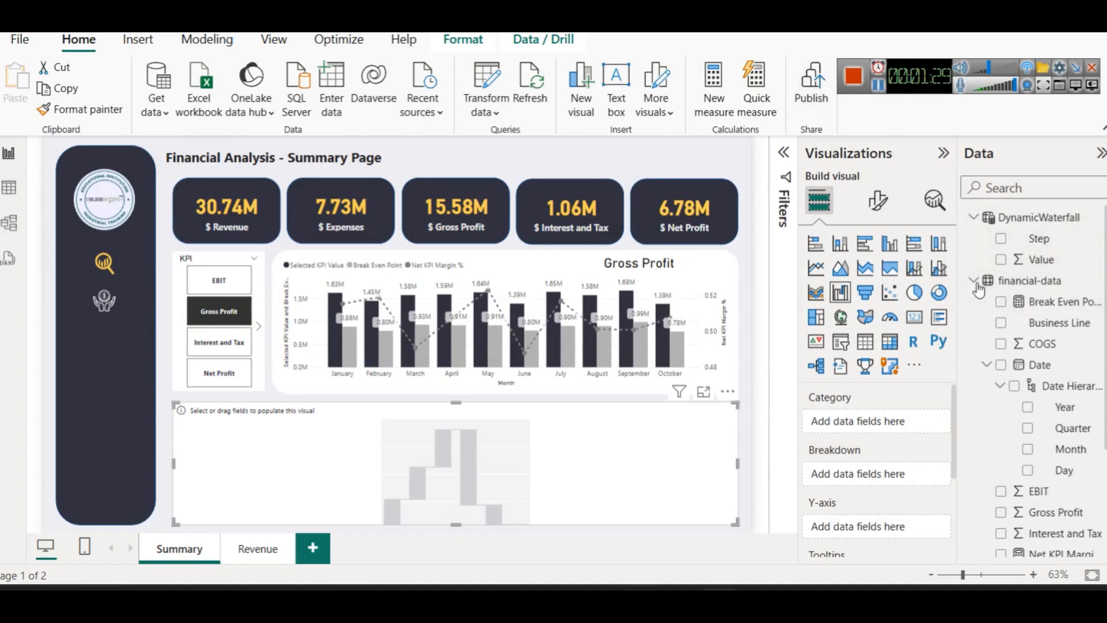
{"action": "left_click_drag", "start_coordinate": [1039, 239], "coordinate": [884, 408]}
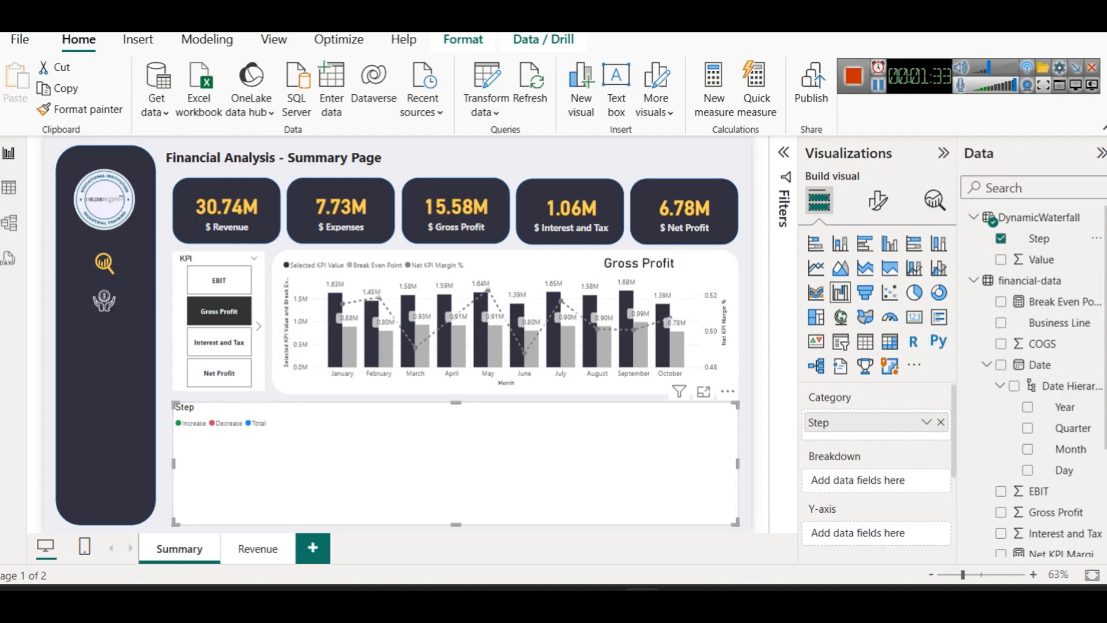
{"action": "left_click_drag", "start_coordinate": [1041, 260], "coordinate": [855, 525]}
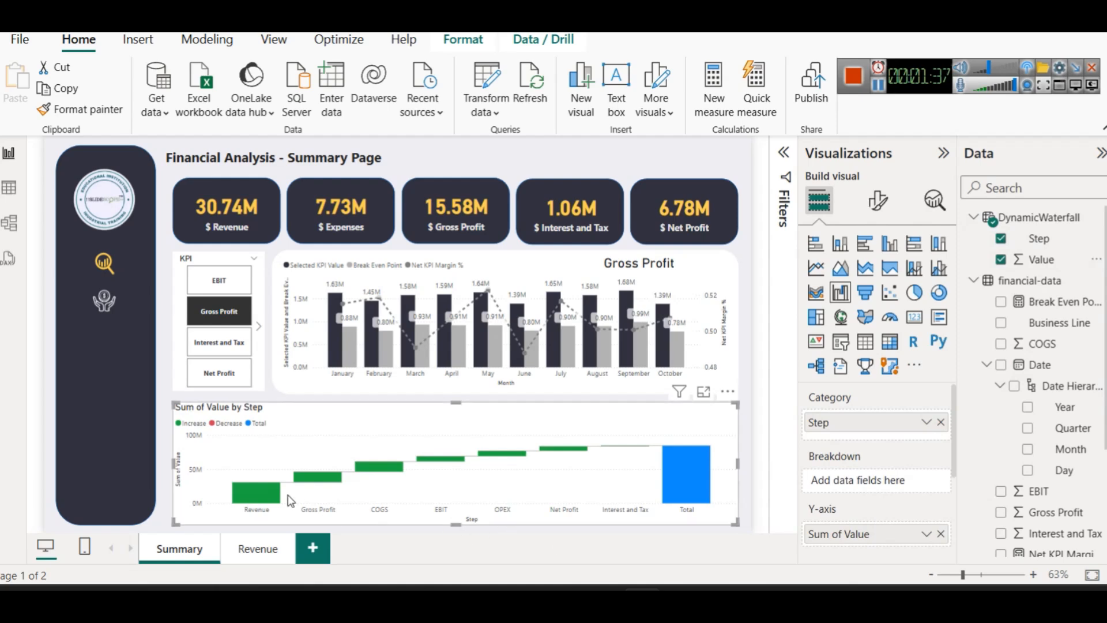
{"action": "mouse_move", "coordinate": [391, 473]}
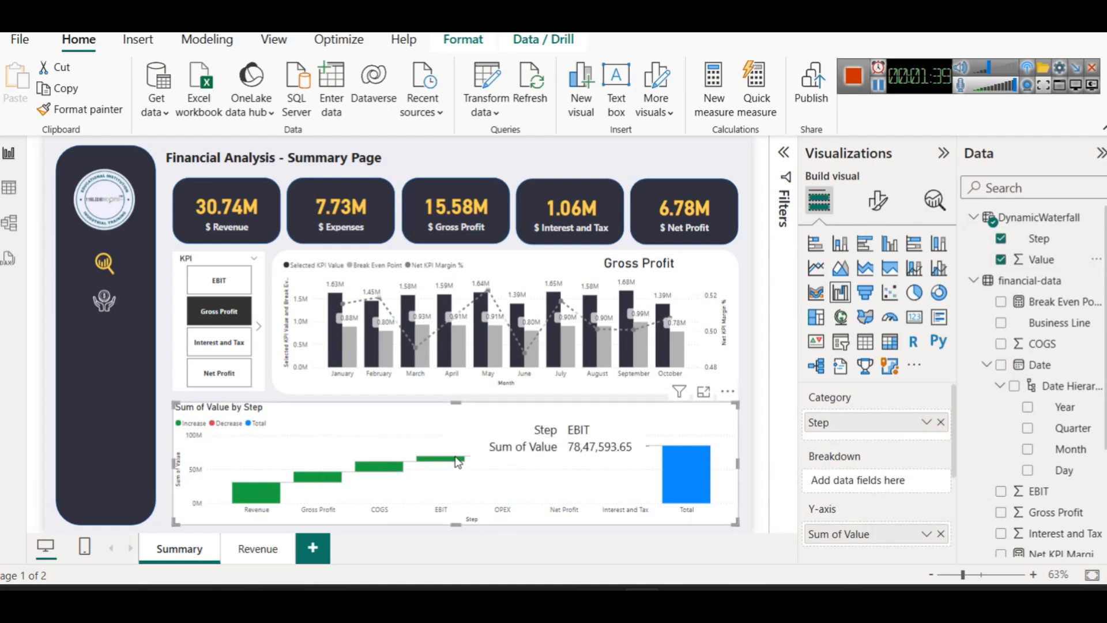
{"action": "scroll", "coordinate": [872, 484], "scroll_direction": "down", "scroll_amount": 3}
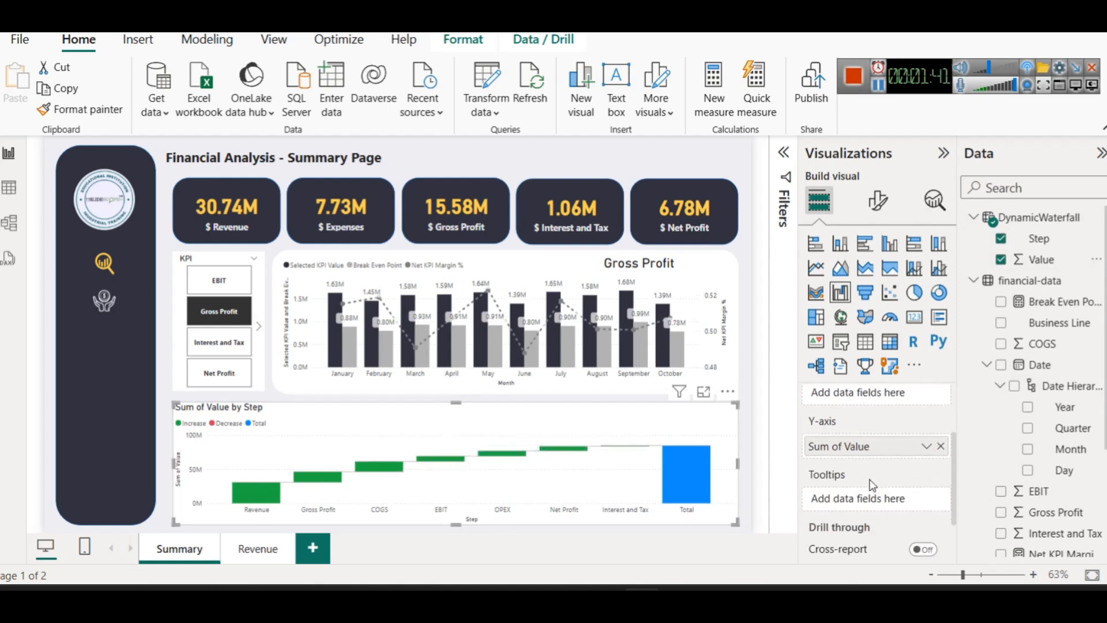
{"action": "scroll", "coordinate": [871, 483], "scroll_direction": "up", "scroll_amount": 3}
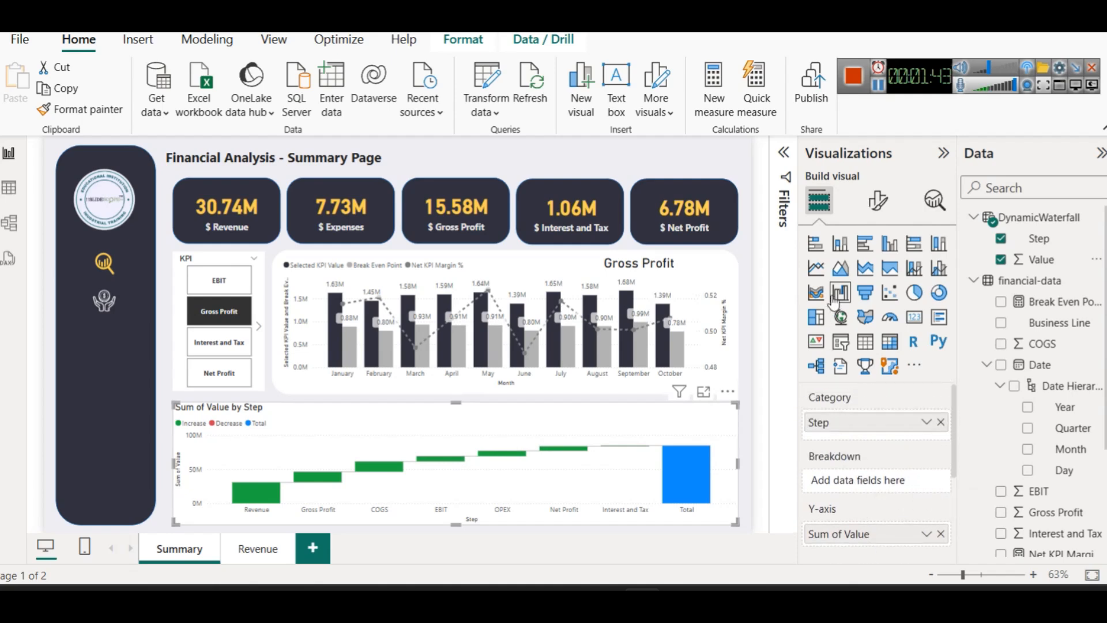
{"action": "mouse_move", "coordinate": [680, 469]}
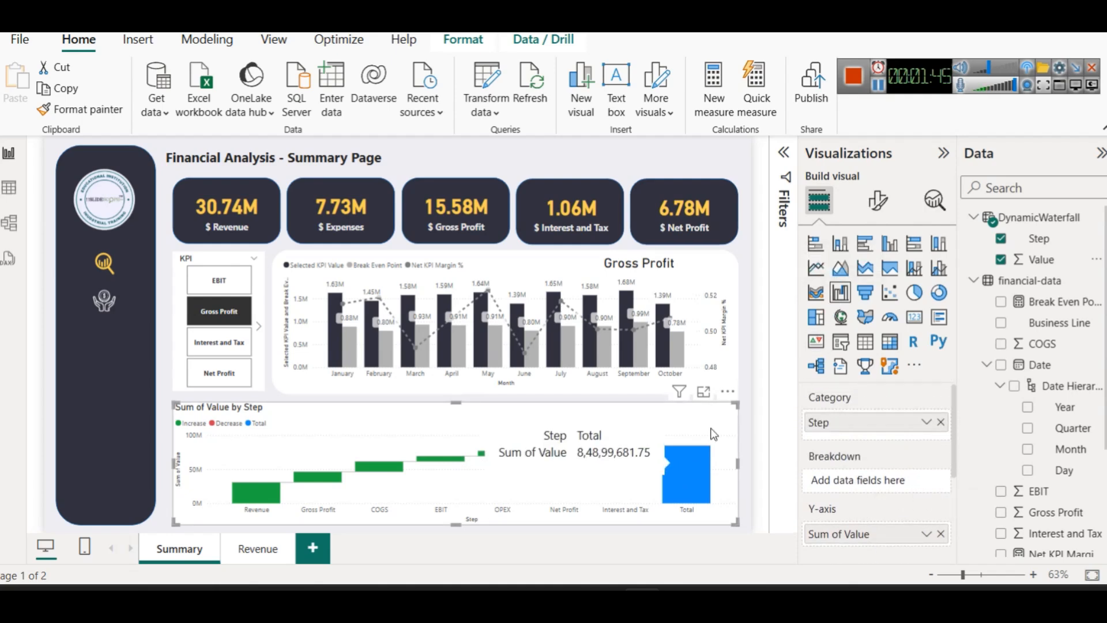
{"action": "left_click", "coordinate": [877, 200]}
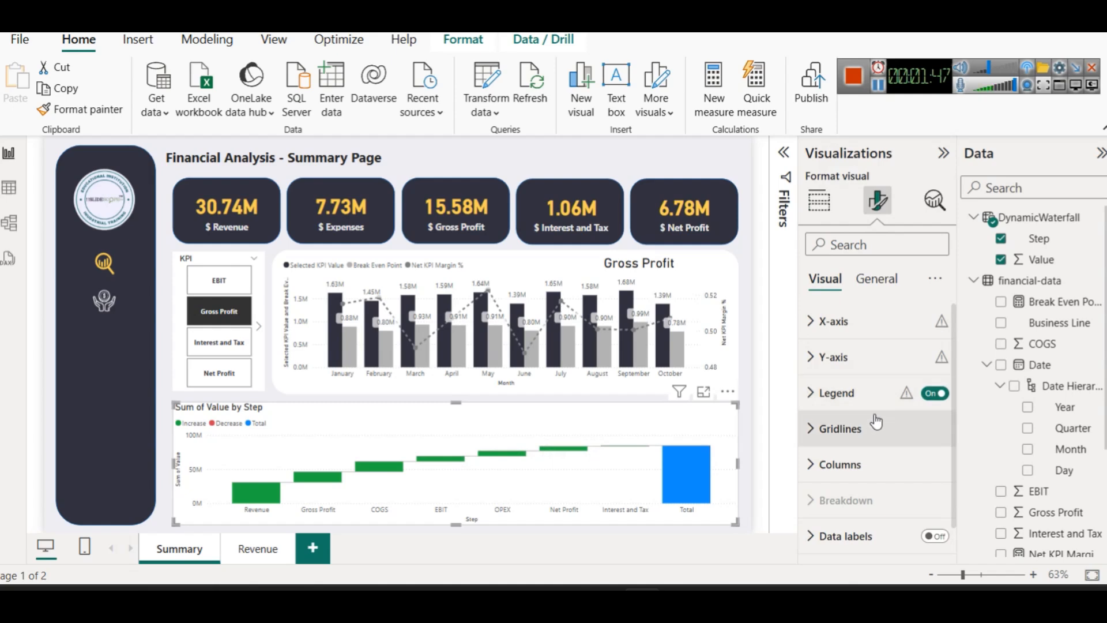
Turn off Show total column in the waterfall's Columns settings
{"action": "scroll", "coordinate": [876, 422], "scroll_direction": "down", "scroll_amount": 1}
{"action": "left_click", "coordinate": [865, 429]}
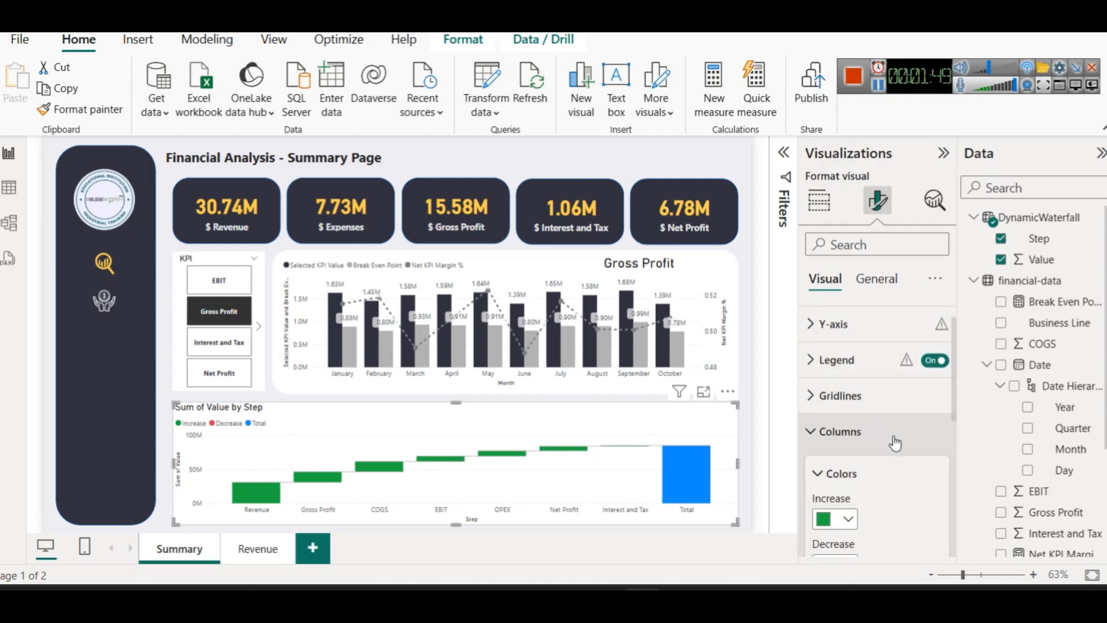
{"action": "scroll", "coordinate": [891, 436], "scroll_direction": "down", "scroll_amount": 5}
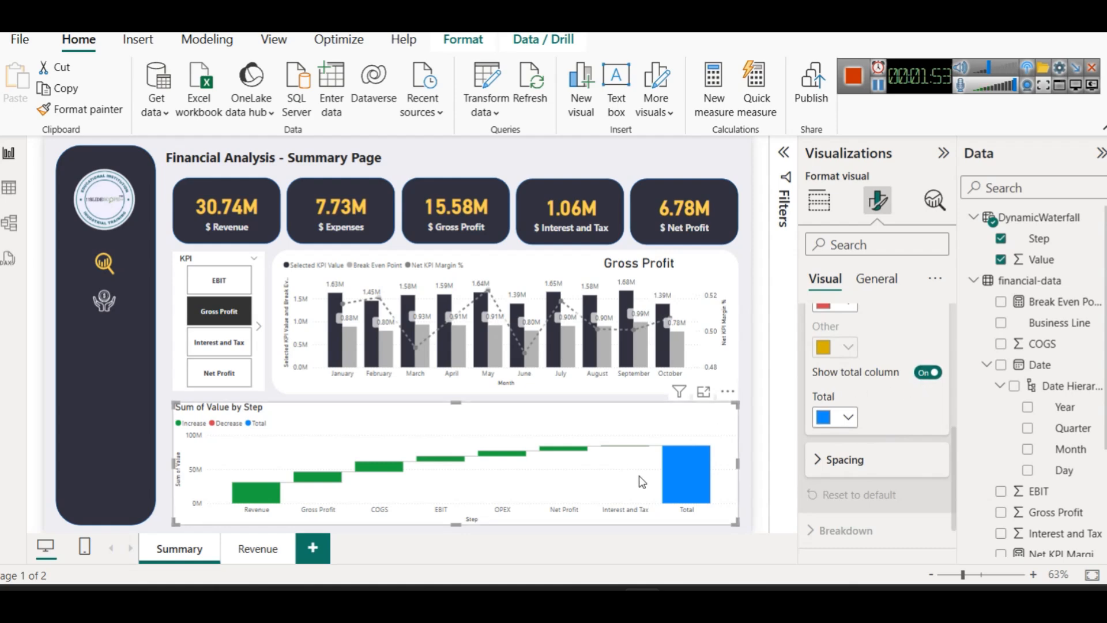
{"action": "left_click", "coordinate": [930, 374]}
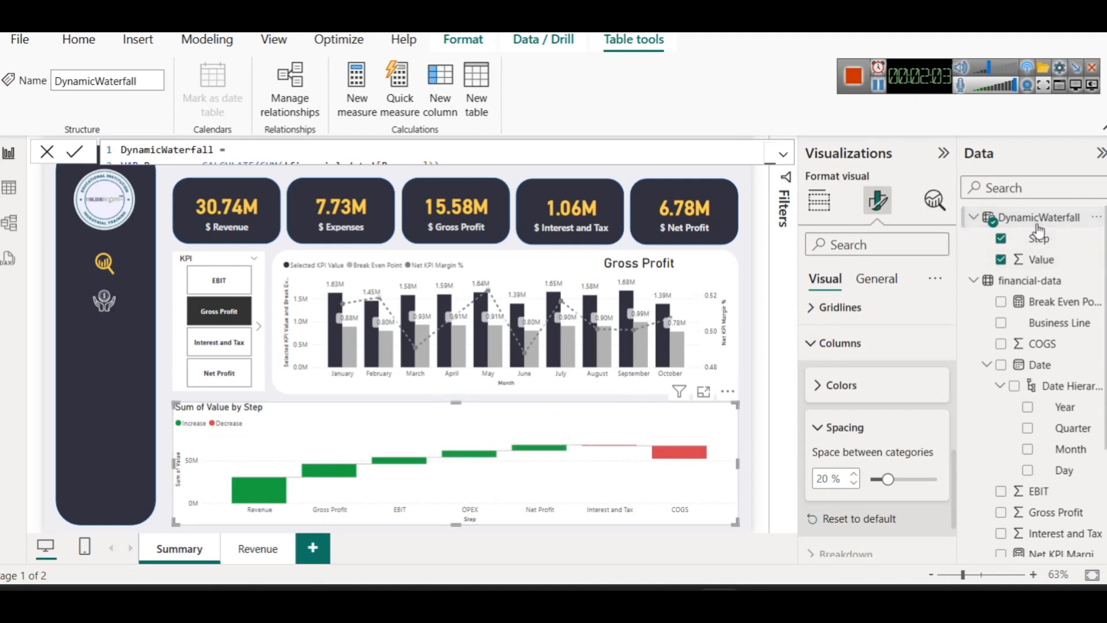
Display the full DynamicWaterfall formula with COGS and InterestTax negated
{"action": "left_click", "coordinate": [784, 153]}
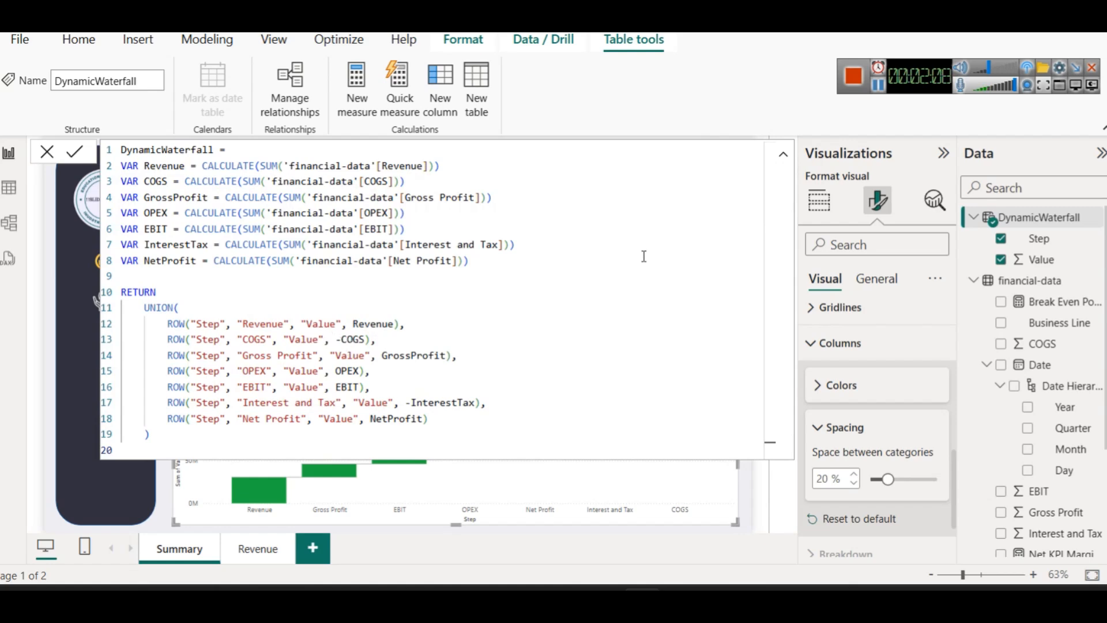
{"action": "left_click", "coordinate": [878, 86]}
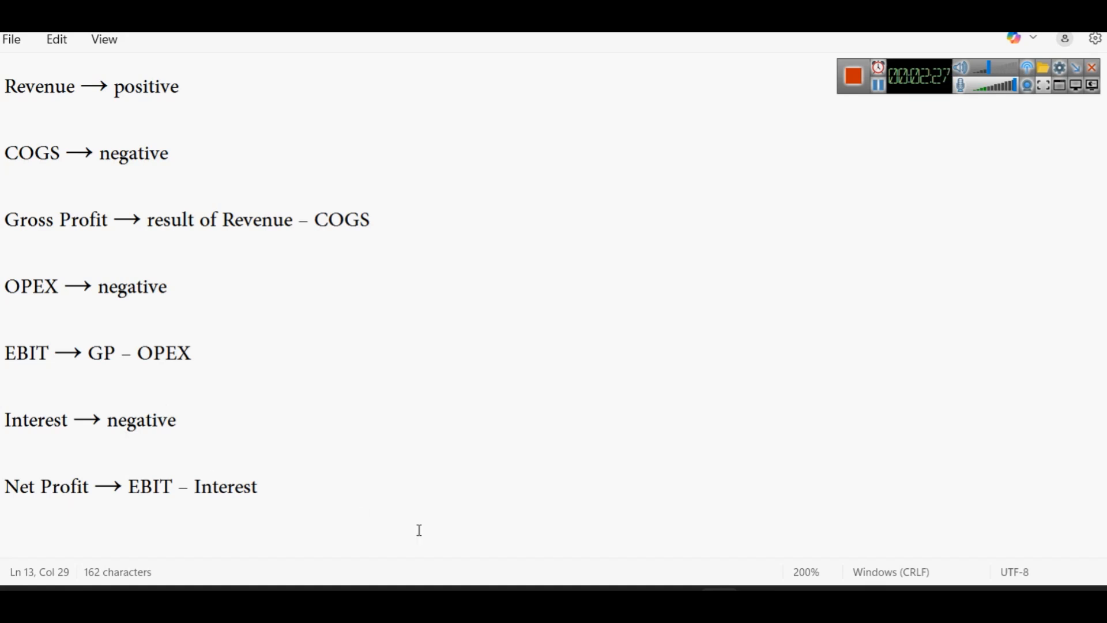
Go back from the Notepad sign notes to the DynamicWaterfall formula in Power BI
{"action": "left_click", "coordinate": [642, 592]}
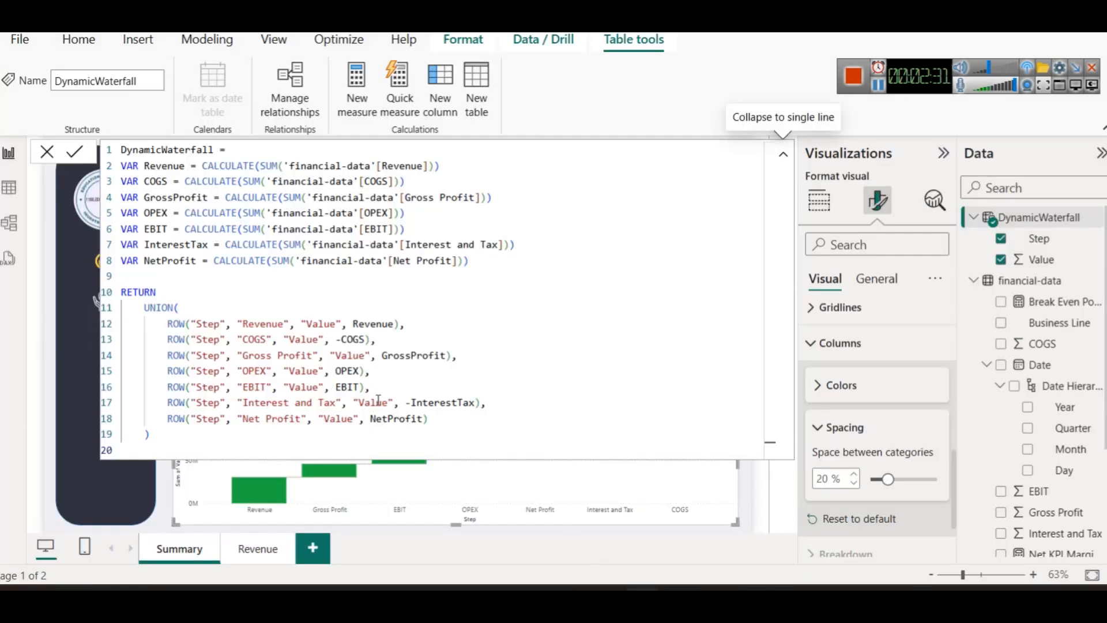
Negate OPEX in the DynamicWaterfall formula so it shows as a decrease
{"action": "left_click", "coordinate": [335, 372]}
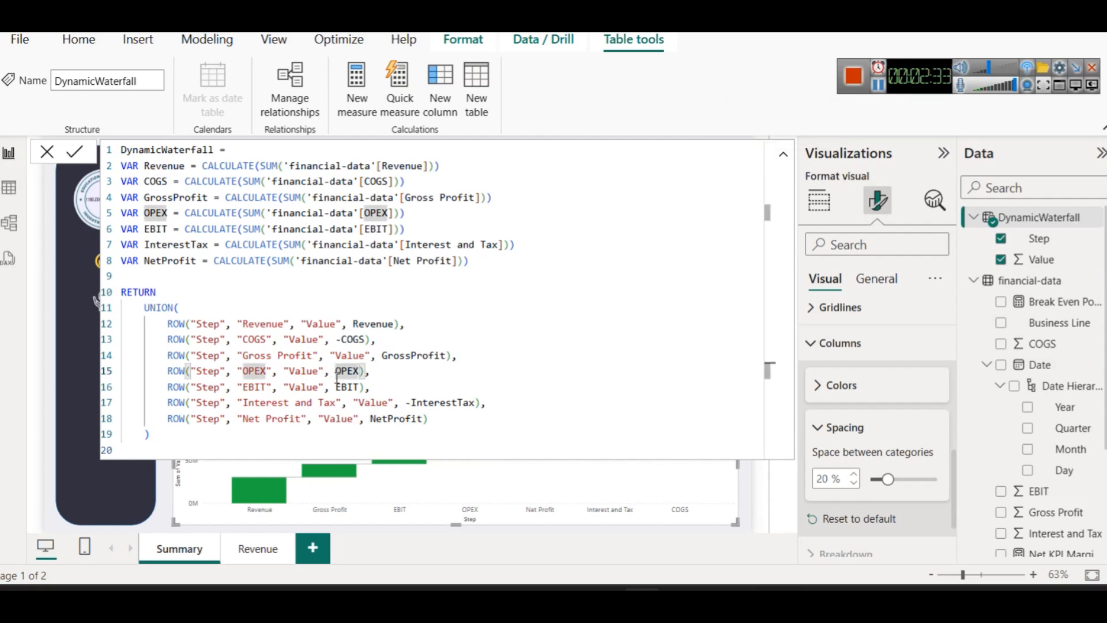
{"action": "type", "text": "-"}
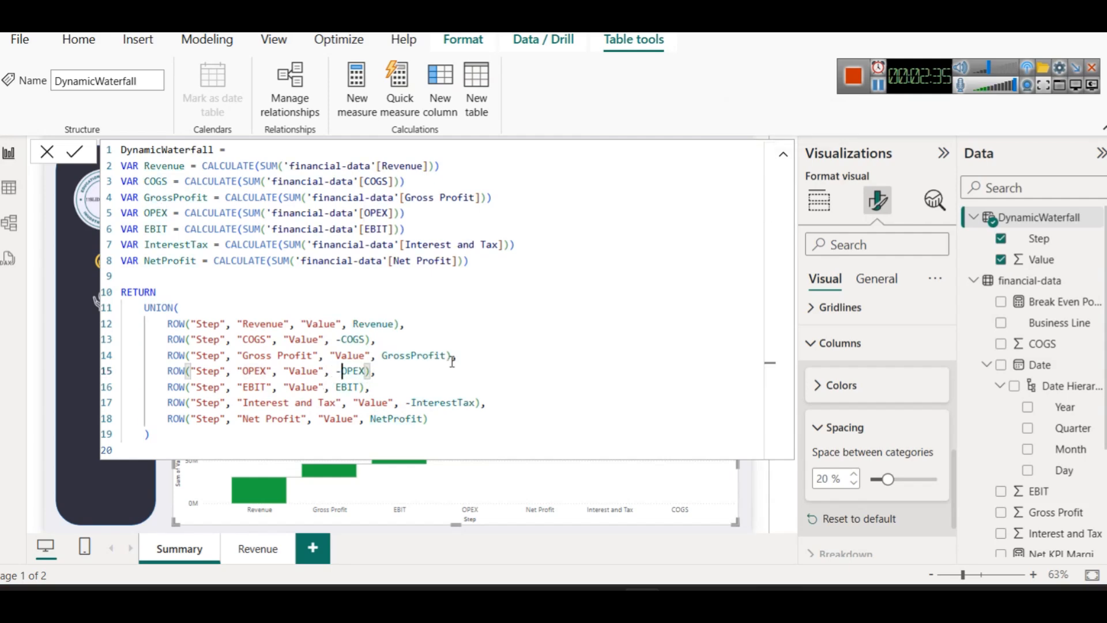
{"action": "left_click", "coordinate": [75, 152]}
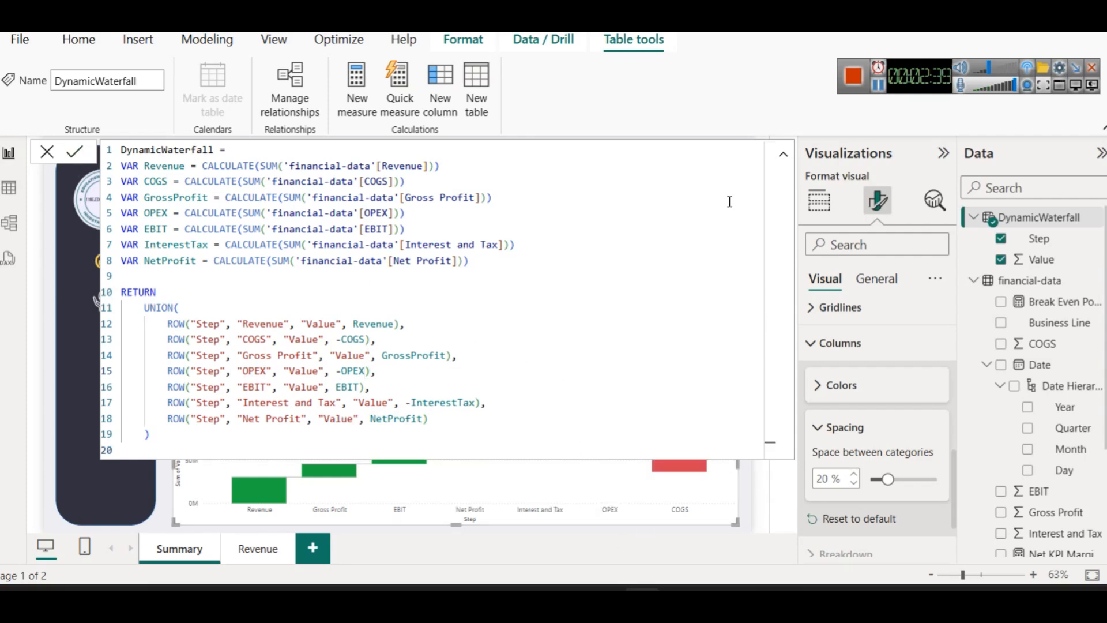
{"action": "left_click", "coordinate": [784, 158]}
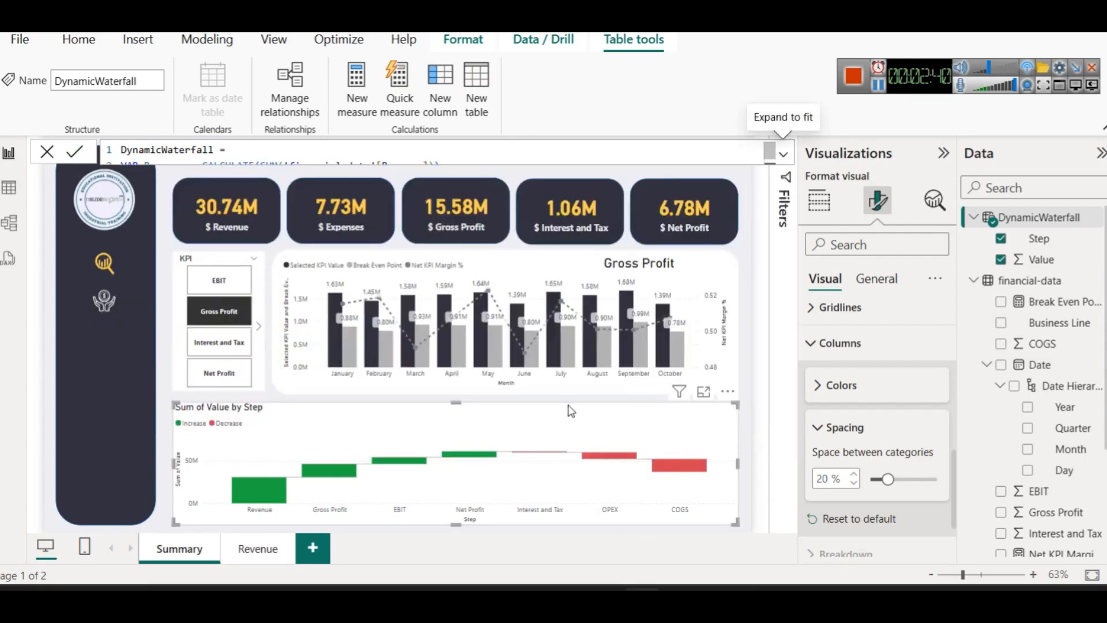
Turn off the waterfall chart's legend
{"action": "left_click", "coordinate": [885, 80]}
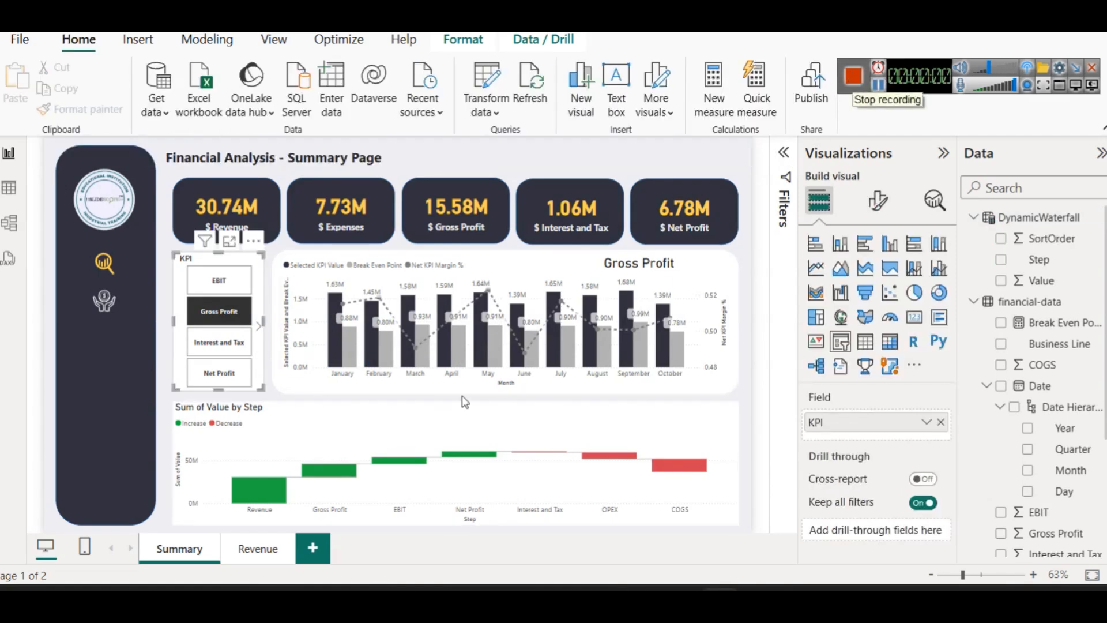
{"action": "left_click", "coordinate": [591, 411]}
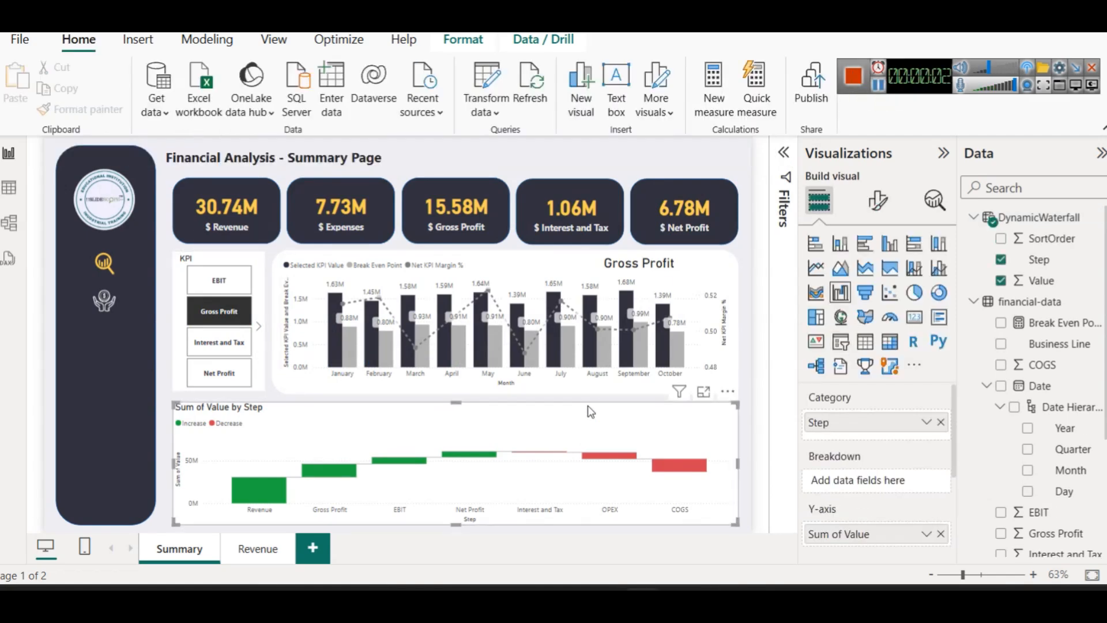
{"action": "left_click", "coordinate": [878, 202]}
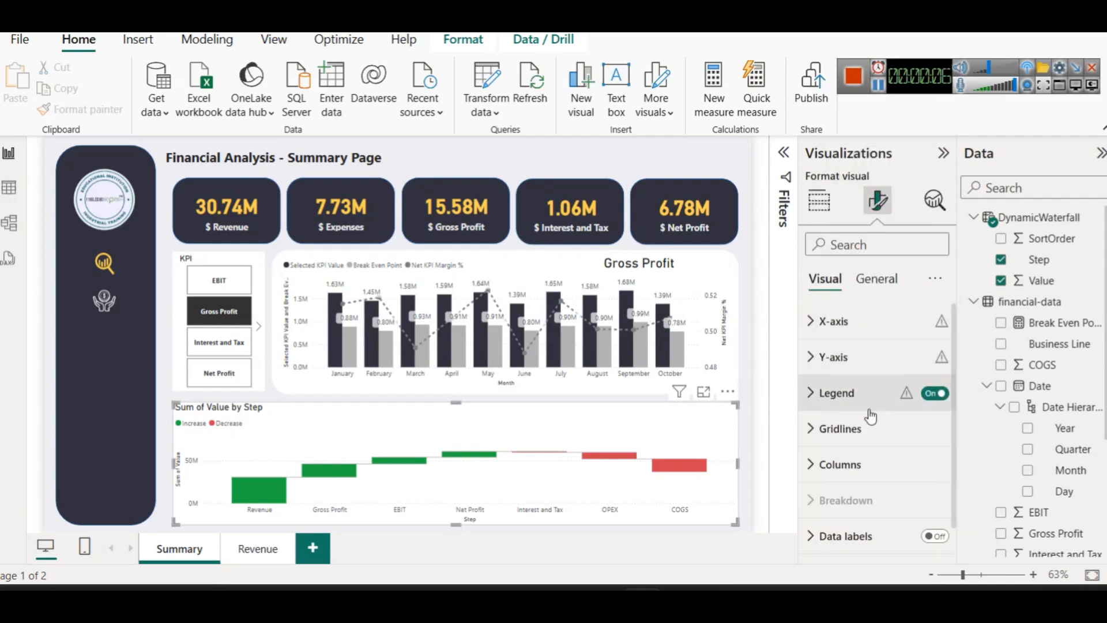
{"action": "left_click", "coordinate": [932, 393]}
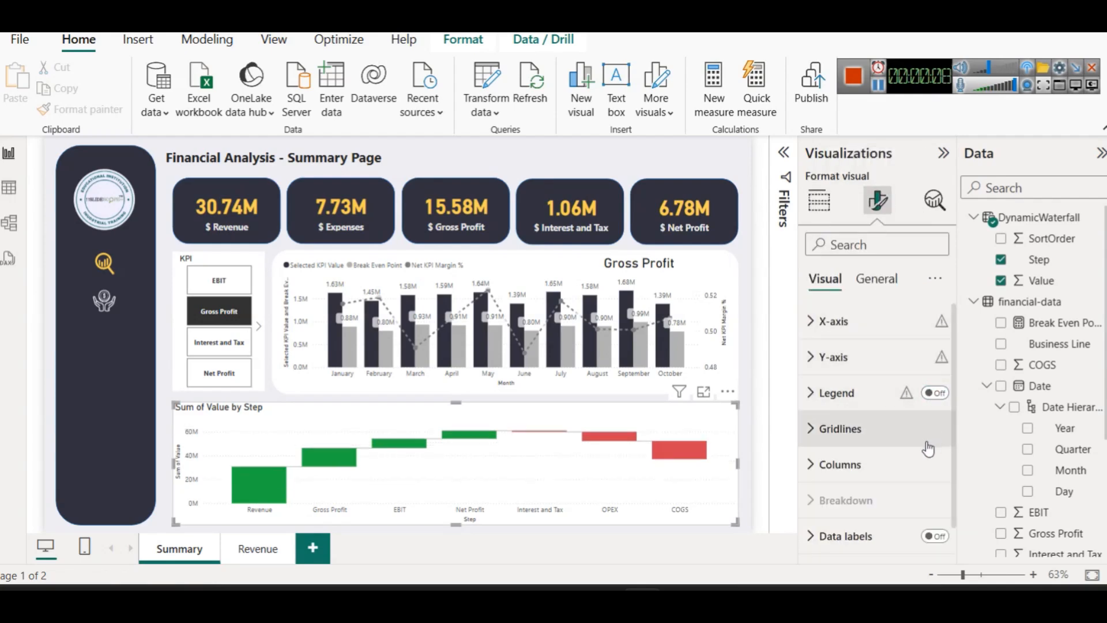
Turn on data labels for the waterfall bars
{"action": "left_click", "coordinate": [932, 535]}
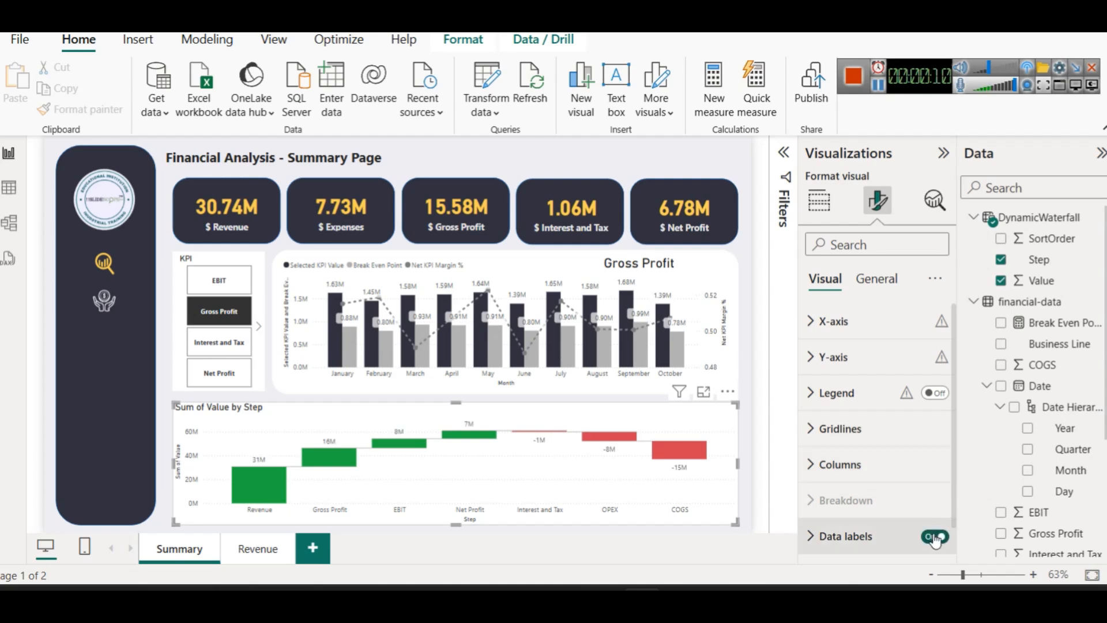
{"action": "left_click", "coordinate": [856, 393]}
{"action": "left_click", "coordinate": [856, 392]}
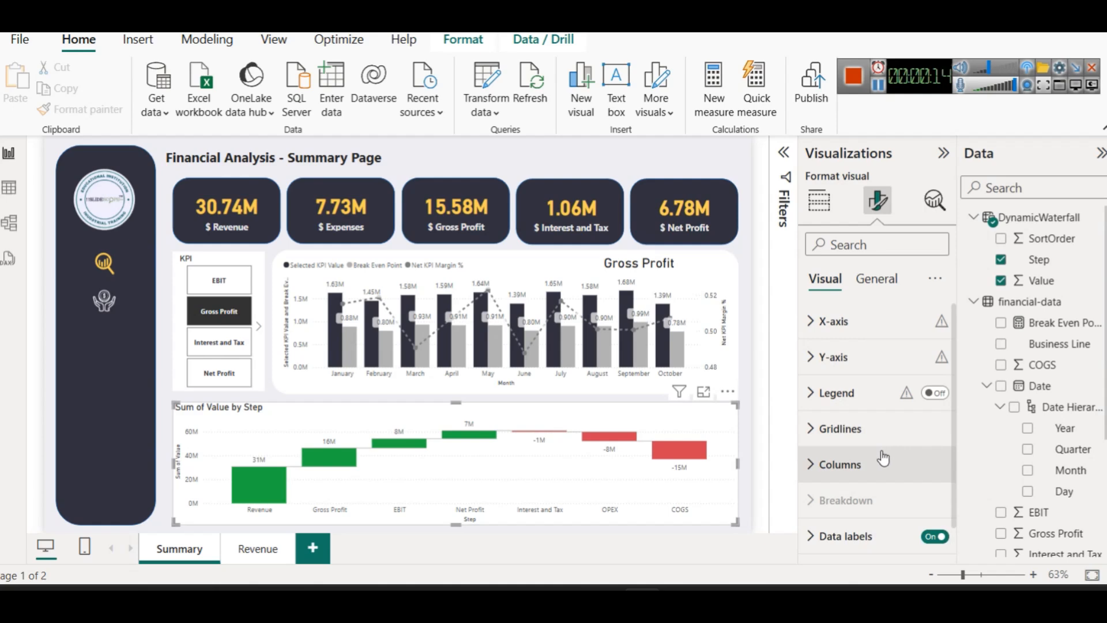
Colour the waterfall's increase bars gold and decrease bars dark red
{"action": "left_click", "coordinate": [885, 458]}
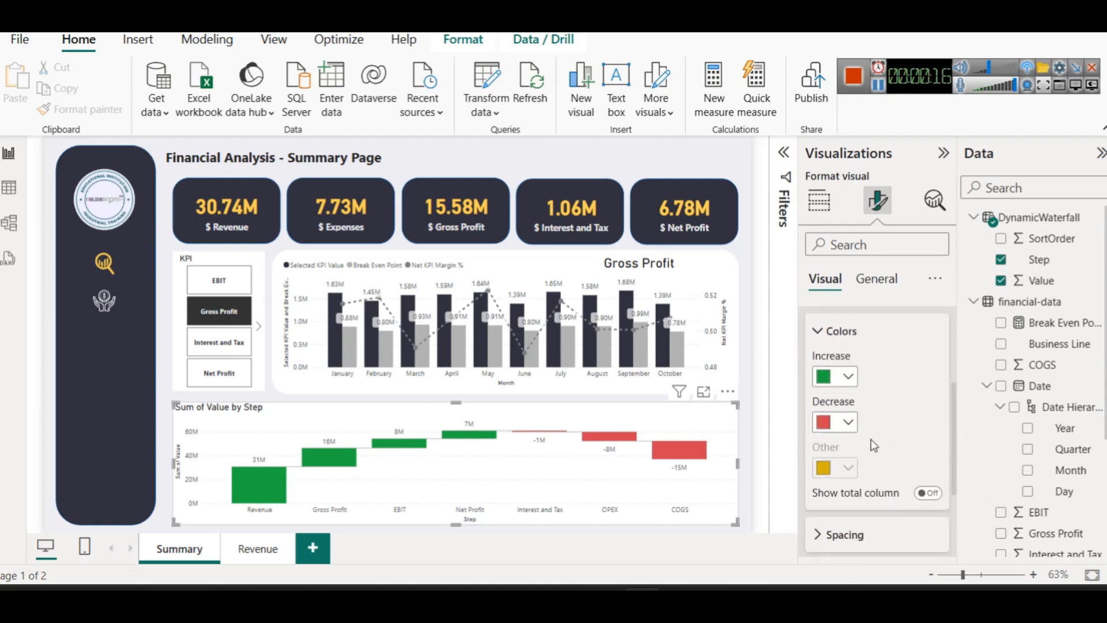
{"action": "left_click", "coordinate": [845, 378]}
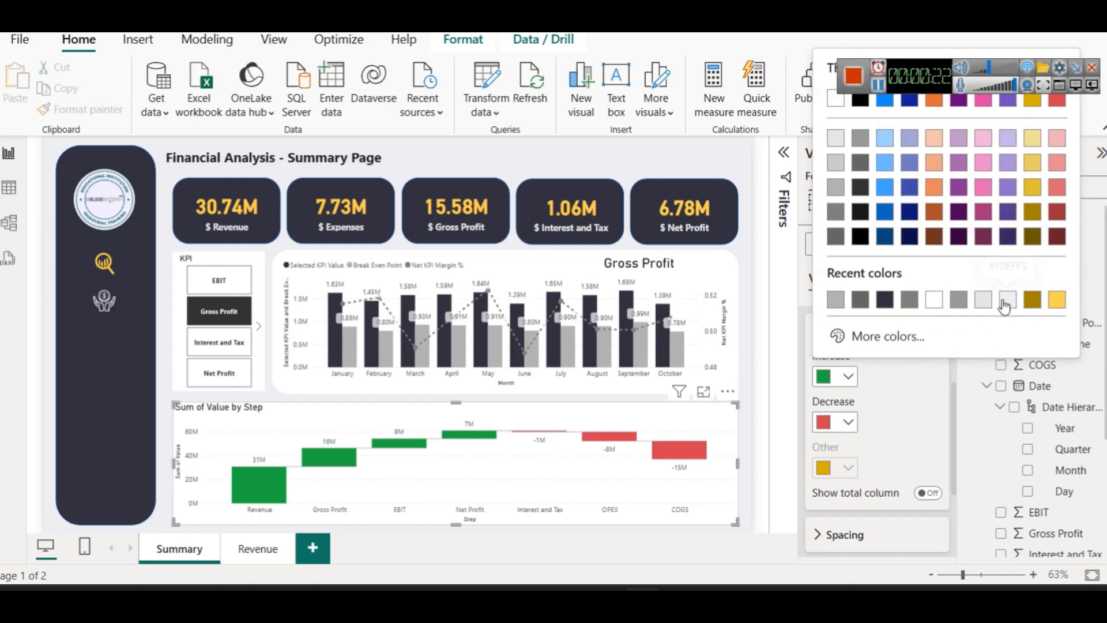
{"action": "left_click", "coordinate": [1032, 187]}
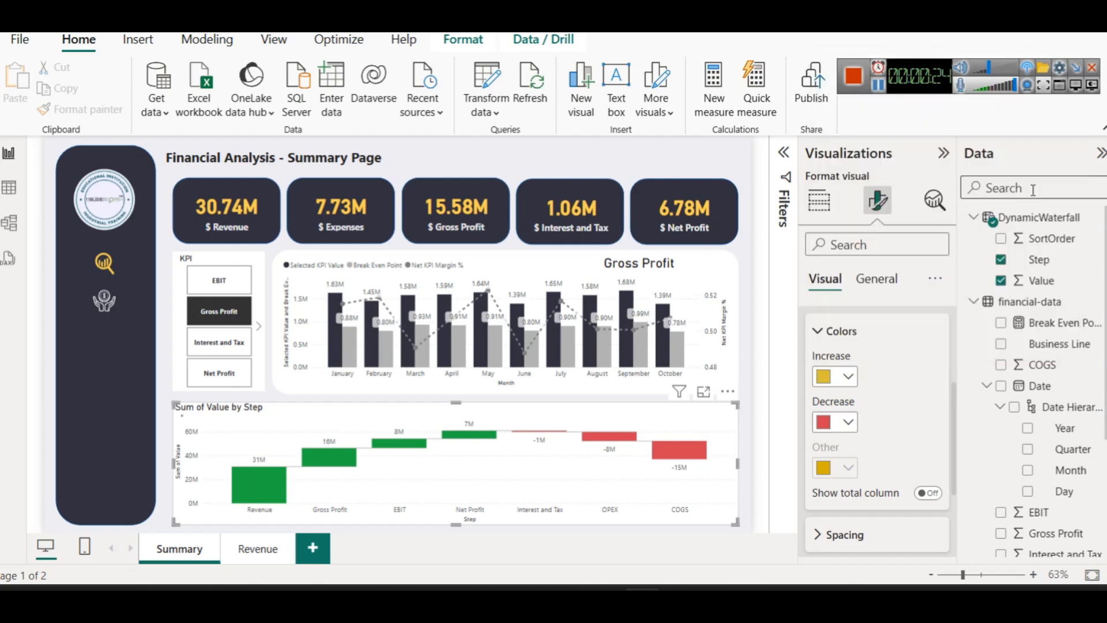
{"action": "left_click", "coordinate": [836, 421]}
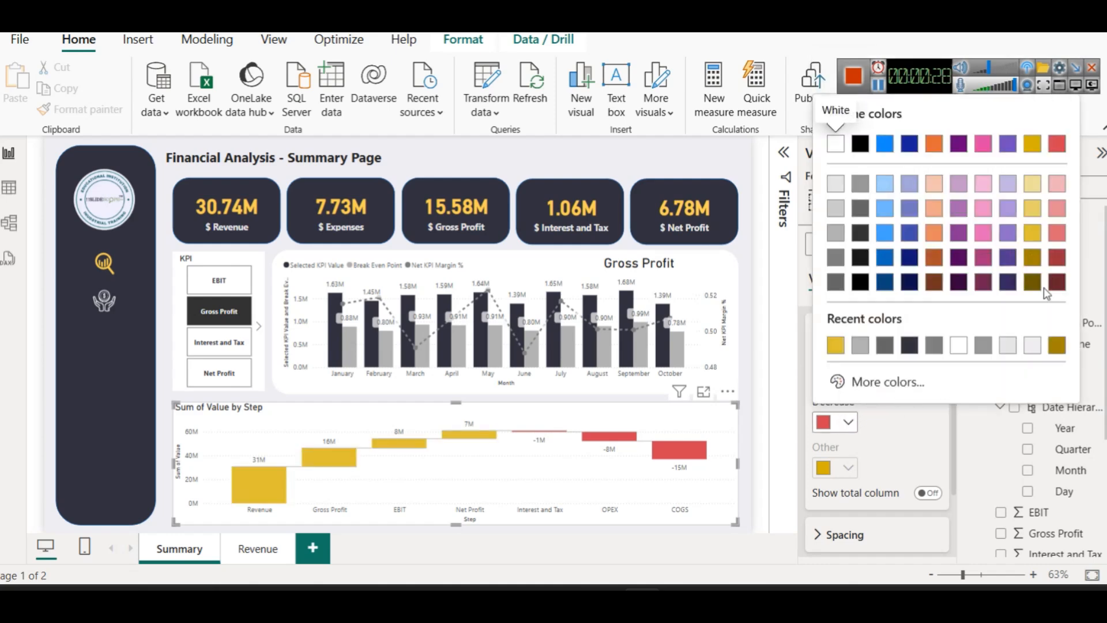
{"action": "left_click", "coordinate": [1061, 258]}
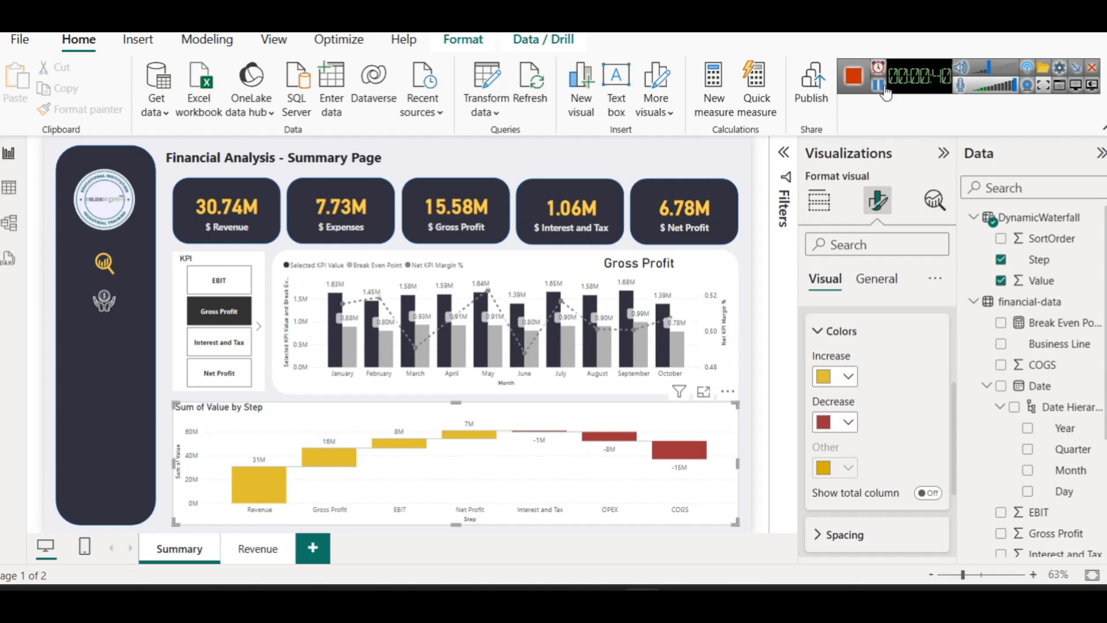
{"action": "scroll", "coordinate": [842, 374], "scroll_direction": "up", "scroll_amount": 3}
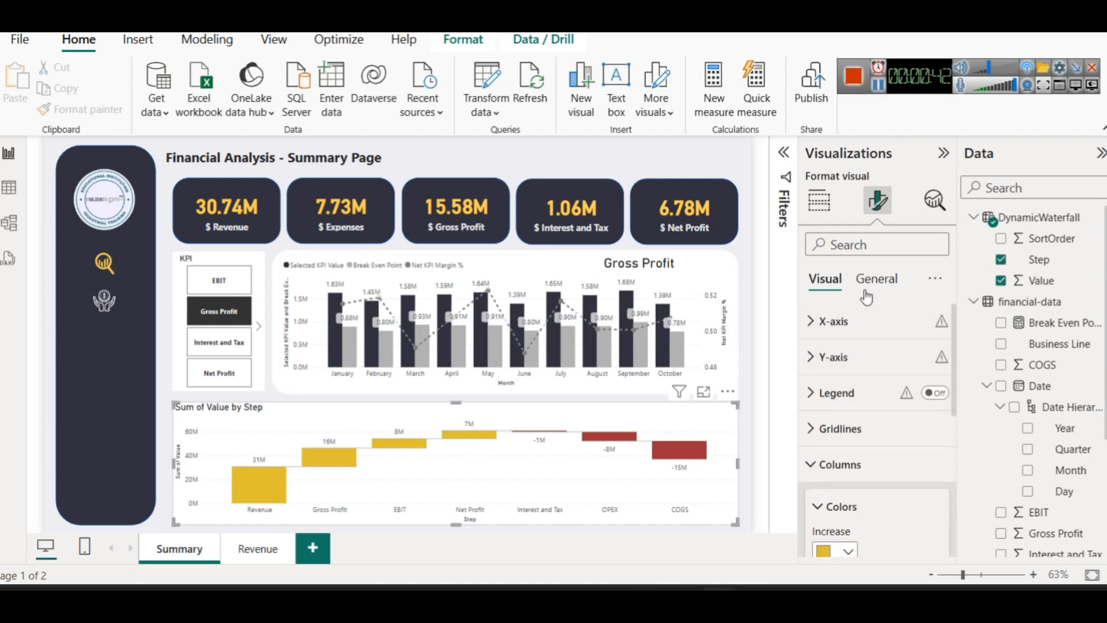
Change the waterfall chart title to 'Progression of Financial Metrics'
{"action": "left_click", "coordinate": [876, 279]}
{"action": "left_click", "coordinate": [830, 357]}
{"action": "left_click", "coordinate": [835, 439]}
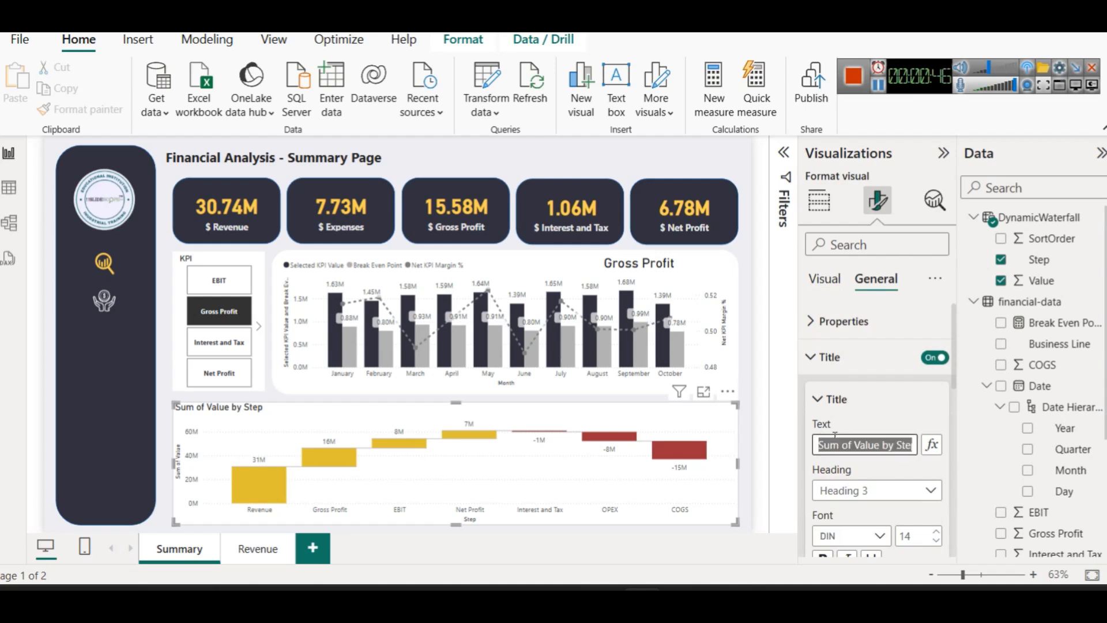
{"action": "type", "text": "Progresion "}
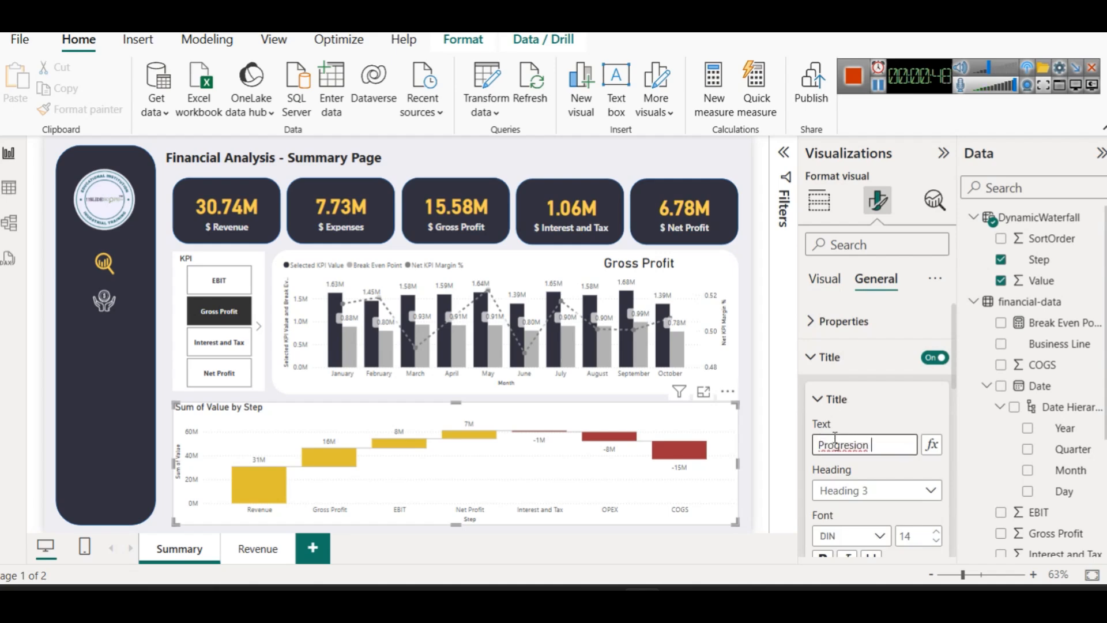
{"action": "type", "text": "of Finn"}
{"action": "key", "text": "BackSpace"}
{"action": "type", "text": "ancial"}
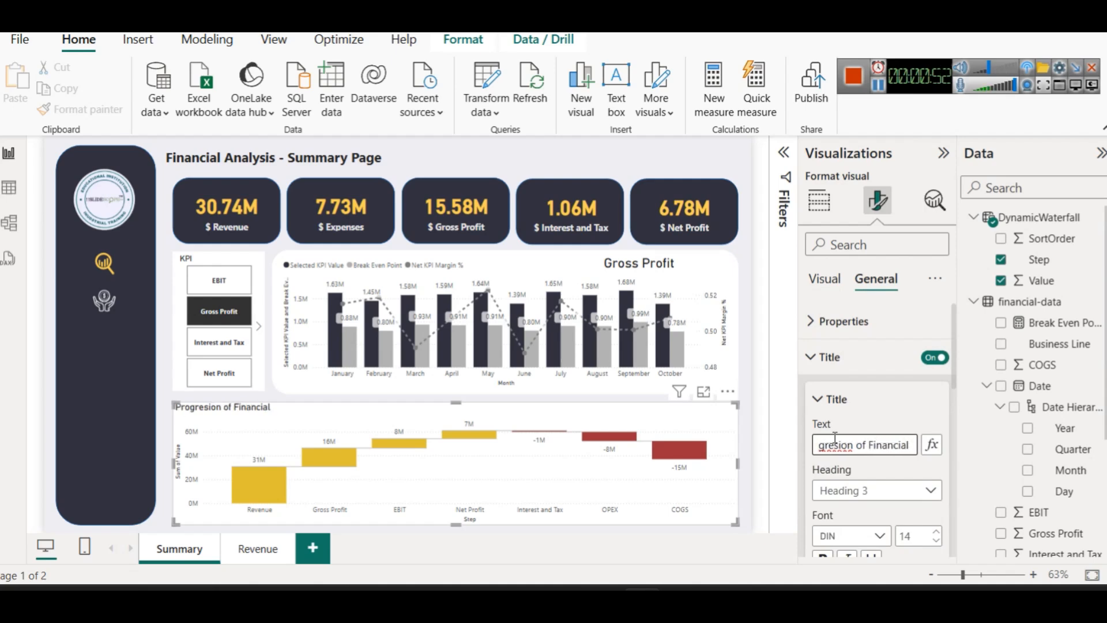
{"action": "type", "text": " Metrics"}
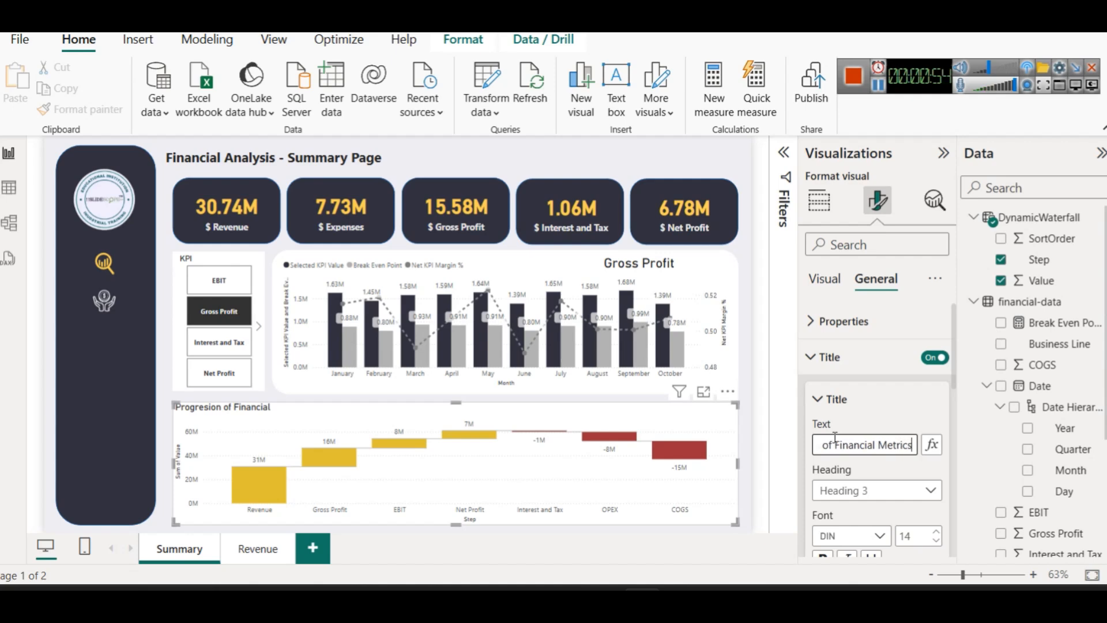
{"action": "key", "text": "Left"}
{"action": "key", "text": "Left"}
{"action": "key", "text": "Left"}
{"action": "key", "text": "Left"}
{"action": "key", "text": "Left"}
{"action": "key", "text": "Left"}
{"action": "key", "text": "Left"}
{"action": "key", "text": "Left"}
{"action": "key", "text": "Left"}
{"action": "key", "text": "Left"}
{"action": "key", "text": "Left"}
{"action": "key", "text": "Left"}
{"action": "key", "text": "Left"}
{"action": "key", "text": "Left"}
{"action": "right_click", "coordinate": [853, 446]}
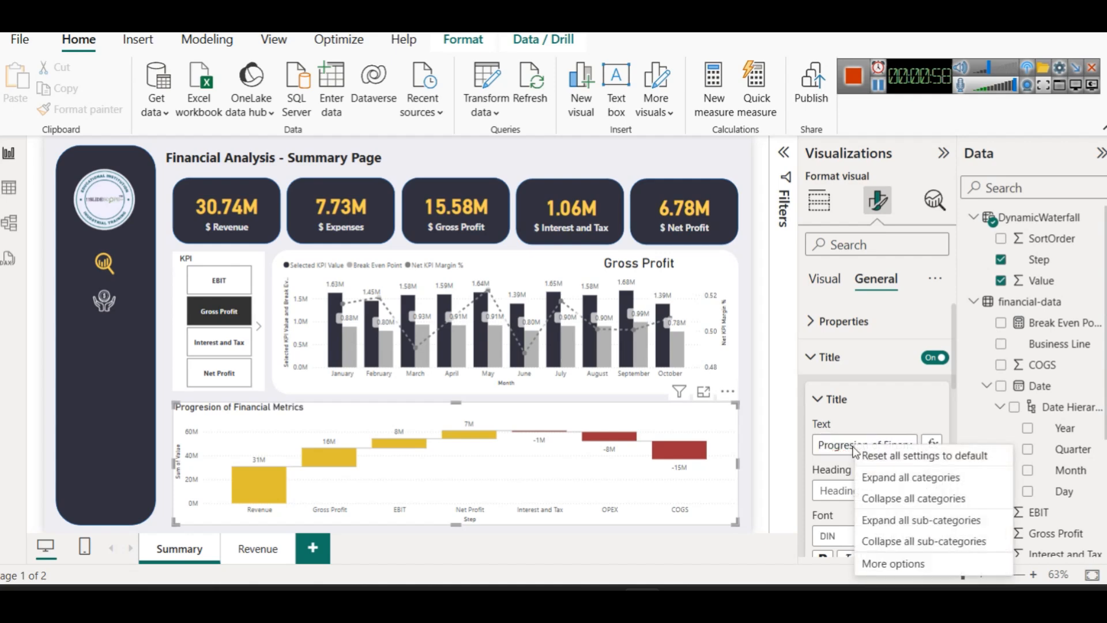
{"action": "left_click", "coordinate": [833, 445]}
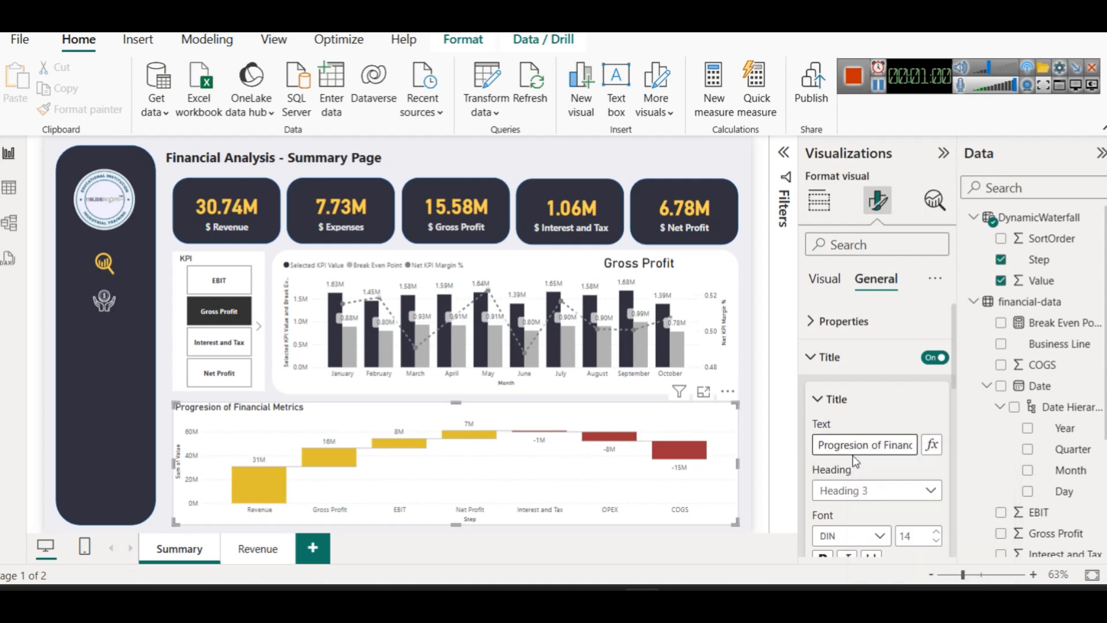
{"action": "type", "text": "s"}
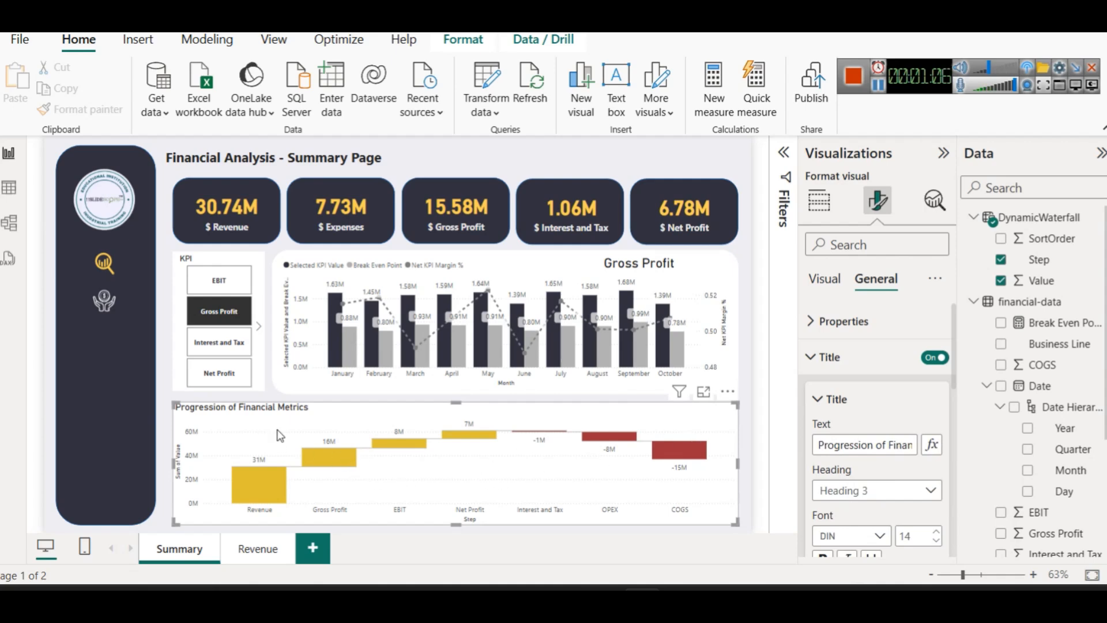
Make the waterfall title text dark navy and bold
{"action": "left_click", "coordinate": [844, 358]}
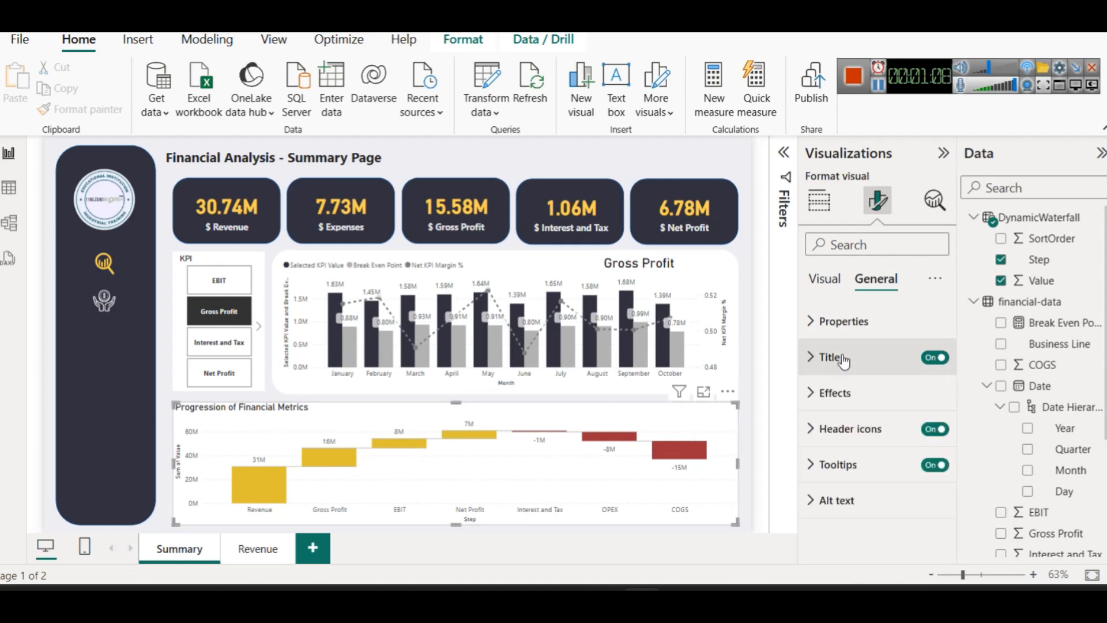
{"action": "left_click", "coordinate": [862, 355]}
{"action": "scroll", "coordinate": [873, 421], "scroll_direction": "down", "scroll_amount": 1}
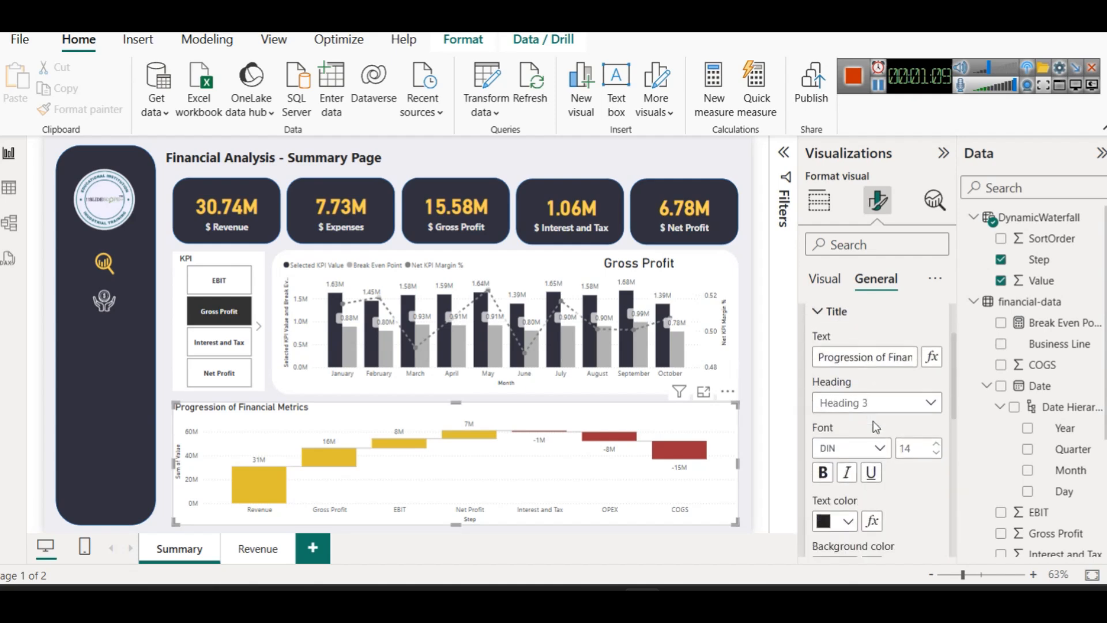
{"action": "left_click", "coordinate": [849, 523]}
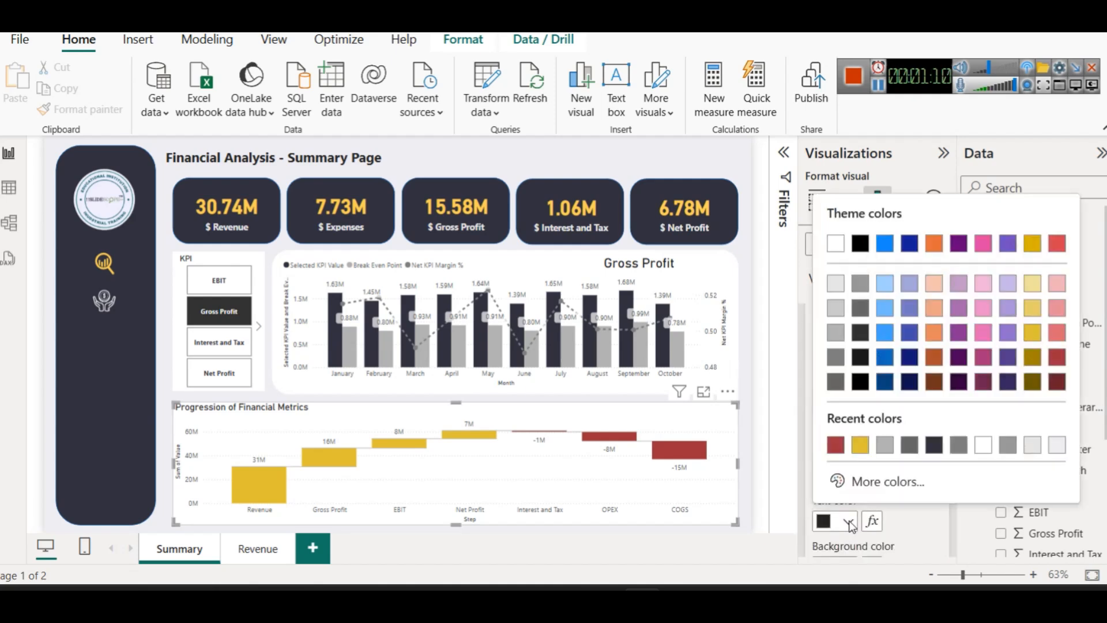
{"action": "left_click", "coordinate": [934, 448]}
{"action": "left_click", "coordinate": [823, 474]}
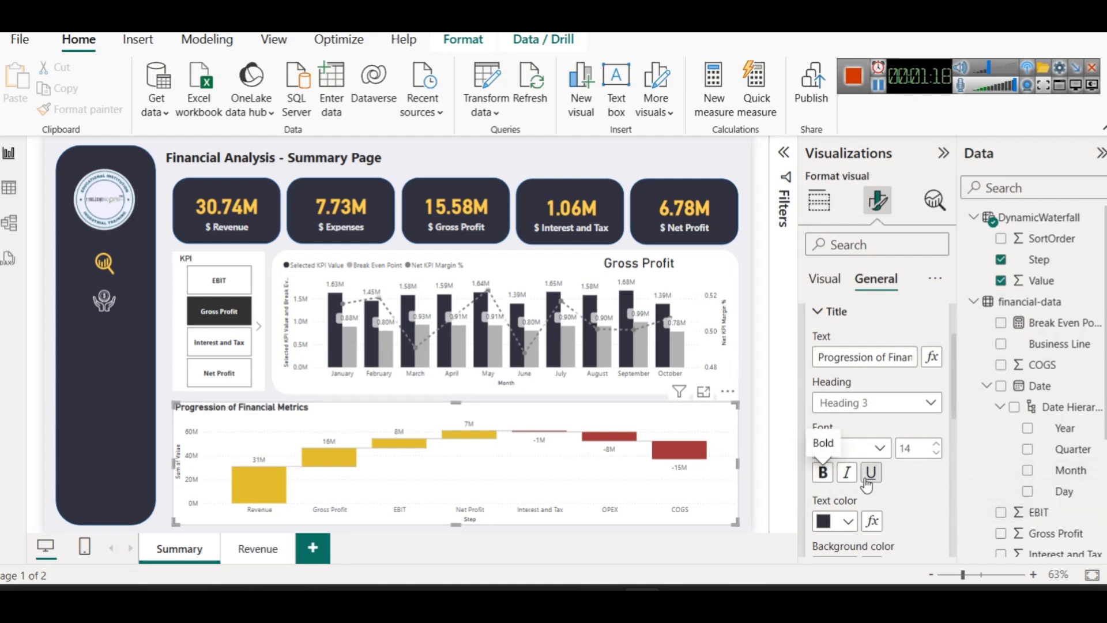
{"action": "left_click", "coordinate": [166, 384]}
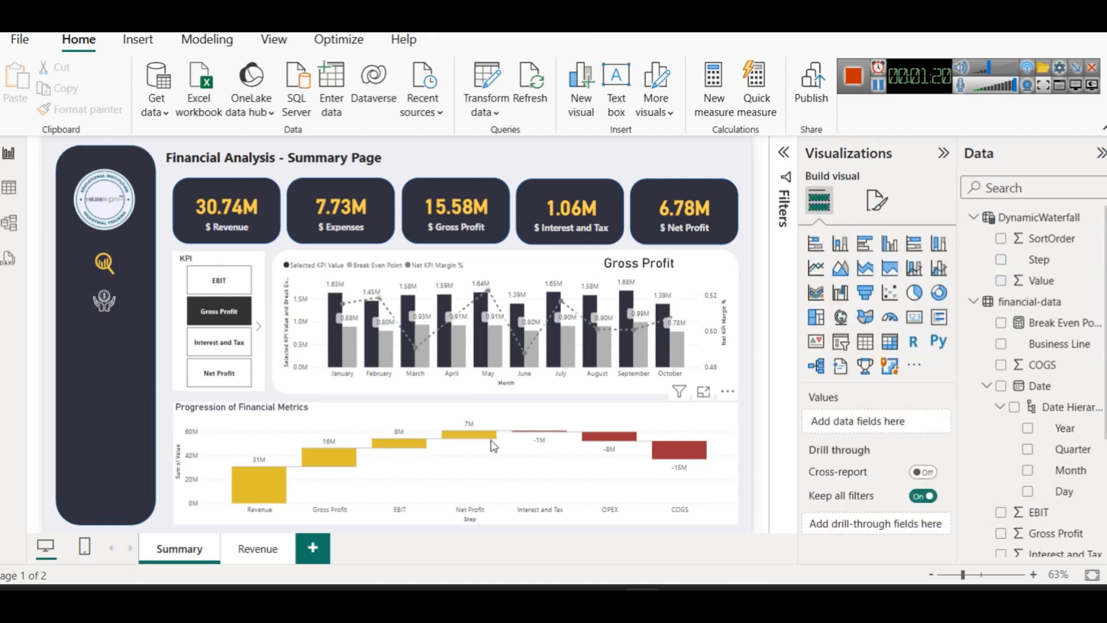
{"action": "left_click", "coordinate": [877, 200]}
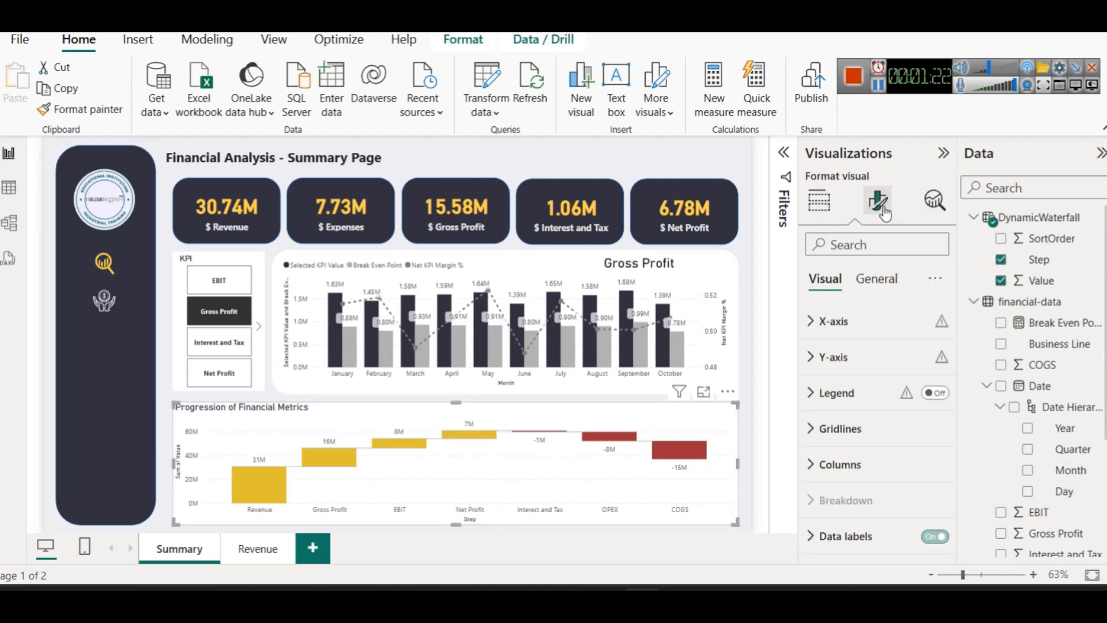
Turn on a white visual border with 12 px rounded corners for the waterfall chart
{"action": "left_click", "coordinate": [877, 279]}
{"action": "left_click", "coordinate": [869, 392]}
{"action": "scroll", "coordinate": [865, 447], "scroll_direction": "down", "scroll_amount": 5}
{"action": "left_click", "coordinate": [929, 403]}
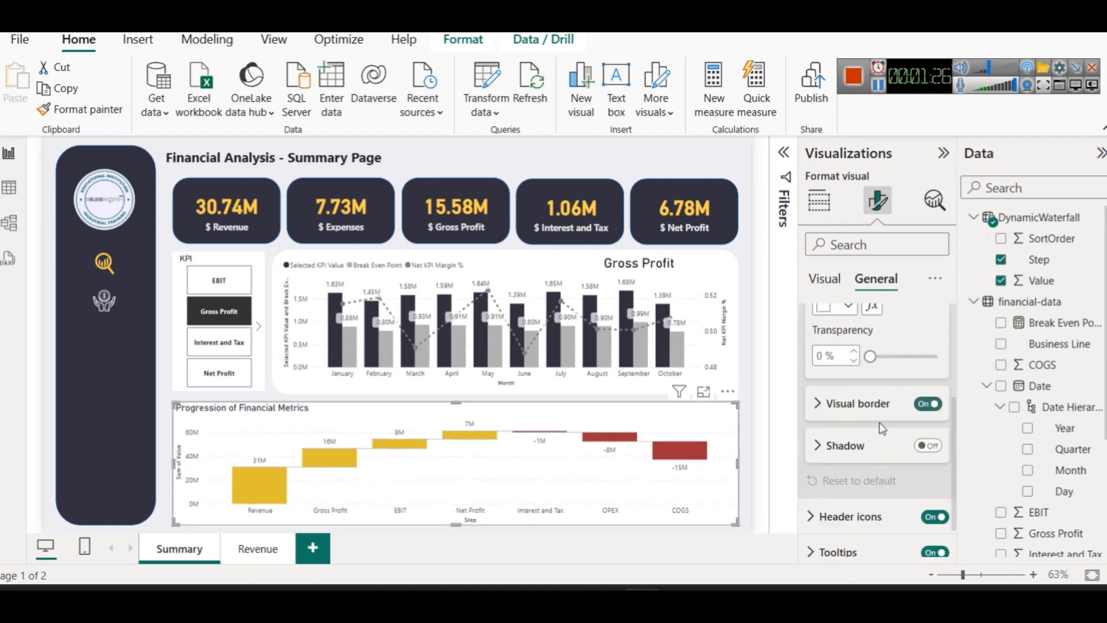
{"action": "left_click", "coordinate": [853, 403]}
{"action": "left_click", "coordinate": [809, 443]}
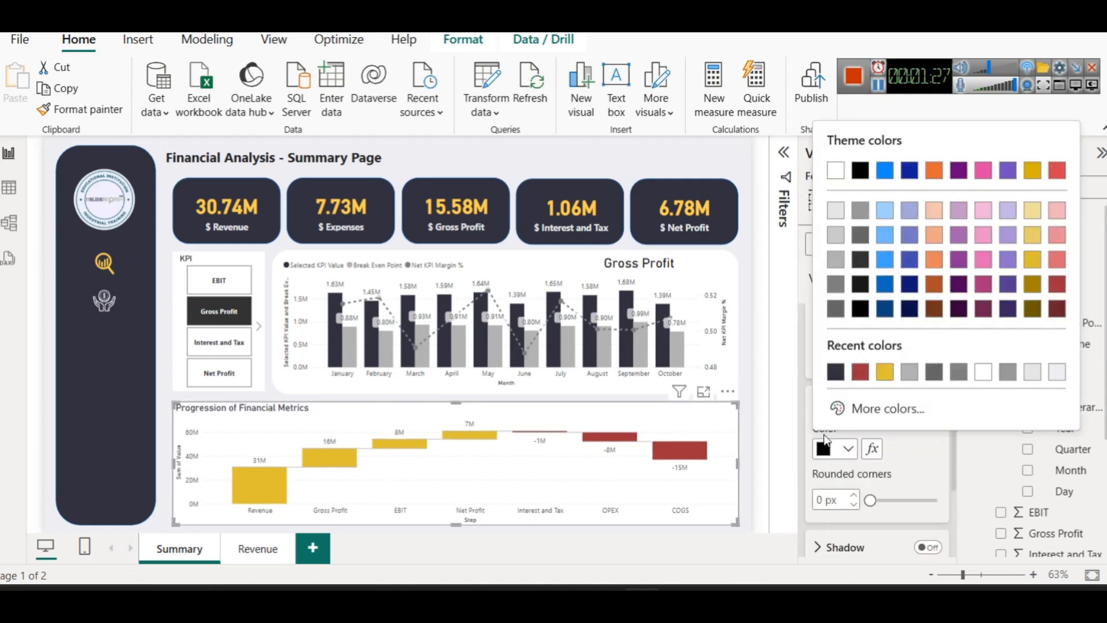
{"action": "left_click", "coordinate": [837, 173]}
{"action": "double_click", "coordinate": [819, 501]}
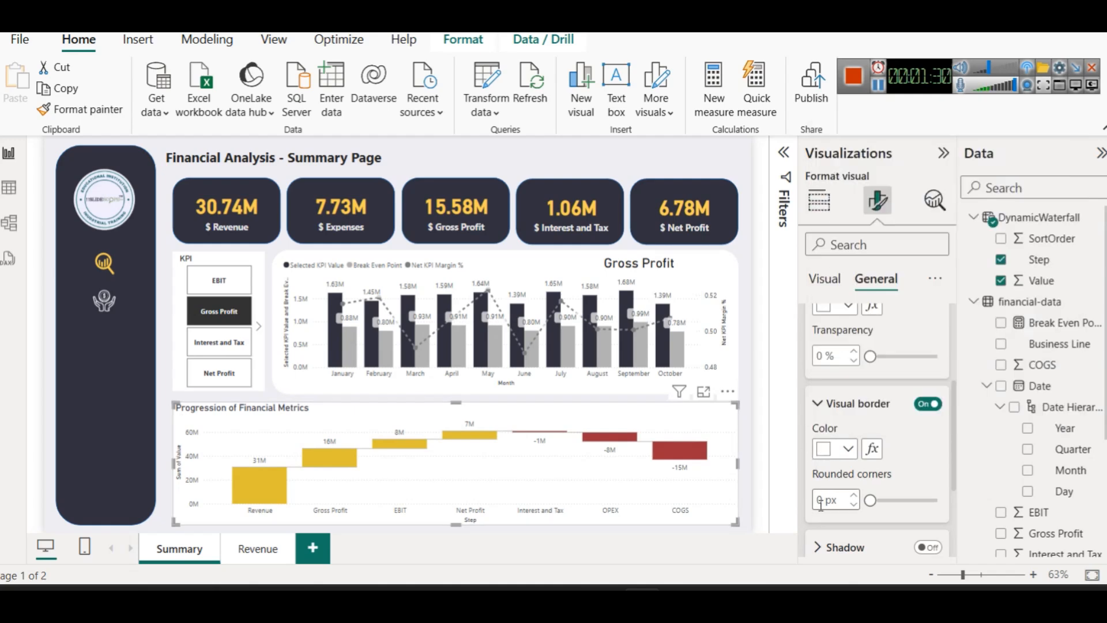
{"action": "type", "text": "12"}
{"action": "left_click", "coordinate": [724, 529]}
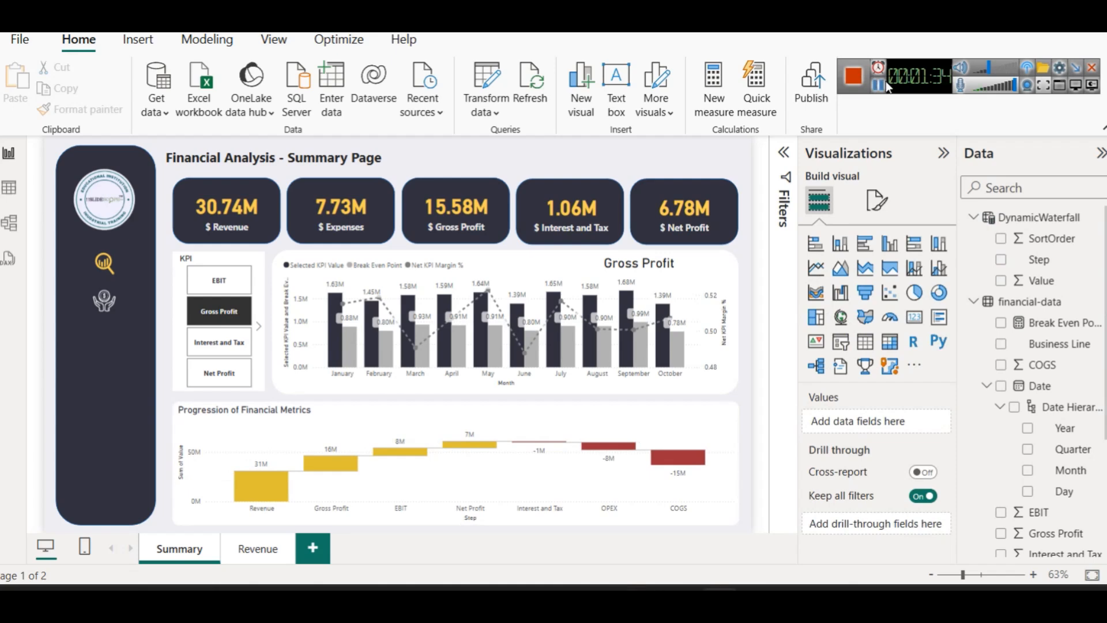
{"action": "left_click", "coordinate": [878, 85]}
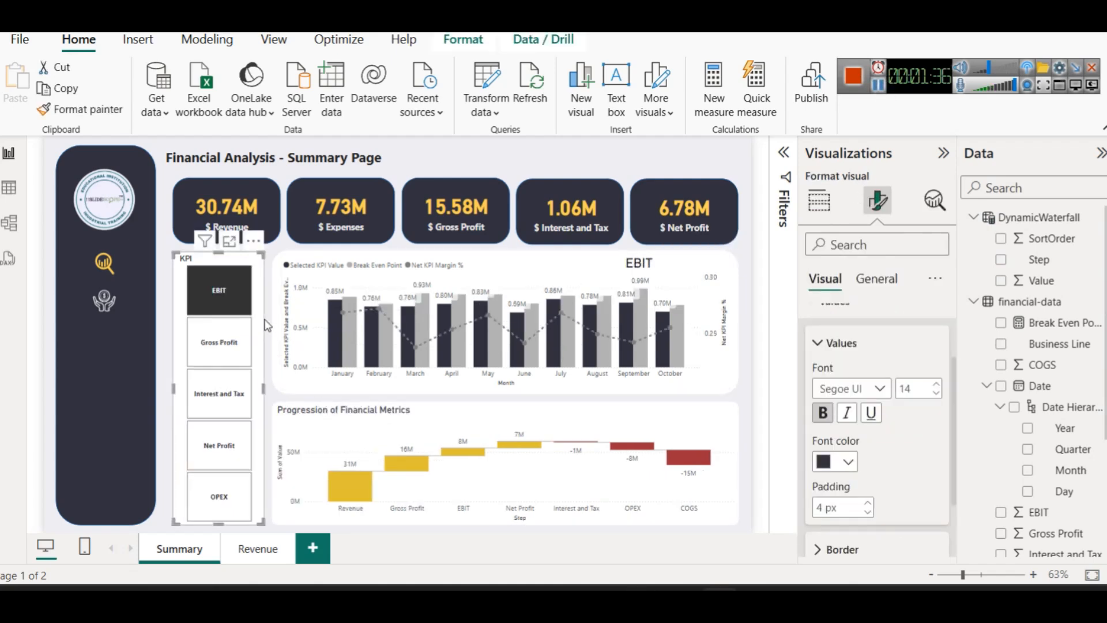
Make the KPI slicer buttons dark navy with light grey labels
{"action": "scroll", "coordinate": [913, 470], "scroll_direction": "down", "scroll_amount": 3}
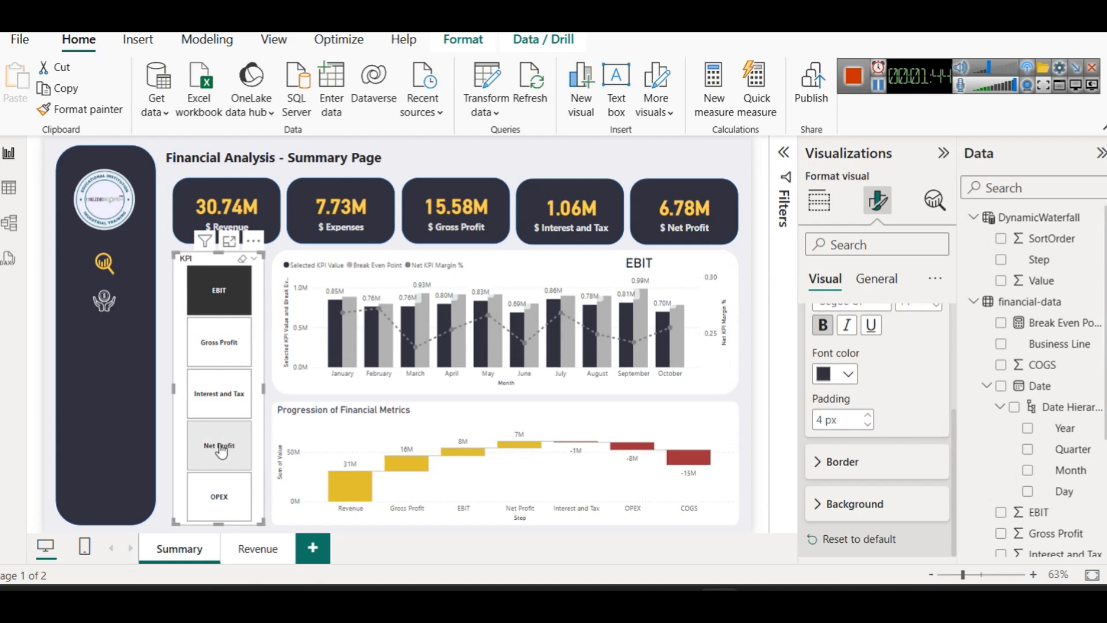
{"action": "scroll", "coordinate": [883, 455], "scroll_direction": "up", "scroll_amount": 2}
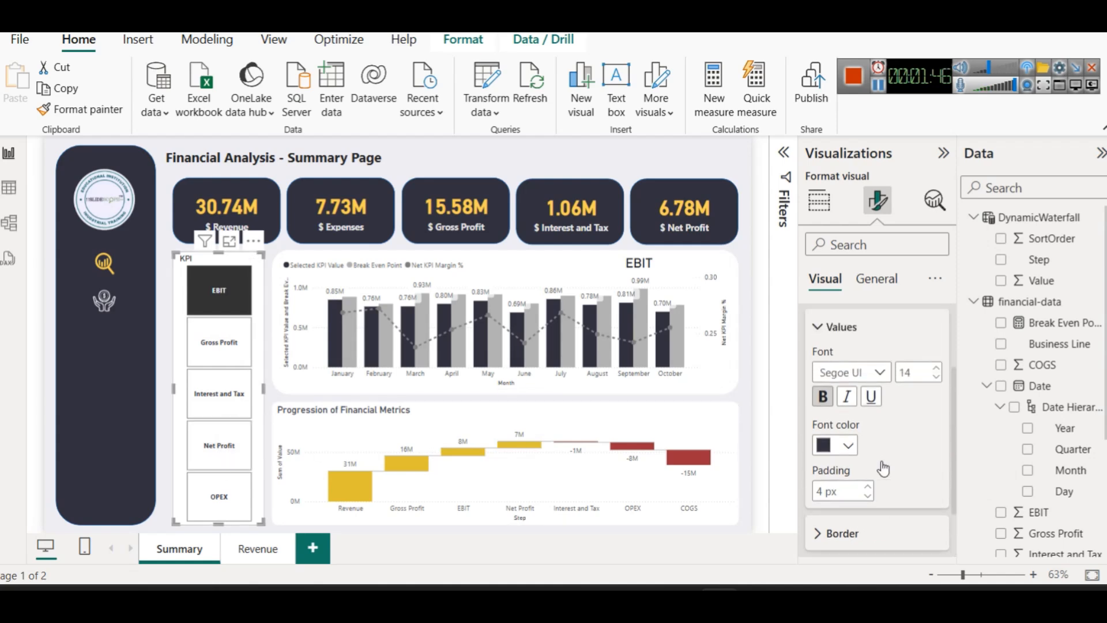
{"action": "scroll", "coordinate": [882, 467], "scroll_direction": "down", "scroll_amount": 2}
{"action": "left_click", "coordinate": [870, 512]}
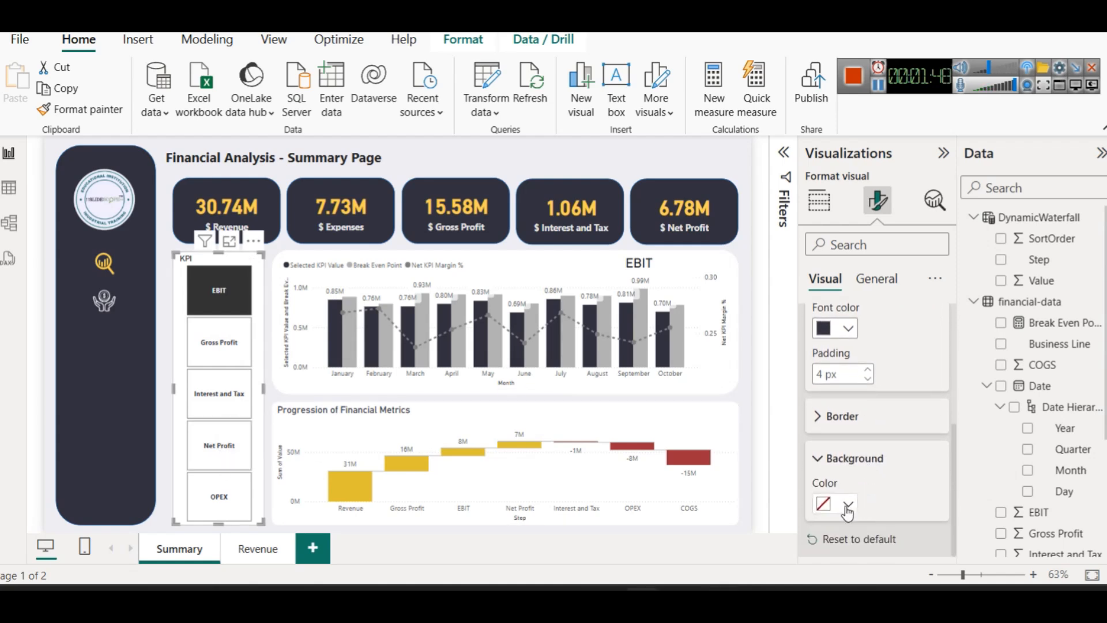
{"action": "left_click", "coordinate": [848, 505]}
{"action": "left_click", "coordinate": [860, 429]}
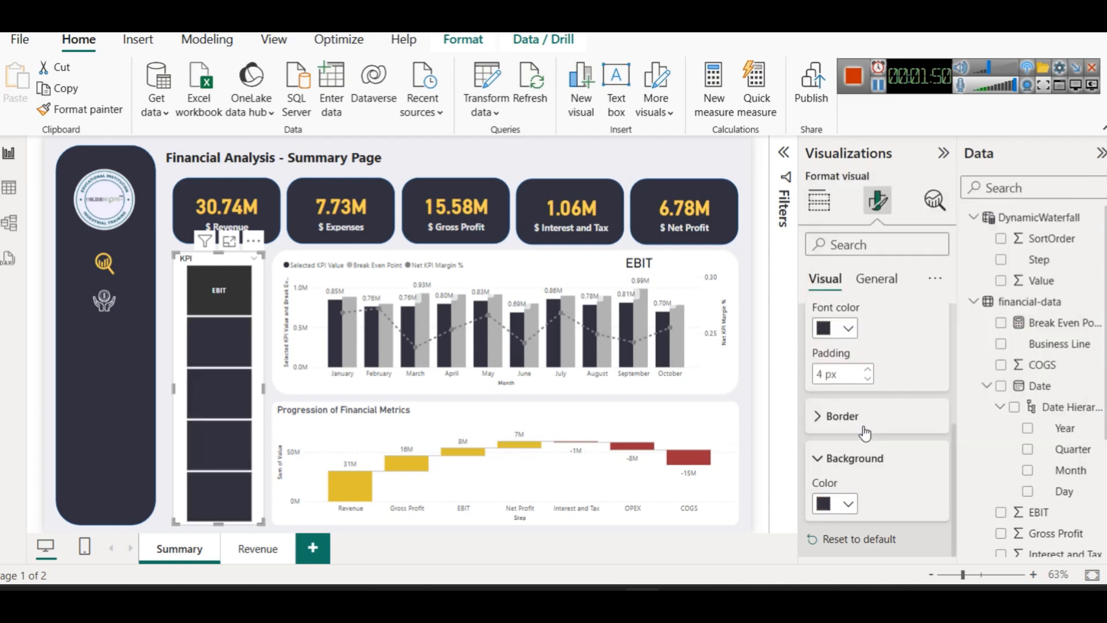
{"action": "scroll", "coordinate": [859, 456], "scroll_direction": "up", "scroll_amount": 3}
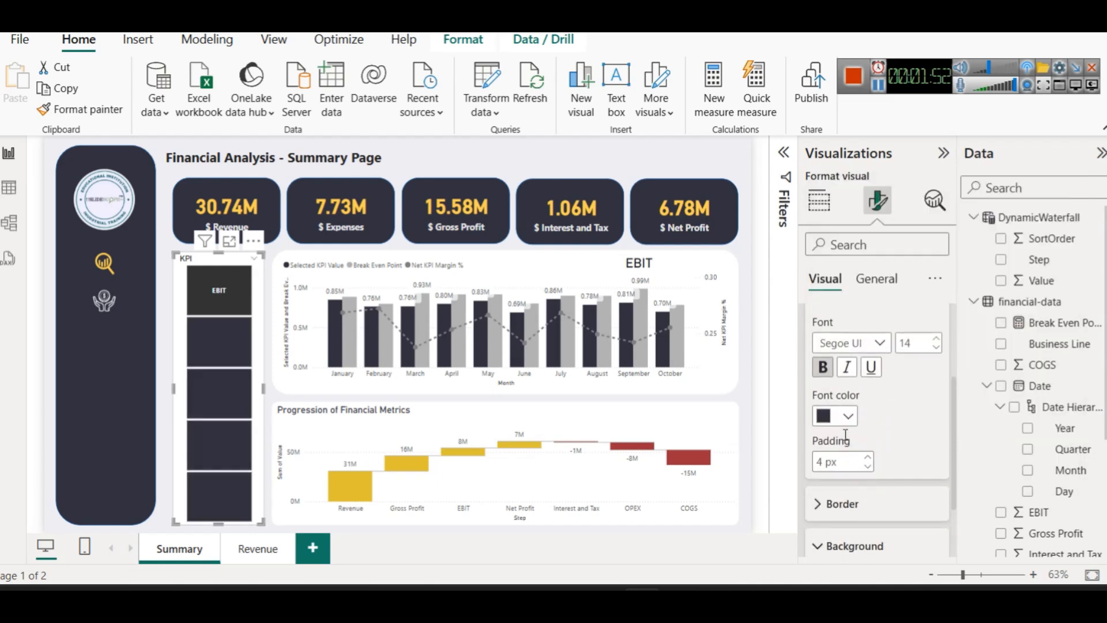
{"action": "left_click", "coordinate": [839, 424]}
{"action": "left_click", "coordinate": [840, 179]}
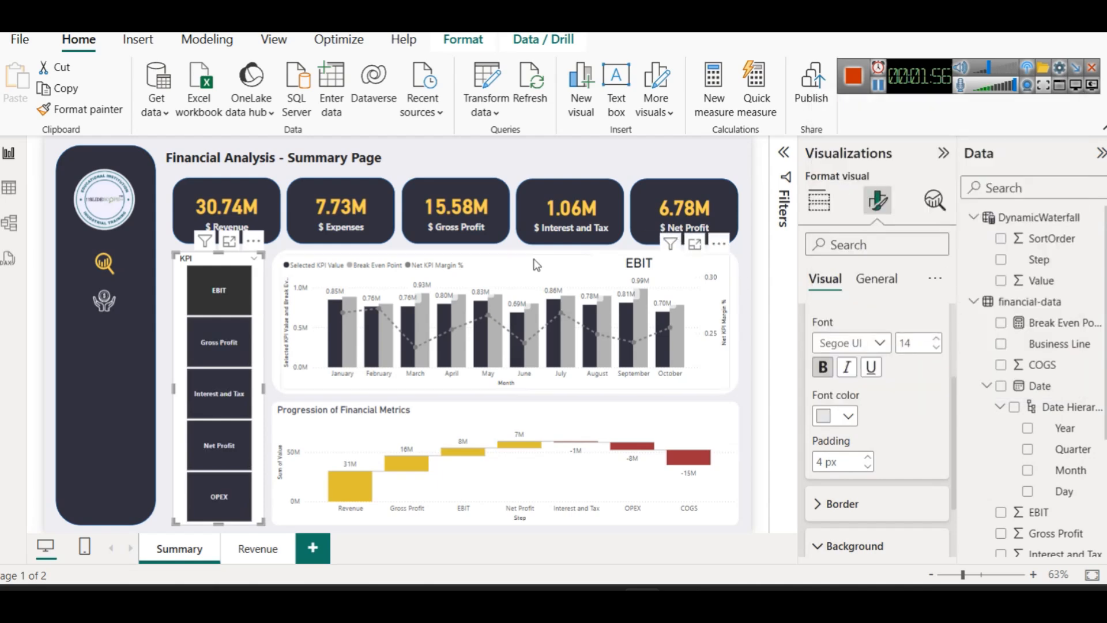
{"action": "left_click", "coordinate": [298, 252]}
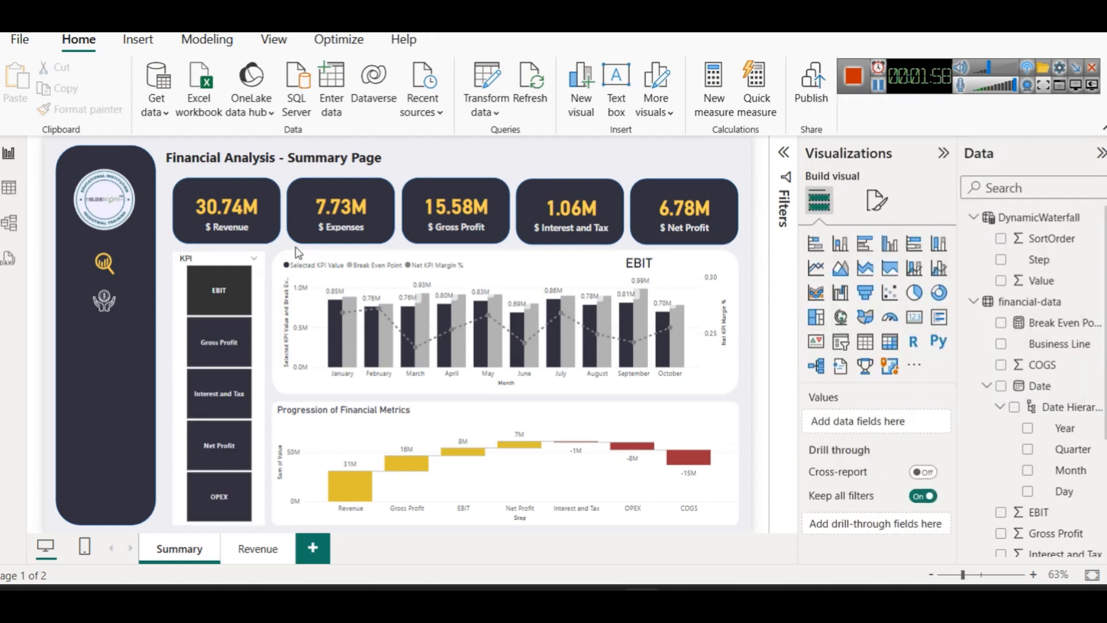
Give the KPI slicer a white visual border with 12 px rounded corners
{"action": "left_click", "coordinate": [225, 257]}
{"action": "left_click", "coordinate": [877, 201]}
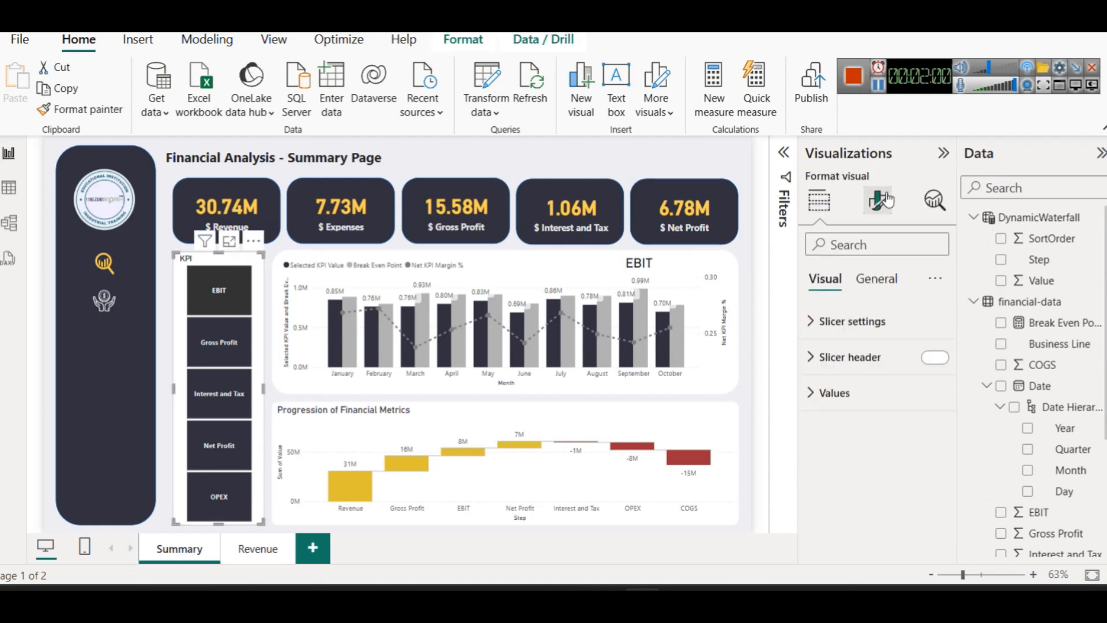
{"action": "left_click", "coordinate": [876, 278]}
{"action": "left_click", "coordinate": [878, 402]}
{"action": "scroll", "coordinate": [877, 404], "scroll_direction": "down", "scroll_amount": 3}
{"action": "left_click", "coordinate": [858, 403]}
{"action": "left_click", "coordinate": [929, 403]}
{"action": "left_click", "coordinate": [847, 449]}
{"action": "left_click", "coordinate": [836, 174]}
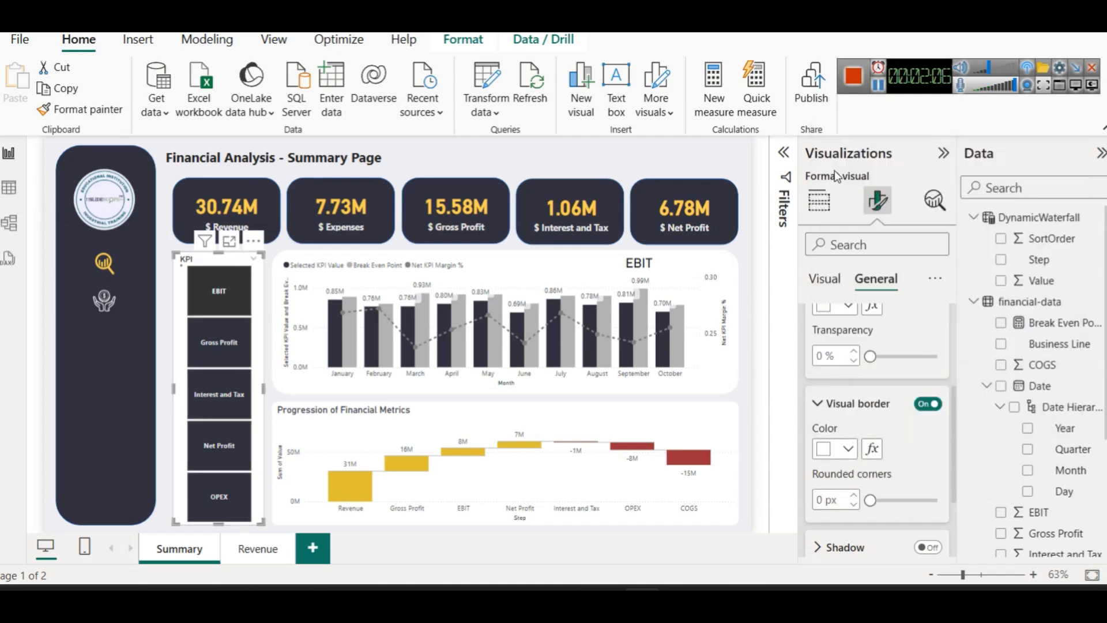
{"action": "double_click", "coordinate": [823, 498]}
{"action": "type", "text": "12"}
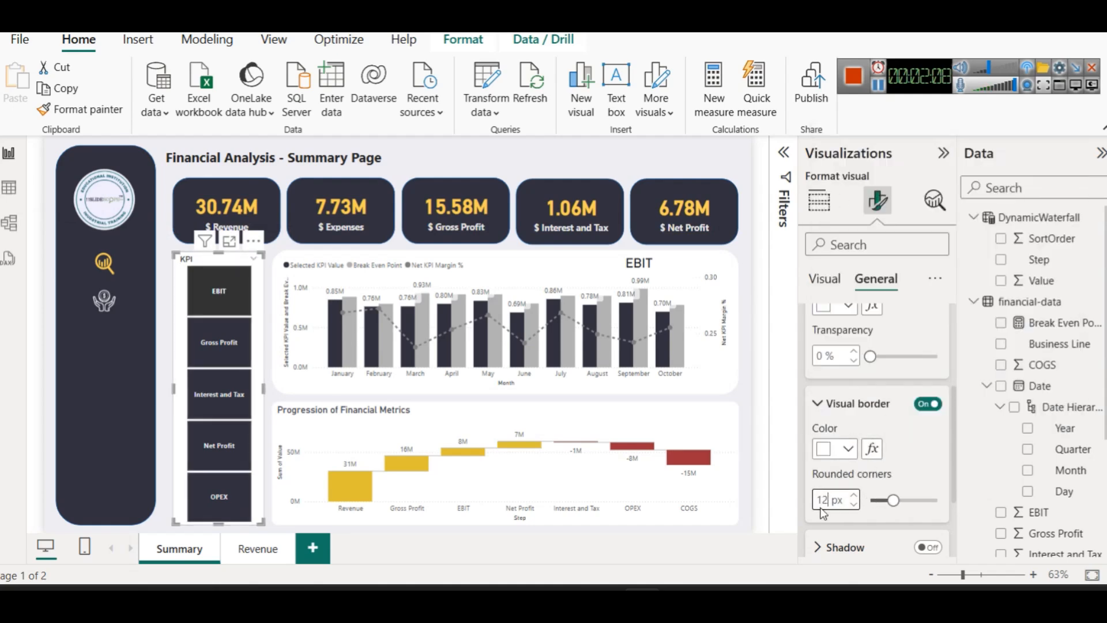
{"action": "left_click", "coordinate": [727, 149]}
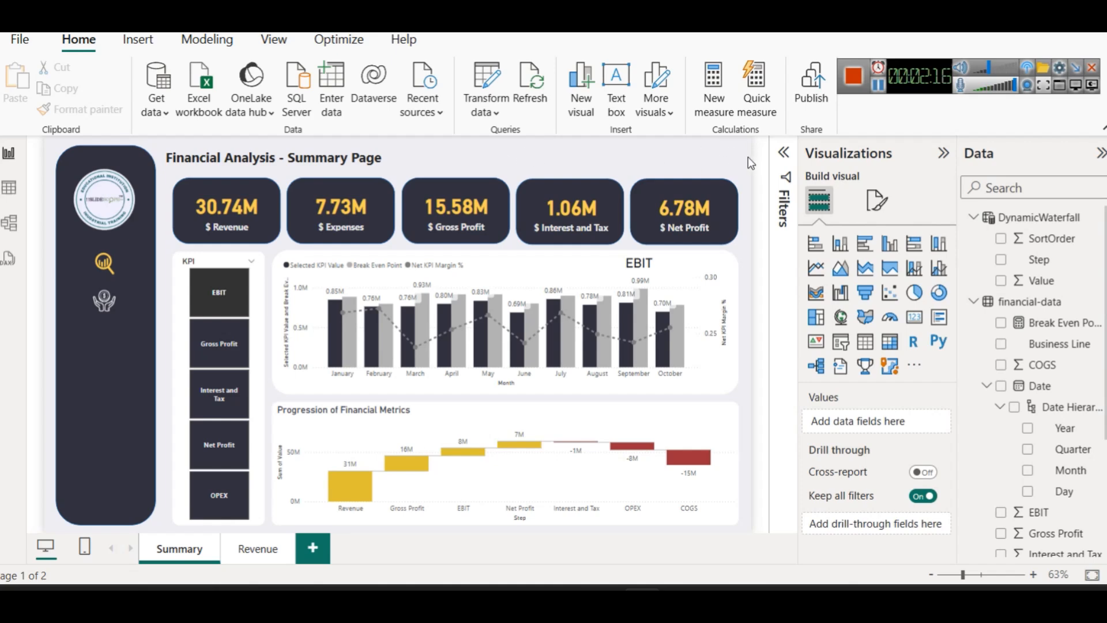
Set the Summary page title to font size 20 and widen its box to fit
{"action": "left_click", "coordinate": [377, 158]}
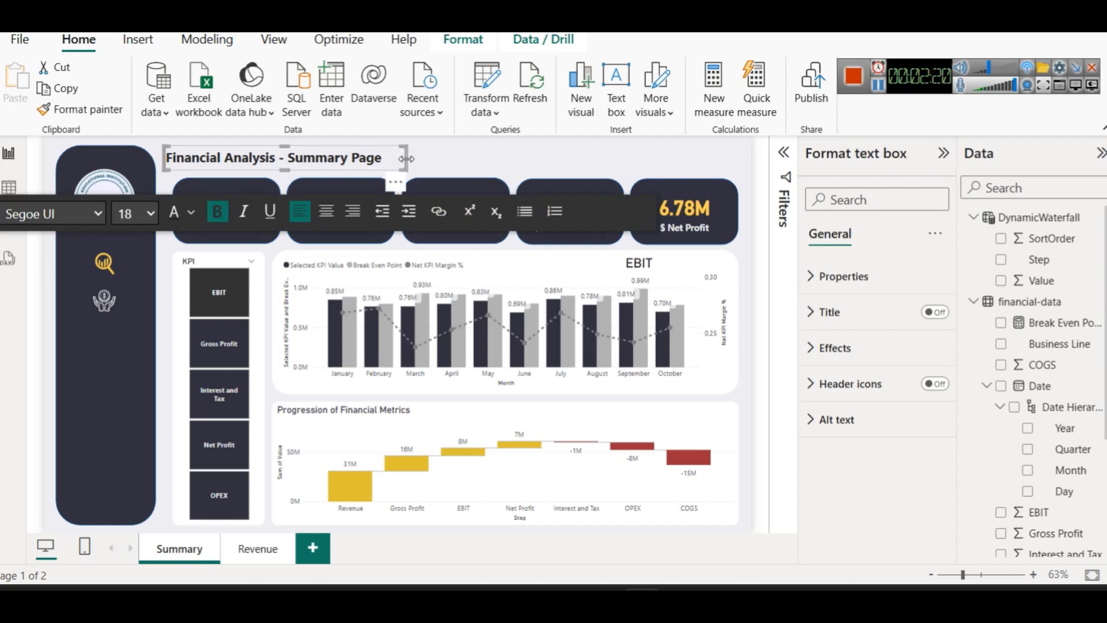
{"action": "left_click_drag", "start_coordinate": [407, 157], "coordinate": [443, 157]}
{"action": "left_click_drag", "start_coordinate": [305, 145], "coordinate": [304, 137]}
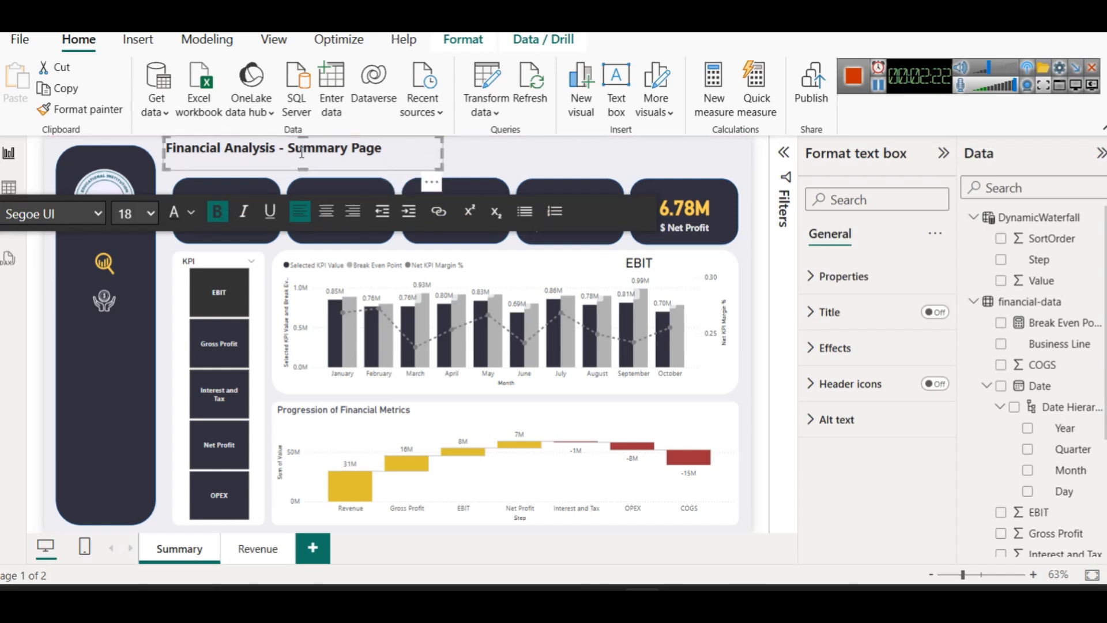
{"action": "triple_click", "coordinate": [303, 148]}
{"action": "left_click", "coordinate": [138, 213]}
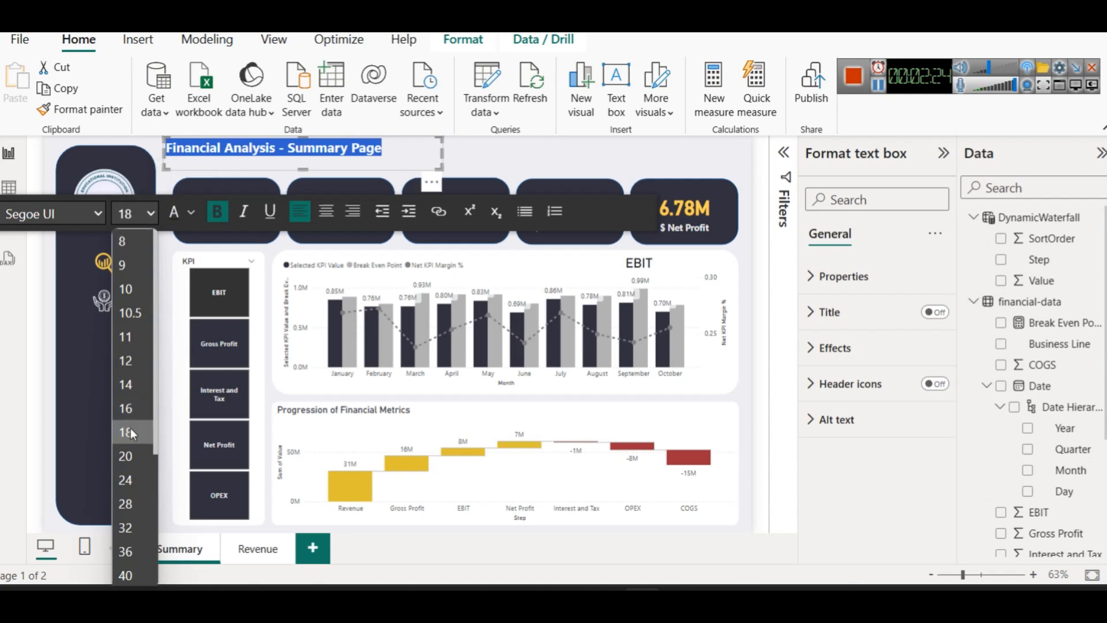
{"action": "left_click", "coordinate": [133, 454]}
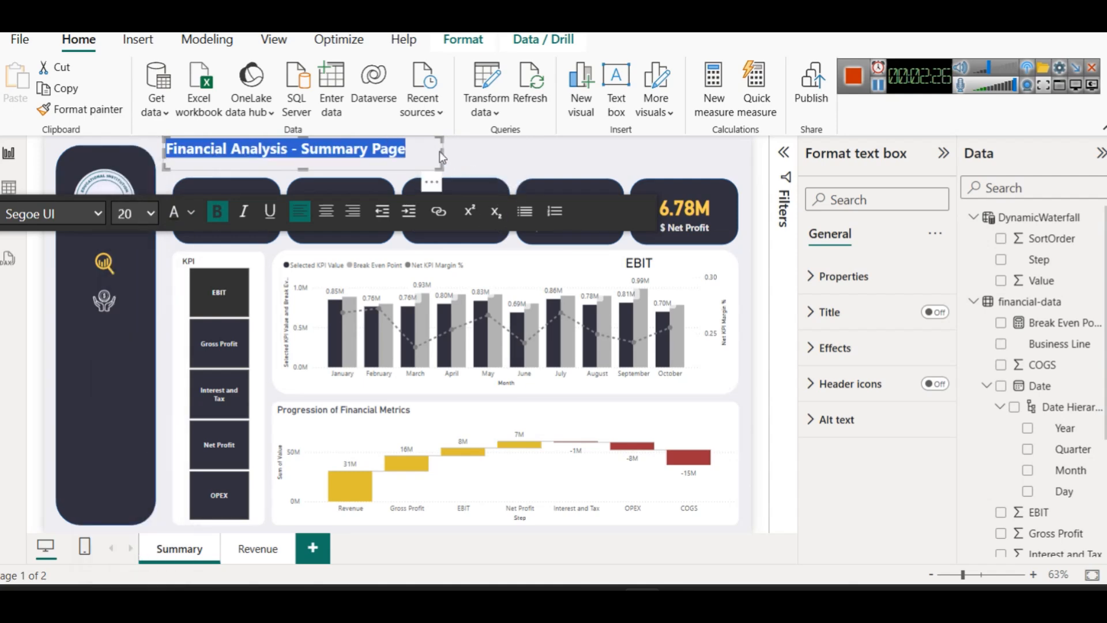
{"action": "left_click_drag", "start_coordinate": [441, 151], "coordinate": [467, 150]}
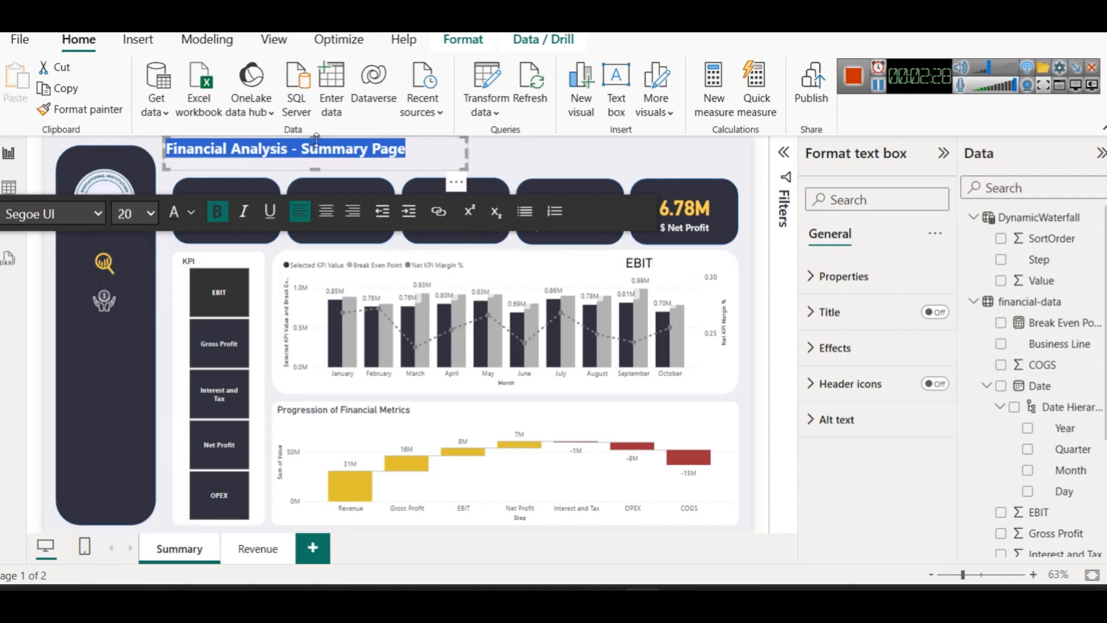
{"action": "left_click_drag", "start_coordinate": [317, 142], "coordinate": [317, 152]}
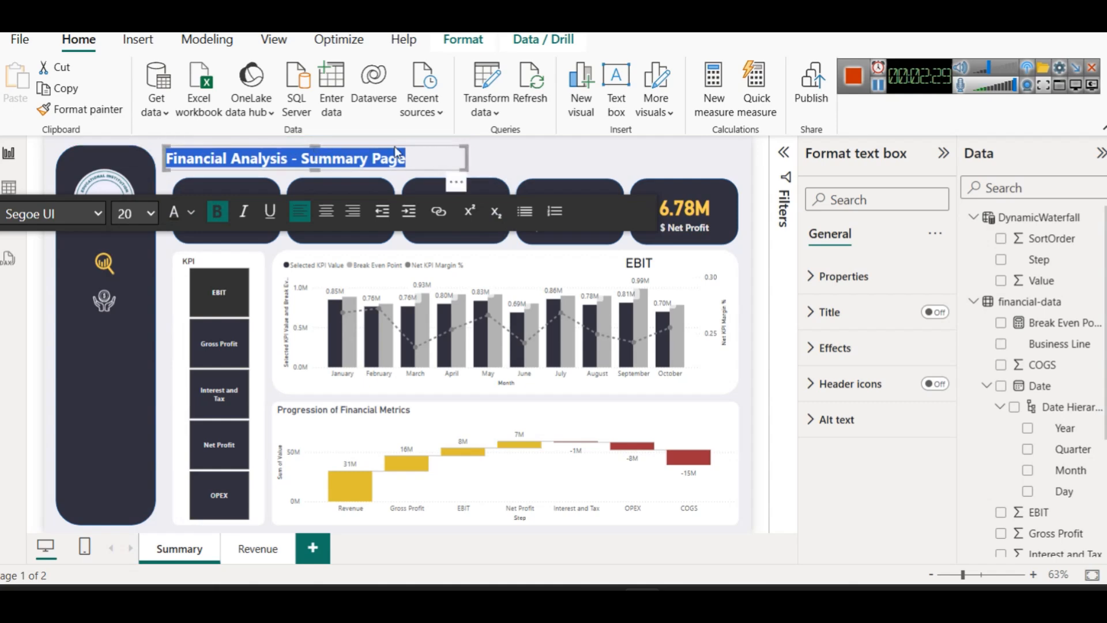
{"action": "left_click", "coordinate": [540, 167]}
Paste the title box onto the Revenue page
{"action": "left_click", "coordinate": [369, 159]}
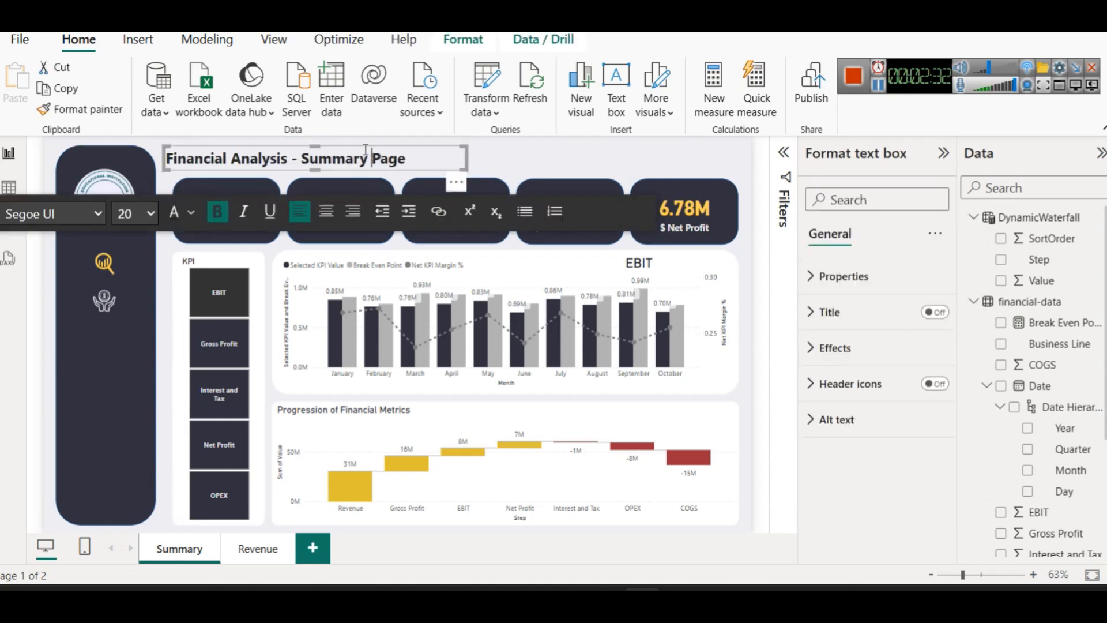
{"action": "left_click", "coordinate": [363, 147]}
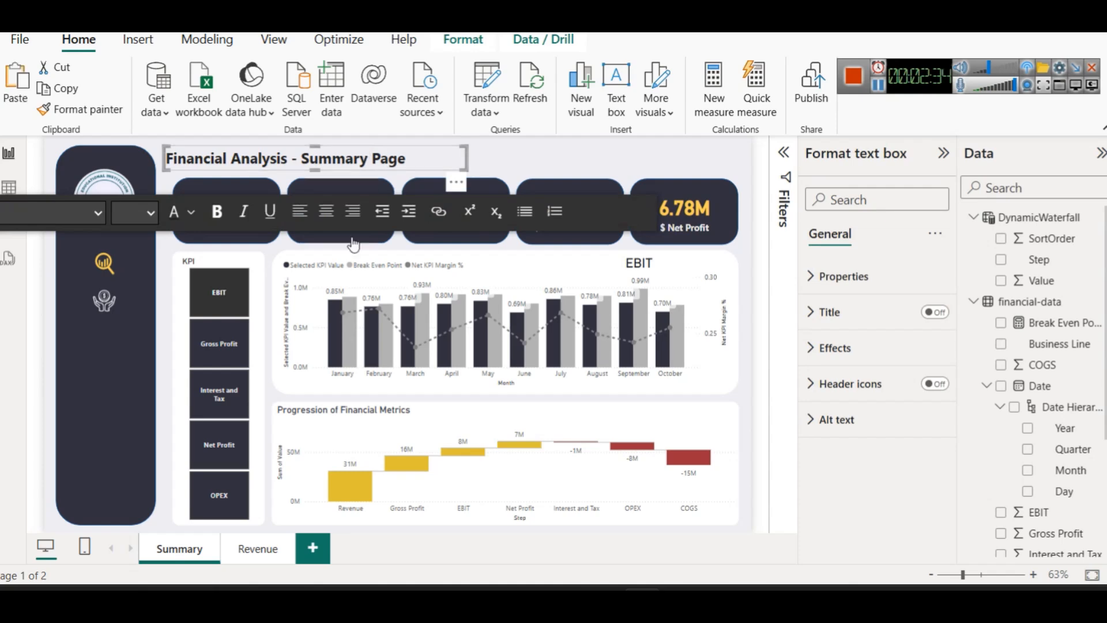
{"action": "left_click", "coordinate": [258, 548]}
{"action": "key", "text": "ctrl+v"}
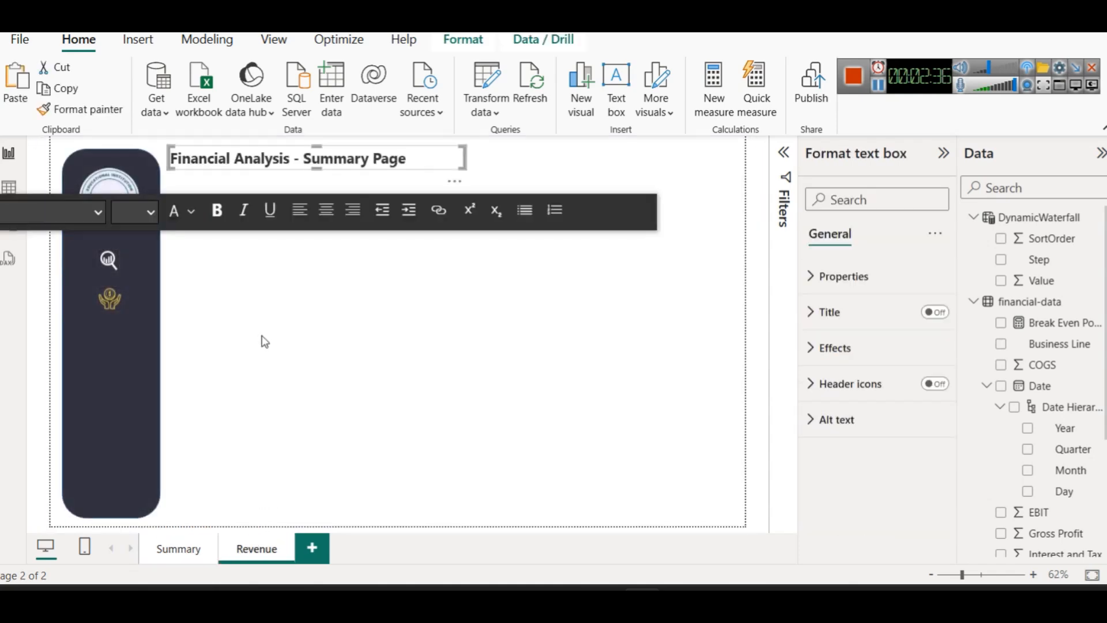
Give the Revenue page a grey canvas background at 0% transparency
{"action": "left_click", "coordinate": [386, 319]}
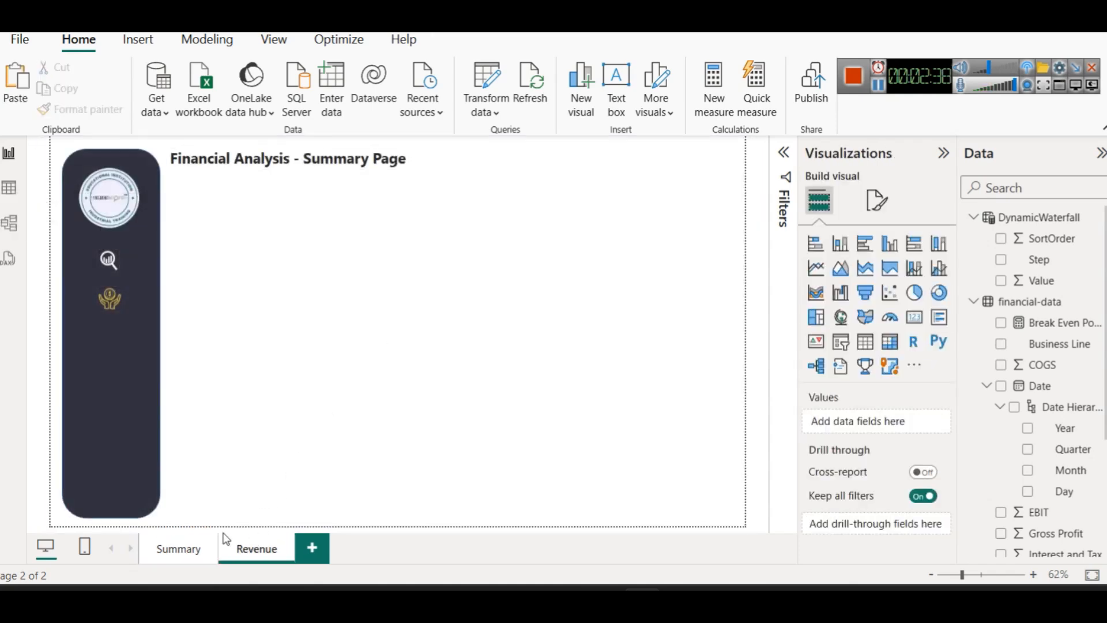
{"action": "left_click", "coordinate": [167, 552]}
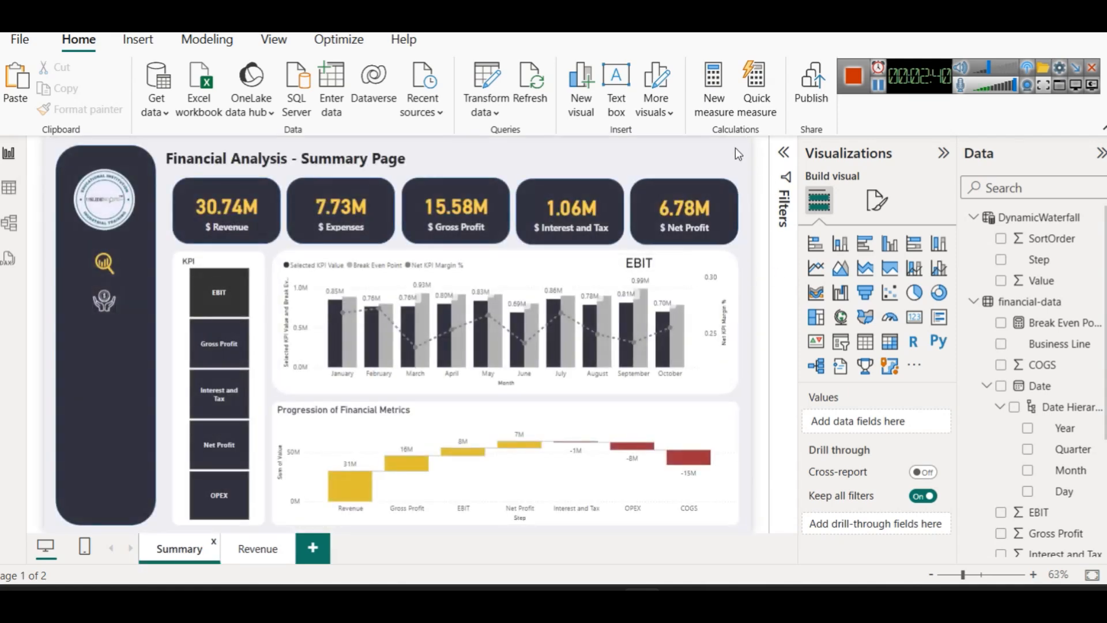
{"action": "left_click", "coordinate": [876, 200]}
{"action": "left_click", "coordinate": [867, 356]}
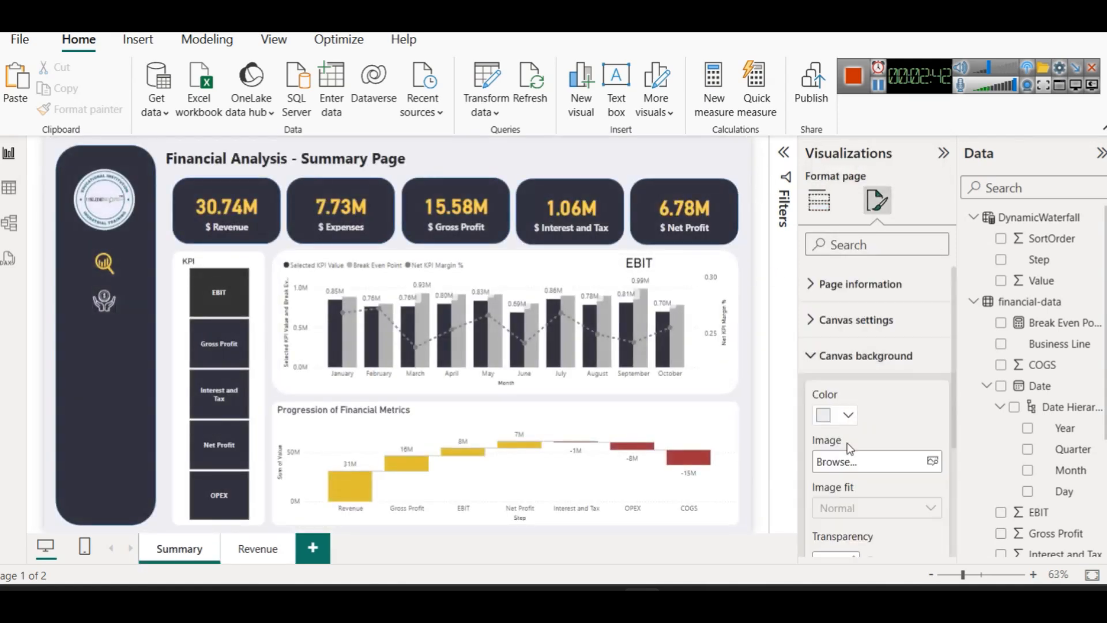
{"action": "left_click", "coordinate": [824, 415]}
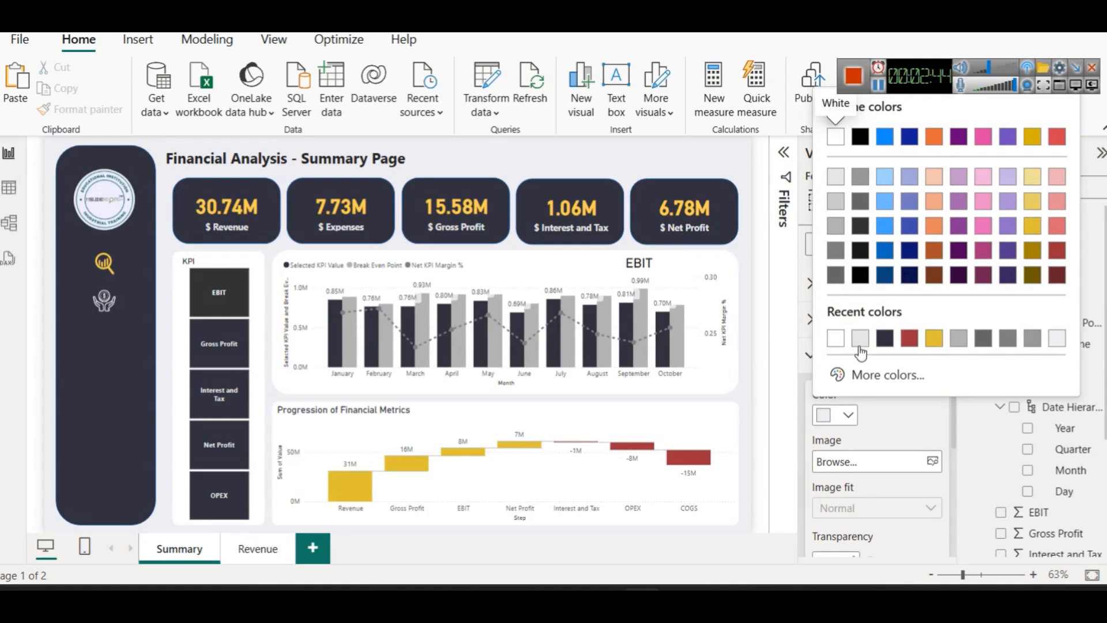
{"action": "left_click", "coordinate": [859, 374]}
{"action": "left_click", "coordinate": [256, 552]}
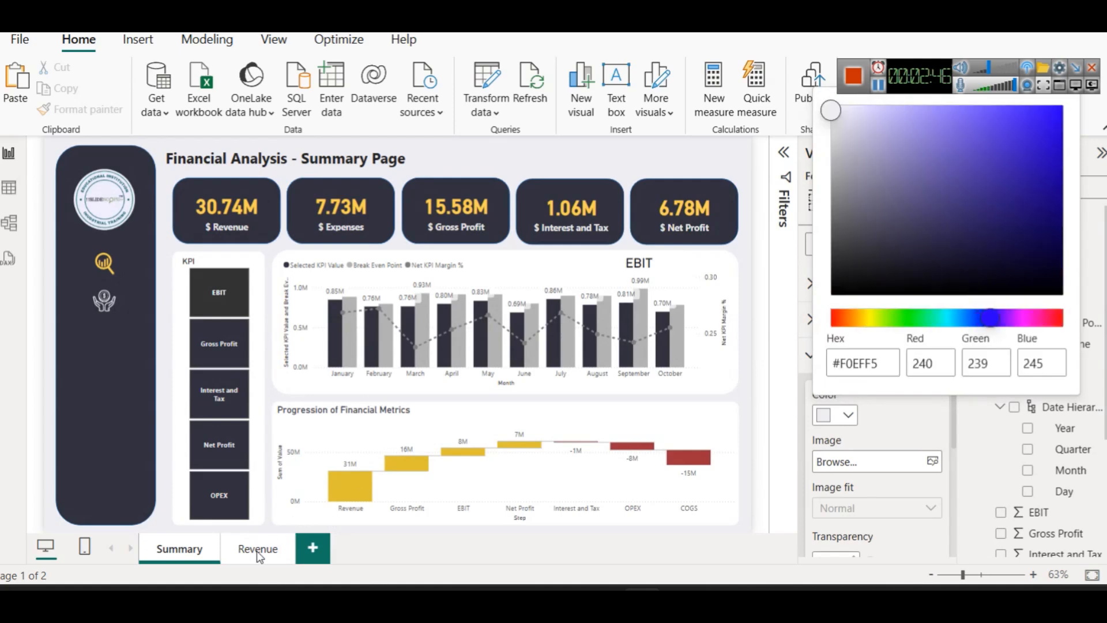
{"action": "left_click", "coordinate": [235, 557]}
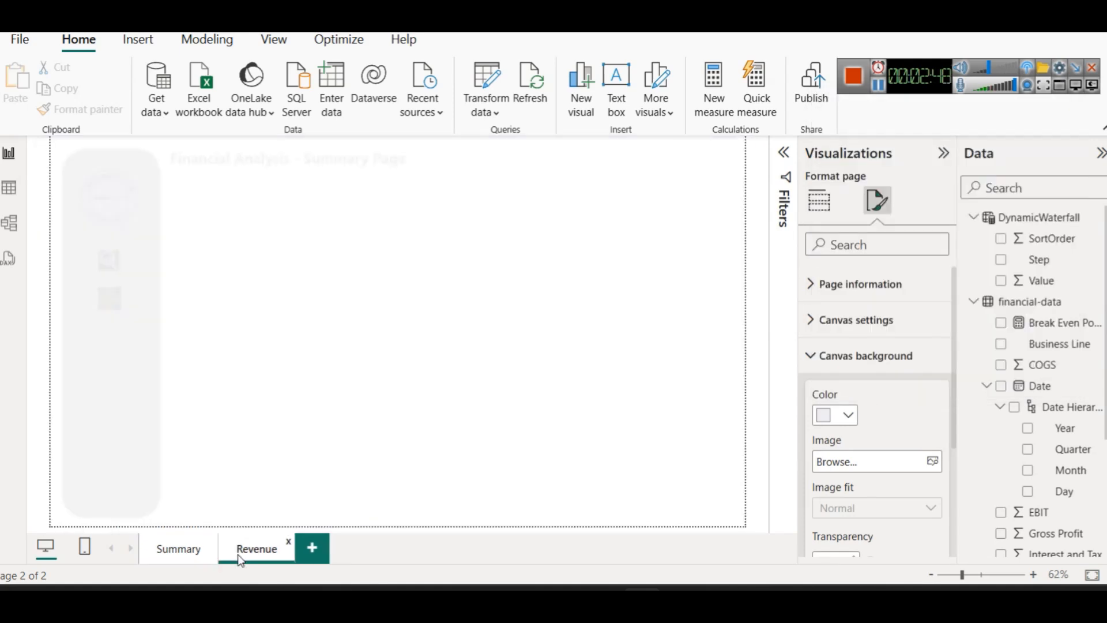
{"action": "left_click", "coordinate": [839, 414]}
{"action": "left_click", "coordinate": [842, 340]}
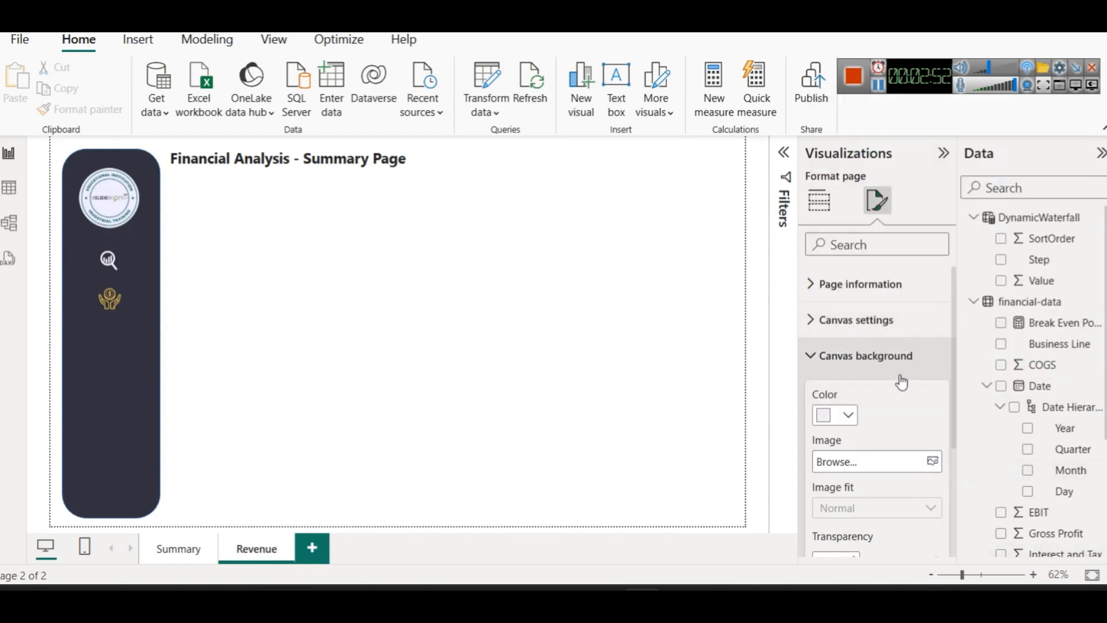
{"action": "scroll", "coordinate": [869, 477], "scroll_direction": "down", "scroll_amount": 3}
{"action": "left_click_drag", "start_coordinate": [890, 395], "coordinate": [873, 410]}
{"action": "left_click", "coordinate": [524, 318]}
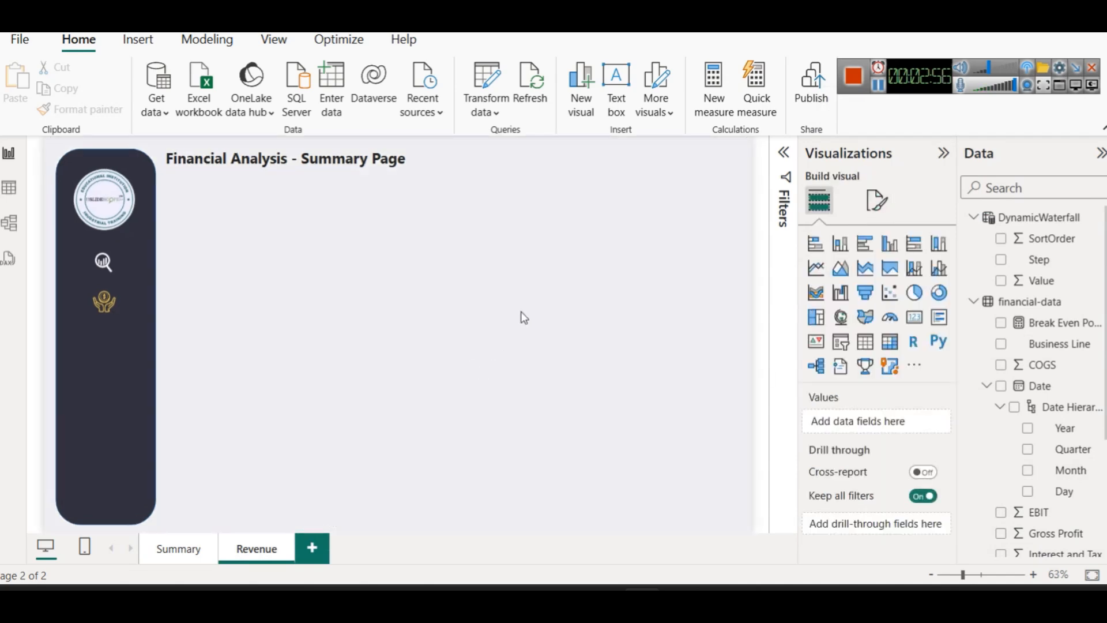
Retitle the Revenue page 'Revenue Analysis - Dashboard', then return to the Summary page
{"action": "left_click", "coordinate": [211, 167]}
{"action": "double_click", "coordinate": [197, 160]}
{"action": "type", "text": "Revenue"}
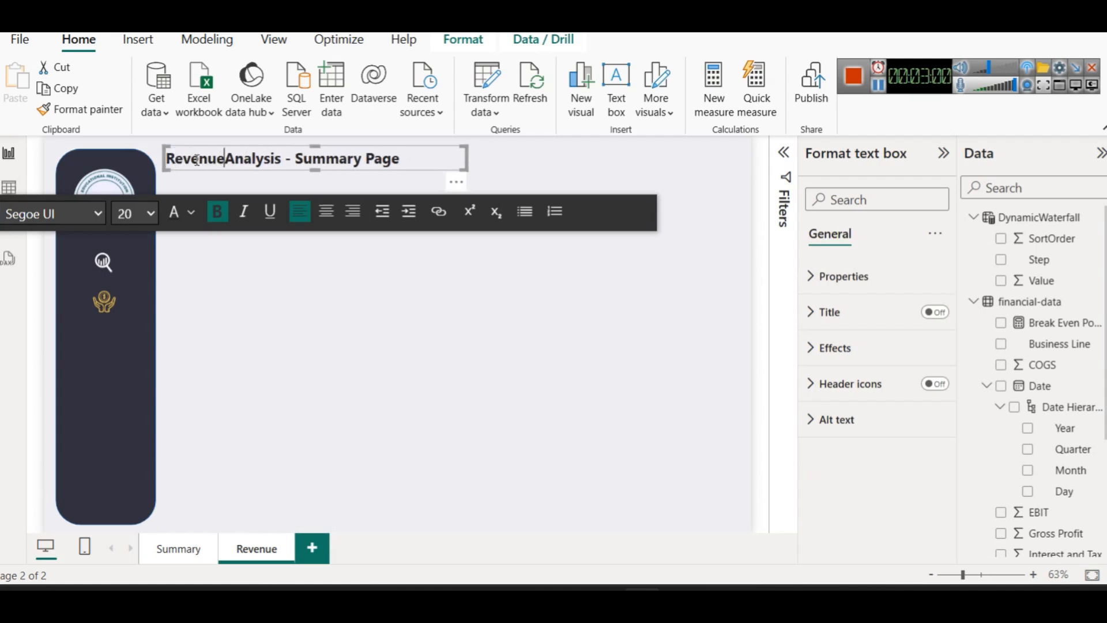
{"action": "left_click_drag", "start_coordinate": [298, 160], "coordinate": [404, 161]}
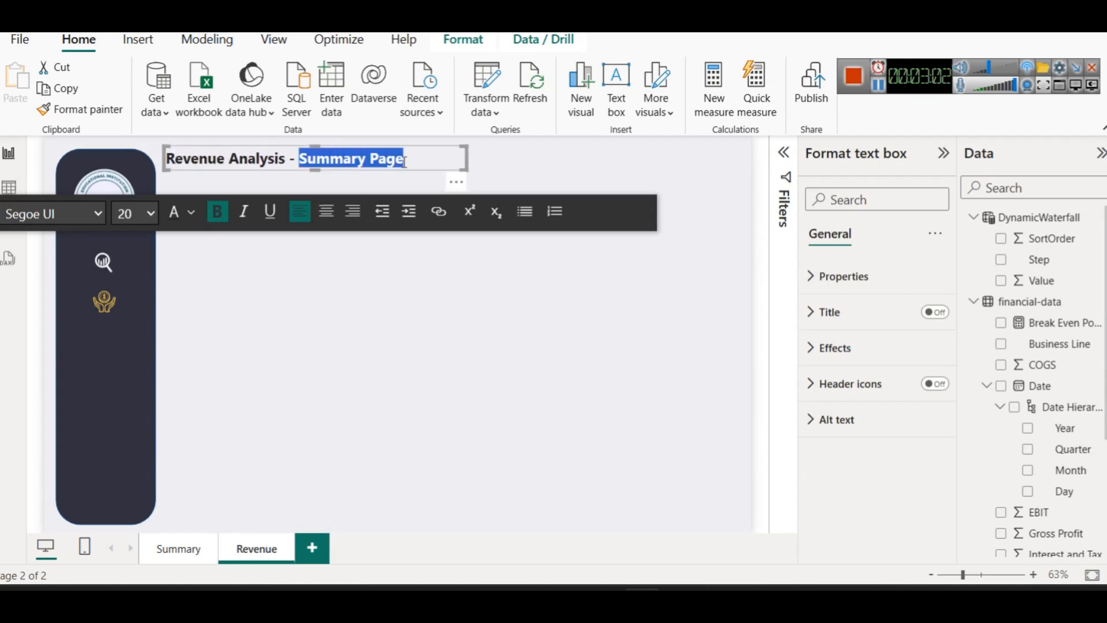
{"action": "key", "text": "BackSpace"}
{"action": "type", "text": "Das"}
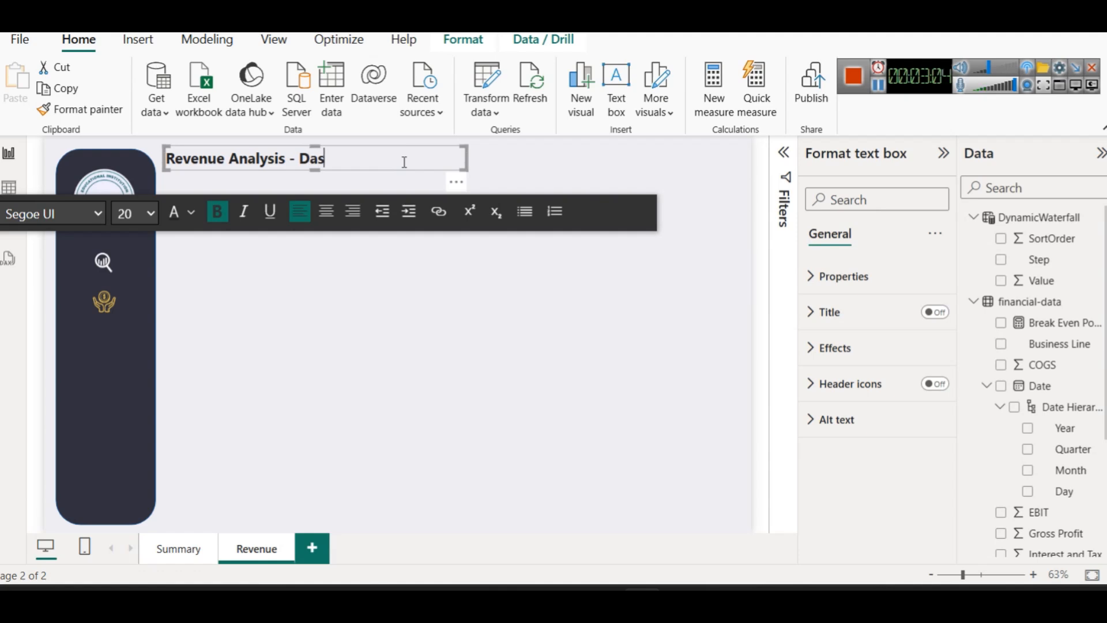
{"action": "type", "text": "hboard"}
{"action": "left_click", "coordinate": [420, 292]}
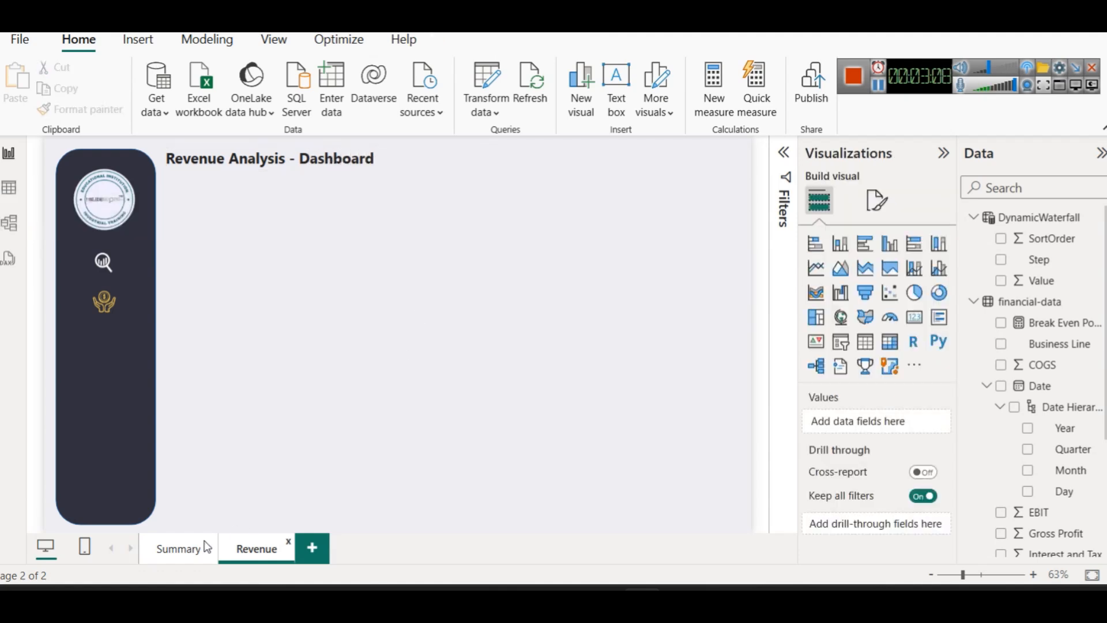
{"action": "left_click", "coordinate": [183, 554]}
{"action": "left_click", "coordinate": [93, 255]}
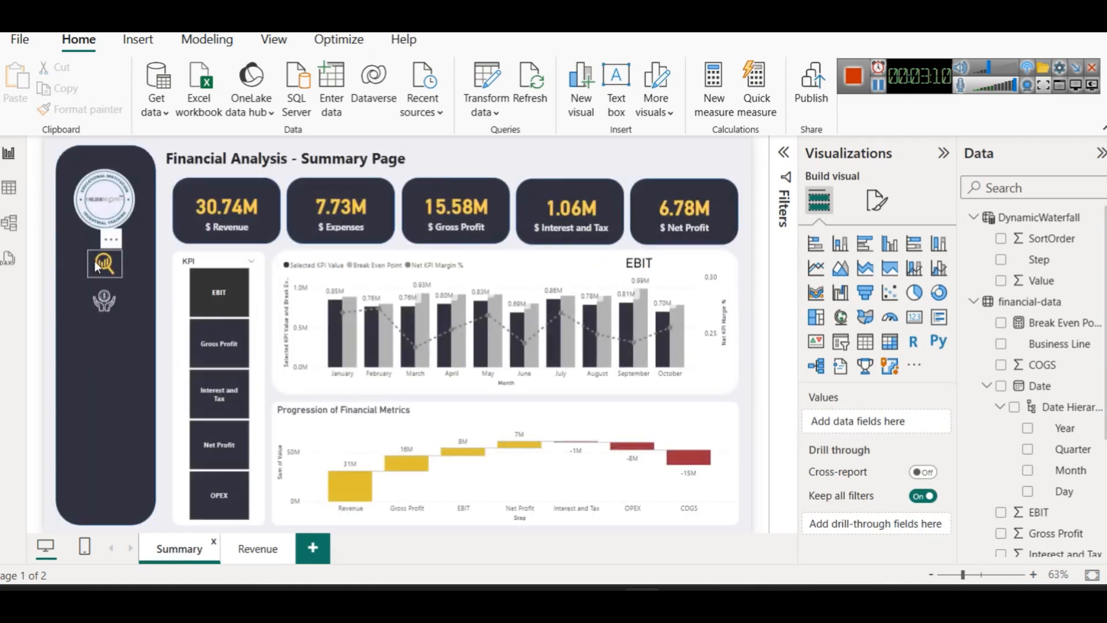
Give the magnifier icon a page-navigation action to the Revenue page
{"action": "left_click", "coordinate": [933, 312]}
{"action": "left_click", "coordinate": [879, 325]}
{"action": "scroll", "coordinate": [880, 439], "scroll_direction": "down", "scroll_amount": 2}
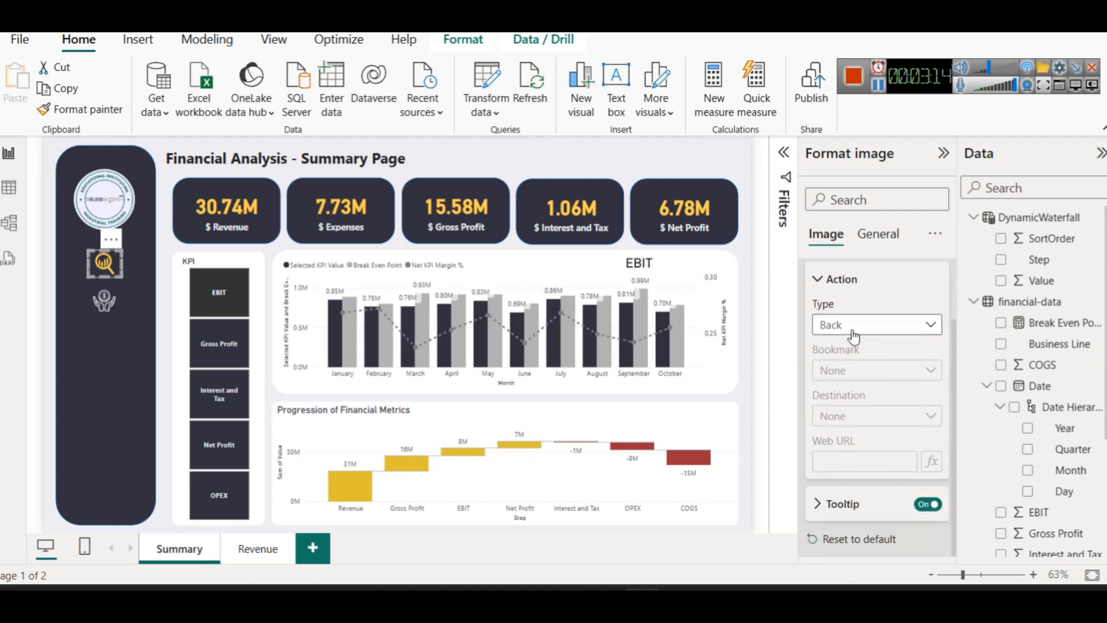
{"action": "left_click", "coordinate": [853, 324]}
{"action": "left_click", "coordinate": [894, 387]}
{"action": "left_click", "coordinate": [900, 415]}
{"action": "left_click", "coordinate": [847, 458]}
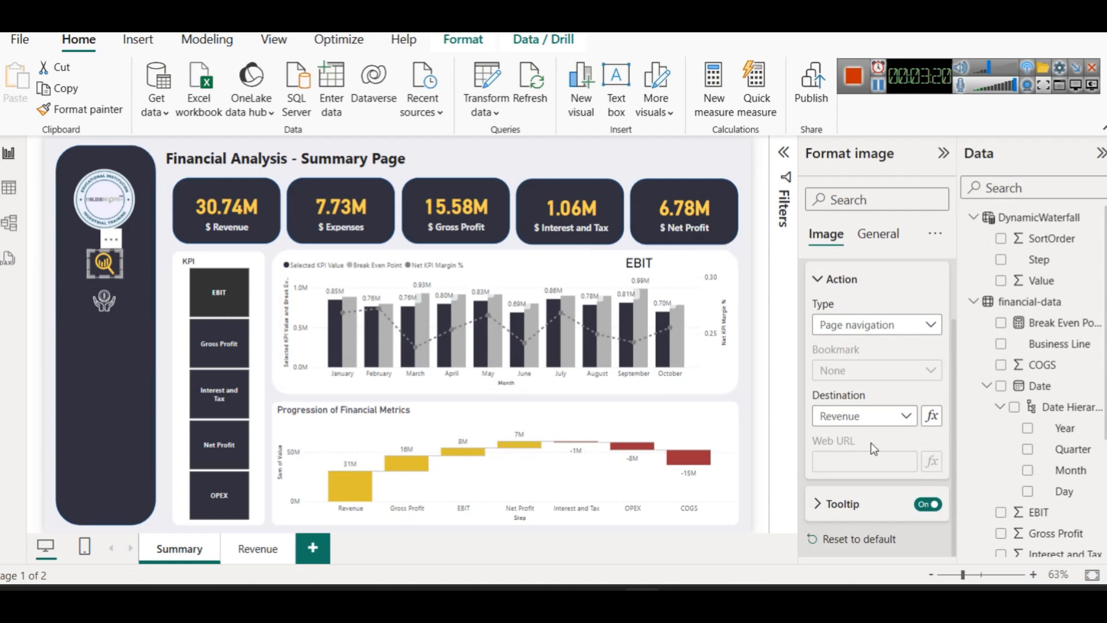
{"action": "left_click", "coordinate": [871, 416]}
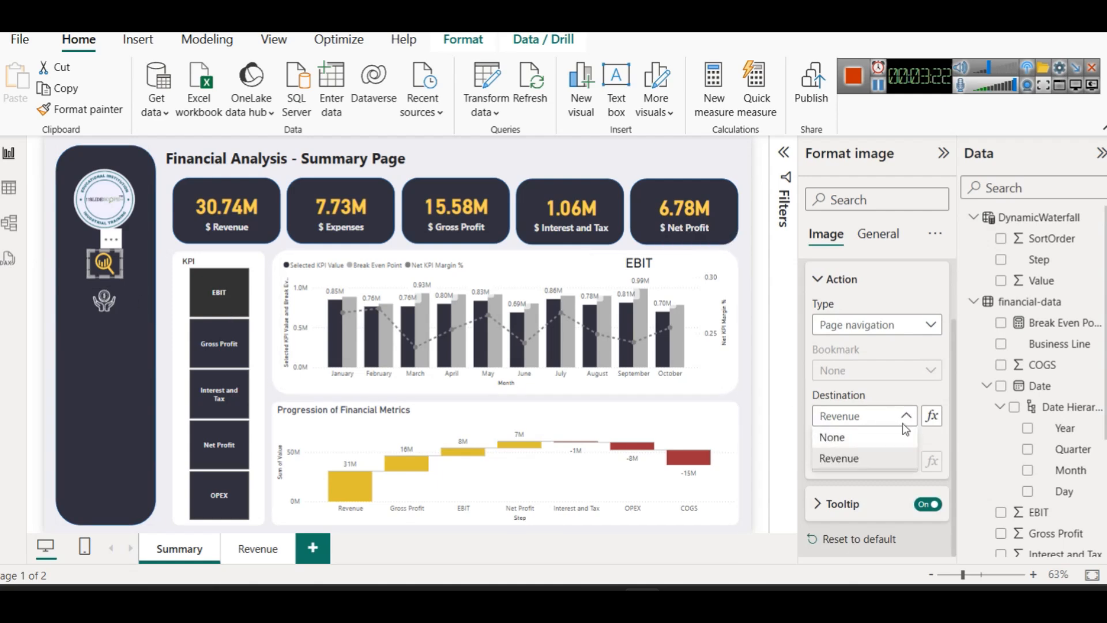
{"action": "left_click", "coordinate": [832, 436]}
Give the hand icon a page-navigation action to Revenue, then open that page
{"action": "left_click", "coordinate": [104, 305]}
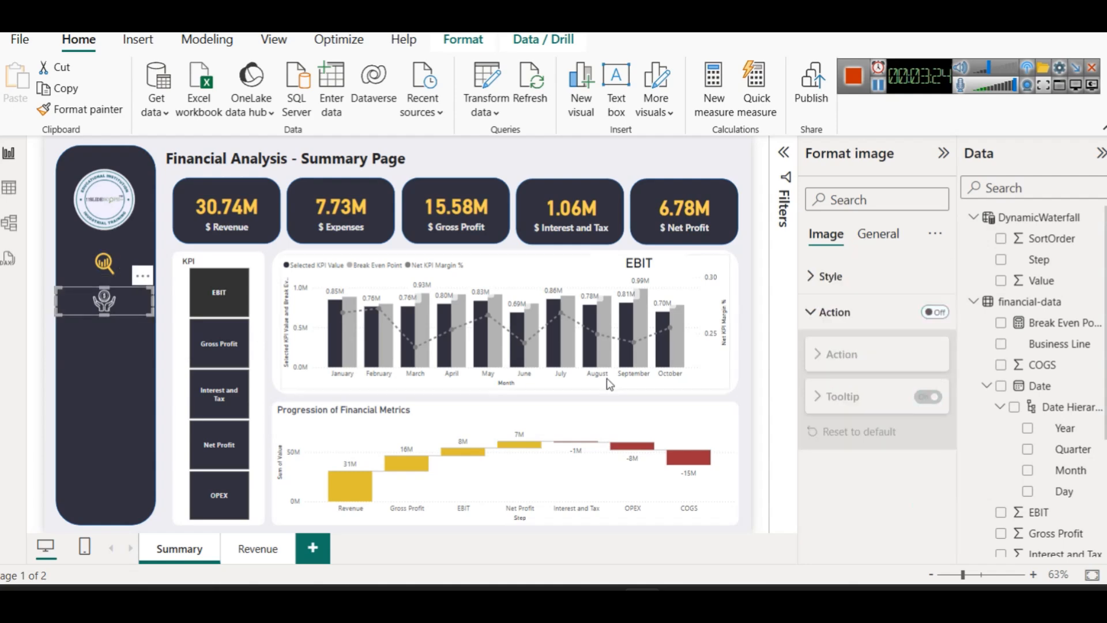
{"action": "left_click", "coordinate": [934, 312]}
{"action": "left_click", "coordinate": [834, 400]}
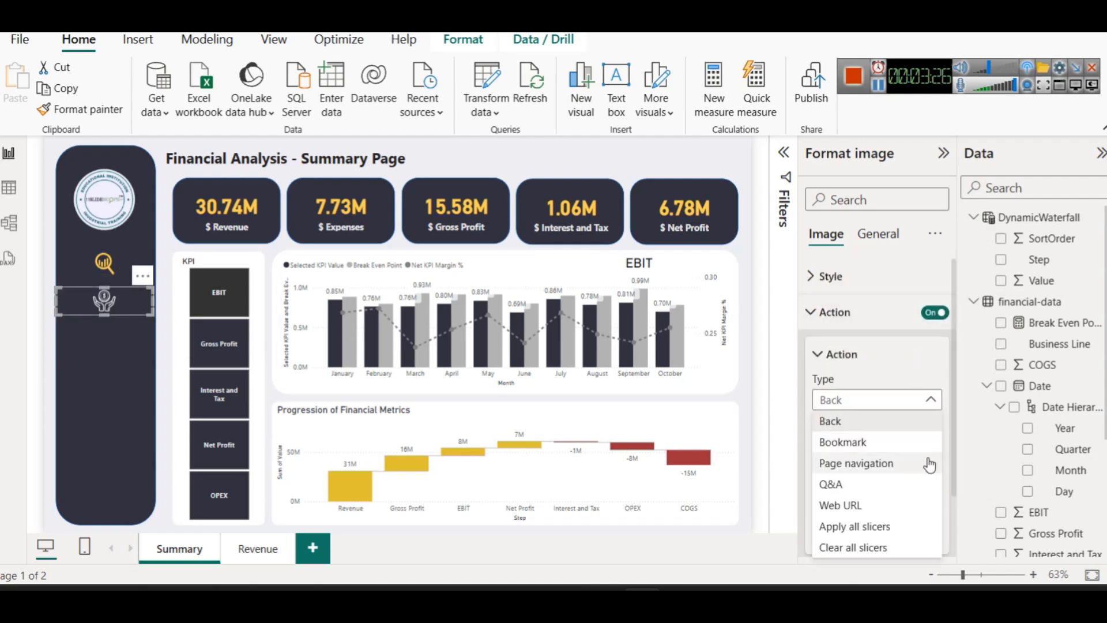
{"action": "left_click", "coordinate": [841, 462]}
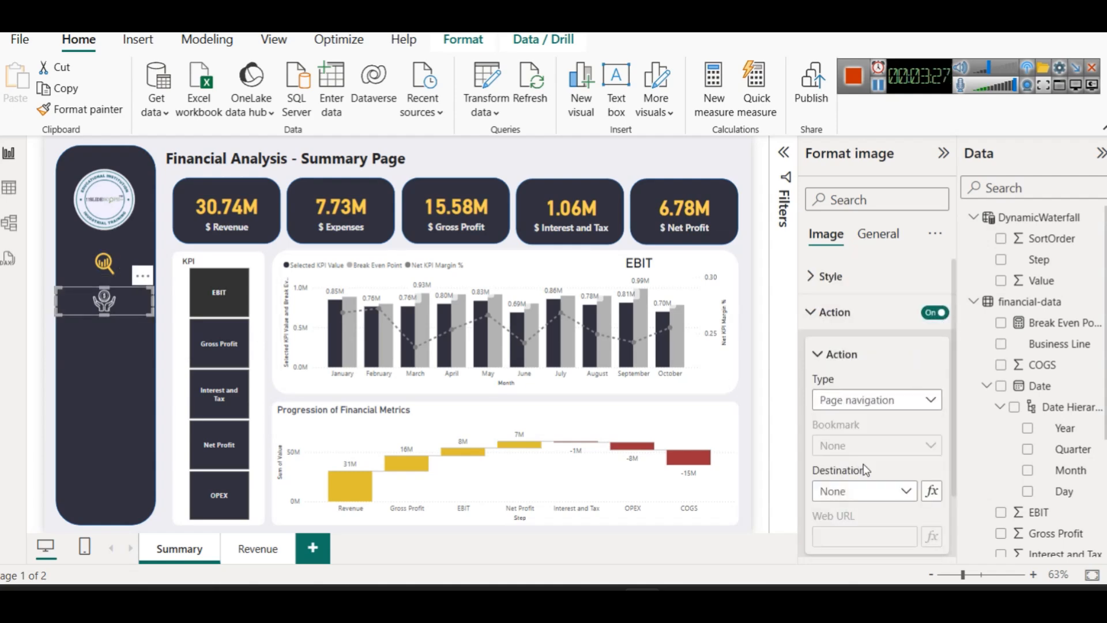
{"action": "left_click", "coordinate": [887, 497]}
{"action": "left_click", "coordinate": [850, 535]}
{"action": "left_click", "coordinate": [240, 546]}
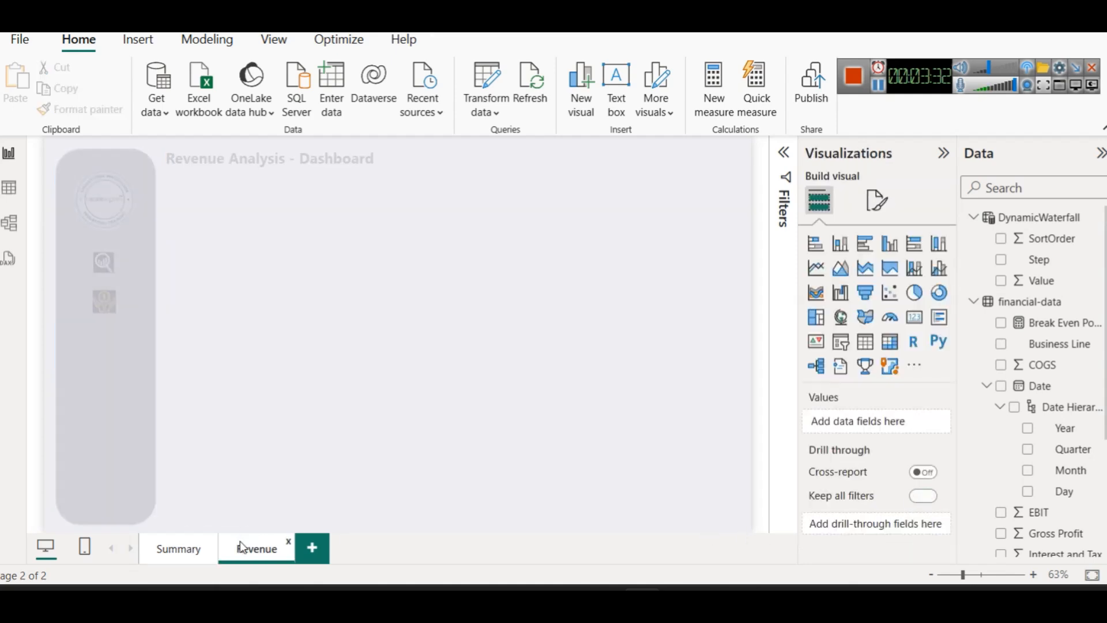
Make the Revenue page's magnifier icon navigate to Summary, then return to Summary
{"action": "left_click", "coordinate": [104, 263]}
{"action": "left_click", "coordinate": [934, 312]}
{"action": "left_click", "coordinate": [835, 312]}
{"action": "left_click", "coordinate": [873, 411]}
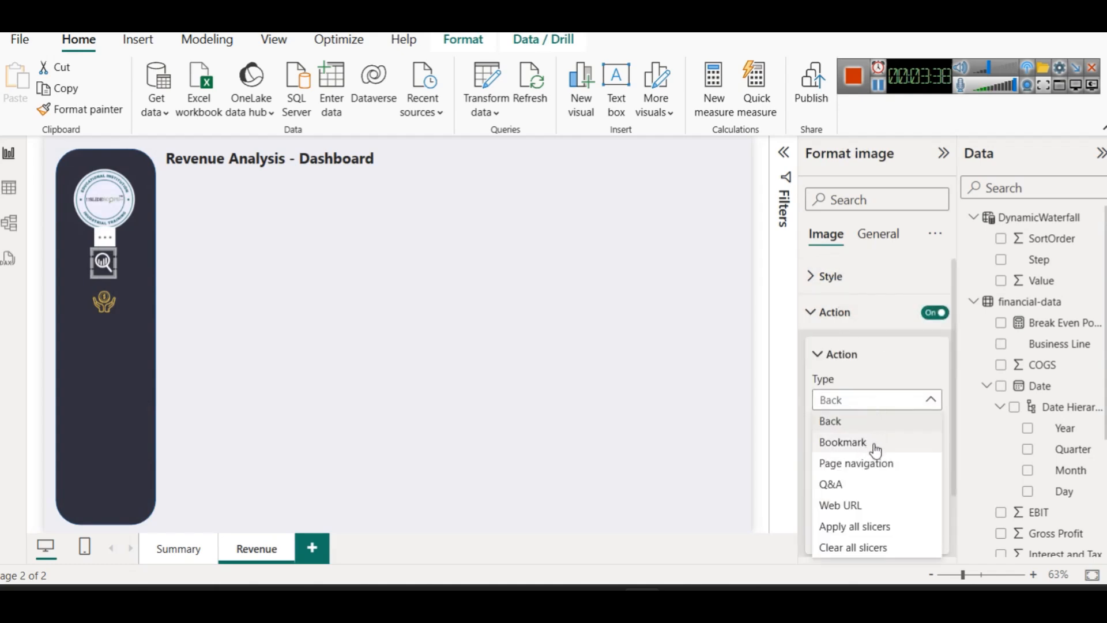
{"action": "left_click", "coordinate": [874, 463]}
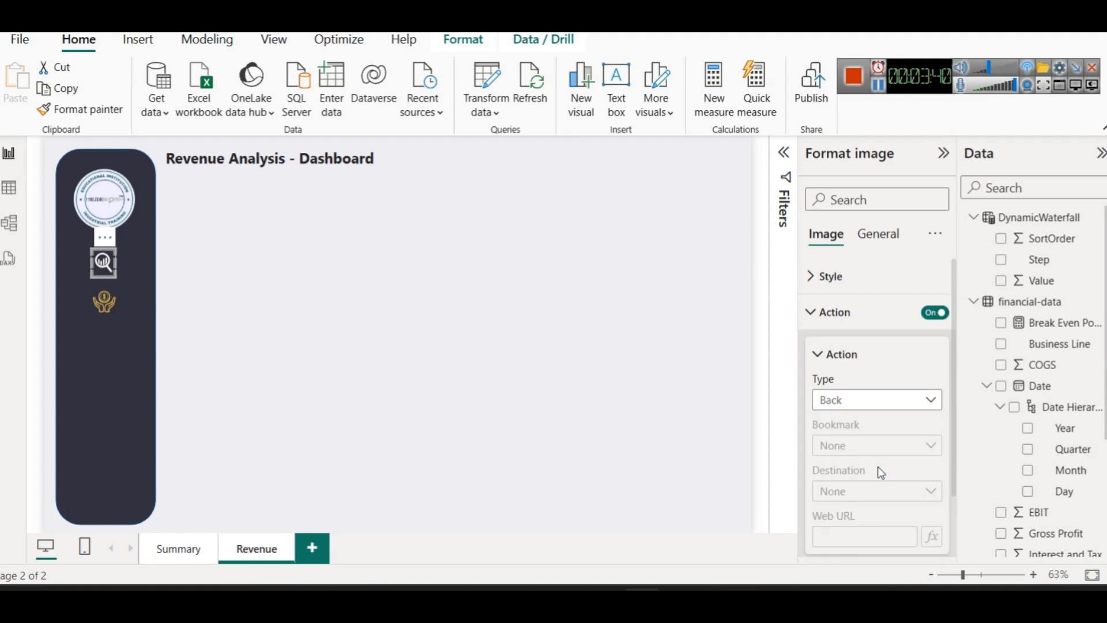
{"action": "left_click", "coordinate": [863, 499]}
{"action": "left_click", "coordinate": [854, 533]}
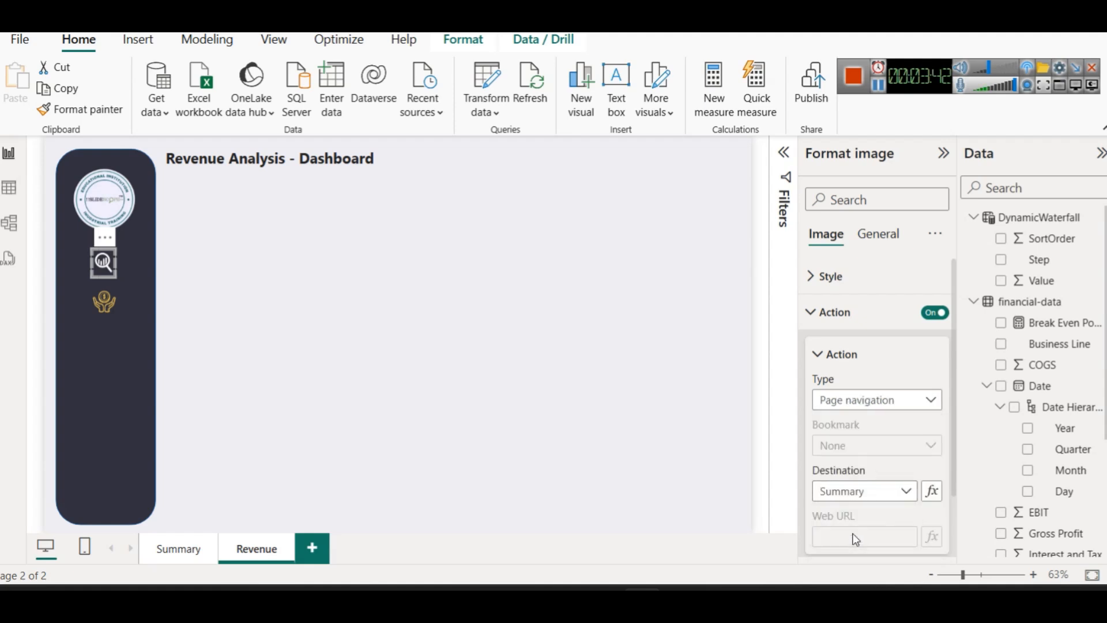
{"action": "left_click", "coordinate": [173, 551]}
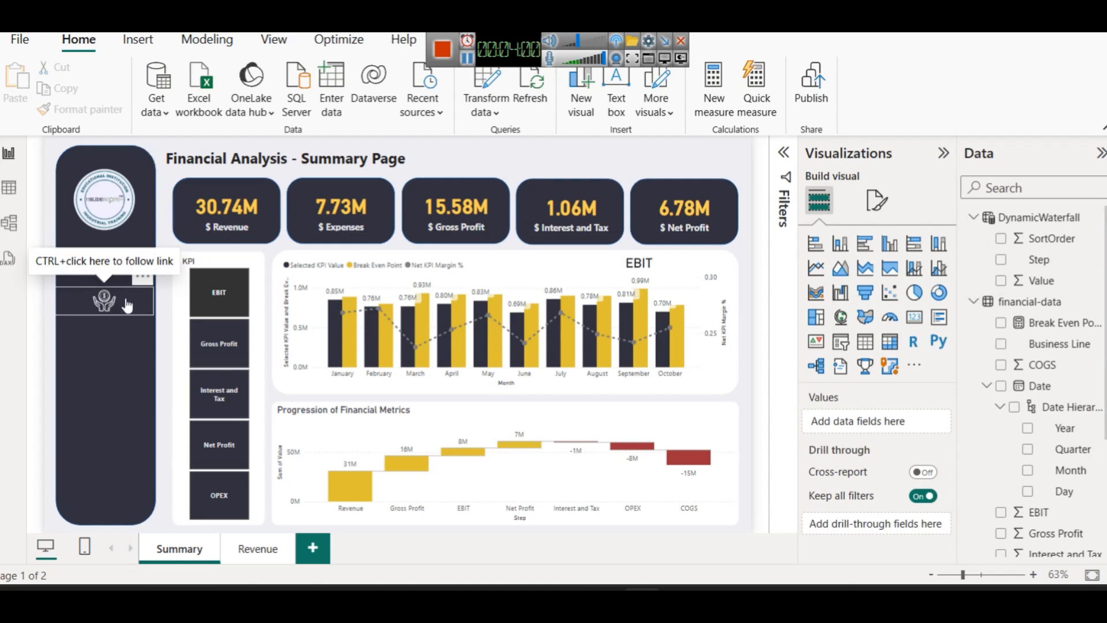
Test the Revenue and Summary page links, then cycle the KPI chart through each measure, ending on OPEX
{"action": "left_click", "coordinate": [241, 545]}
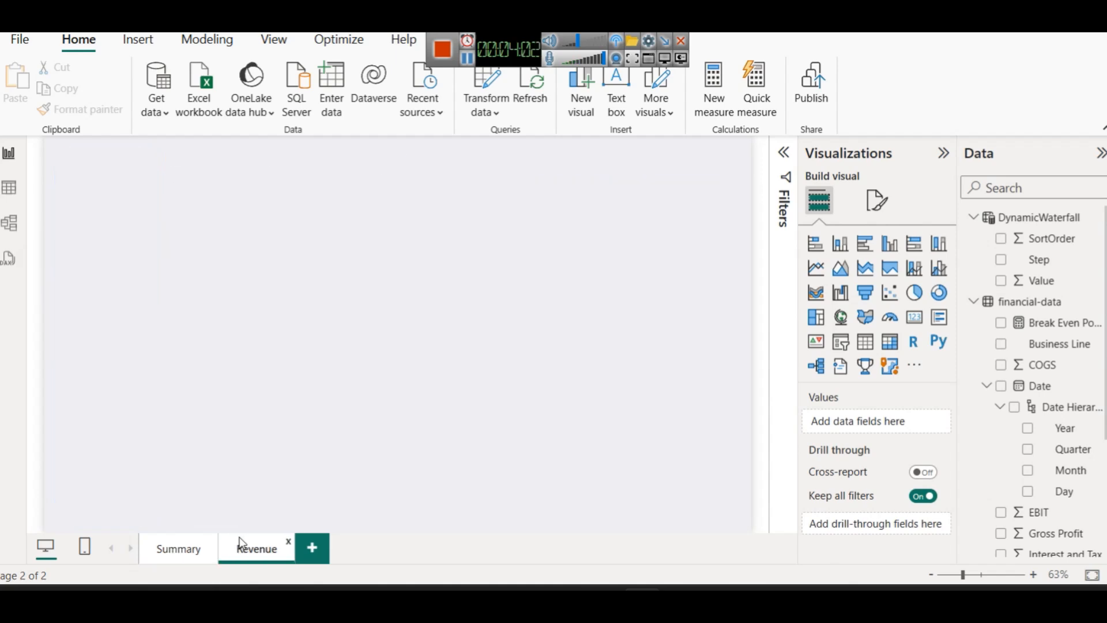
{"action": "left_click", "coordinate": [194, 552]}
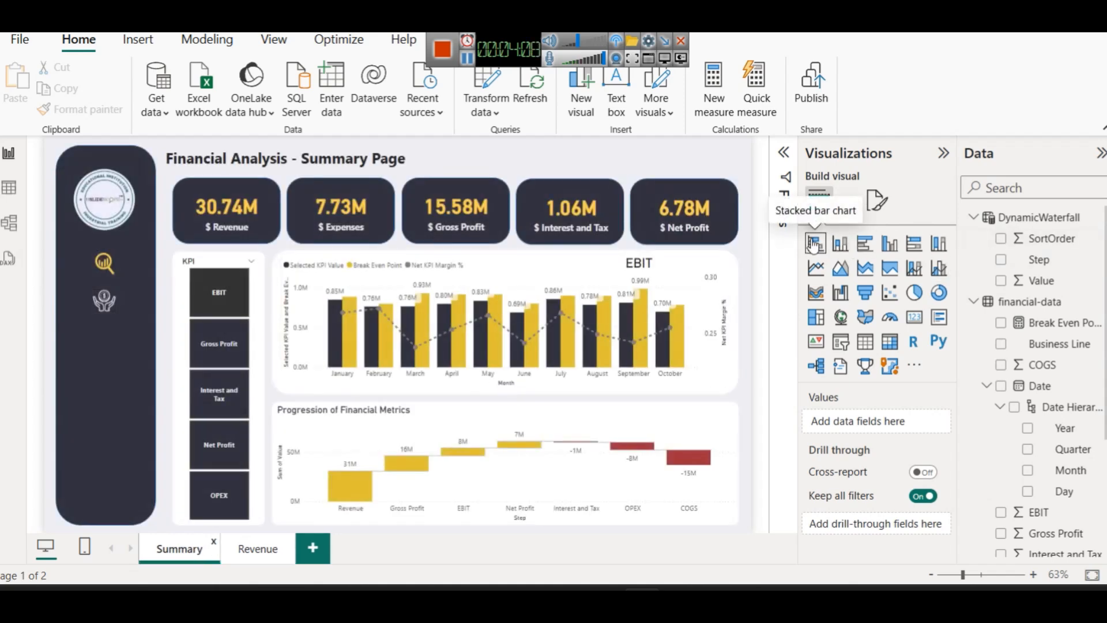
{"action": "left_click", "coordinate": [227, 434]}
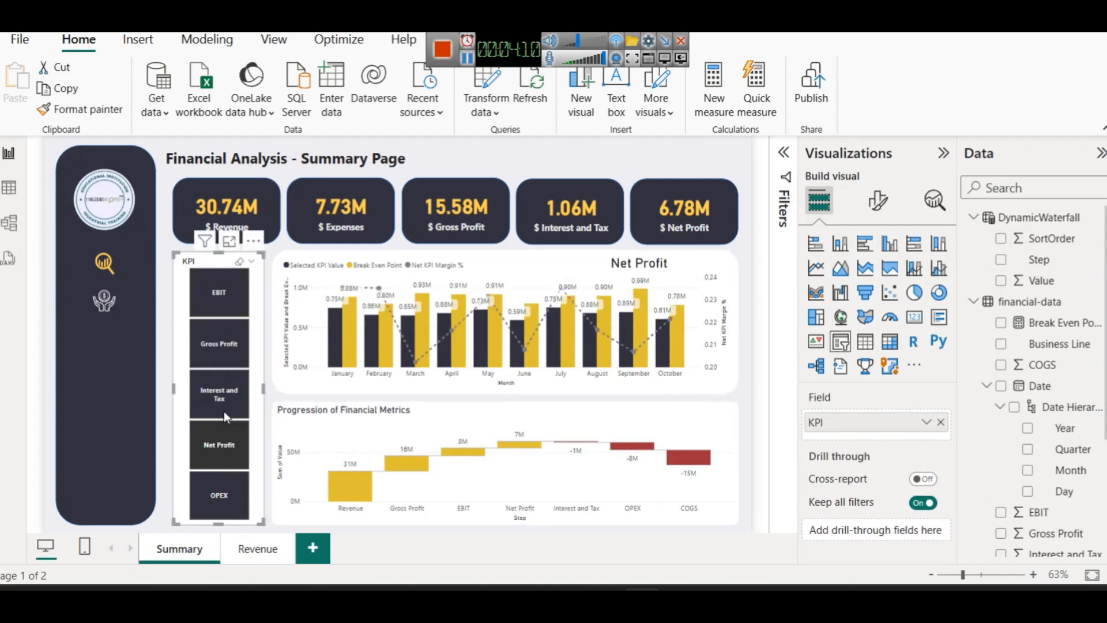
{"action": "left_click", "coordinate": [222, 393]}
{"action": "left_click", "coordinate": [218, 344]}
{"action": "left_click", "coordinate": [215, 312]}
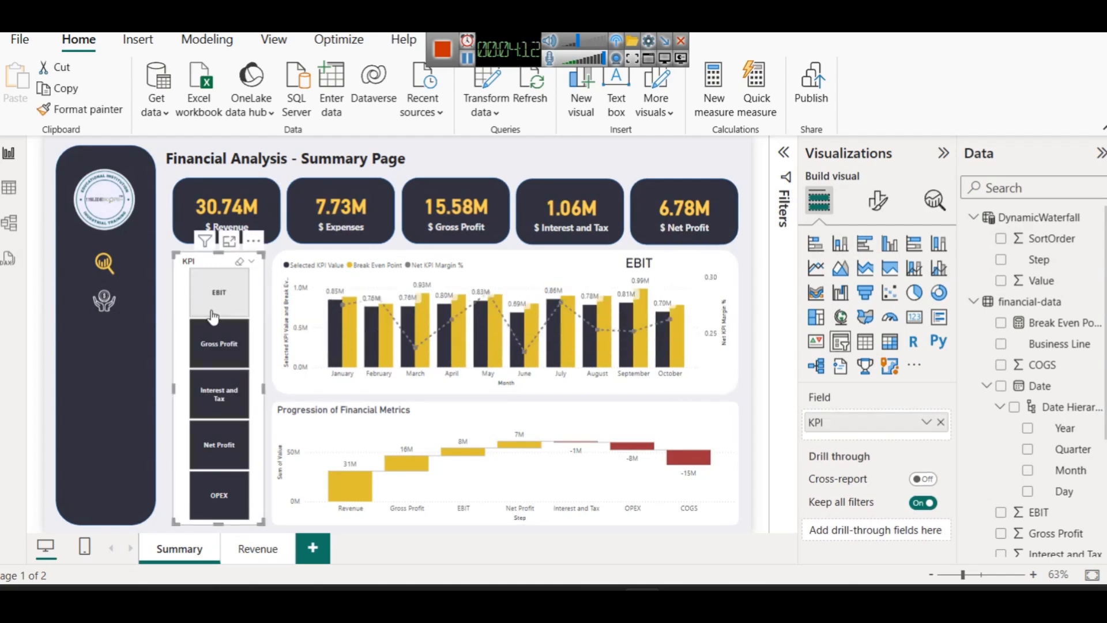
{"action": "left_click", "coordinate": [219, 443]}
{"action": "left_click", "coordinate": [213, 495]}
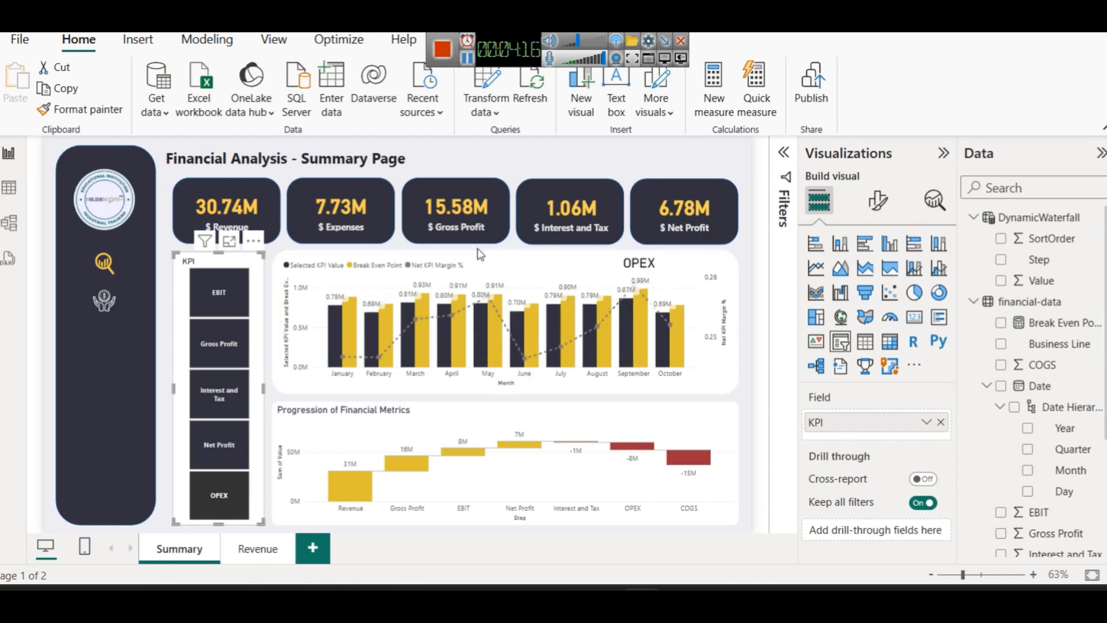
{"action": "left_click", "coordinate": [685, 151]}
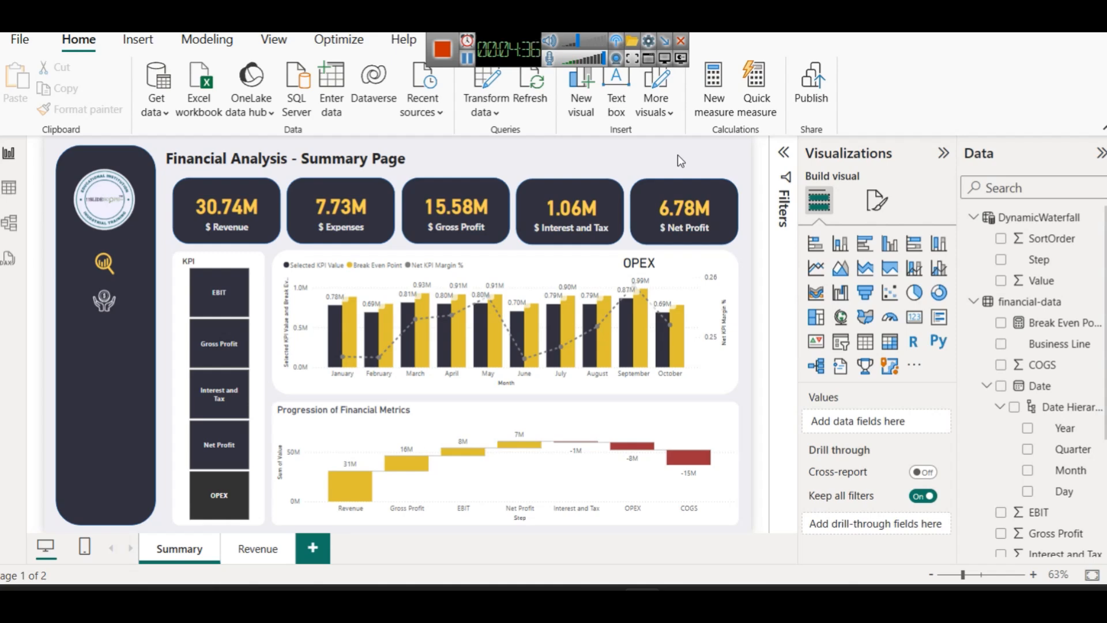
{"action": "left_click", "coordinate": [442, 49]}
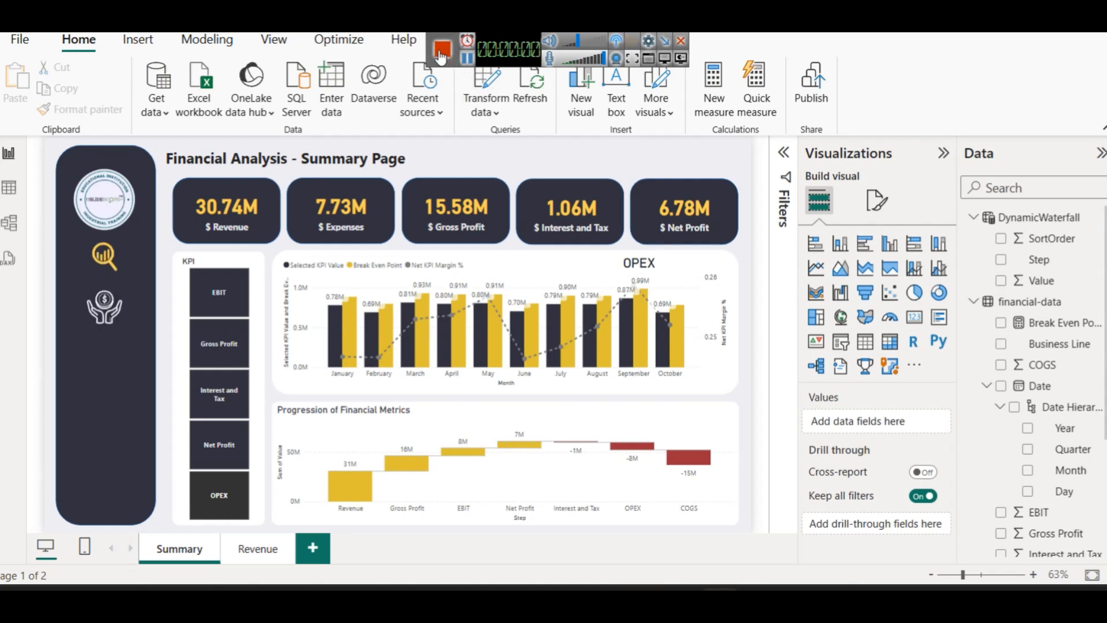